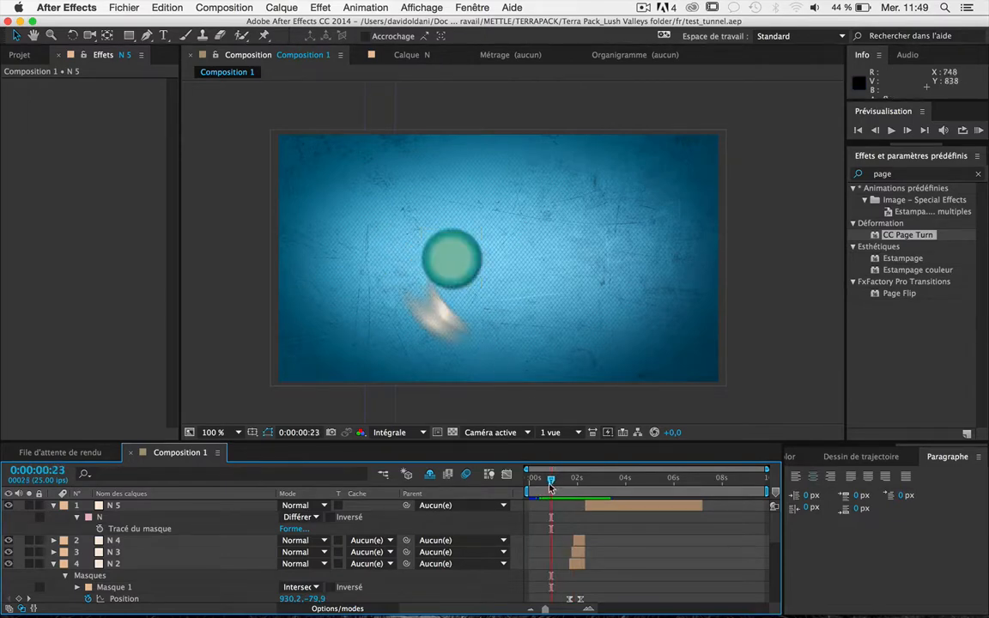
Step: Scrub through the start of the title animation and collapse the N 5 and N 2 layers
{"action": "left_click_drag", "start_coordinate": [550, 488], "coordinate": [563, 487]}
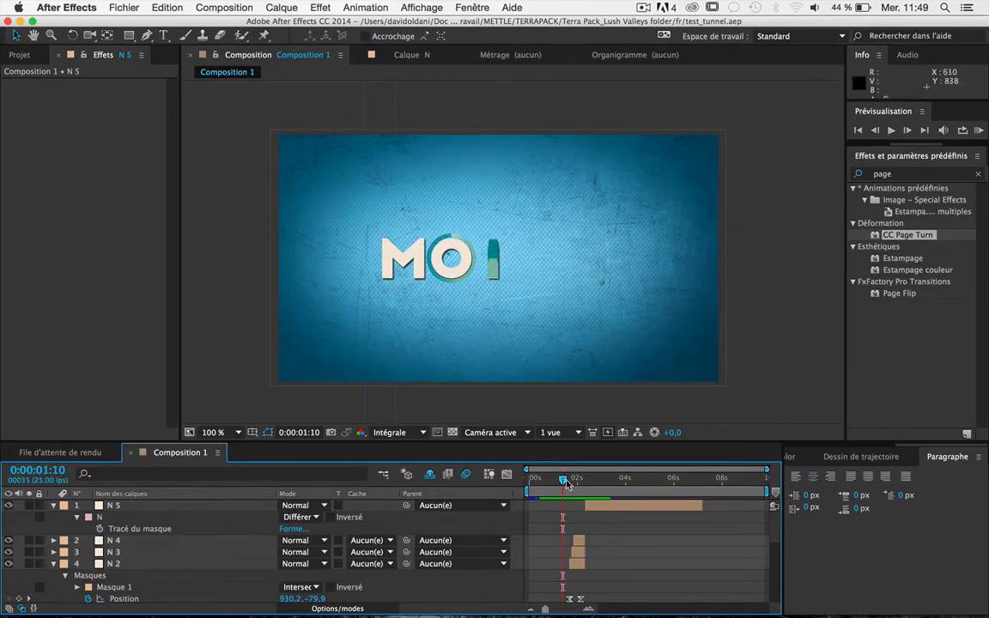
{"action": "left_click_drag", "start_coordinate": [566, 486], "coordinate": [554, 485]}
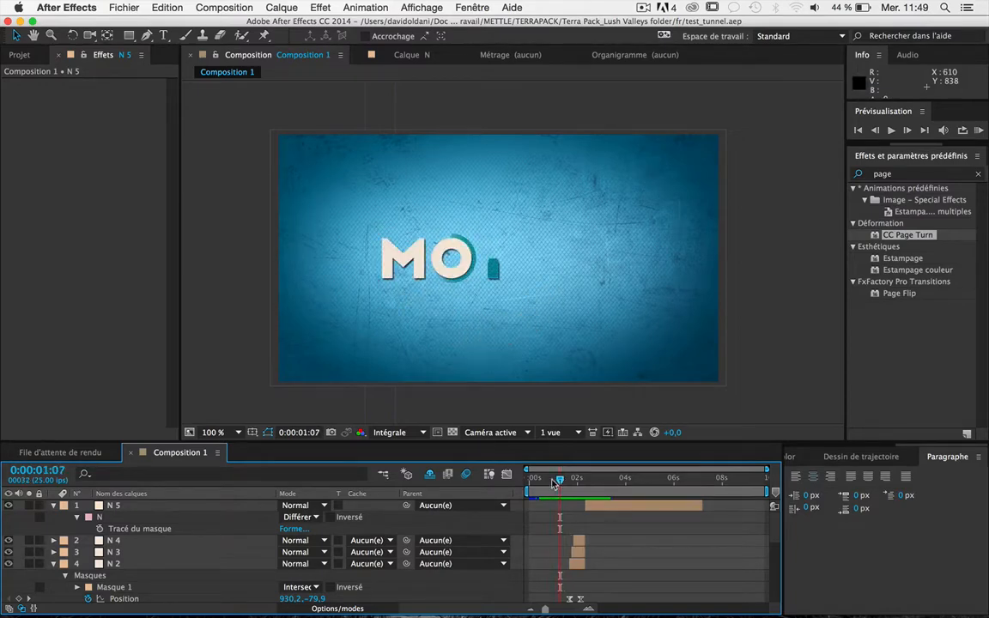
{"action": "left_click", "coordinate": [53, 505]}
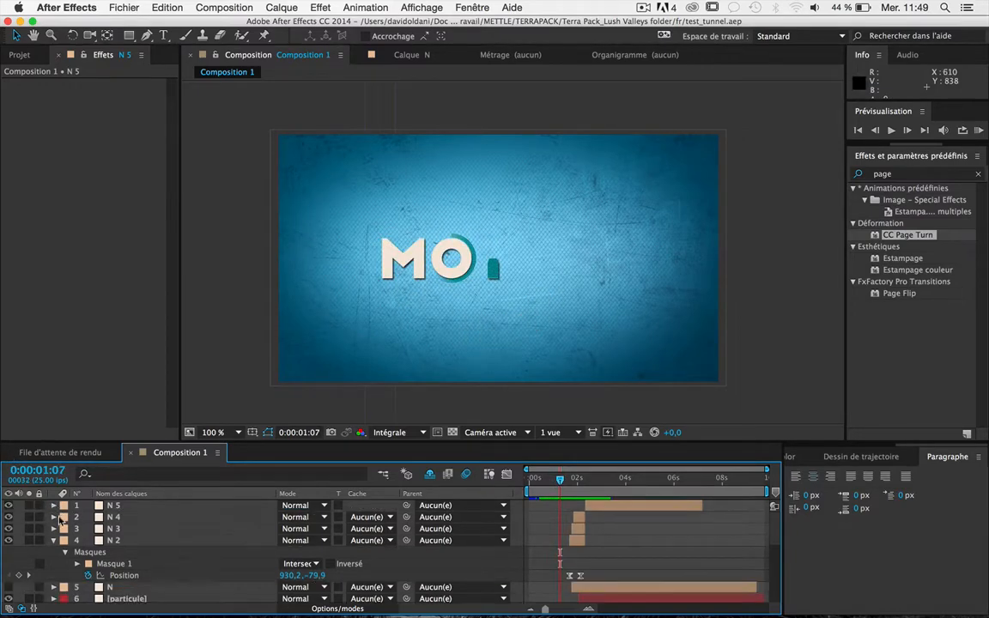
{"action": "left_click", "coordinate": [53, 540]}
{"action": "scroll", "coordinate": [52, 546], "scroll_direction": "down", "scroll_amount": 5}
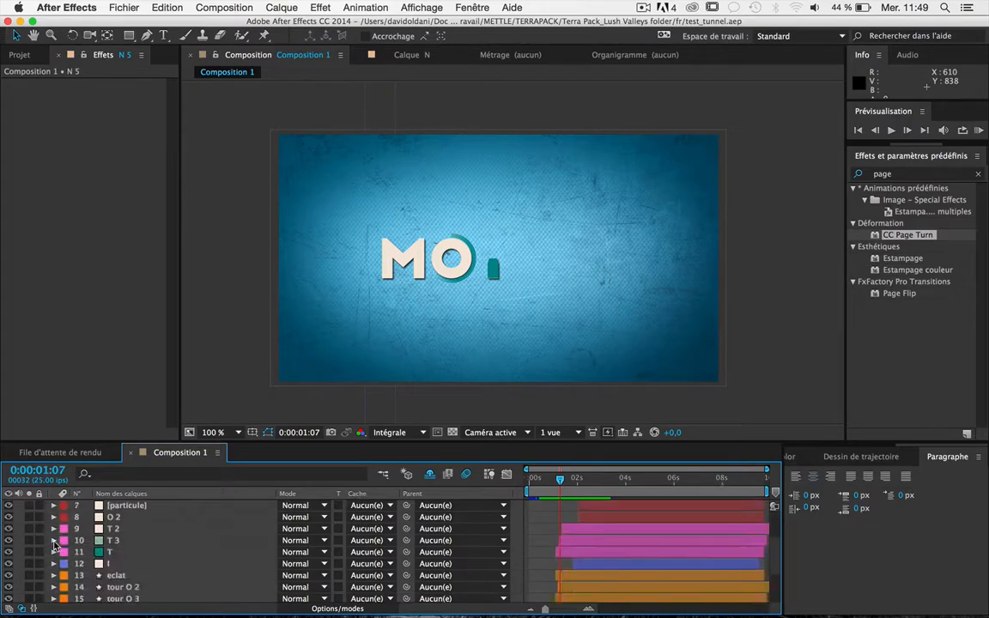
Step: Create a composition-size solid named "debris M" directly above the M layer and give it the Marron label
{"action": "left_click", "coordinate": [108, 585]}
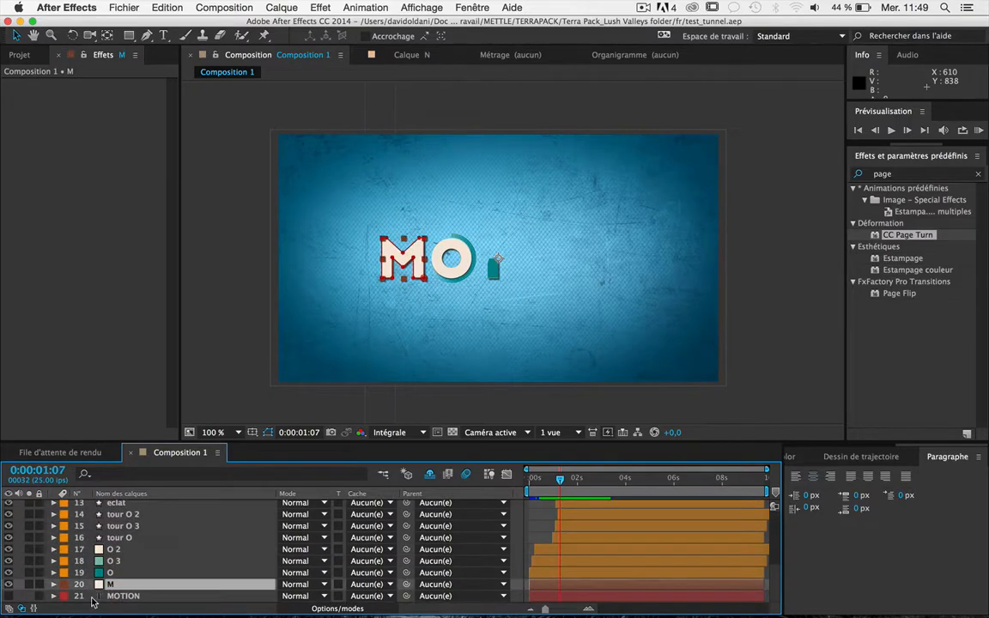
{"action": "key", "text": "super+y"}
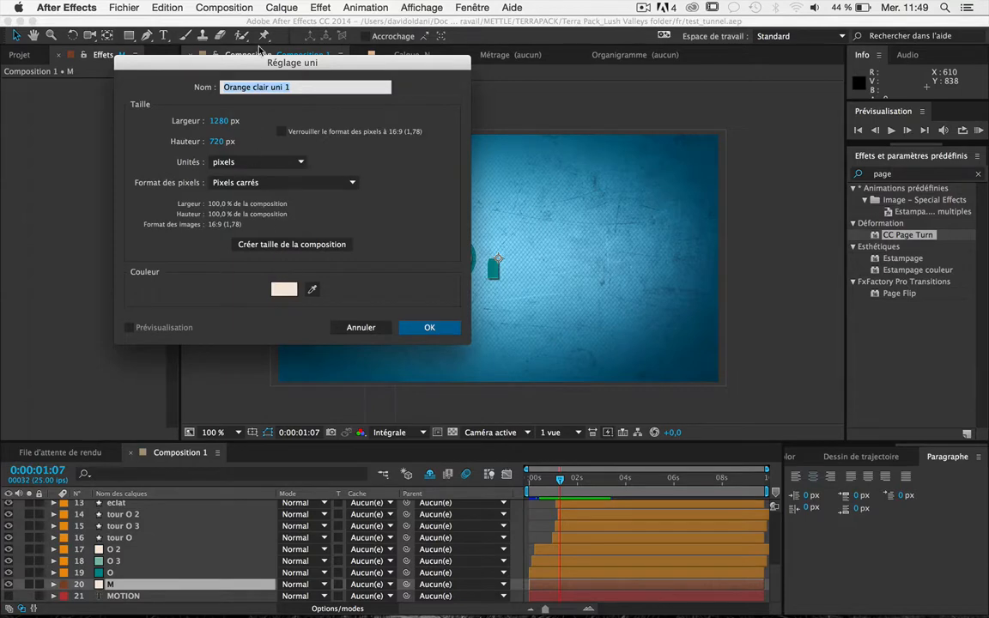
{"action": "type", "text": "debris M"}
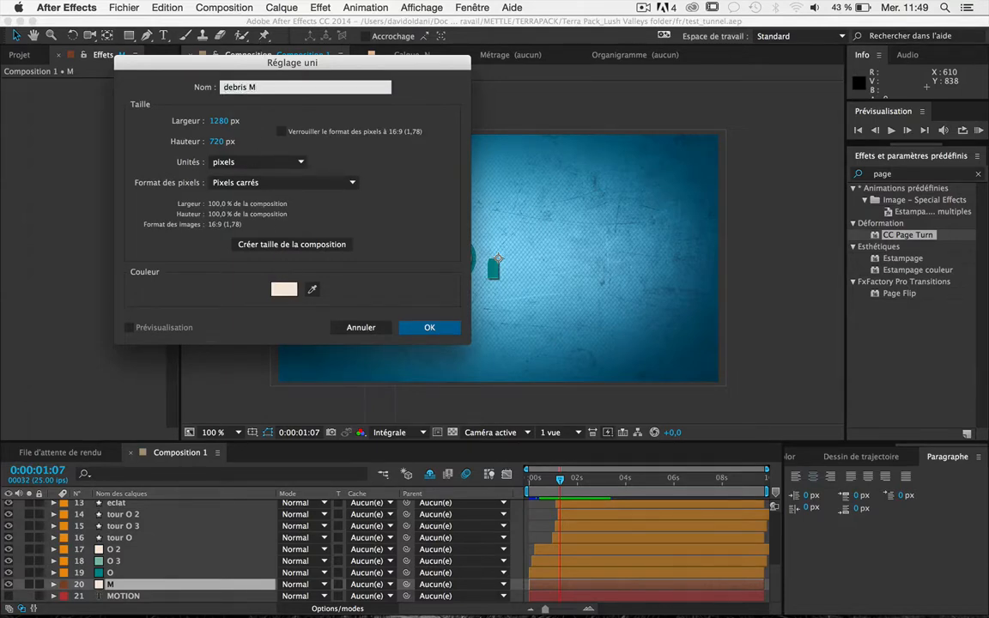
{"action": "key", "text": "Return"}
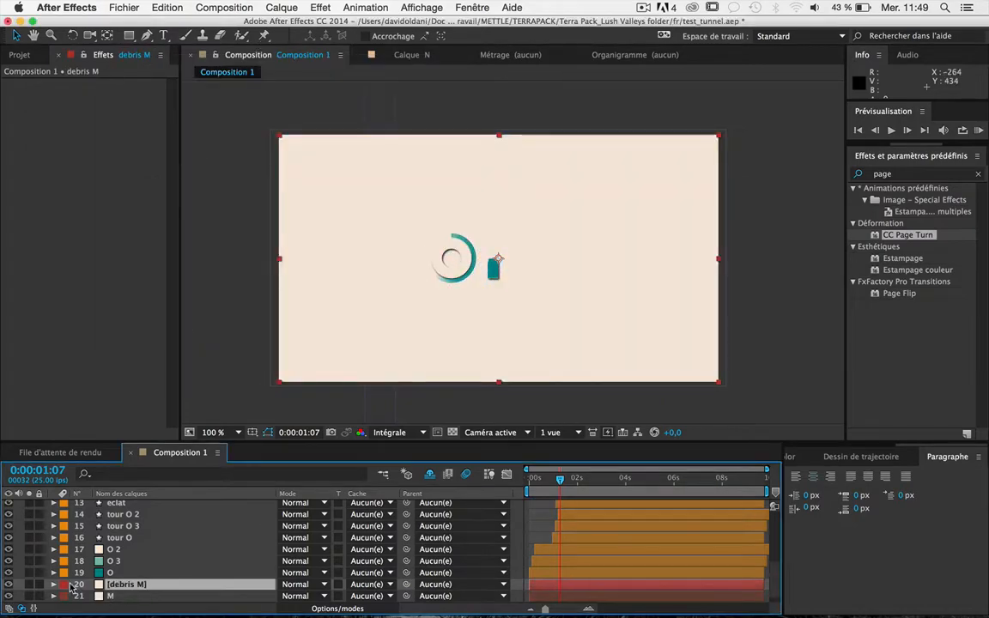
{"action": "left_click", "coordinate": [70, 585]}
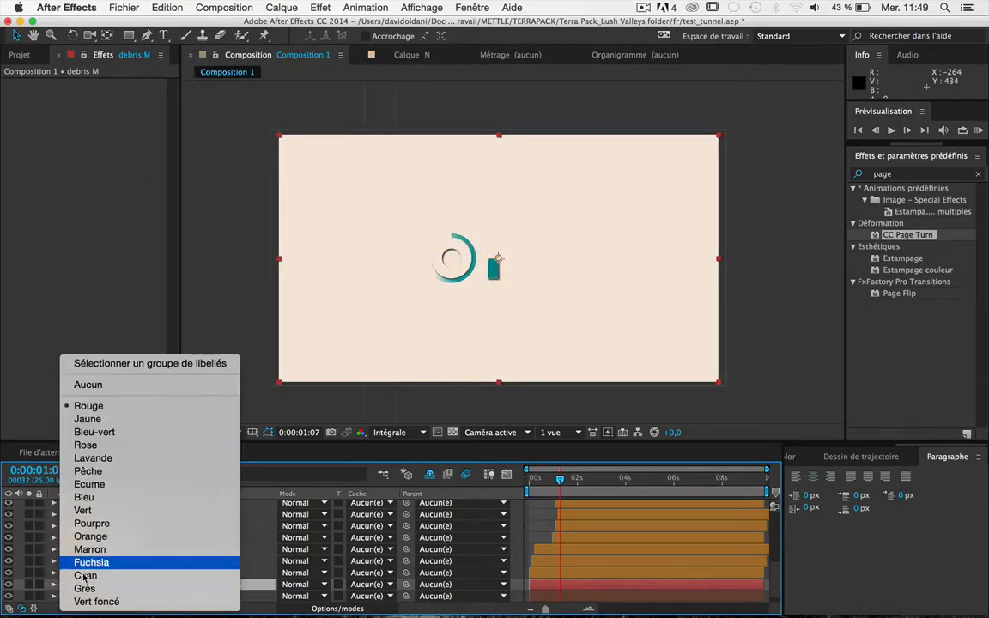
{"action": "left_click", "coordinate": [86, 550]}
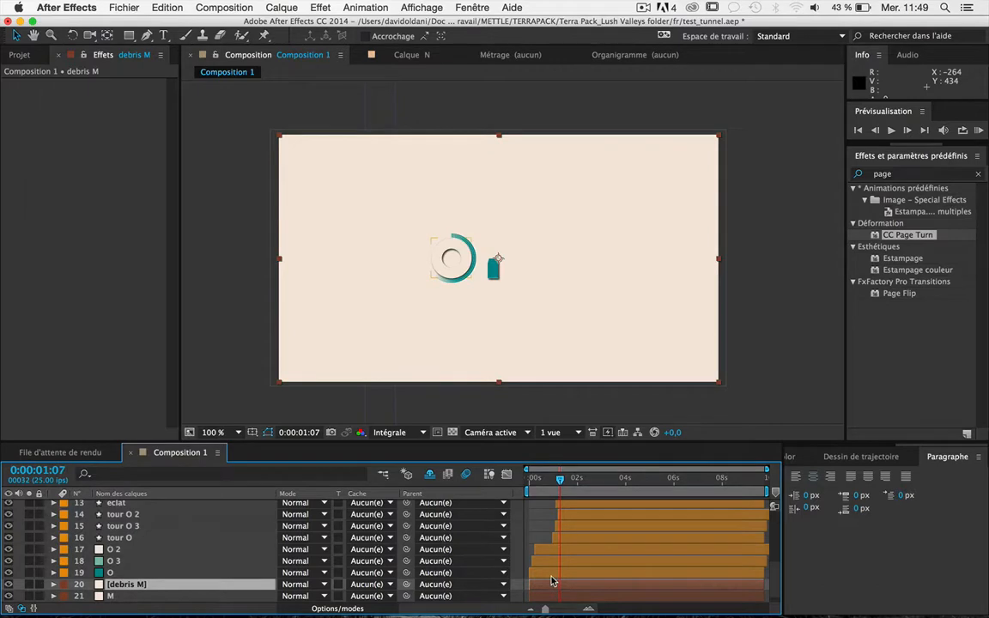
Step: Find the CC Particle World effect and apply it to the debris M solid, viewing frame 0:00:00:17
{"action": "left_click_drag", "start_coordinate": [529, 482], "coordinate": [546, 481]}
{"action": "left_click", "coordinate": [917, 176]}
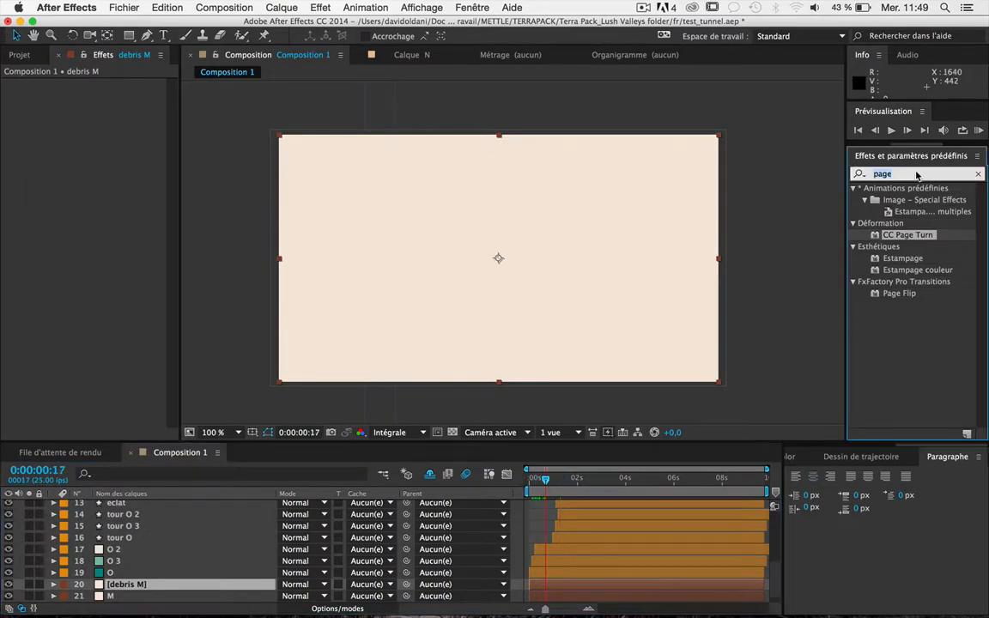
{"action": "type", "text": "cc art"}
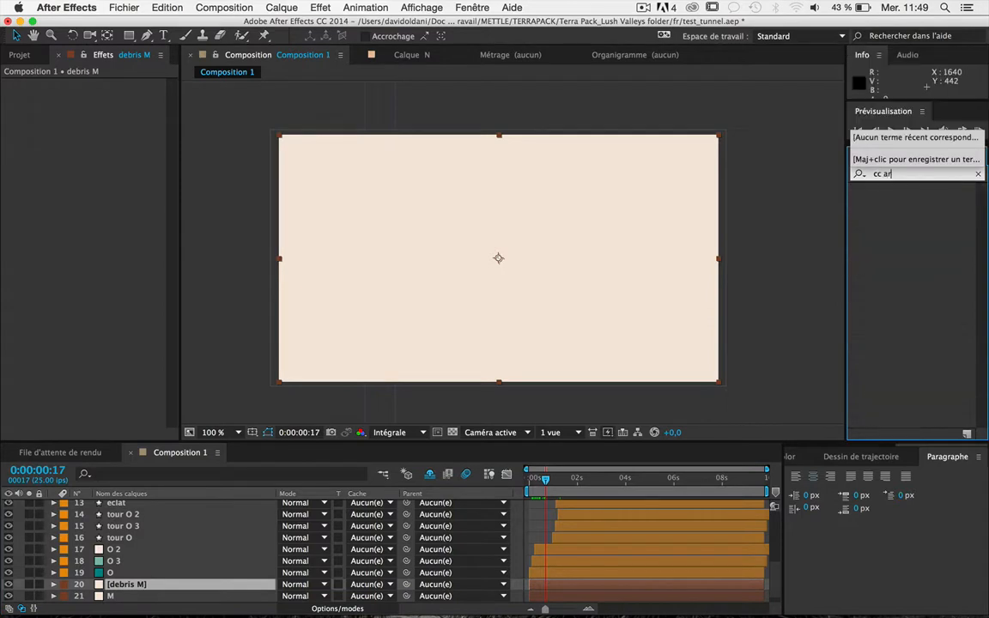
{"action": "key", "text": "BackSpace"}
{"action": "key", "text": "BackSpace"}
{"action": "key", "text": "BackSpace"}
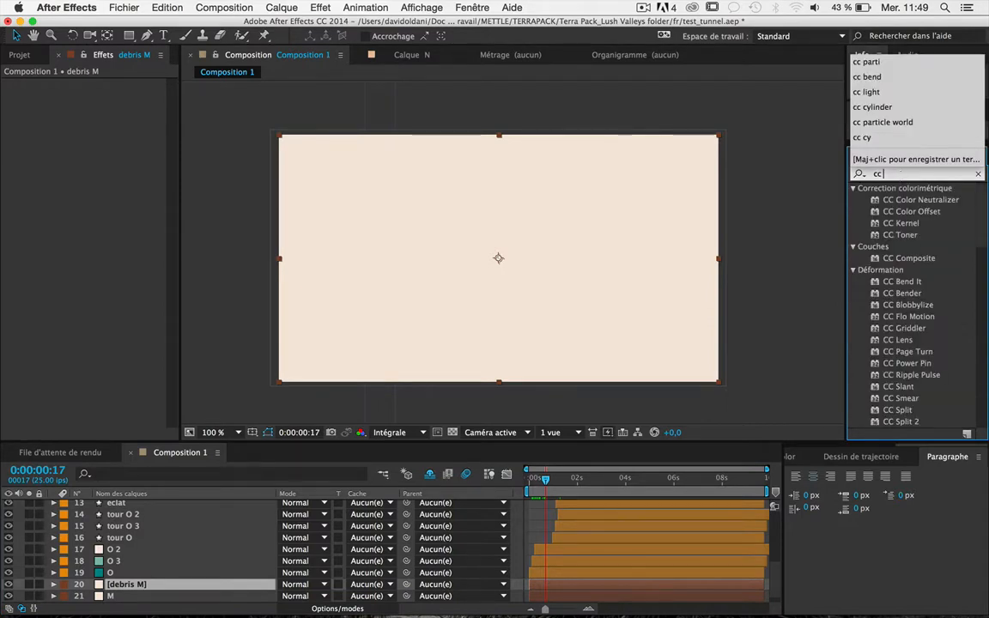
{"action": "type", "text": "parti"}
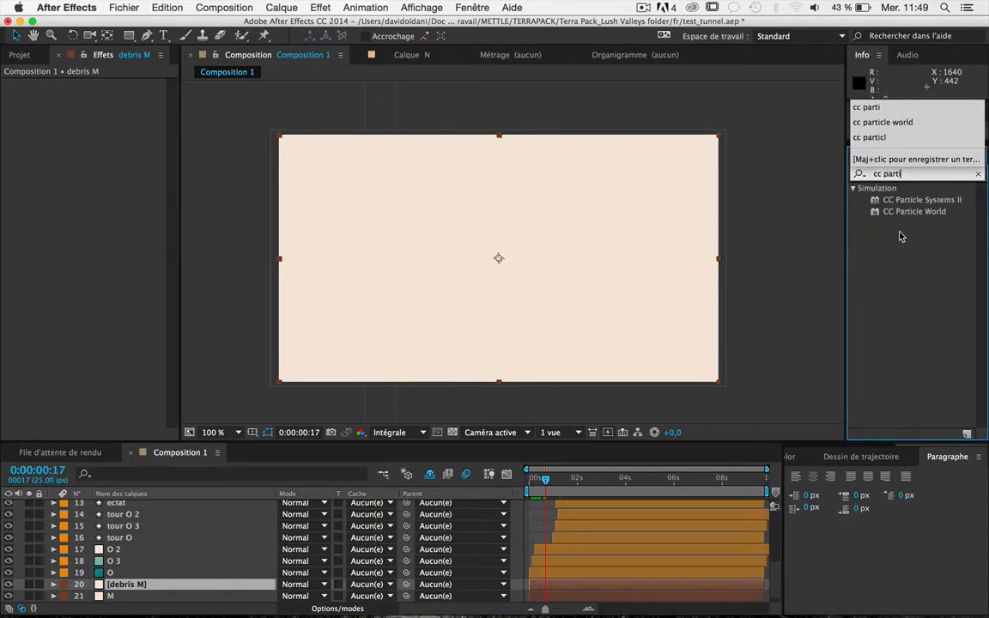
{"action": "left_click_drag", "start_coordinate": [915, 211], "coordinate": [361, 203]}
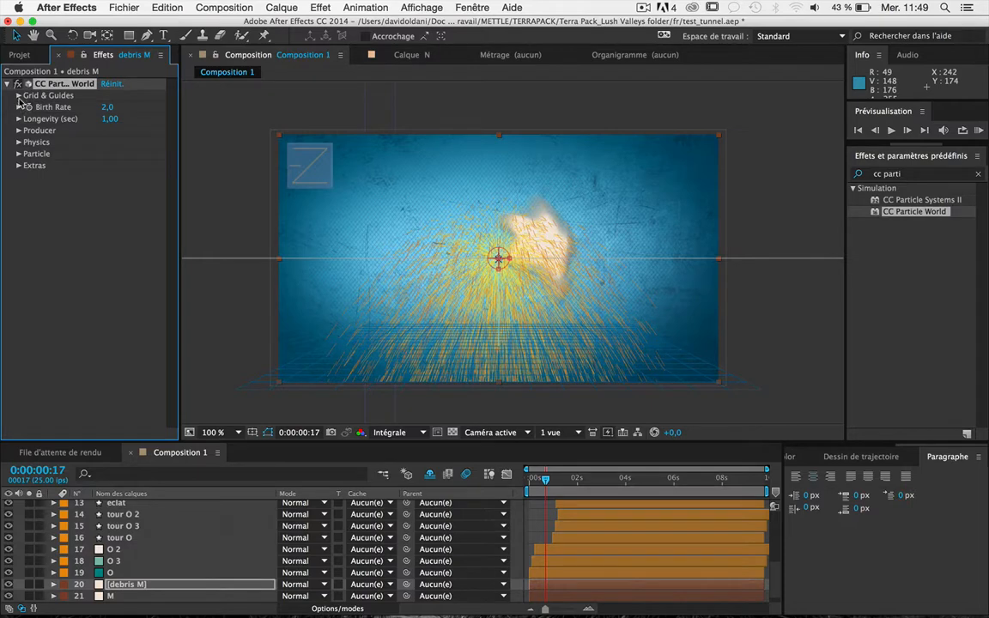
Step: Set the Particle Type to TriPolygon and play back the particles briefly
{"action": "left_click", "coordinate": [18, 153]}
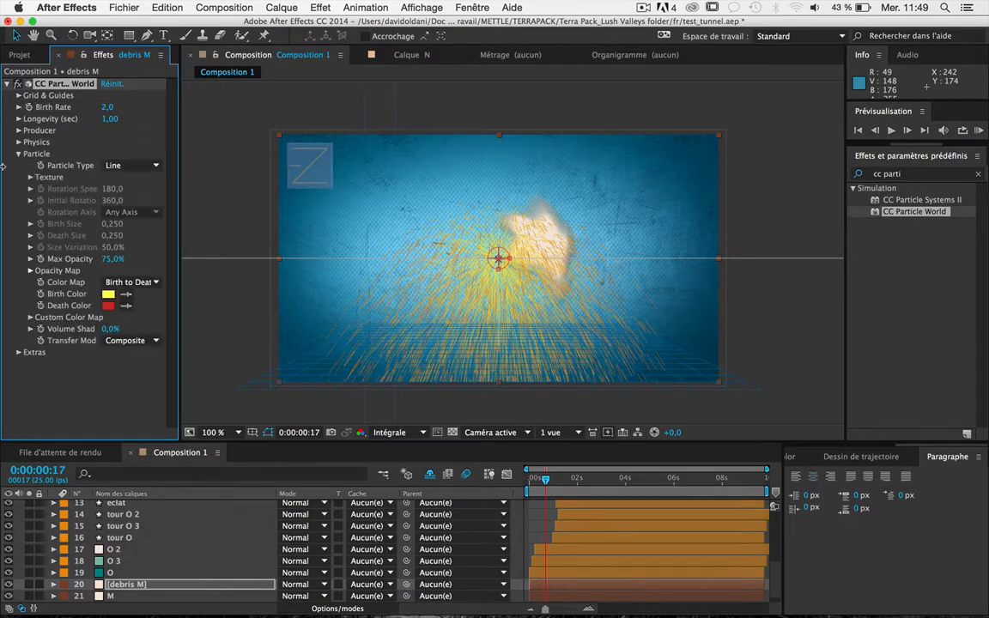
{"action": "left_click", "coordinate": [116, 164]}
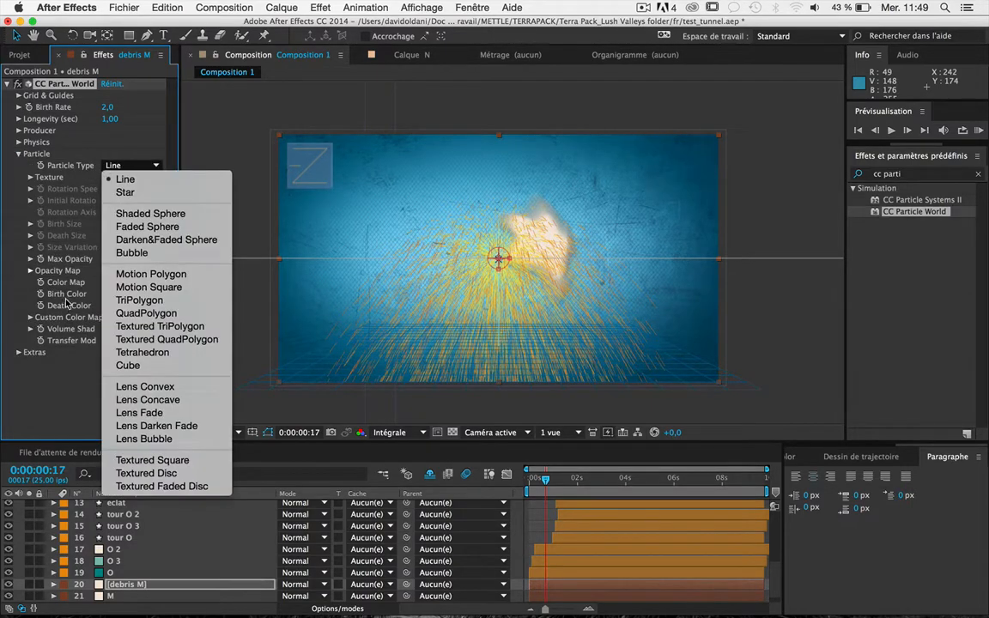
{"action": "left_click", "coordinate": [137, 300]}
{"action": "scroll", "coordinate": [425, 284], "scroll_direction": "up", "scroll_amount": 2}
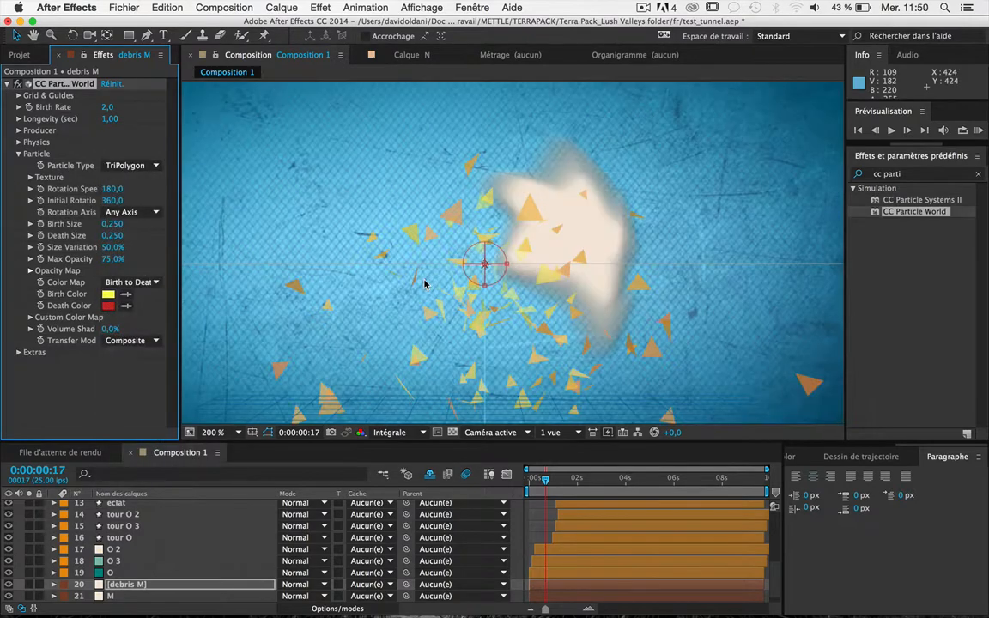
{"action": "scroll", "coordinate": [502, 258], "scroll_direction": "down", "scroll_amount": 2}
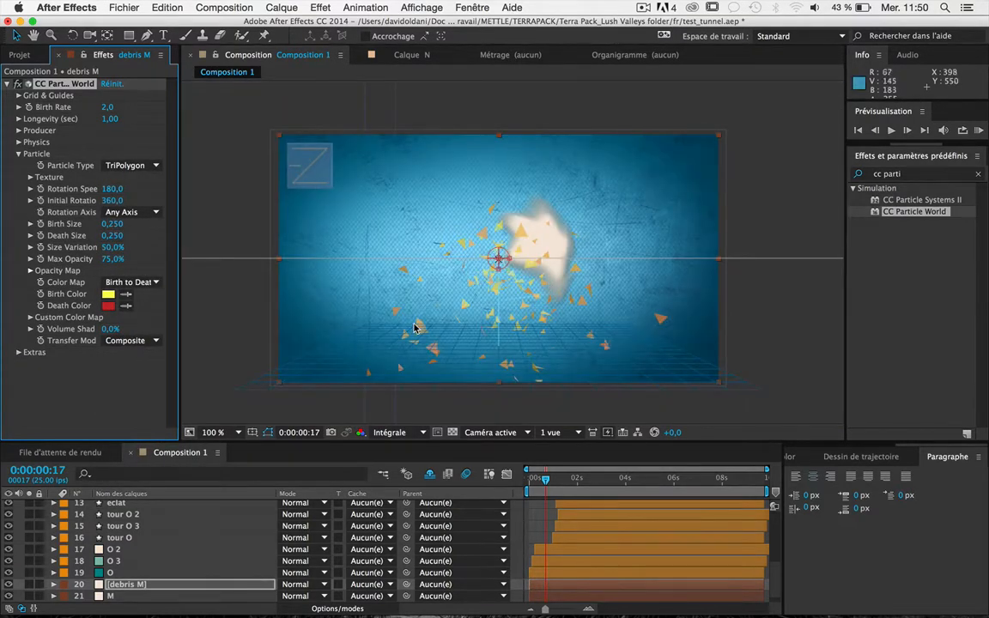
{"action": "key", "text": "space"}
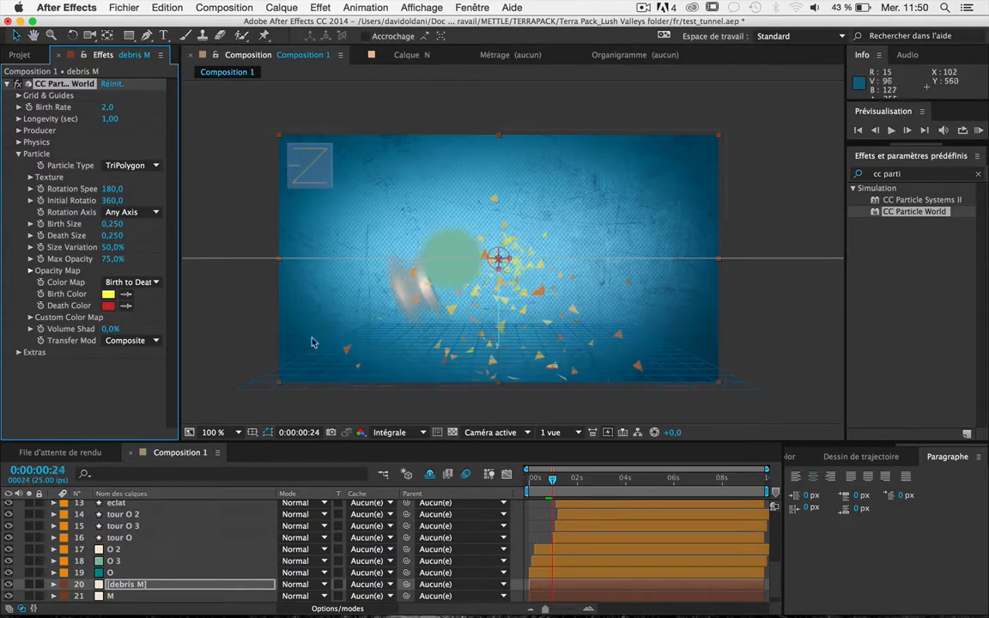
Step: Set the particles' Birth Color and Death Color to the cream sampled from the letter M at 0:00:01:14
{"action": "left_click", "coordinate": [126, 296]}
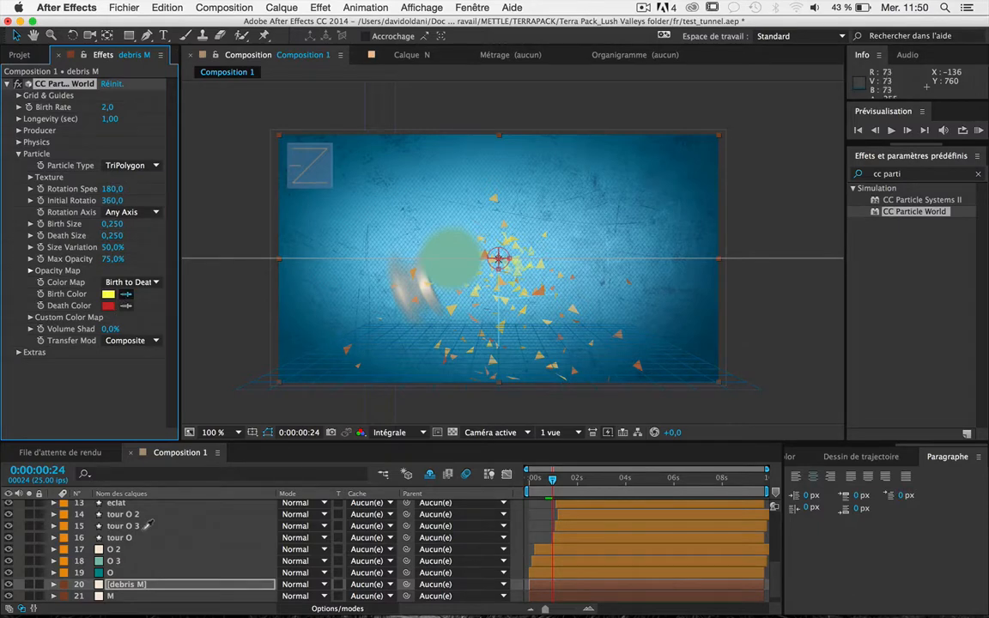
{"action": "left_click", "coordinate": [499, 440]}
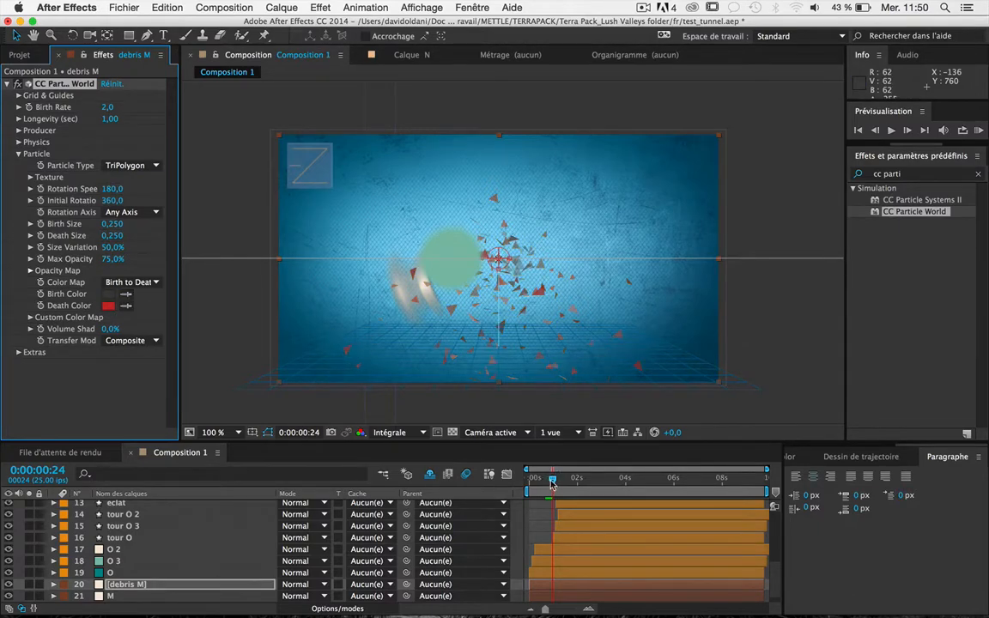
{"action": "left_click_drag", "start_coordinate": [554, 479], "coordinate": [568, 484]}
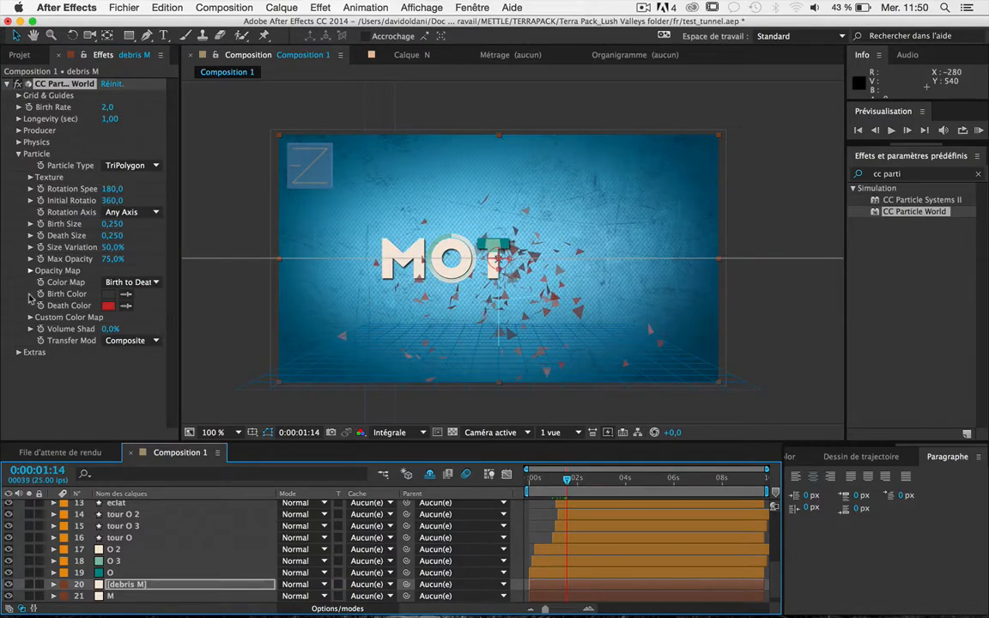
{"action": "left_click", "coordinate": [126, 294]}
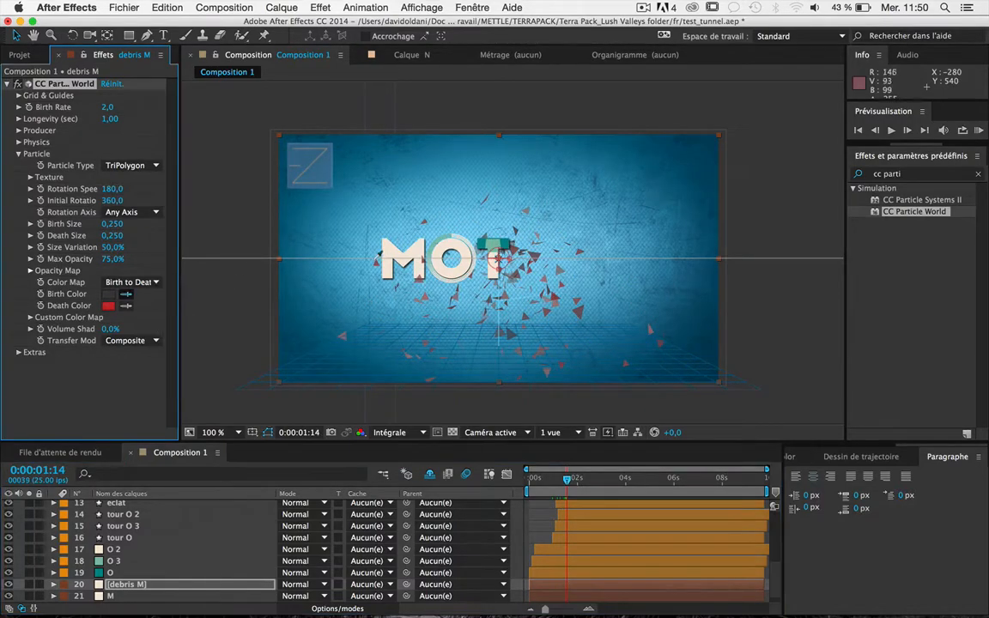
{"action": "left_click", "coordinate": [388, 255]}
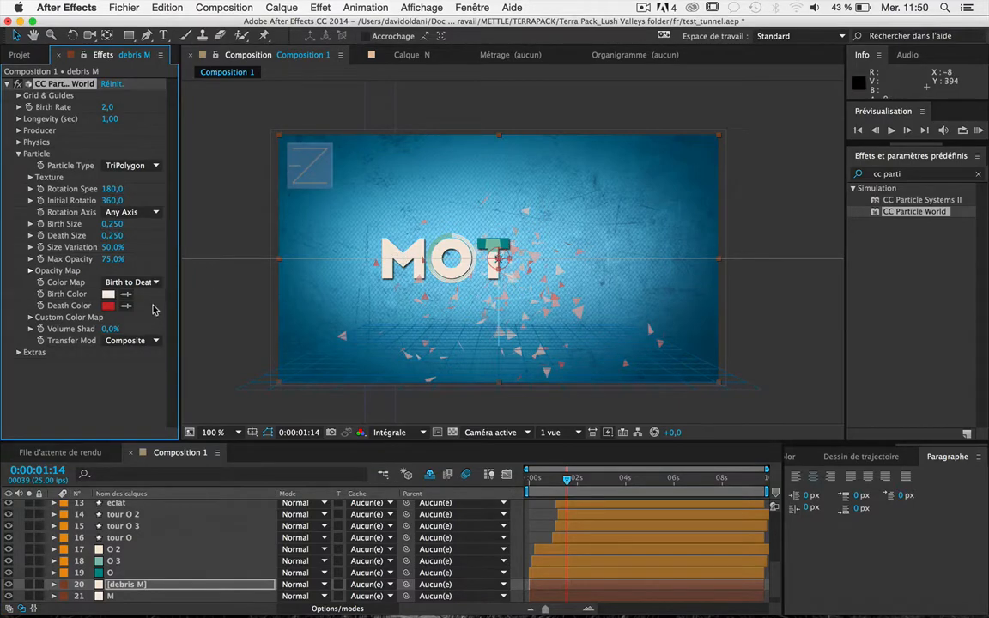
{"action": "left_click", "coordinate": [126, 306]}
{"action": "left_click", "coordinate": [416, 256]}
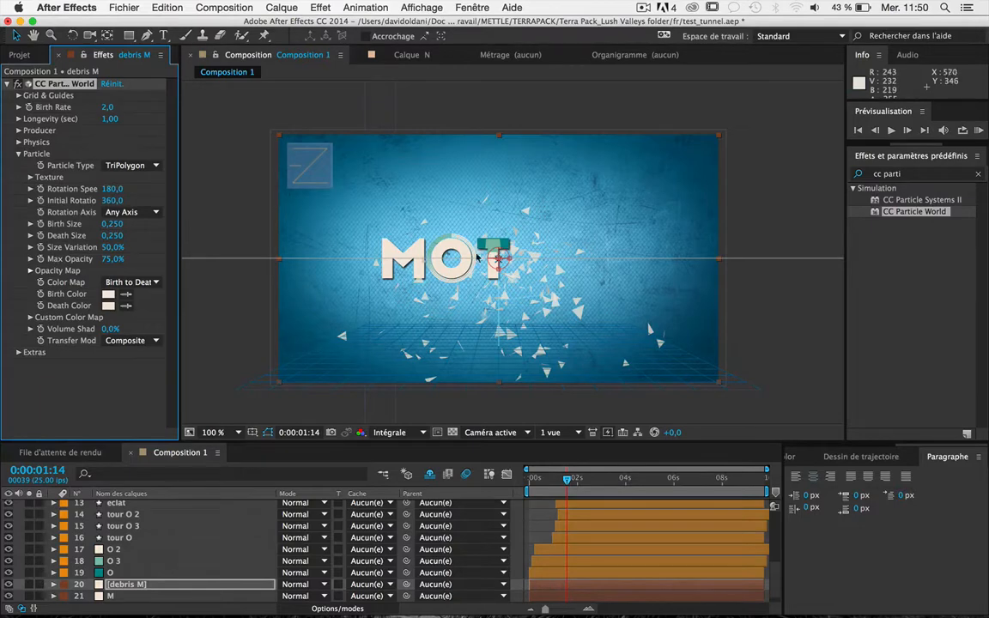
Step: Move the particle producer onto the lower left foot of the letter M
{"action": "left_click_drag", "start_coordinate": [497, 257], "coordinate": [380, 270]}
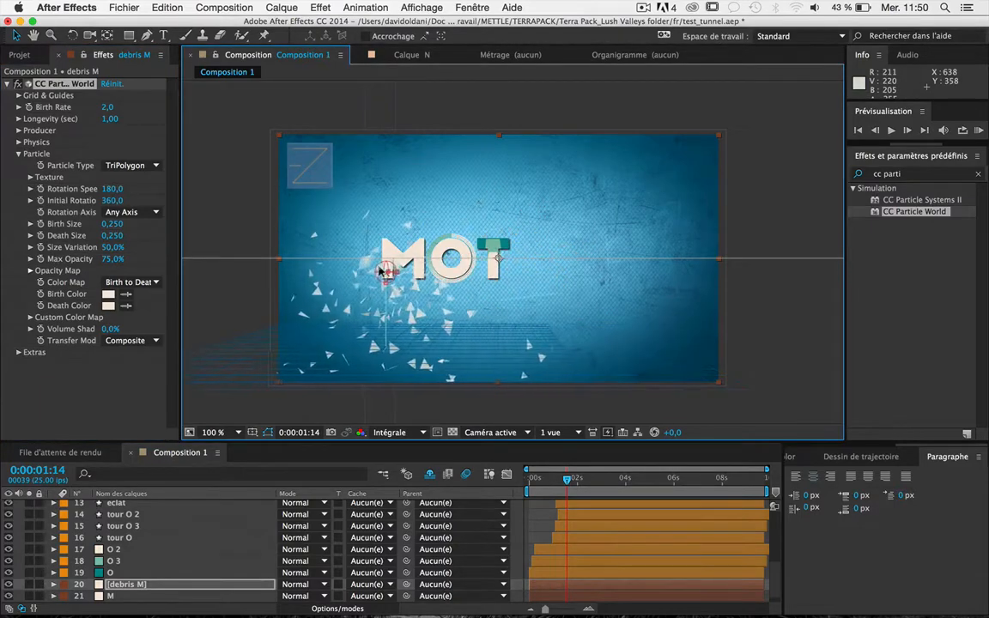
{"action": "key", "text": "period"}
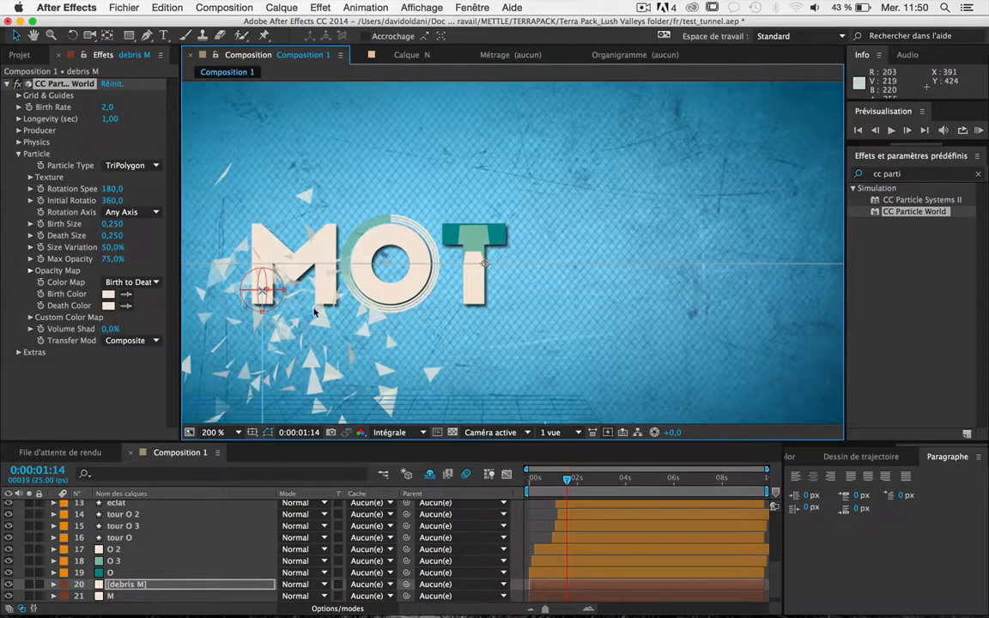
{"action": "left_click_drag", "start_coordinate": [314, 311], "coordinate": [445, 283]}
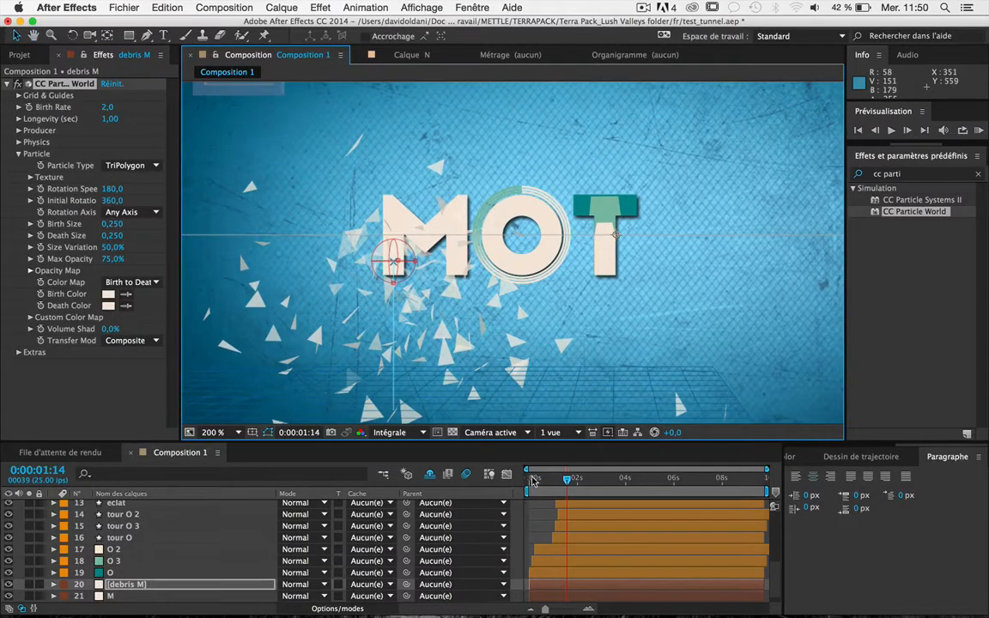
Step: Play the animation from the beginning to find where the M lands and trim the debris M layer's start to 0:00:01:01
{"action": "left_click_drag", "start_coordinate": [533, 481], "coordinate": [527, 481]}
{"action": "key", "text": "space"}
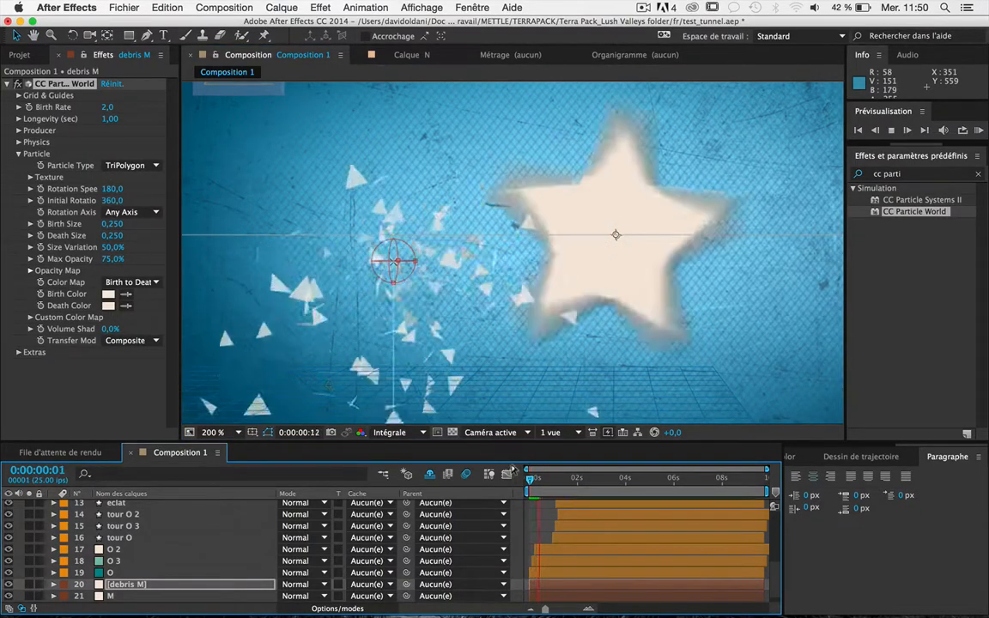
{"action": "key", "text": "space"}
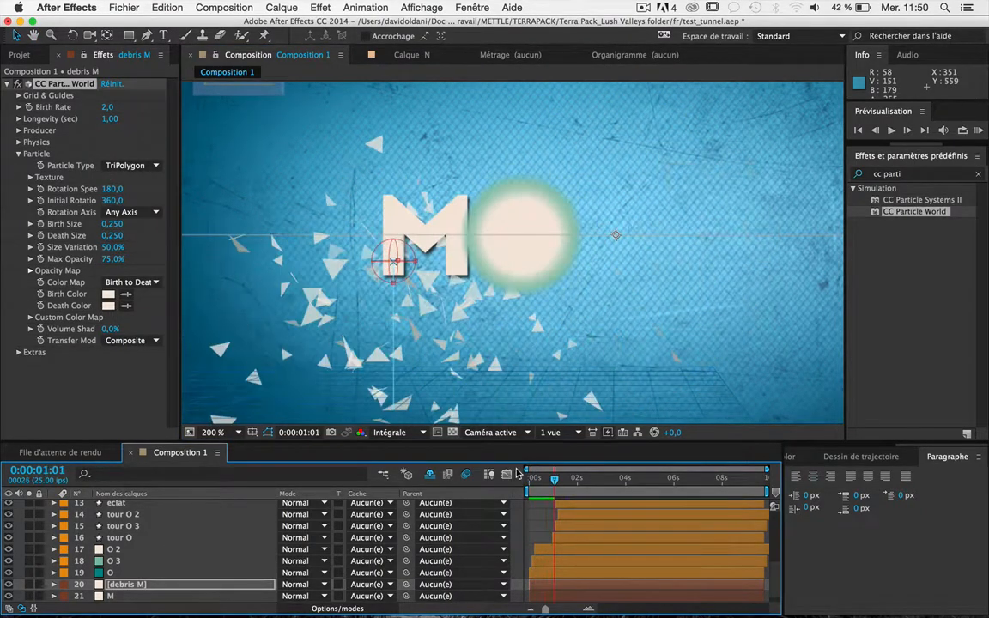
{"action": "left_click", "coordinate": [530, 581]}
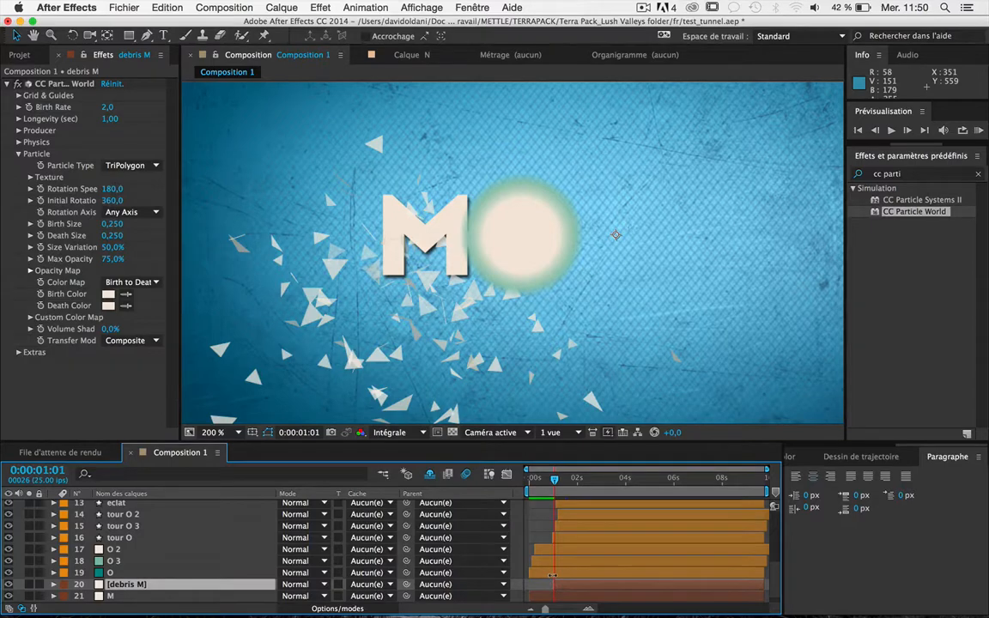
Step: Keyframe the particles' Birth Rate at 0,0 on frame 0:00:01:01 and 5,1 on frame 0:00:01:03
{"action": "left_click_drag", "start_coordinate": [107, 105], "coordinate": [5, 101]}
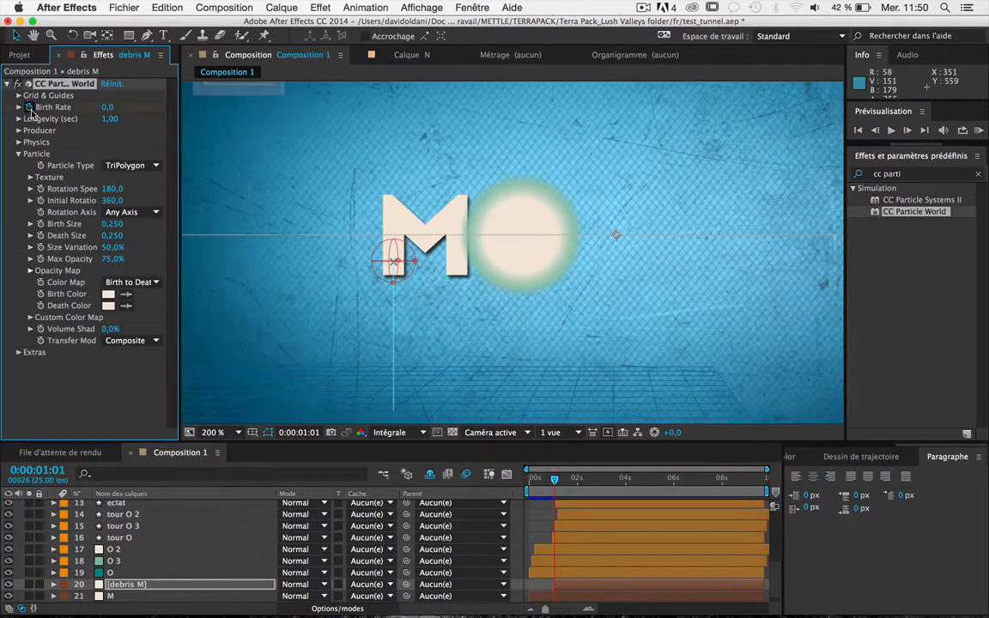
{"action": "key", "text": "Page_Down"}
{"action": "key", "text": "Page_Down"}
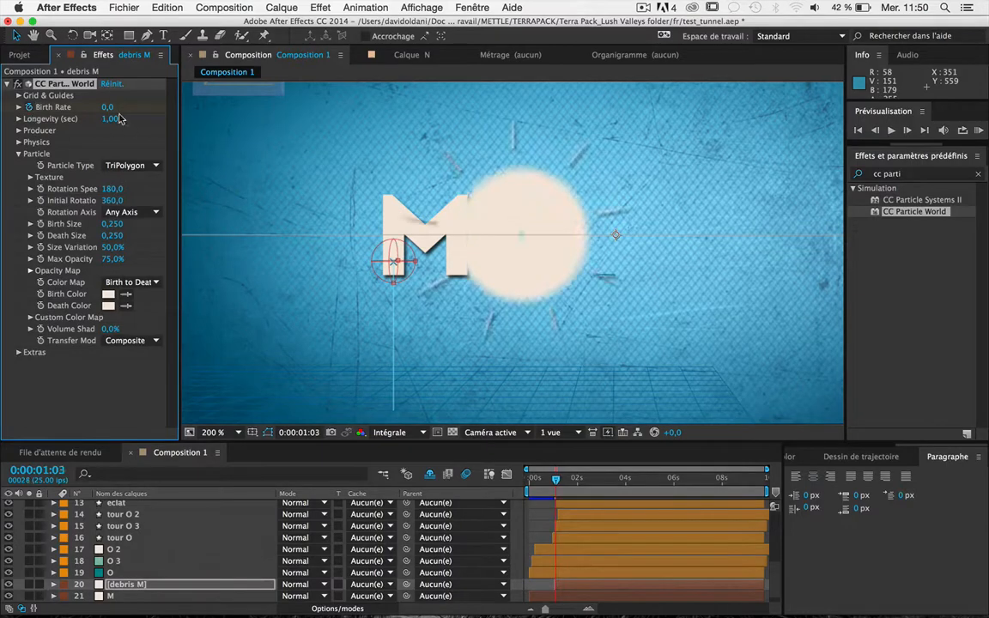
{"action": "left_click_drag", "start_coordinate": [123, 99], "coordinate": [136, 99]}
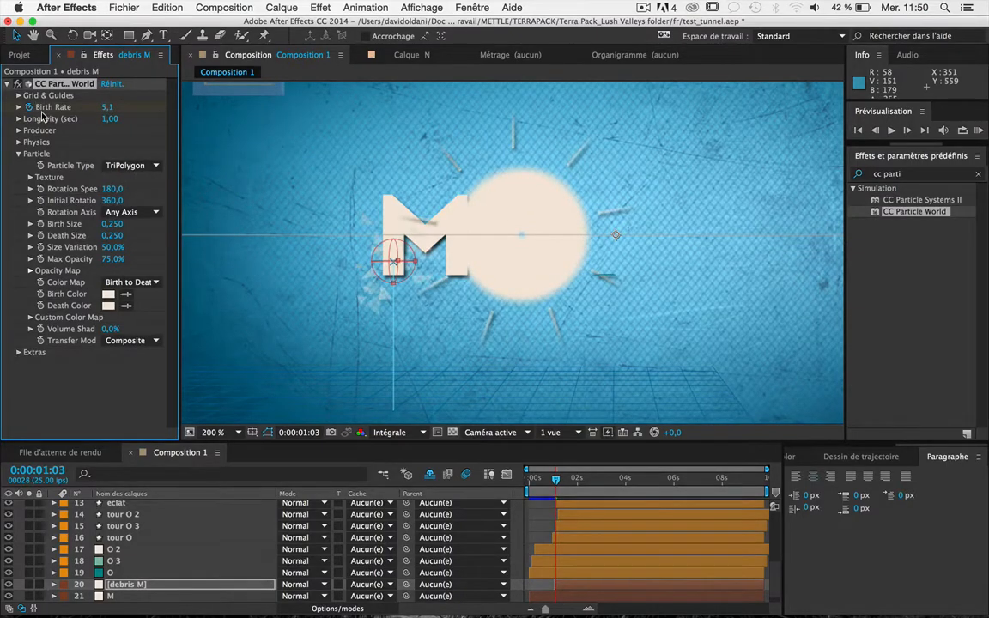
Step: Keyframe the particles' Birth Rate back to 0,0 on frame 0:00:01:05
{"action": "key", "text": "Page_Down"}
{"action": "key", "text": "Page_Down"}
{"action": "left_click", "coordinate": [108, 107]}
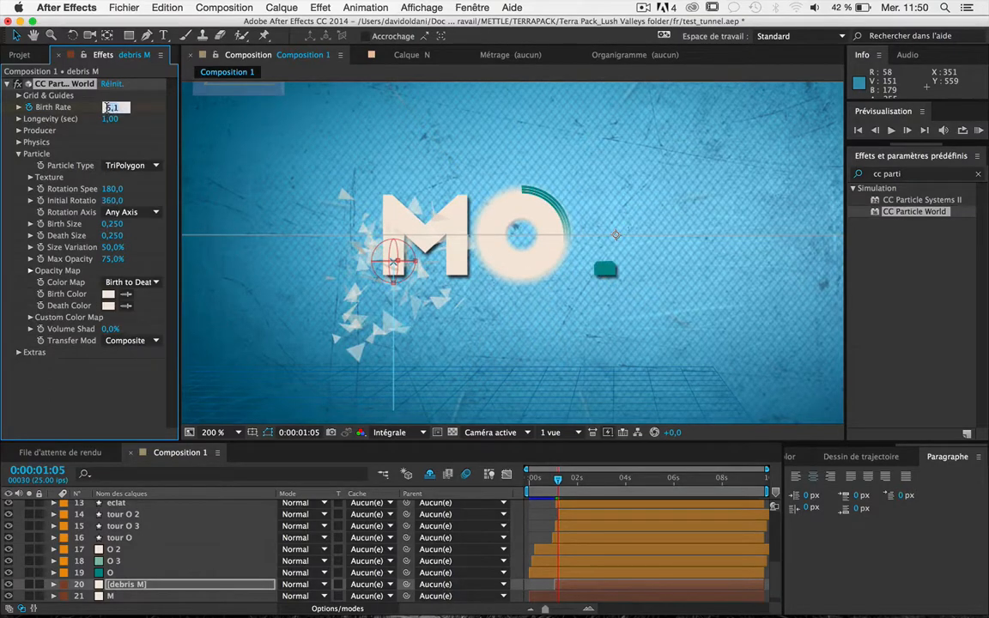
{"action": "type", "text": "0"}
{"action": "key", "text": "Return"}
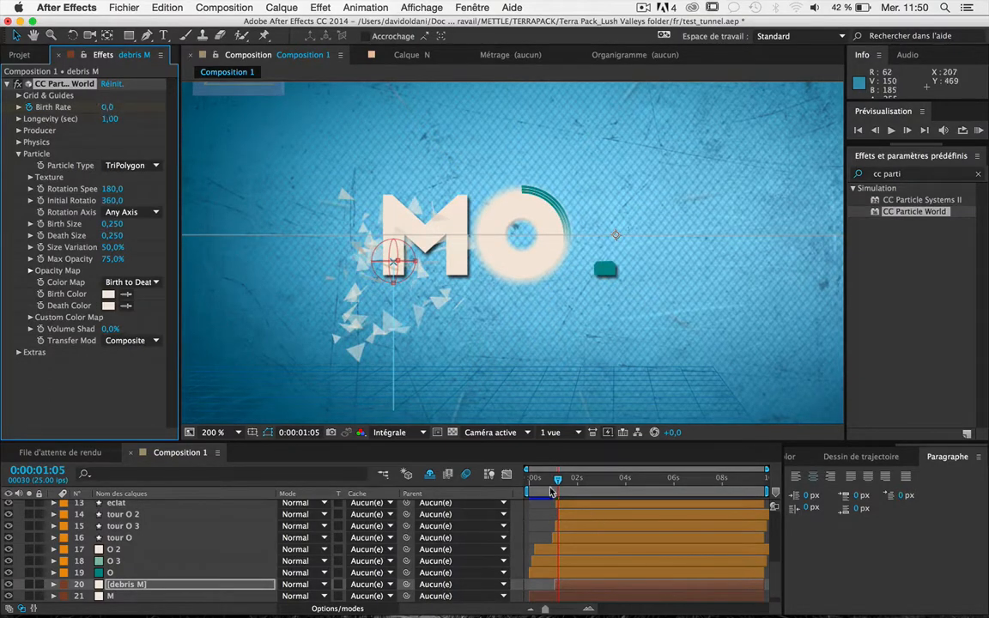
Step: Play back the debris burst several times and shift the debris M layer earlier so that it starts at 0:00:00:24
{"action": "left_click", "coordinate": [539, 480]}
{"action": "key", "text": "space"}
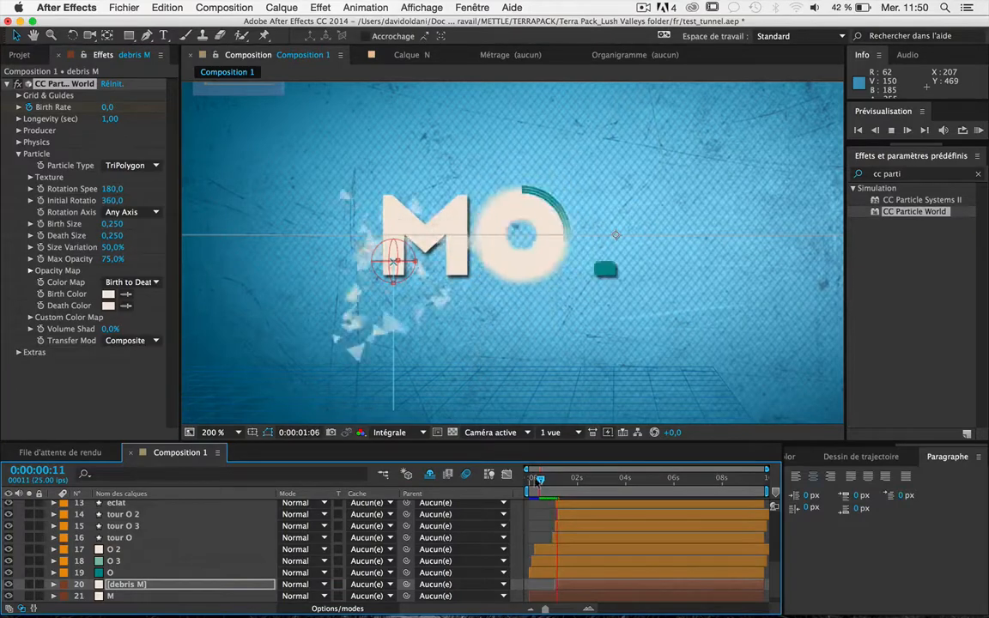
{"action": "key", "text": "space"}
{"action": "key", "text": "comma"}
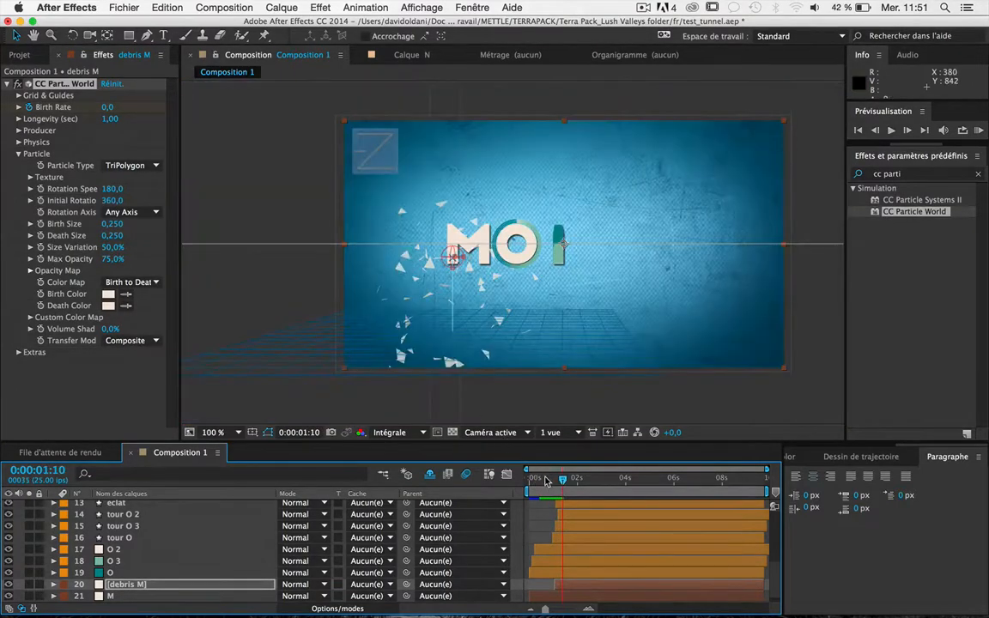
{"action": "left_click", "coordinate": [541, 480]}
{"action": "key", "text": "space"}
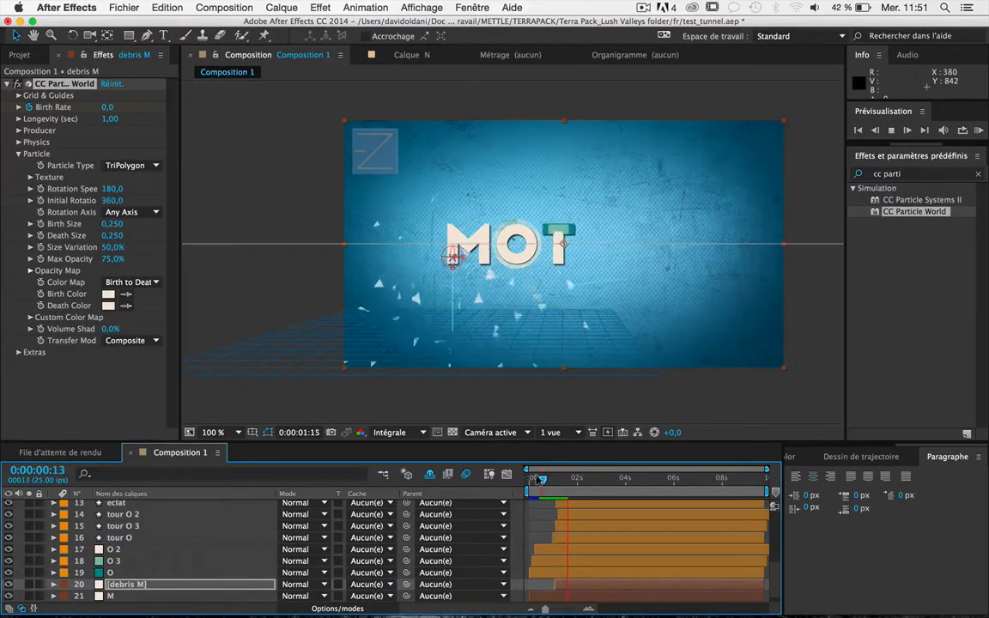
{"action": "key", "text": "space"}
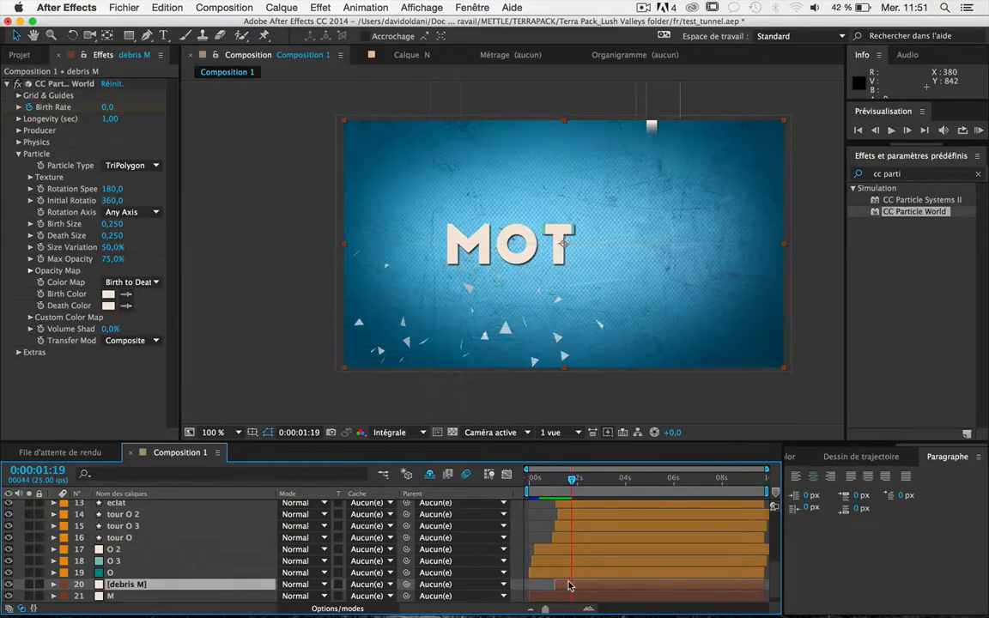
{"action": "left_click", "coordinate": [544, 487]}
{"action": "key", "text": "space"}
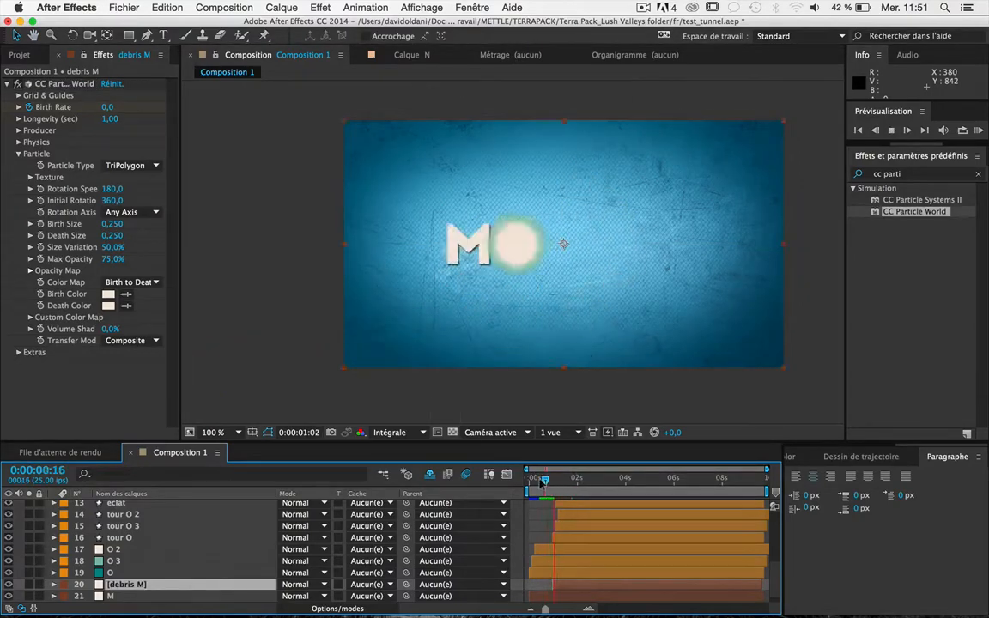
{"action": "key", "text": "space"}
{"action": "scroll", "coordinate": [409, 258], "scroll_direction": "up", "scroll_amount": 1}
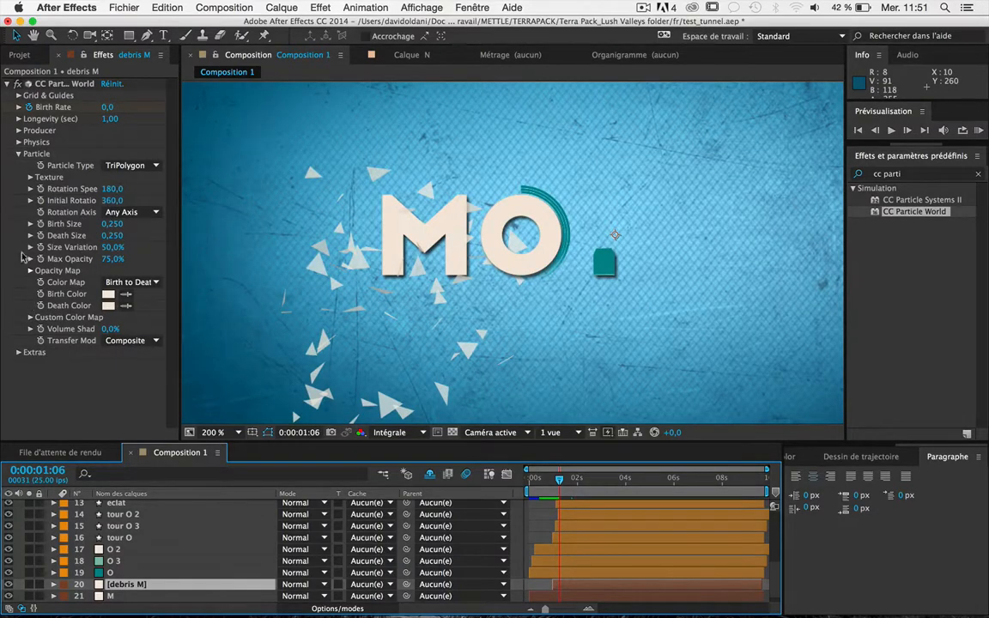
Step: Set the particles' Physics Animation to Cone Axis and scrub through the burst to check its motion
{"action": "left_click", "coordinate": [18, 155]}
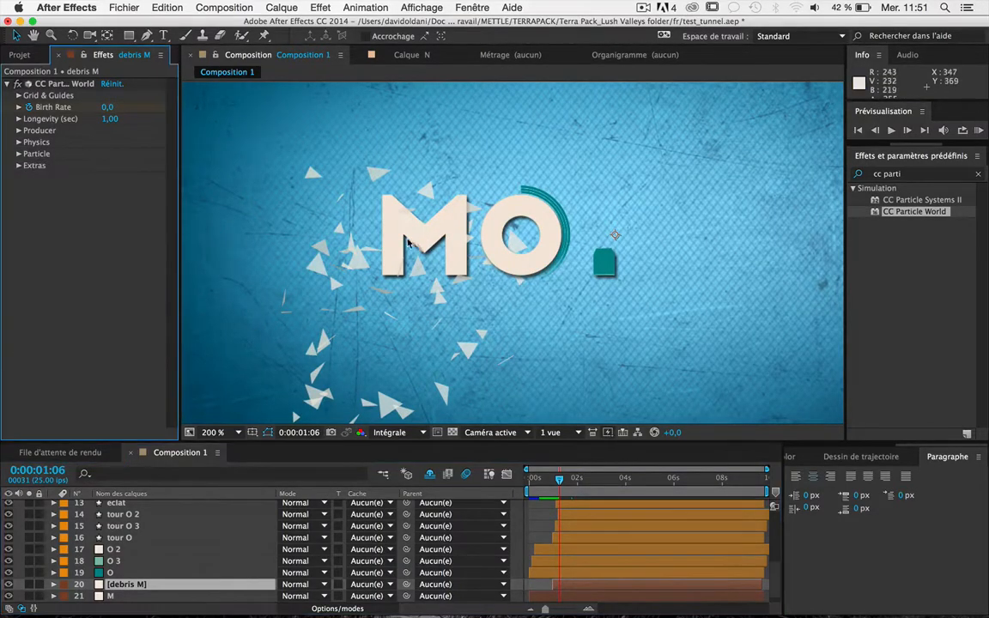
{"action": "left_click", "coordinate": [18, 131]}
{"action": "left_click", "coordinate": [18, 130]}
{"action": "left_click", "coordinate": [19, 143]}
{"action": "left_click", "coordinate": [133, 154]}
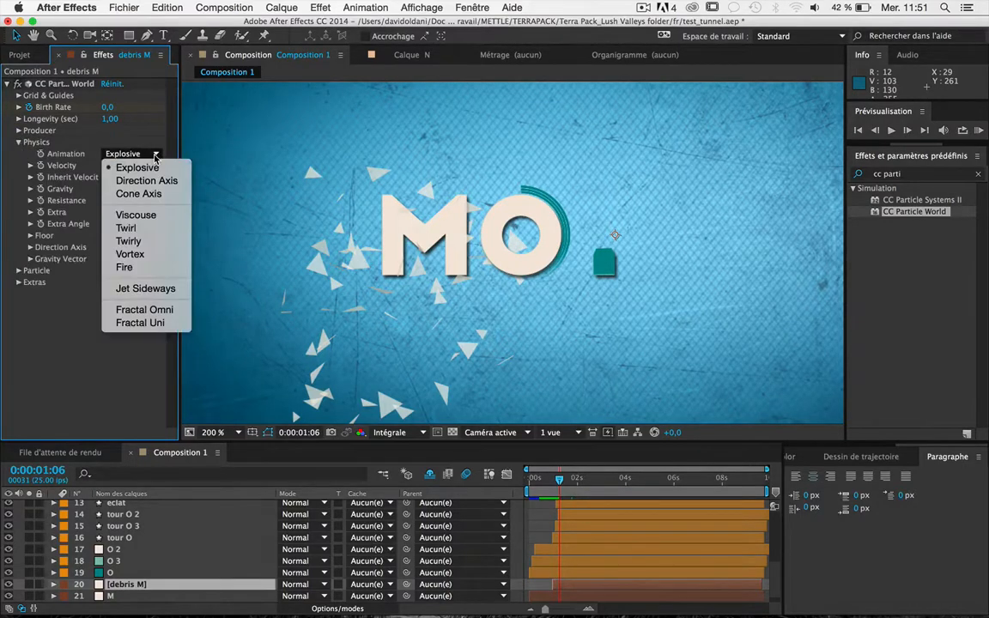
{"action": "left_click", "coordinate": [146, 194]}
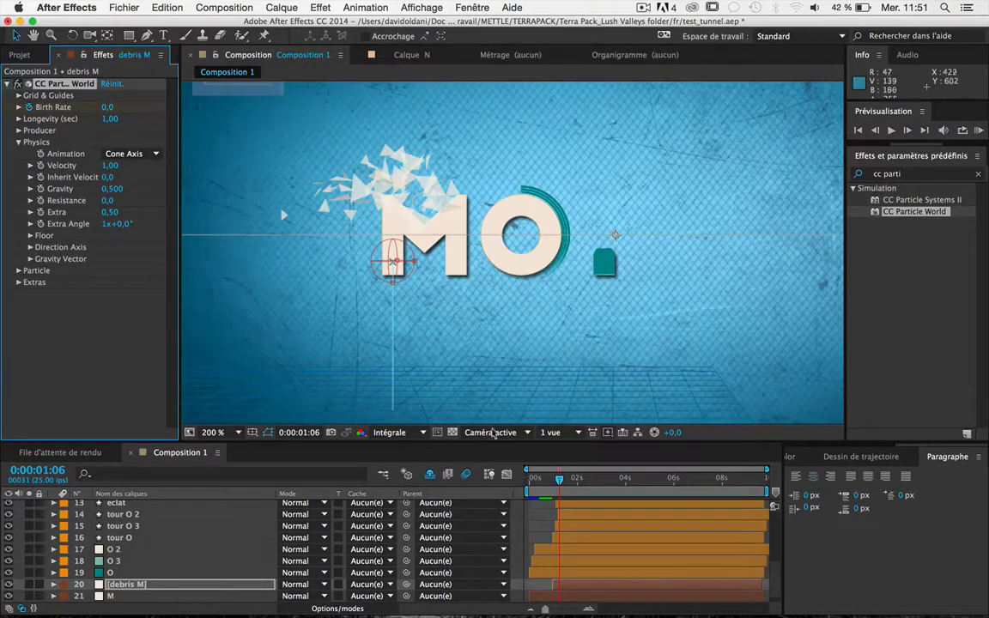
{"action": "mouse_move", "coordinate": [560, 485]}
{"action": "left_mouse_down"}
{"action": "mouse_move", "coordinate": [546, 487]}
{"action": "mouse_move", "coordinate": [565, 492]}
{"action": "left_mouse_up"}
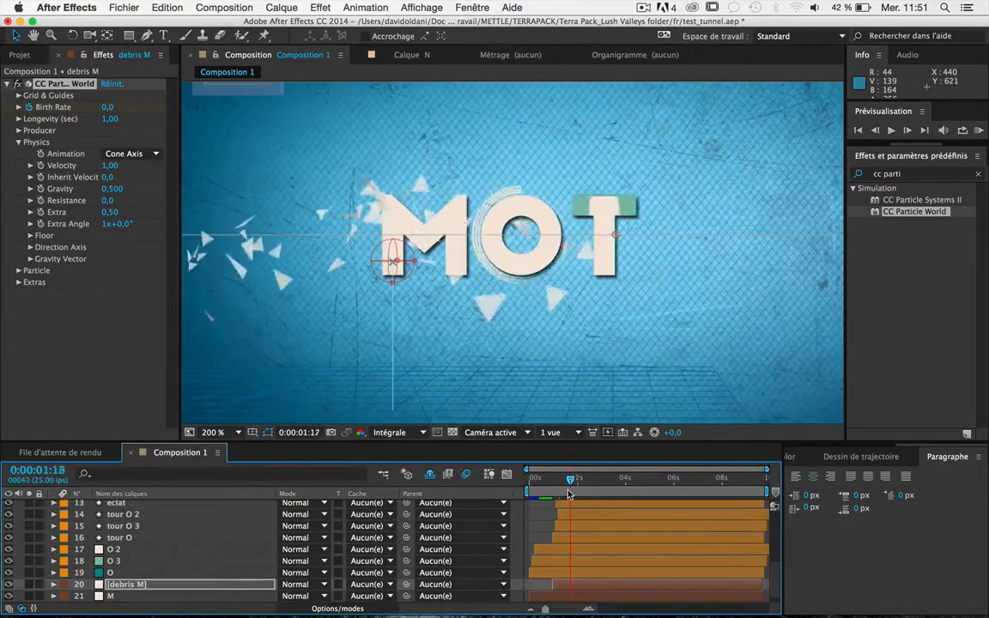
Step: Set the particles' Direction Axis Y to 1,000 and play back the title to check the burst
{"action": "left_click", "coordinate": [30, 247]}
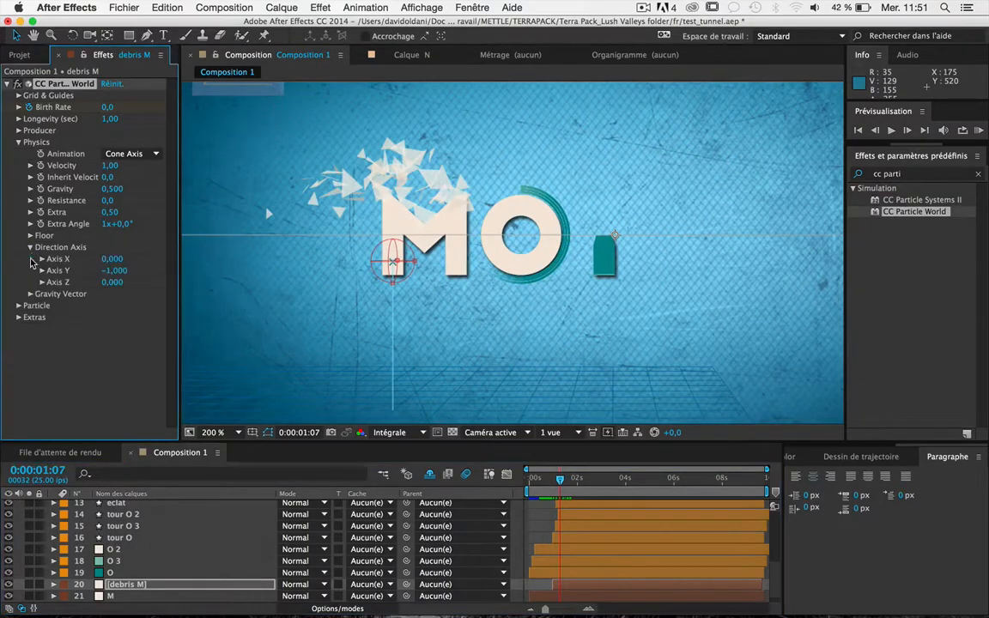
{"action": "left_click", "coordinate": [112, 272]}
{"action": "key", "text": "Return"}
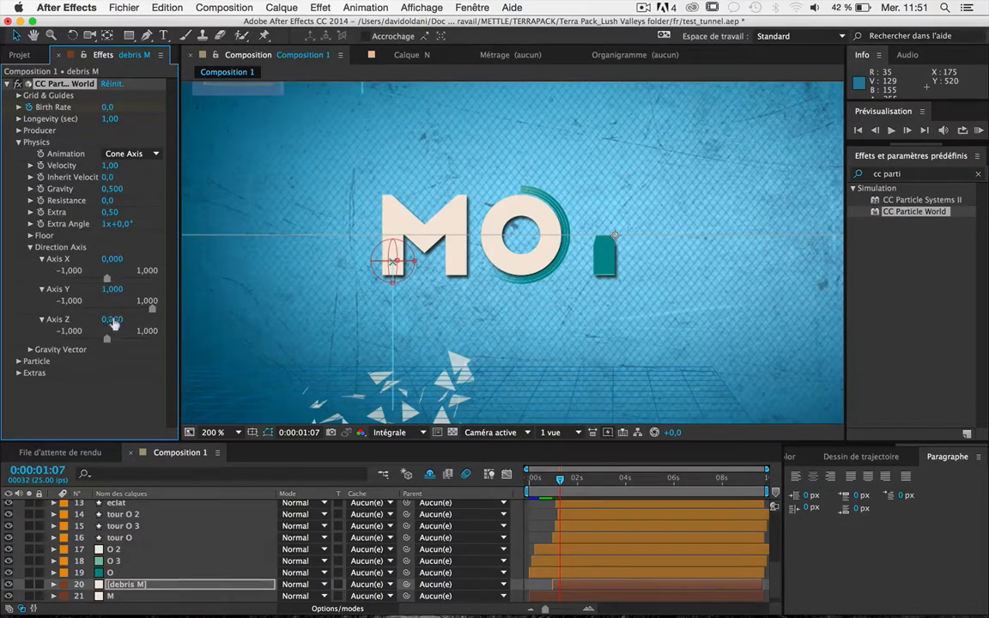
{"action": "left_click", "coordinate": [542, 481]}
{"action": "key", "text": "space"}
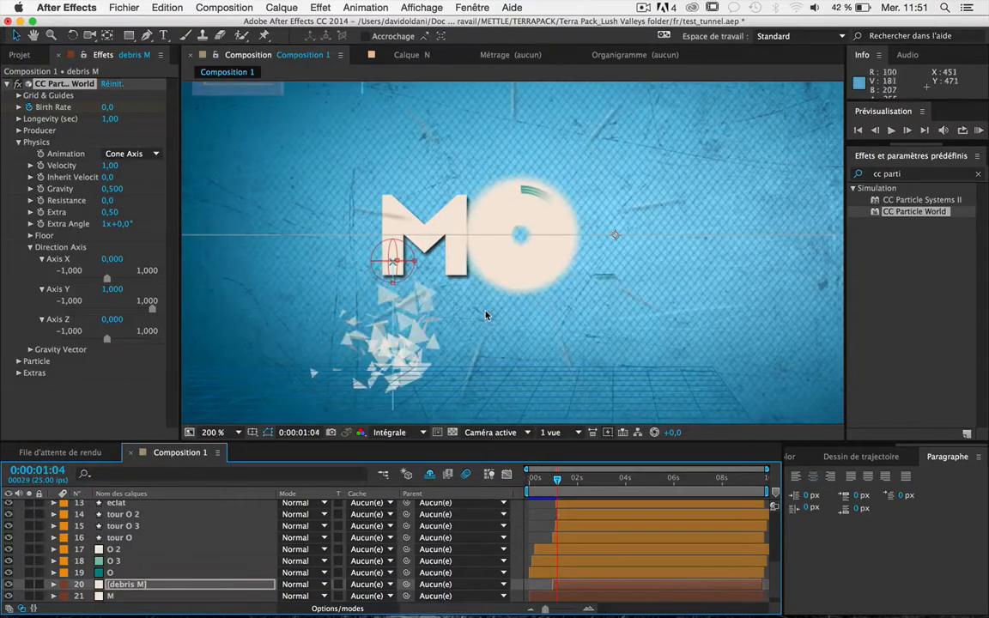
{"action": "scroll", "coordinate": [486, 315], "scroll_direction": "down", "scroll_amount": 1}
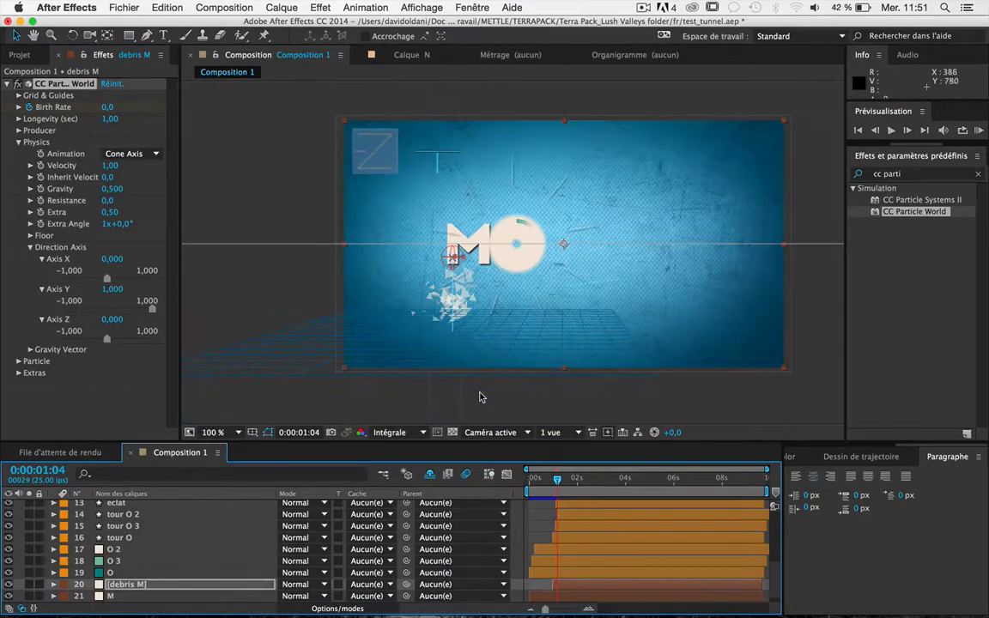
{"action": "left_click", "coordinate": [534, 480]}
{"action": "key", "text": "space"}
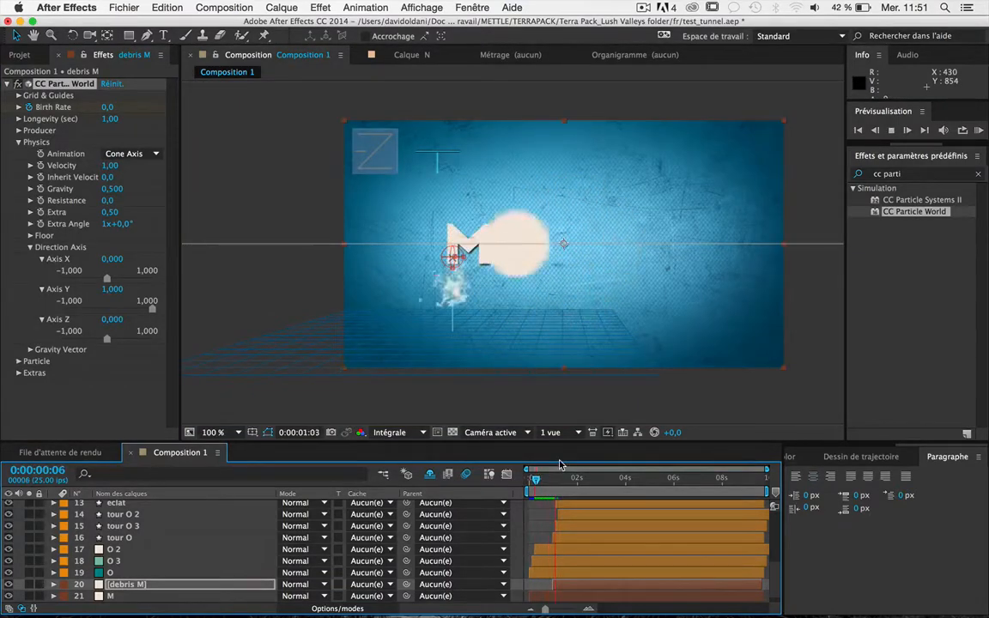
{"action": "key", "text": "space"}
{"action": "mouse_move", "coordinate": [546, 479]}
{"action": "left_mouse_down"}
{"action": "mouse_move", "coordinate": [534, 479]}
{"action": "mouse_move", "coordinate": [559, 488]}
{"action": "left_mouse_up"}
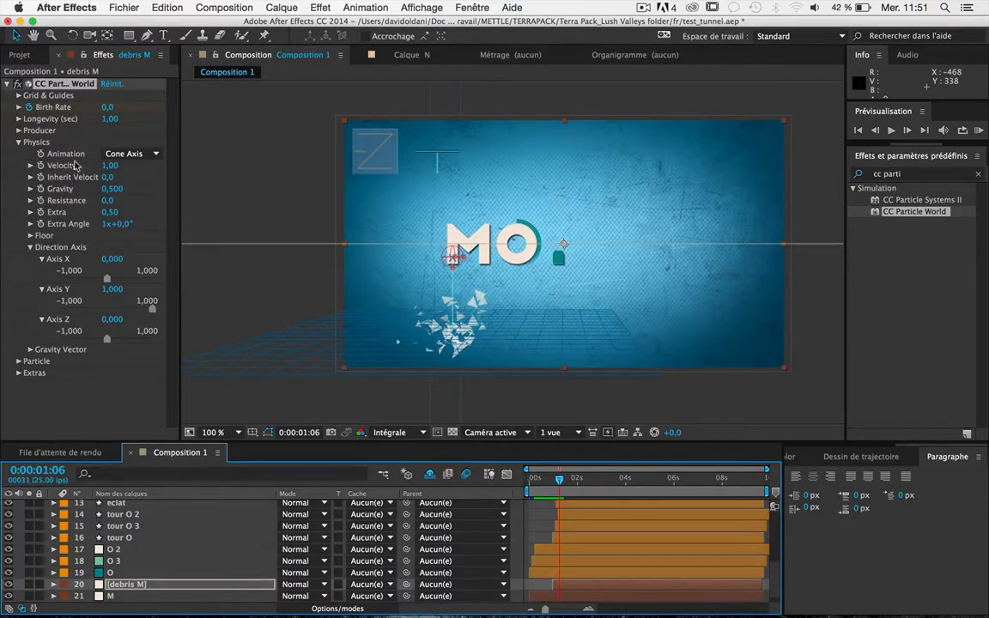
Step: Set the particles' Velocity to 0,50
{"action": "left_click", "coordinate": [109, 165]}
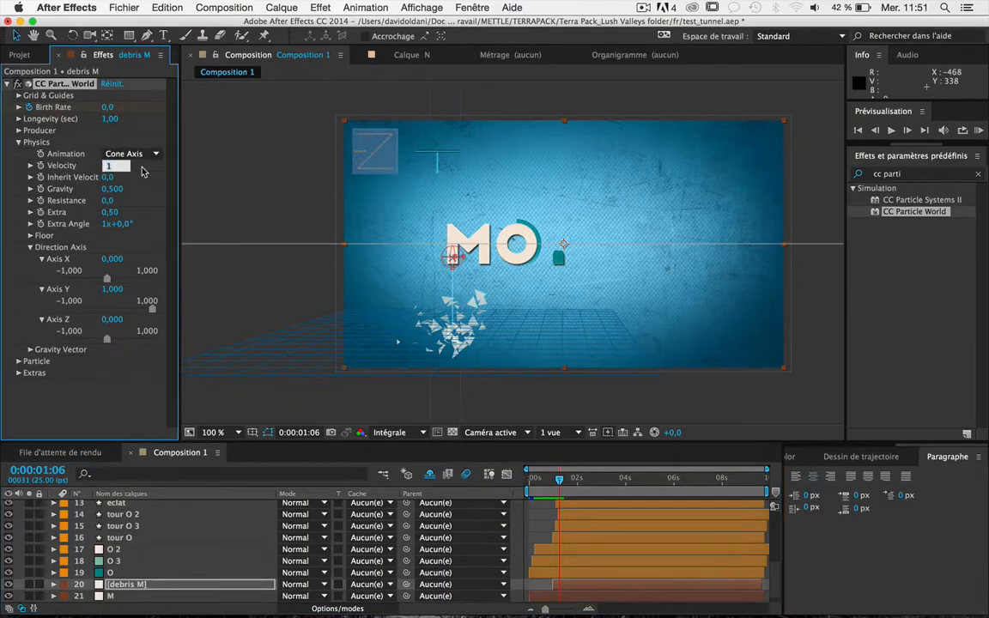
{"action": "type", "text": "0,5"}
{"action": "key", "text": "Return"}
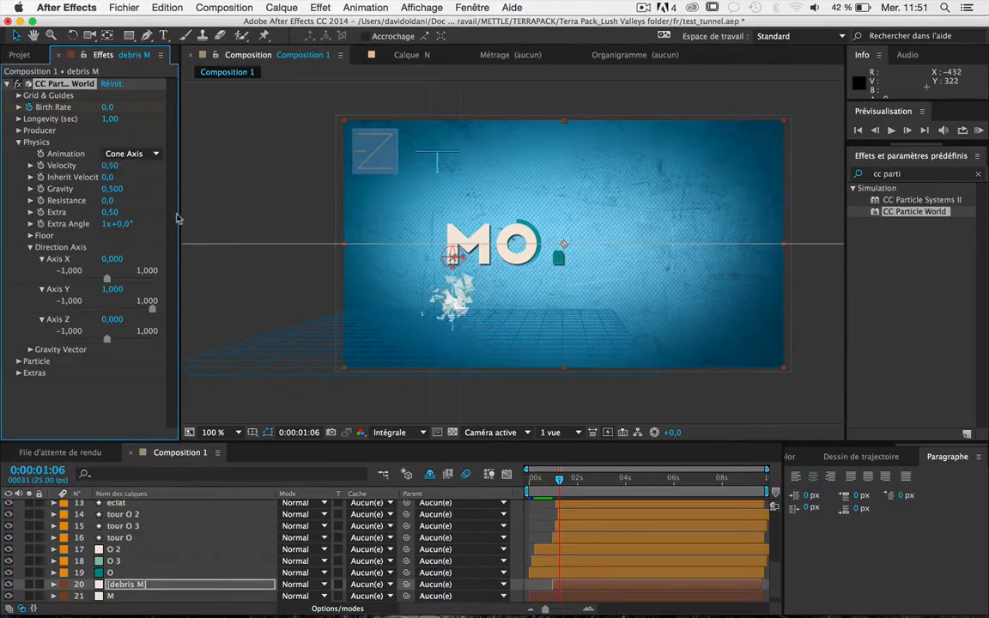
Step: Reveal the debris M layer's Birth Rate keyframes and set the middle one, on frame 0:00:01:01, to 3,0
{"action": "key", "text": "u"}
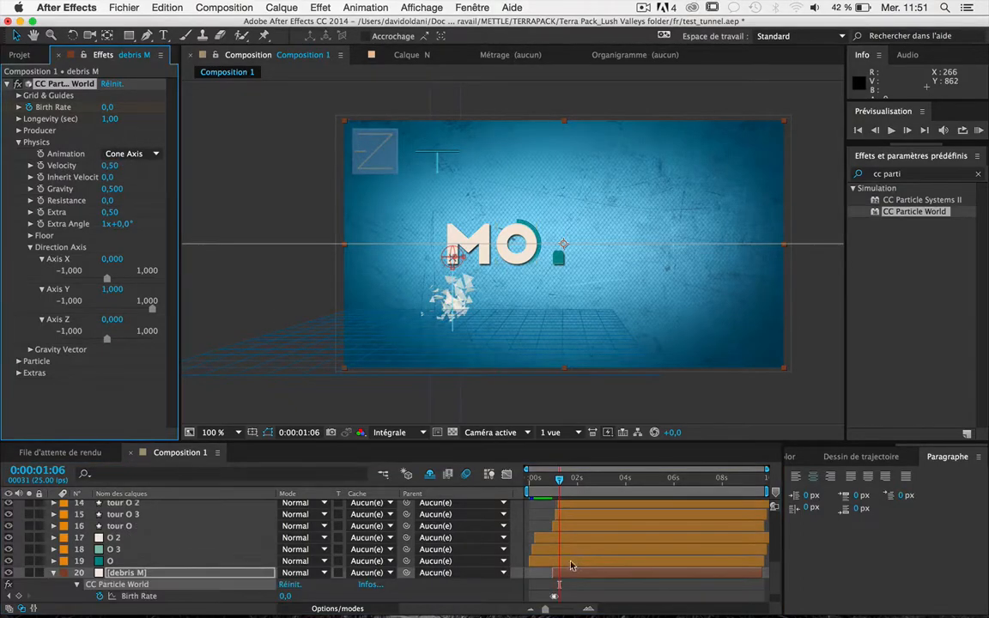
{"action": "scroll", "coordinate": [558, 578], "scroll_direction": "down", "scroll_amount": 2}
{"action": "scroll", "coordinate": [543, 573], "scroll_direction": "up", "scroll_amount": 5}
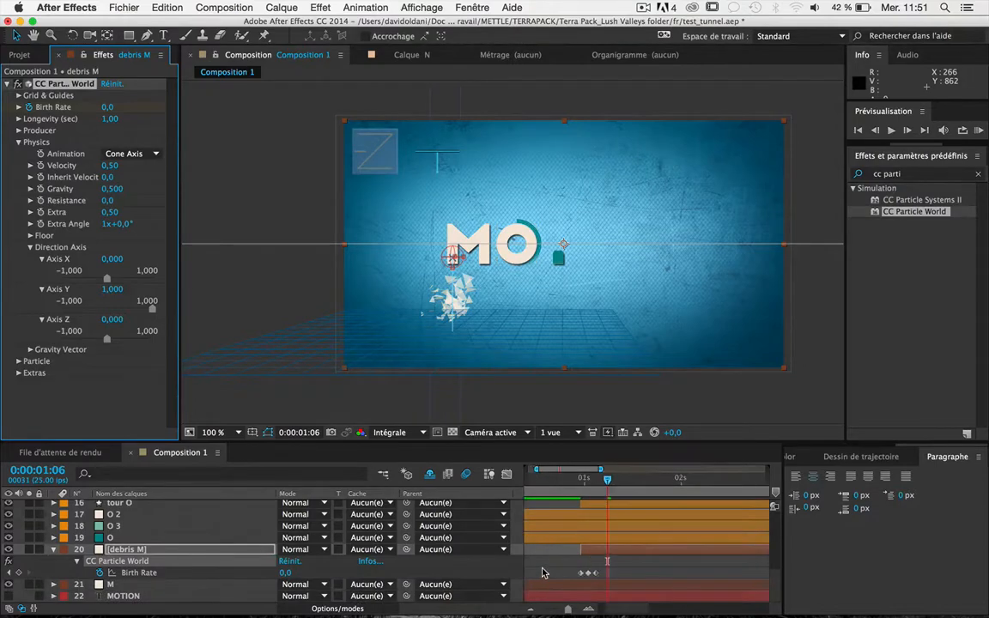
{"action": "left_click", "coordinate": [634, 481]}
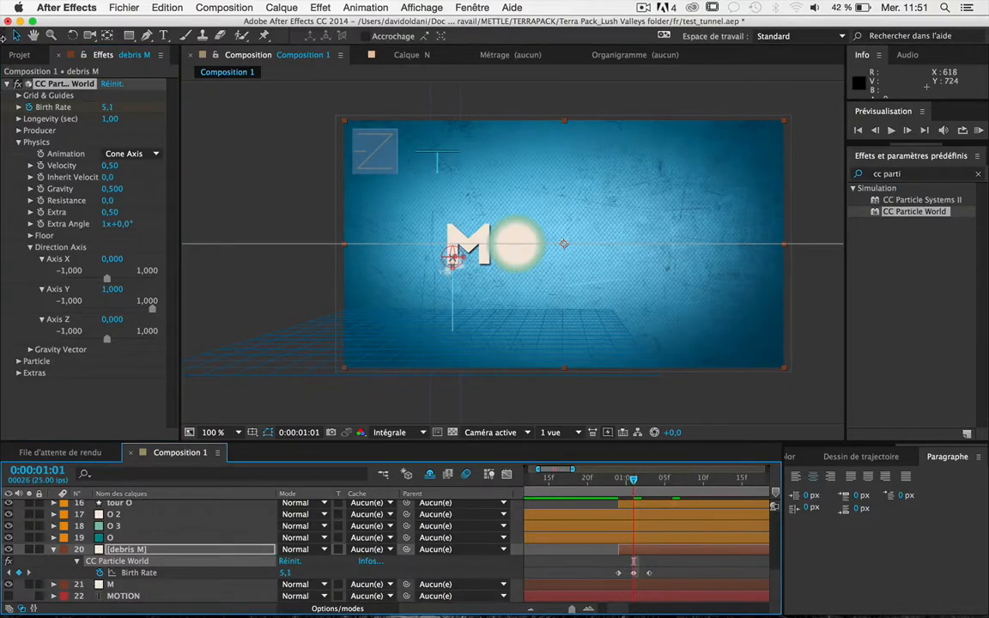
{"action": "left_click", "coordinate": [108, 107]}
{"action": "type", "text": "3"}
{"action": "key", "text": "Return"}
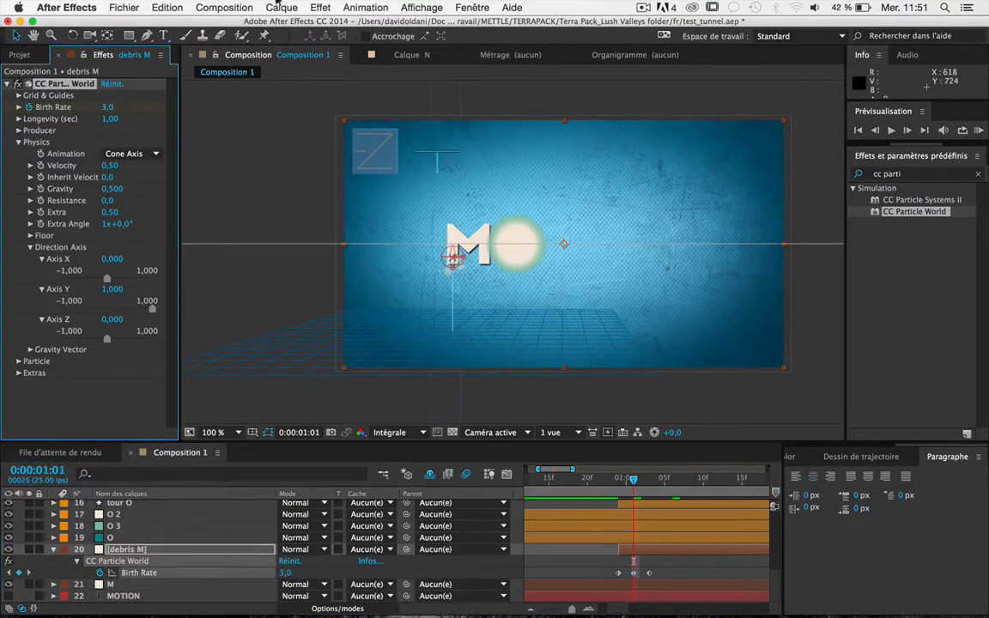
Step: Play back the reduced burst and set the particles' Extra Angle to 1x+21,0°
{"action": "key", "text": "space"}
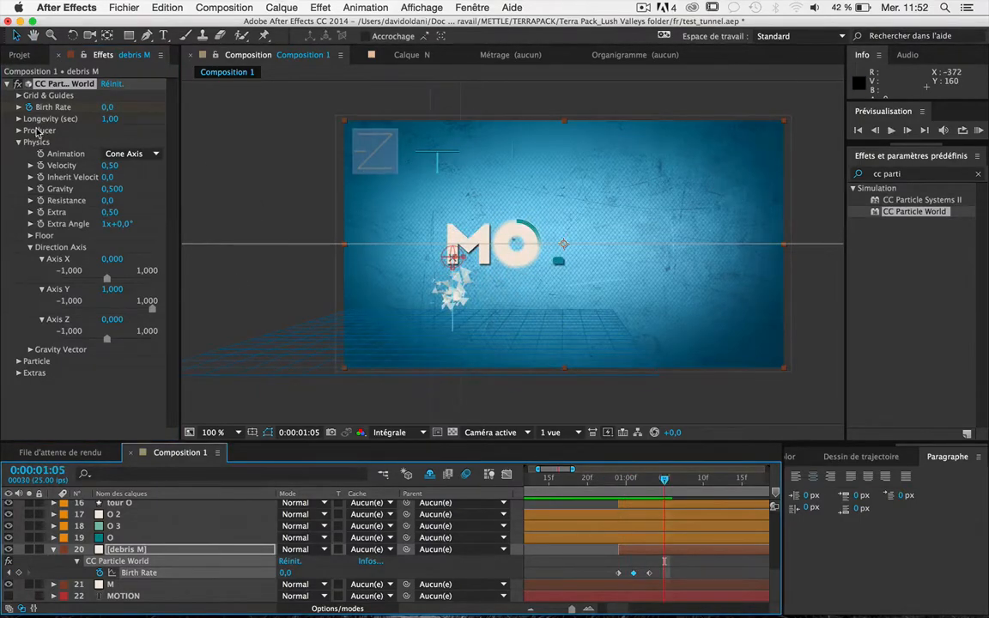
{"action": "mouse_move", "coordinate": [112, 224]}
{"action": "left_mouse_down"}
{"action": "mouse_move", "coordinate": [154, 223]}
{"action": "mouse_move", "coordinate": [127, 223]}
{"action": "left_mouse_up"}
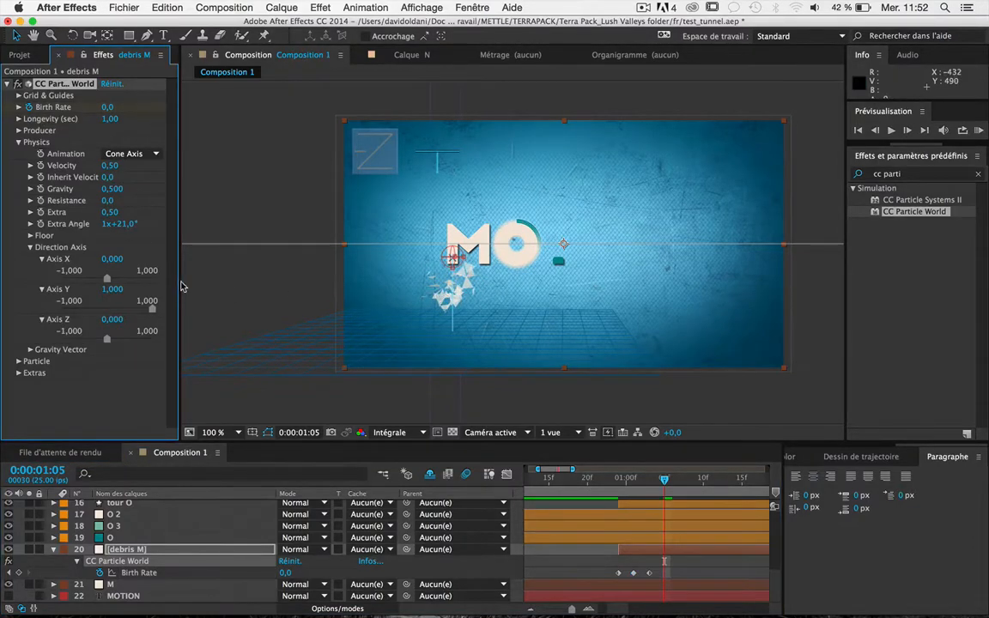
Step: Set the particles' Birth Size to 0,110 and Death Size to 0,000, and scrub through the burst to check them
{"action": "left_click", "coordinate": [18, 361]}
{"action": "left_click", "coordinate": [110, 317]}
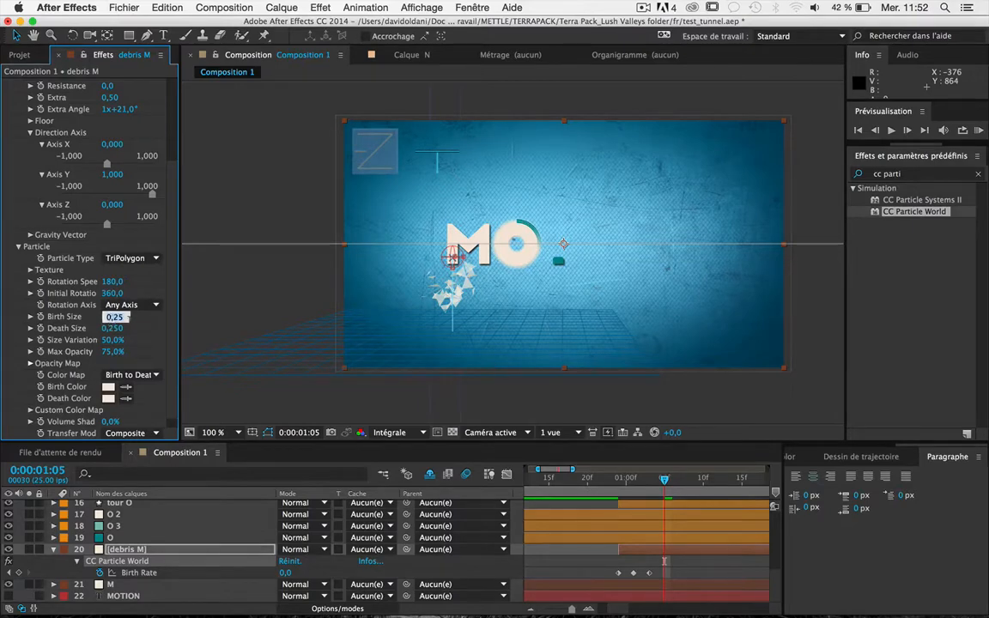
{"action": "left_click", "coordinate": [138, 322]}
{"action": "left_click_drag", "start_coordinate": [116, 318], "coordinate": [102, 316]}
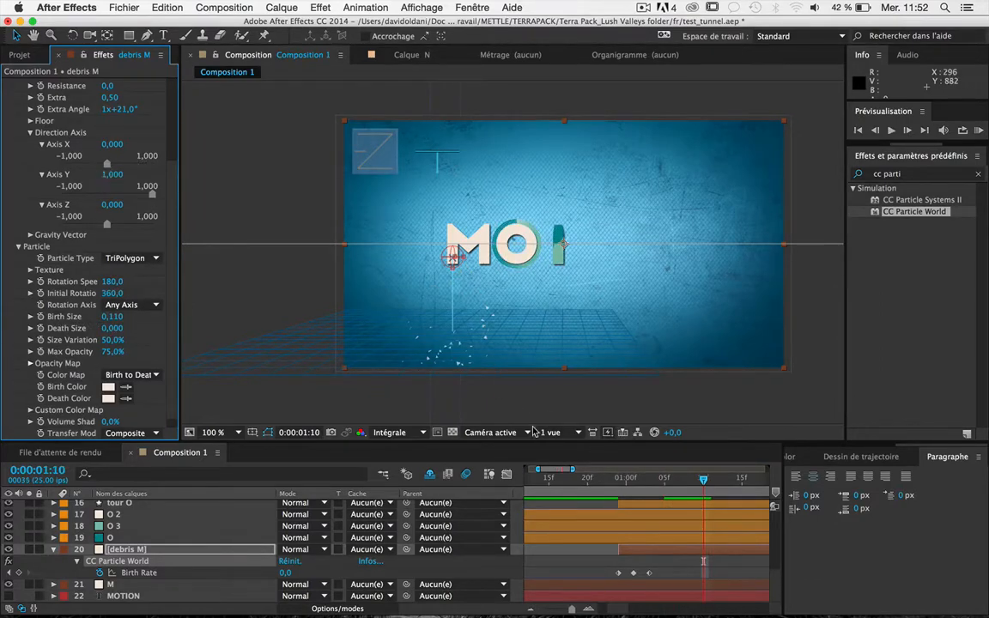
{"action": "left_click_drag", "start_coordinate": [601, 481], "coordinate": [662, 501]}
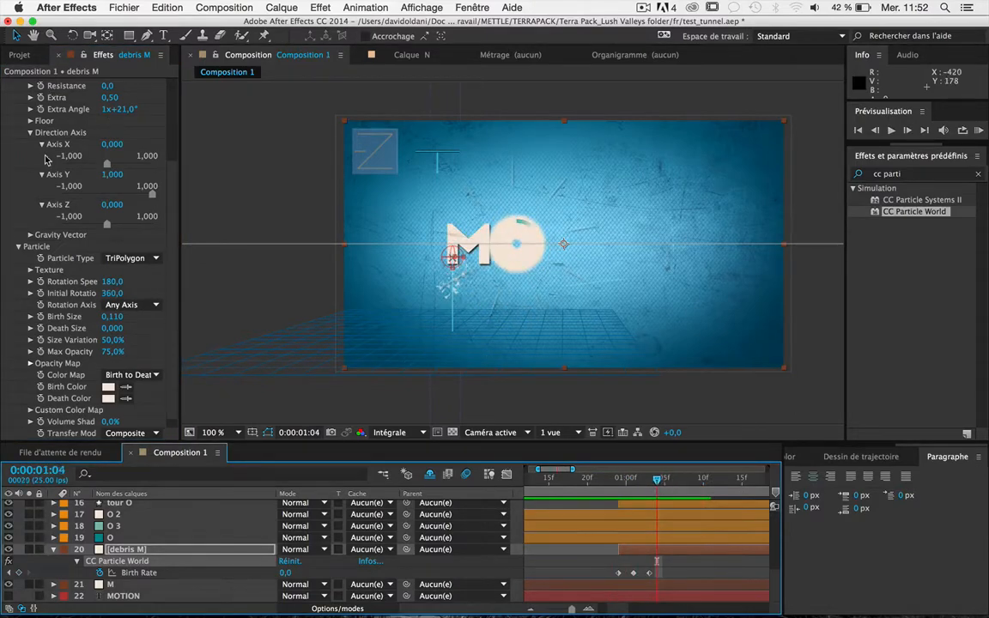
Step: Replay the burst from frame 0:00:00:23 and set the particles' Velocity to 0,20
{"action": "left_click", "coordinate": [610, 480]}
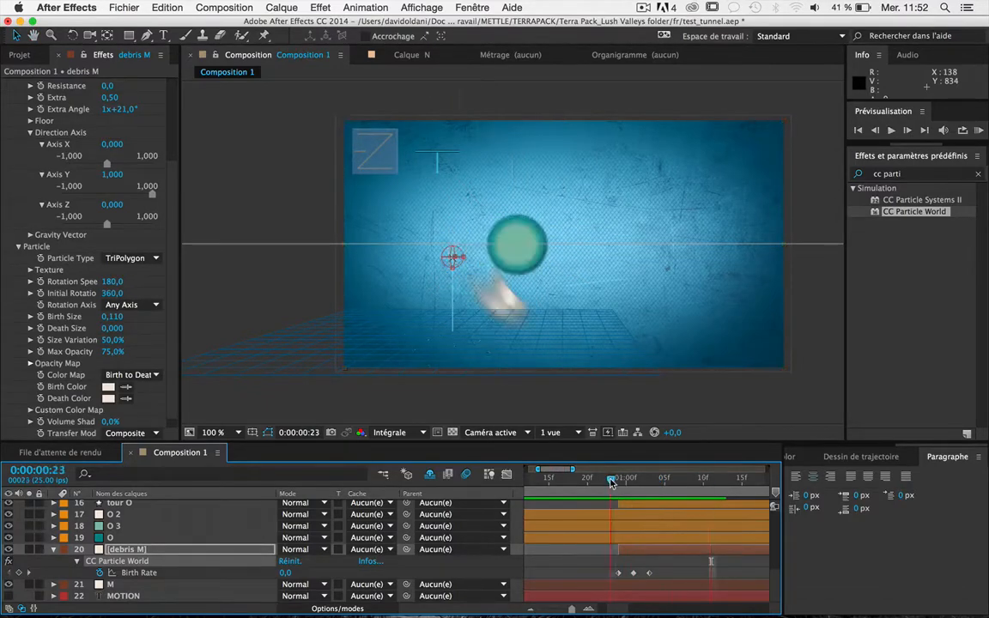
{"action": "key", "text": "space"}
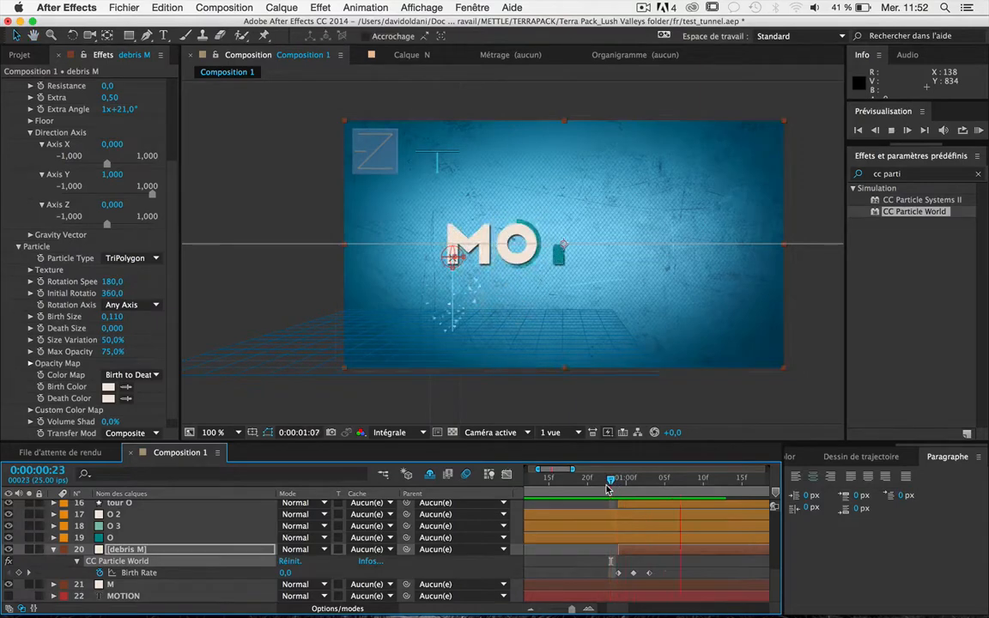
{"action": "key", "text": "space"}
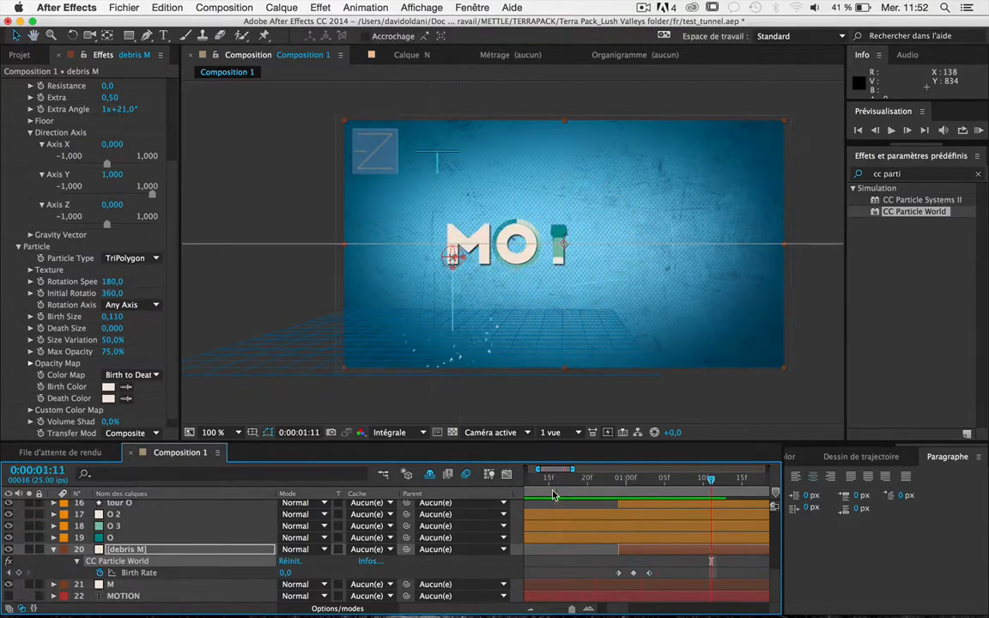
{"action": "left_click", "coordinate": [632, 479]}
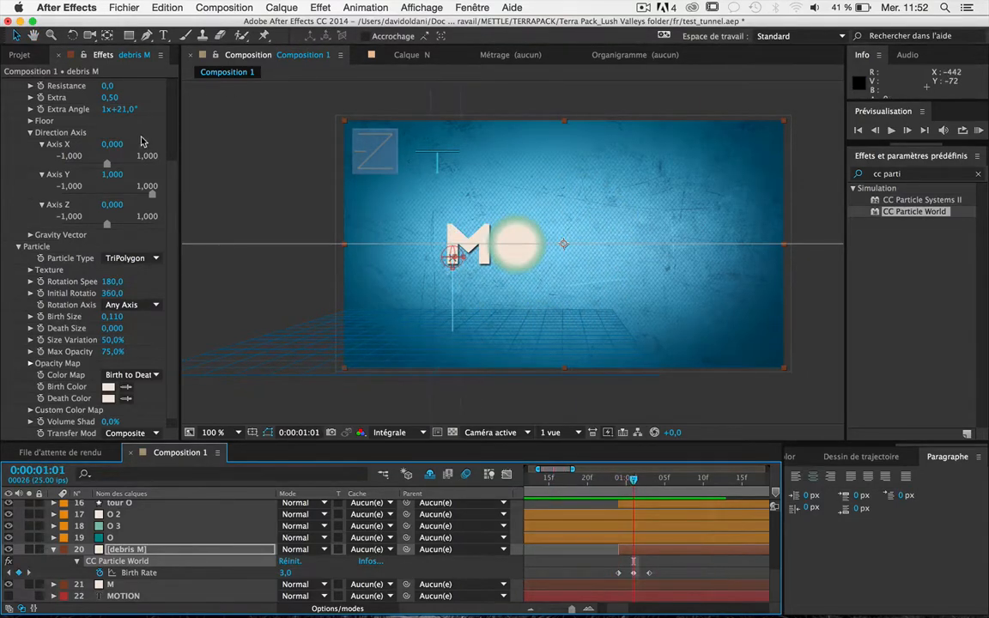
{"action": "scroll", "coordinate": [133, 147], "scroll_direction": "up", "scroll_amount": 5}
{"action": "left_click", "coordinate": [104, 154]}
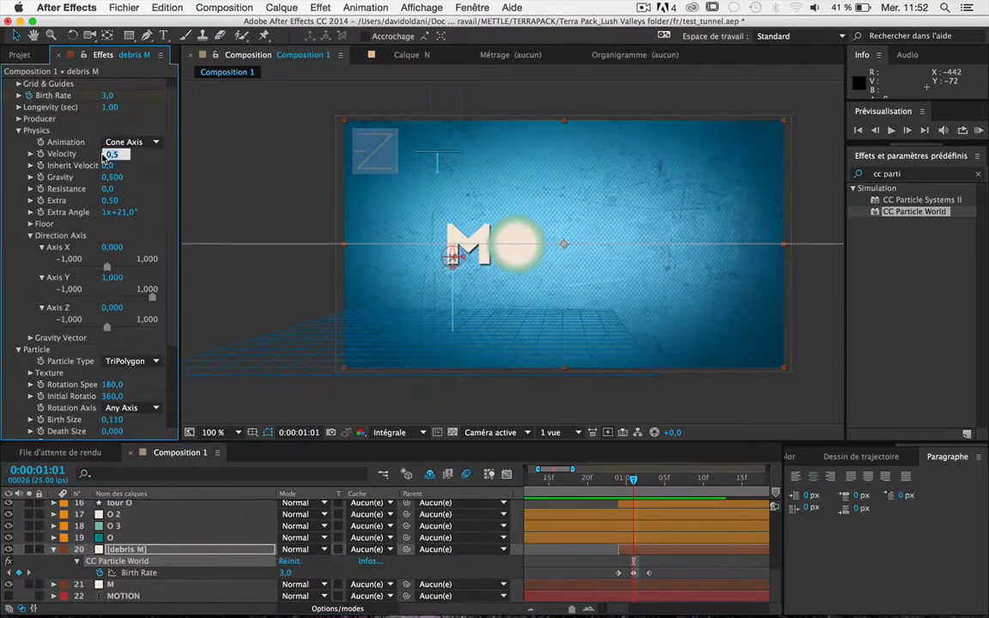
{"action": "key", "text": "Return"}
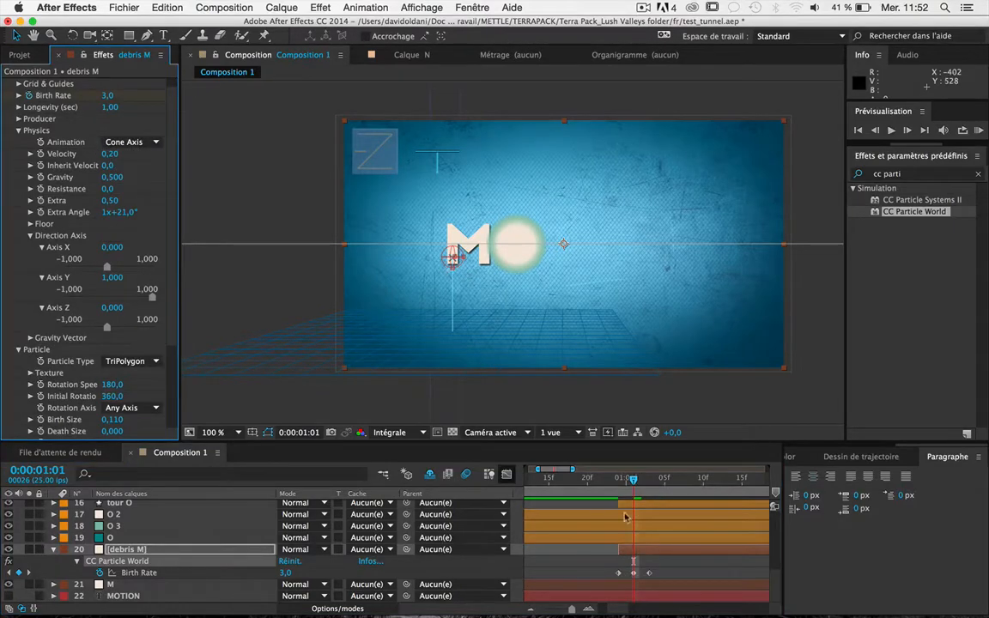
Step: Set the debris particles' Size Variation to 100,0% and replay the burst from frame 0:00:00:19
{"action": "key", "text": "space"}
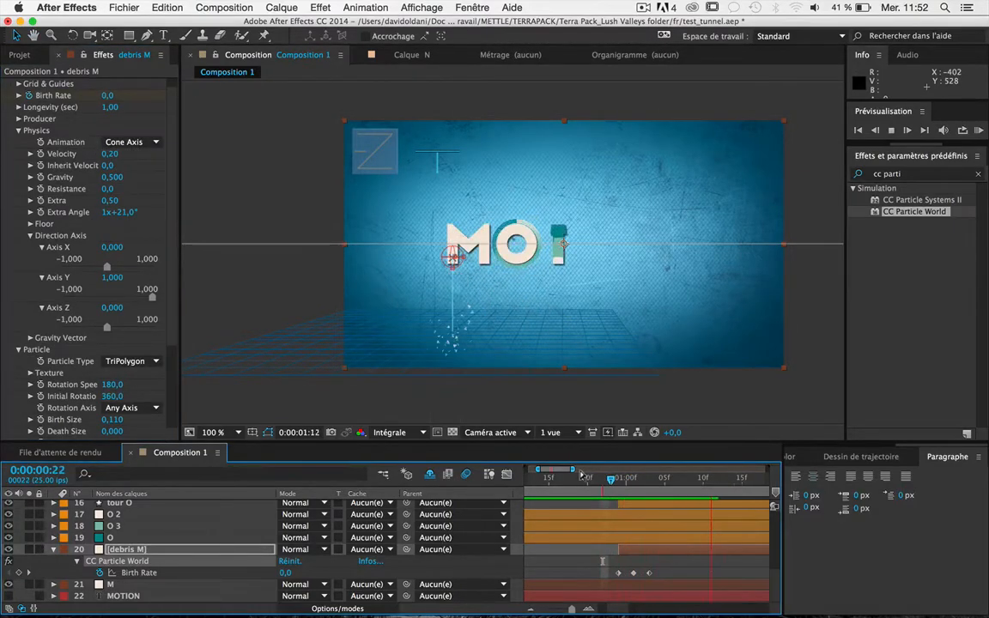
{"action": "key", "text": "space"}
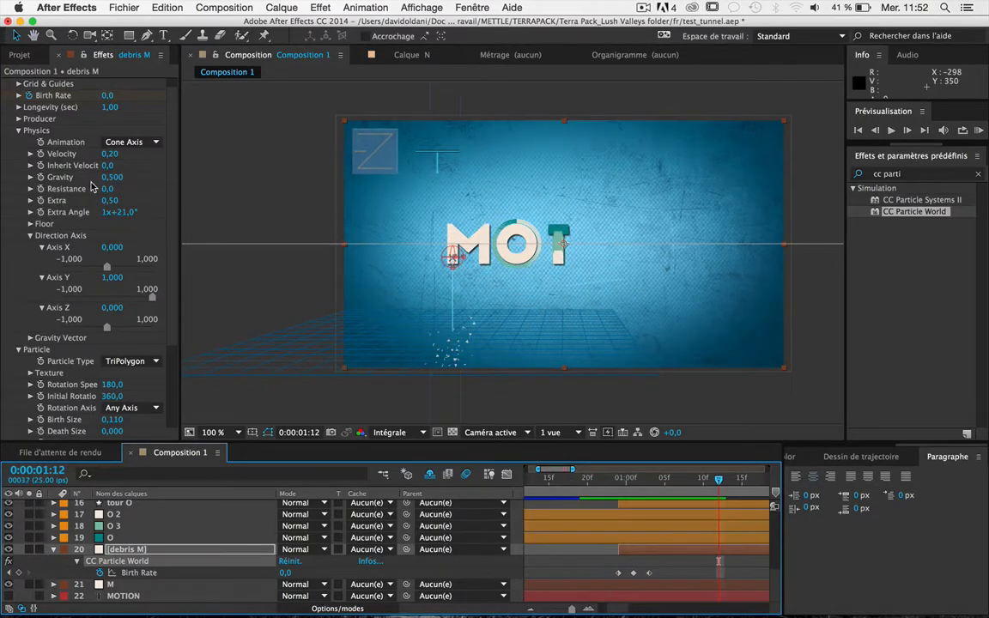
{"action": "scroll", "coordinate": [92, 186], "scroll_direction": "down", "scroll_amount": 3}
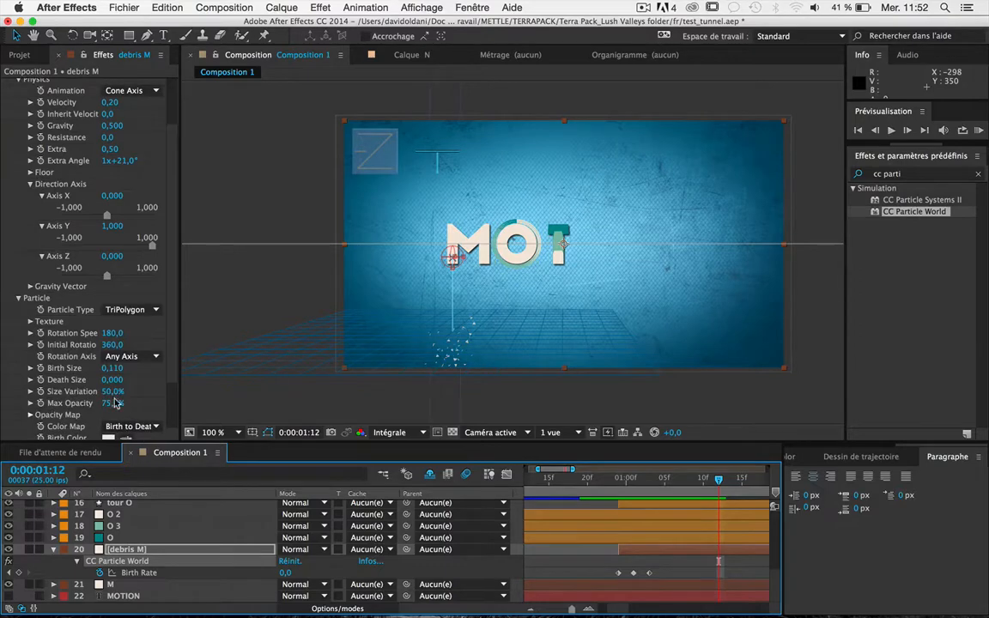
{"action": "left_click_drag", "start_coordinate": [109, 391], "coordinate": [124, 388]}
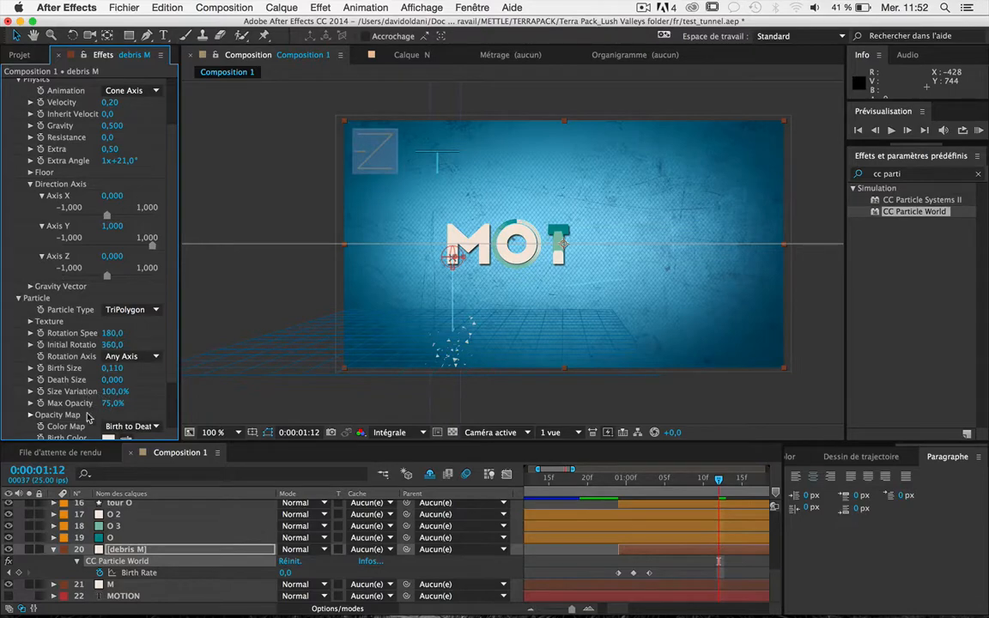
{"action": "scroll", "coordinate": [79, 415], "scroll_direction": "down", "scroll_amount": 1}
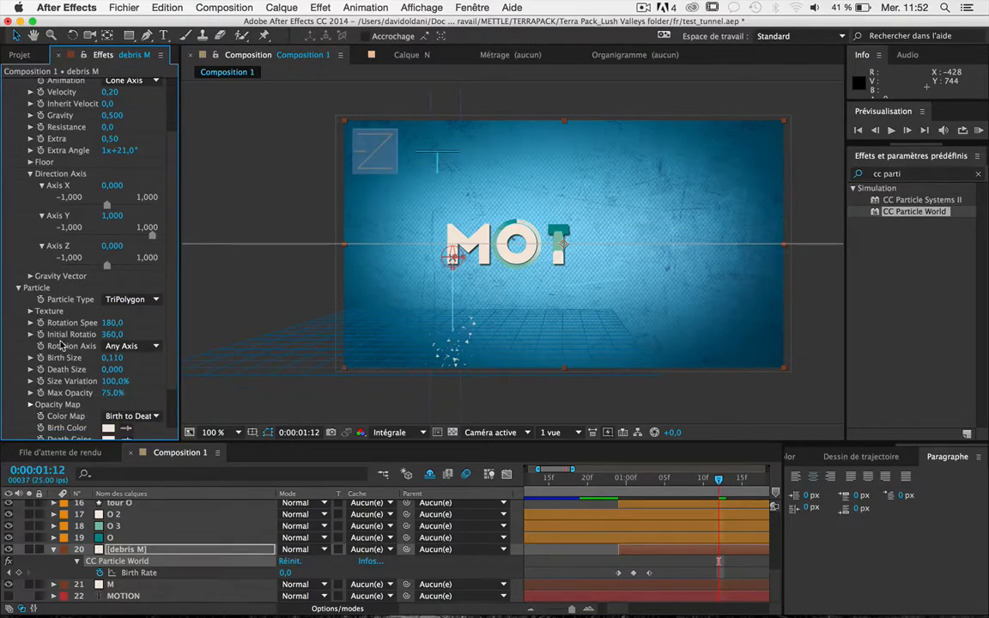
{"action": "scroll", "coordinate": [60, 344], "scroll_direction": "up", "scroll_amount": 6}
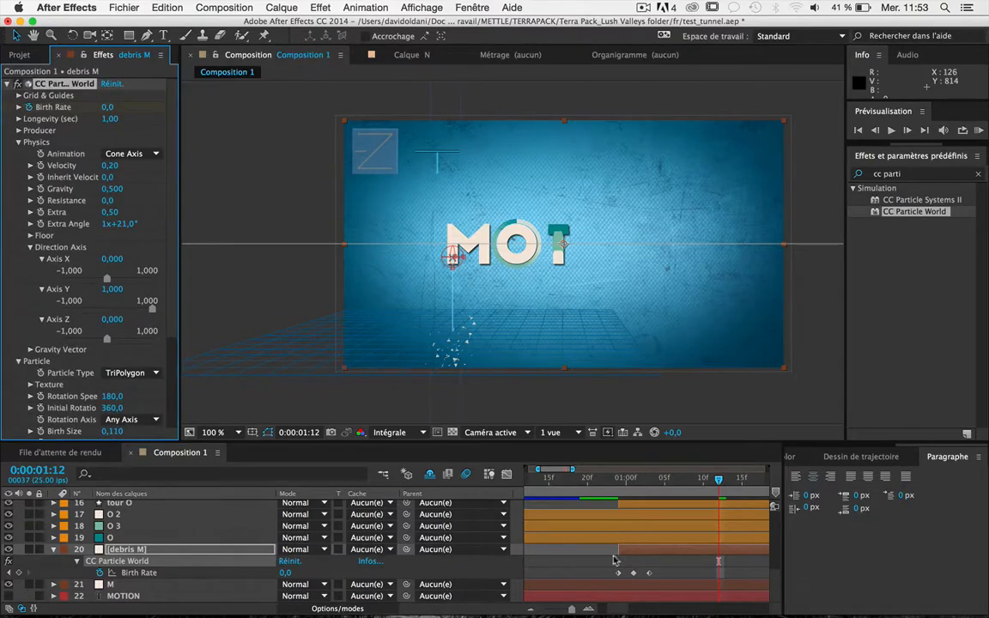
{"action": "left_click", "coordinate": [581, 490]}
{"action": "key", "text": "space"}
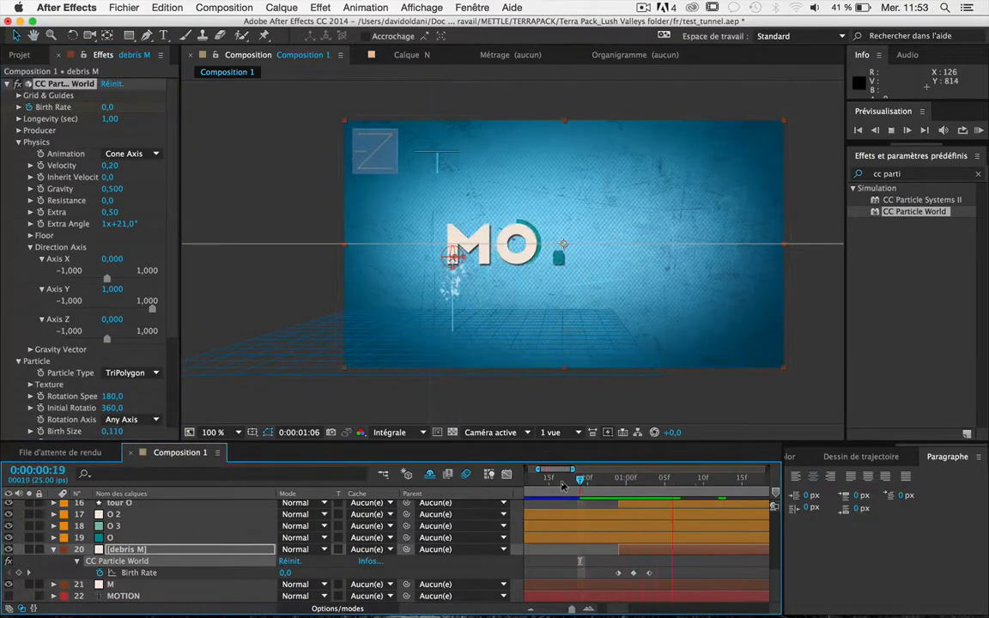
{"action": "key", "text": "space"}
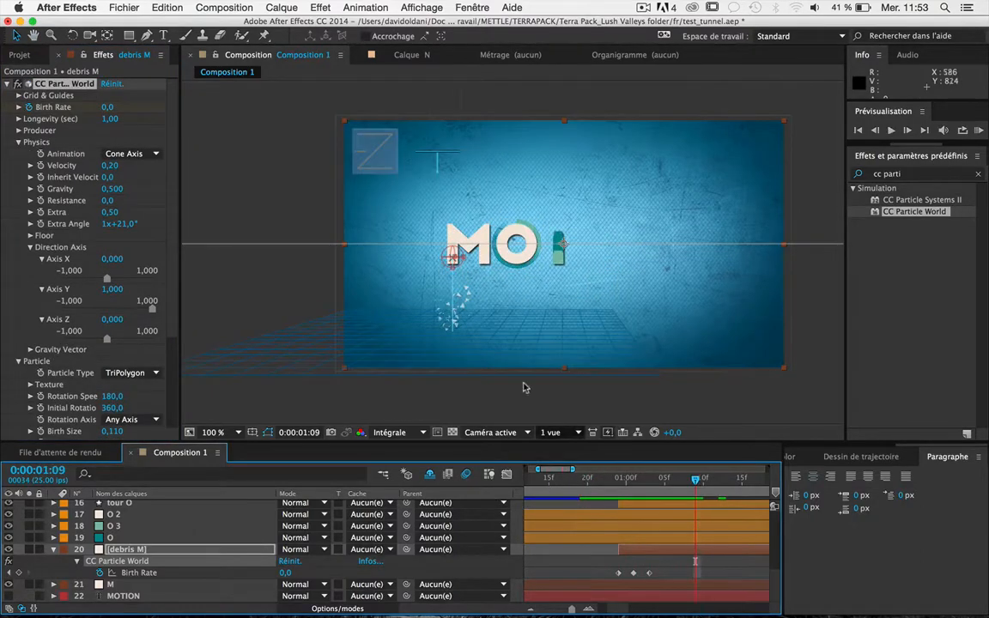
Step: Turn off all of CC Particle World's guides (Position, Radius, Motion Path, Grid, Horizon and Axis Box) and preview the burst
{"action": "left_click", "coordinate": [18, 95]}
{"action": "left_click", "coordinate": [105, 118]}
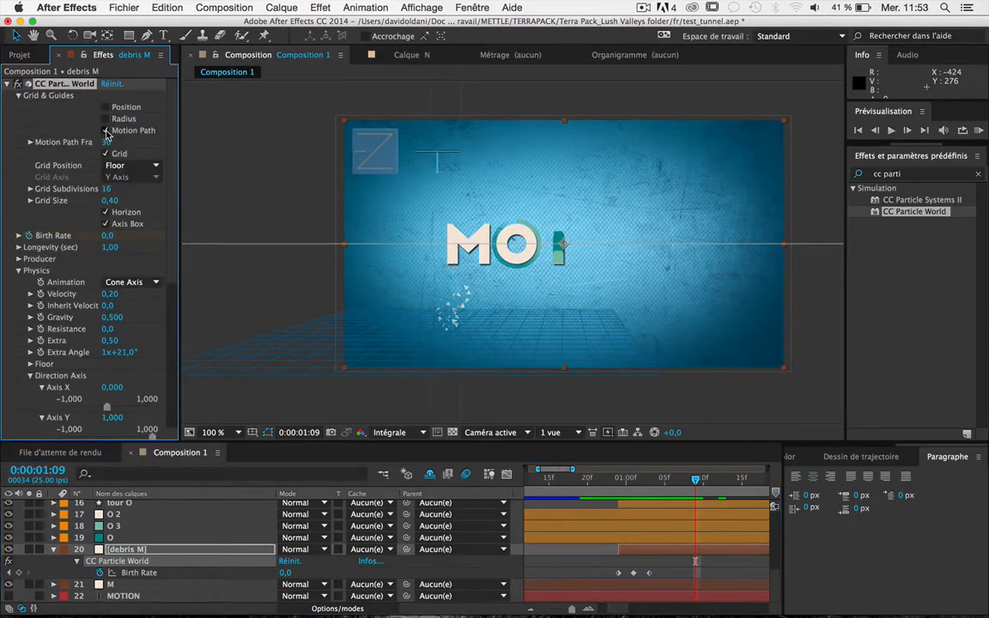
{"action": "left_click", "coordinate": [106, 129]}
{"action": "left_click", "coordinate": [106, 153]}
{"action": "left_click", "coordinate": [105, 223]}
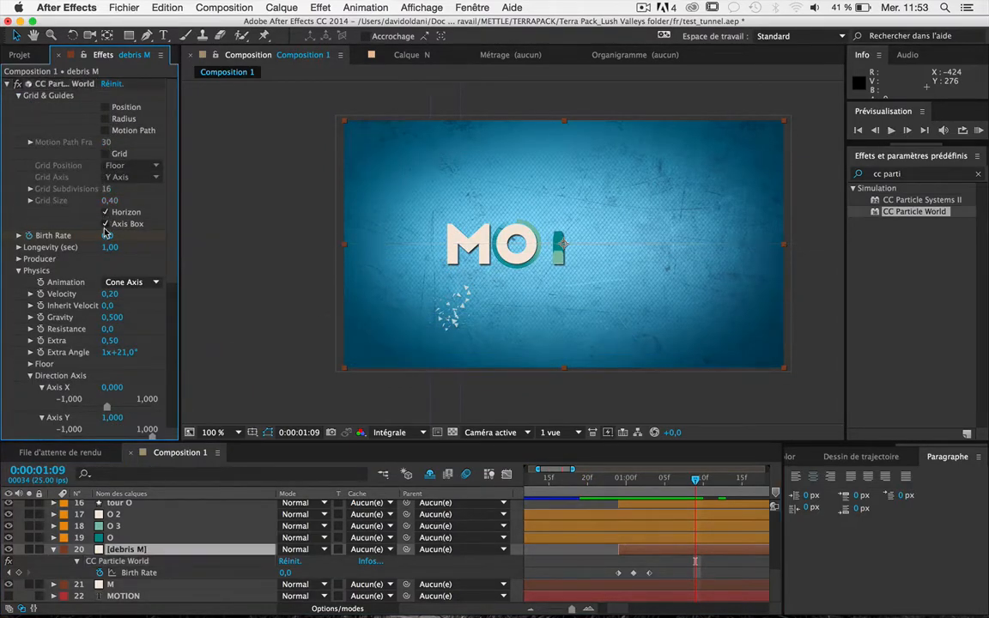
{"action": "left_click", "coordinate": [105, 212]}
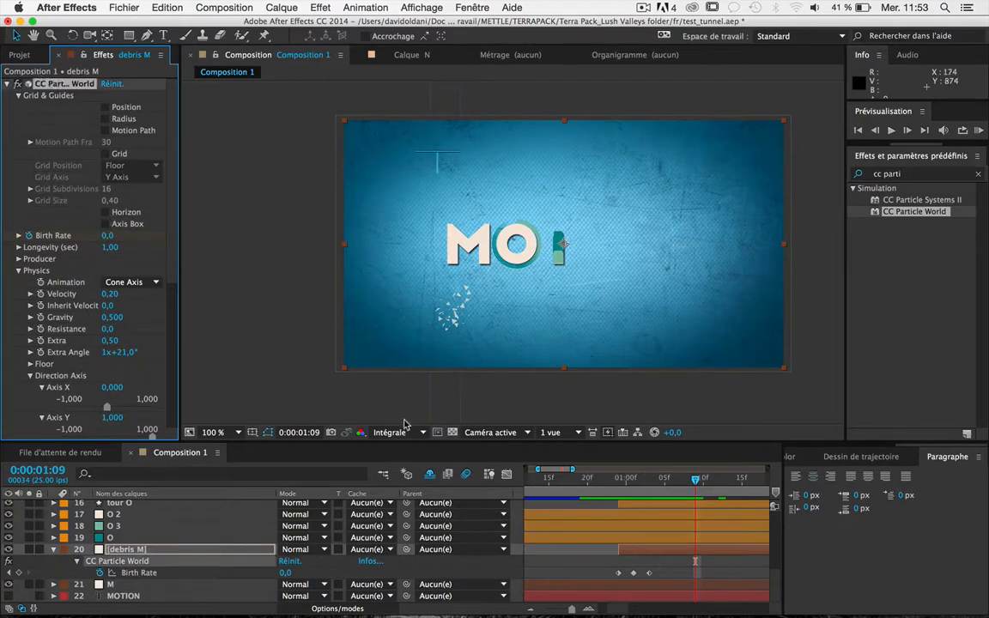
{"action": "key", "text": "KP_0"}
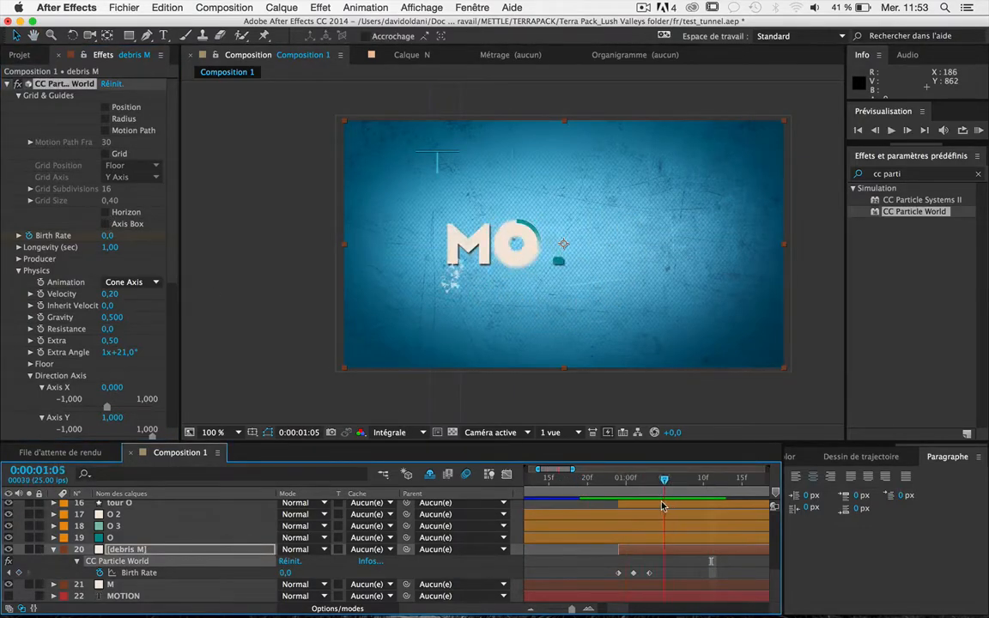
Step: Set the Producer's Position X to -0,26, Radius X to 0,009, Radius Y to 0,016 and Radius Z to 0,003, and replay the burst
{"action": "scroll", "coordinate": [382, 270], "scroll_direction": "up", "scroll_amount": 1}
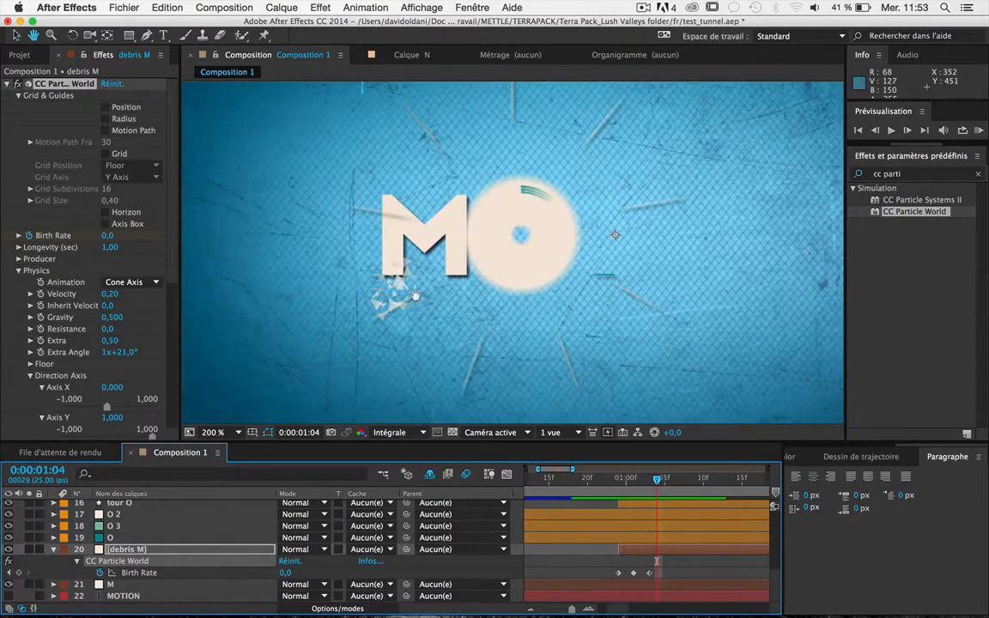
{"action": "left_click_drag", "start_coordinate": [389, 296], "coordinate": [429, 297]}
{"action": "scroll", "coordinate": [421, 292], "scroll_direction": "up", "scroll_amount": 2}
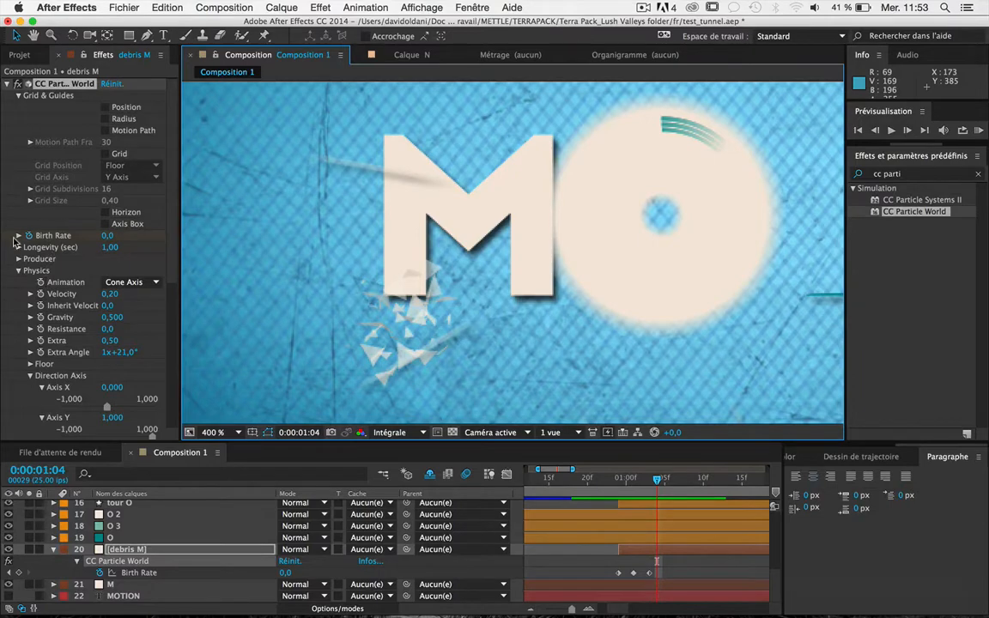
{"action": "left_click", "coordinate": [18, 259]}
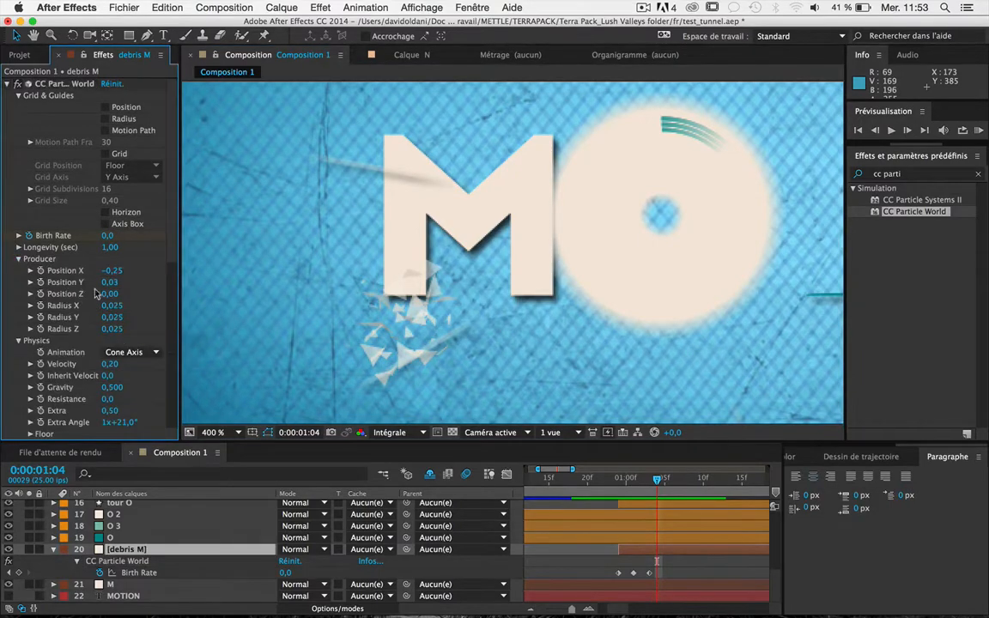
{"action": "left_click_drag", "start_coordinate": [108, 269], "coordinate": [102, 316]}
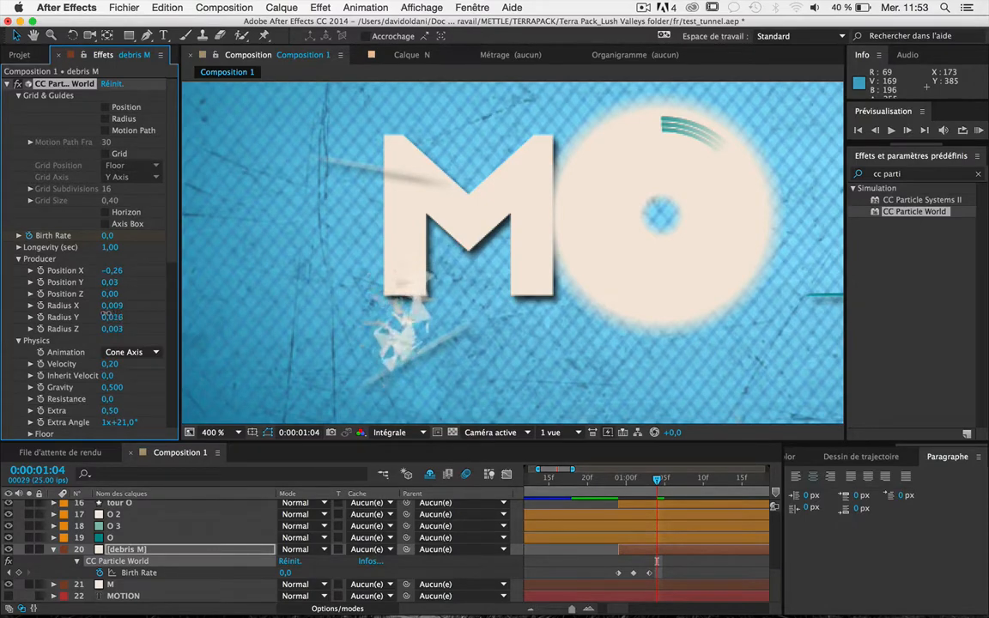
{"action": "key", "text": "comma"}
{"action": "key", "text": "space"}
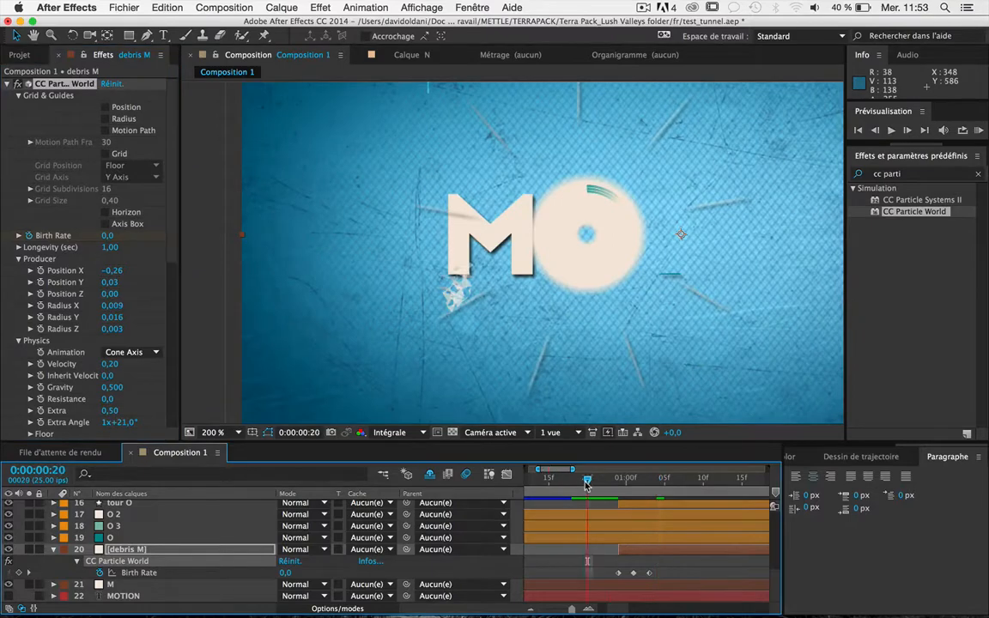
{"action": "key", "text": "comma"}
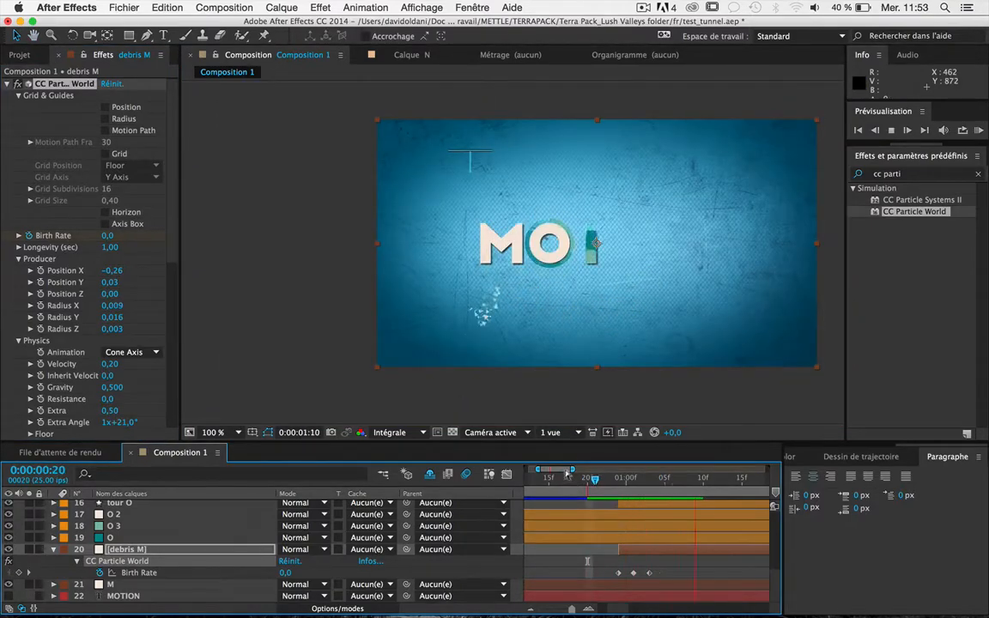
{"action": "key", "text": "space"}
Step: Set the middle Birth Rate keyframe, on frame 0:00:01:01, to 2,0 and replay the burst from frame 0:00:00:16
{"action": "left_click_drag", "start_coordinate": [620, 488], "coordinate": [634, 508]}
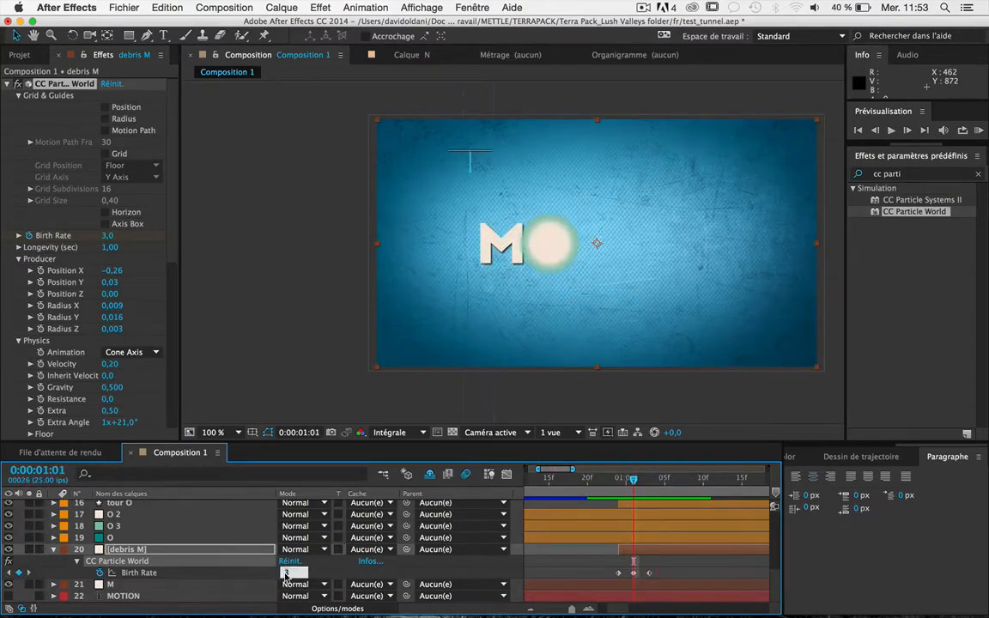
{"action": "key", "text": "Return"}
{"action": "key", "text": "space"}
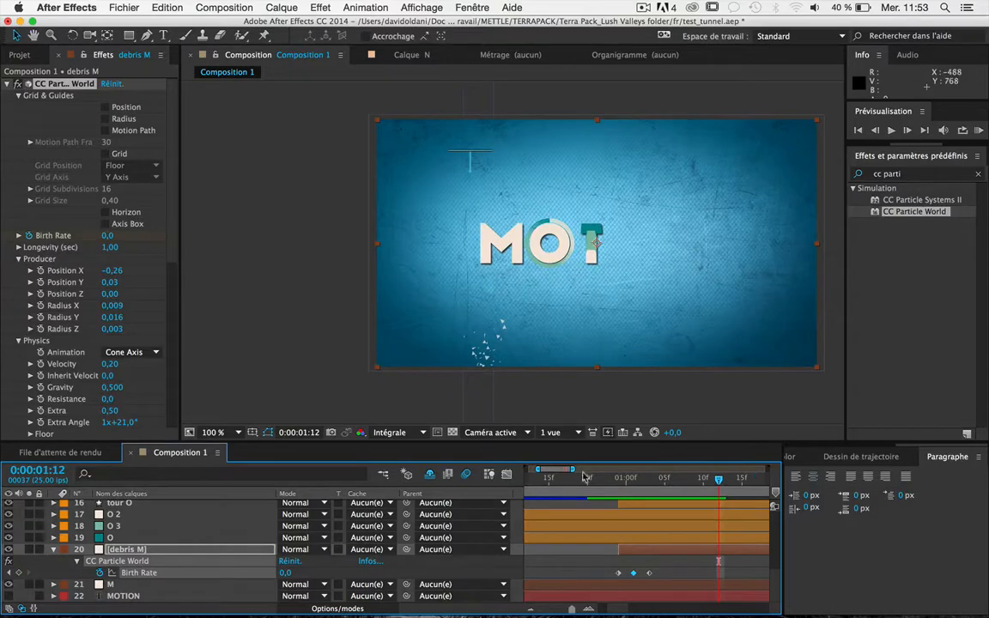
{"action": "left_click_drag", "start_coordinate": [631, 480], "coordinate": [554, 494]}
{"action": "key", "text": "space"}
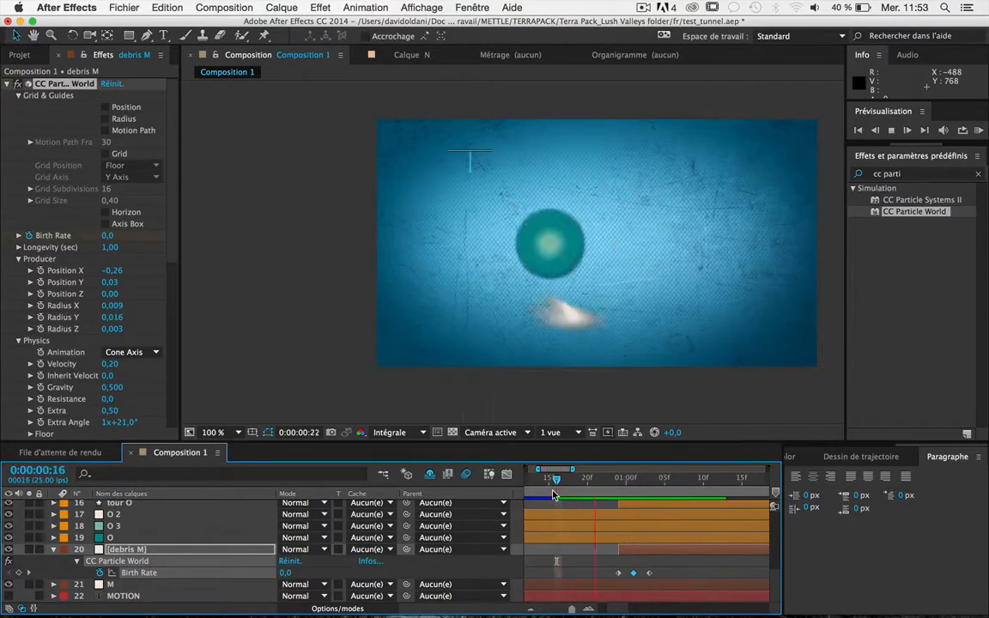
{"action": "key", "text": "space"}
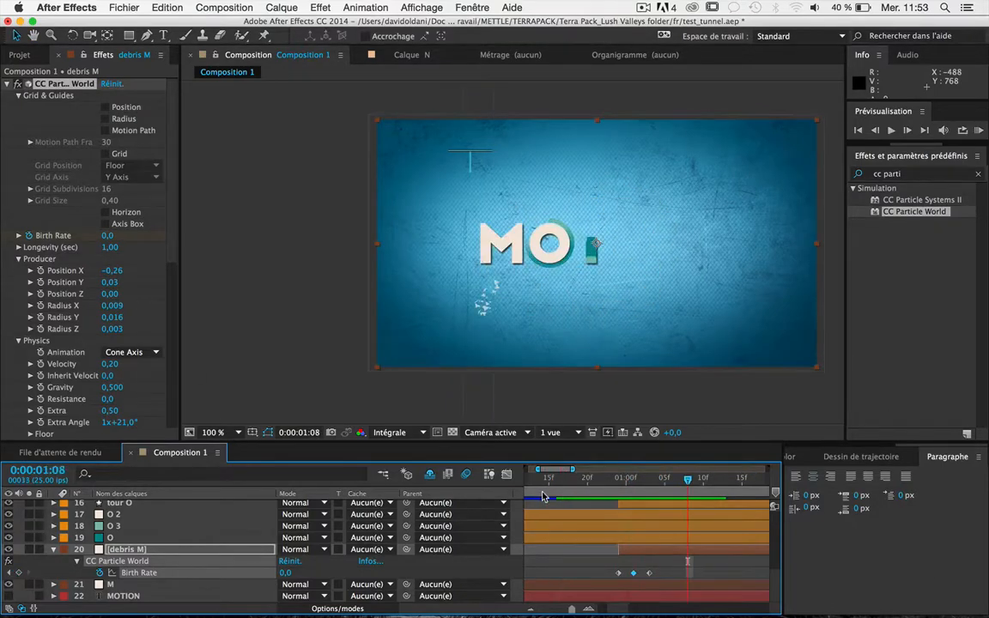
Step: Add a drop shadow (Ombre portée) layer style to the debris M layer and play back the burst
{"action": "right_click", "coordinate": [140, 552]}
{"action": "mouse_move", "coordinate": [360, 273]}
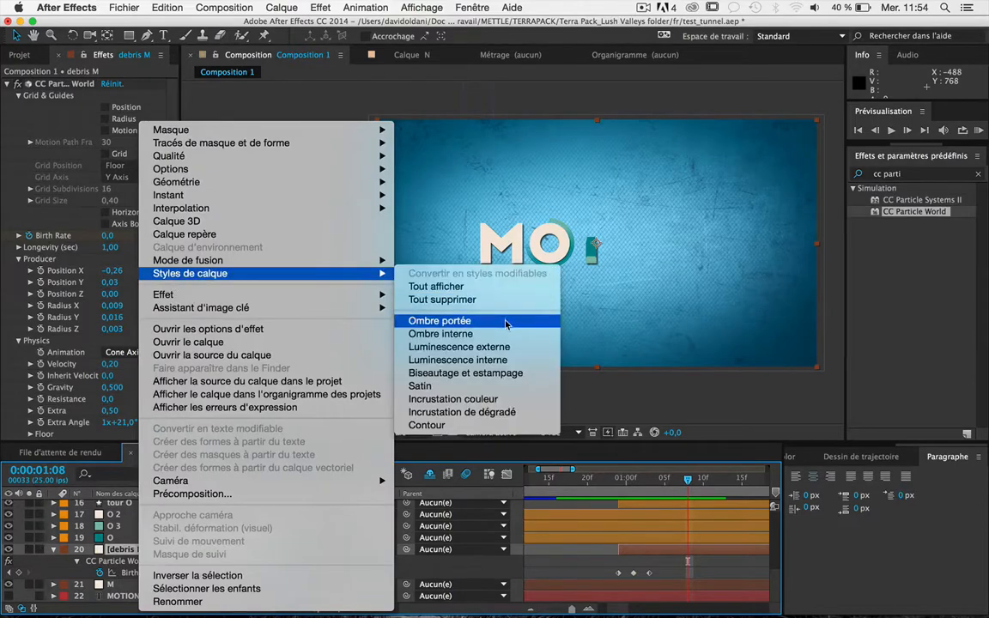
{"action": "left_click", "coordinate": [506, 324]}
{"action": "left_click", "coordinate": [606, 492]}
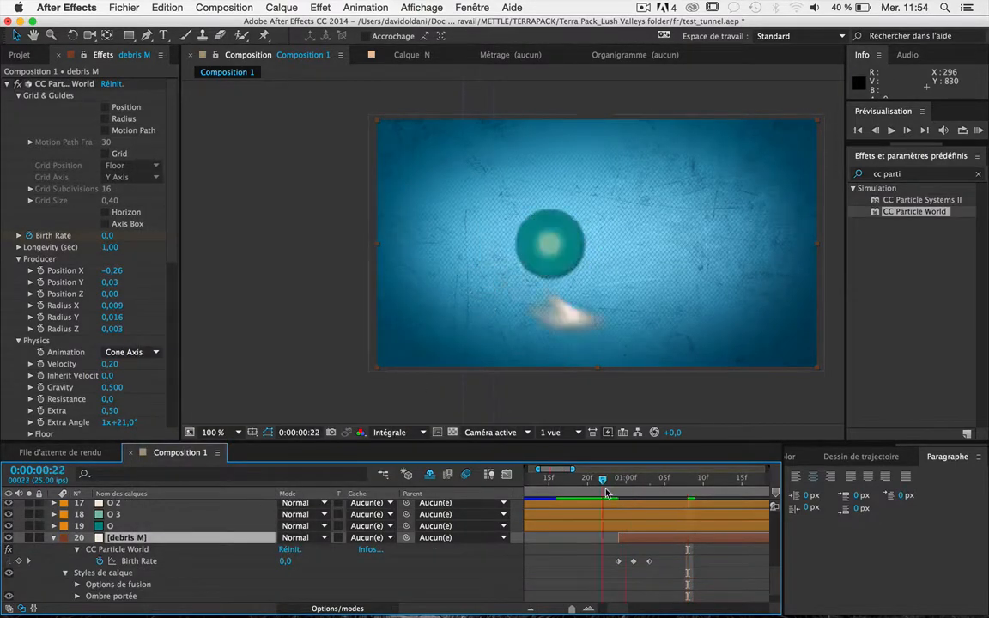
{"action": "key", "text": "space"}
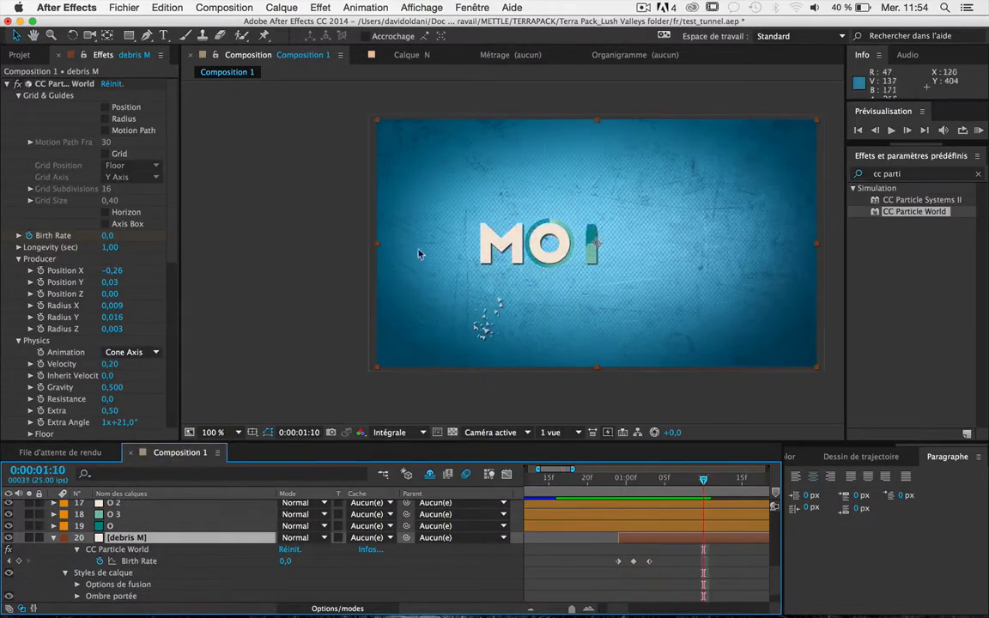
Step: Collapse the debris M layer, move it below the M layer so the particles fall behind the letter, and replay the burst
{"action": "scroll", "coordinate": [417, 251], "scroll_direction": "up", "scroll_amount": 1}
{"action": "left_click_drag", "start_coordinate": [620, 483], "coordinate": [641, 483]}
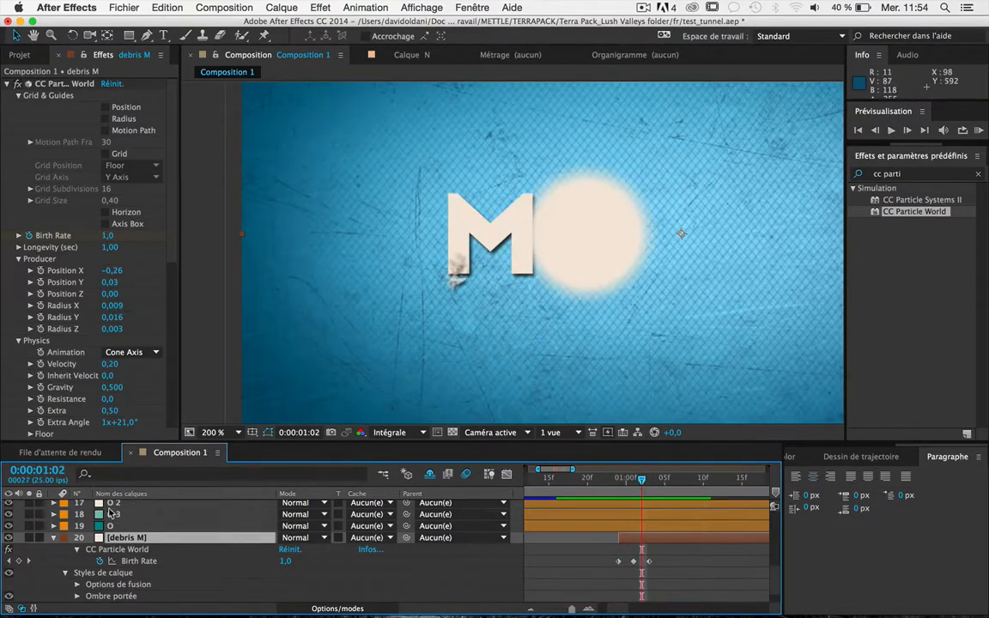
{"action": "left_click", "coordinate": [53, 538]}
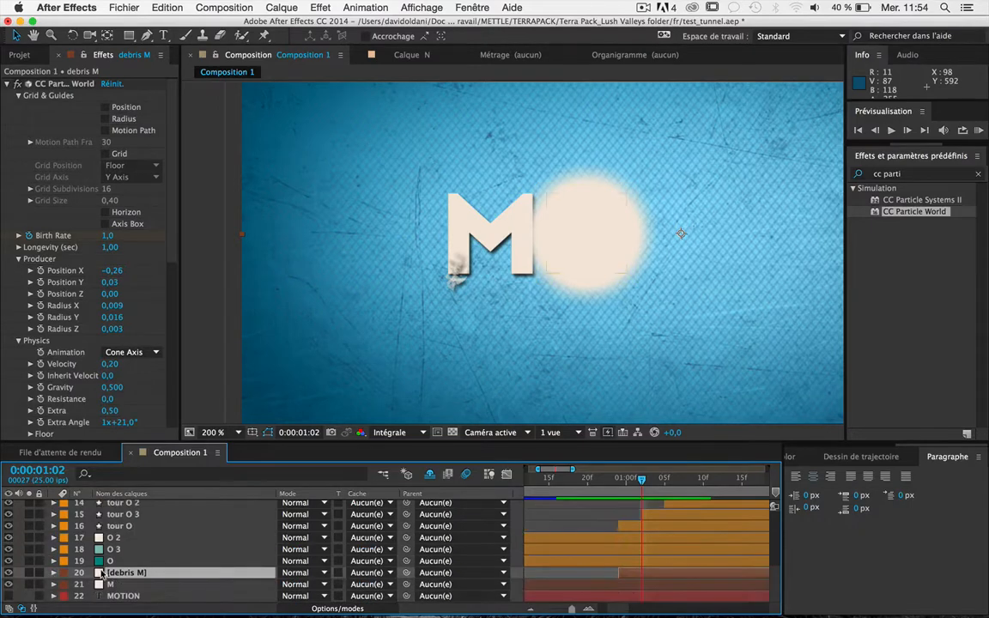
{"action": "left_click_drag", "start_coordinate": [110, 580], "coordinate": [110, 590]}
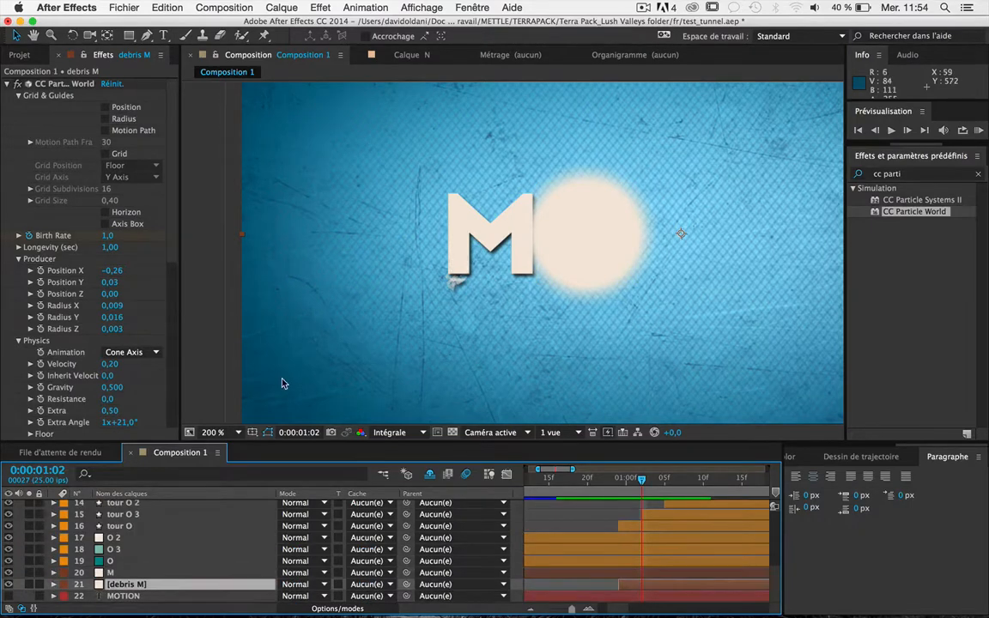
{"action": "key", "text": "space"}
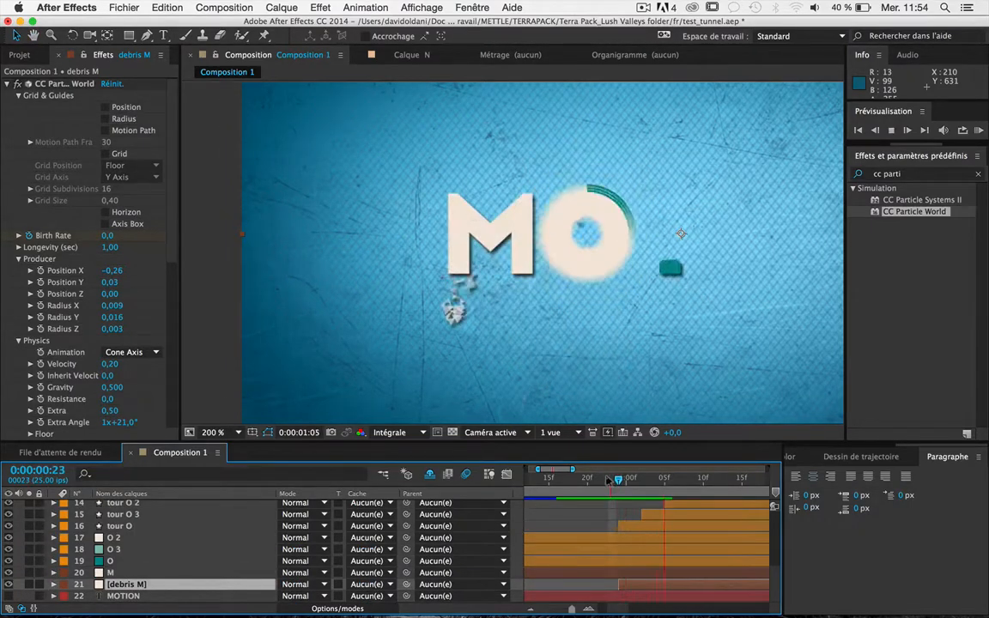
{"action": "key", "text": "comma"}
{"action": "key", "text": "space"}
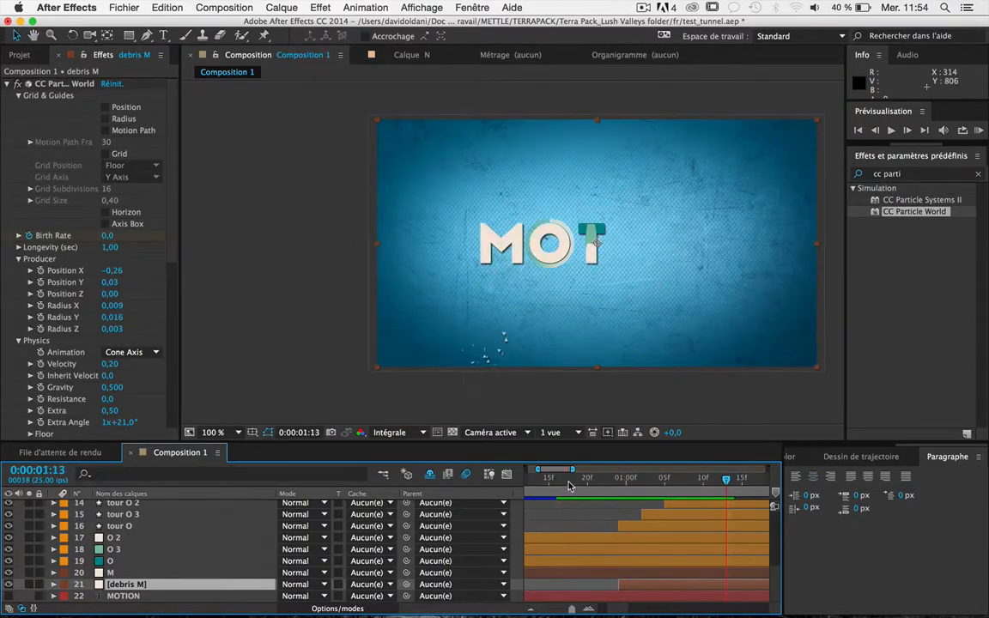
{"action": "left_click", "coordinate": [582, 481]}
{"action": "key", "text": "space"}
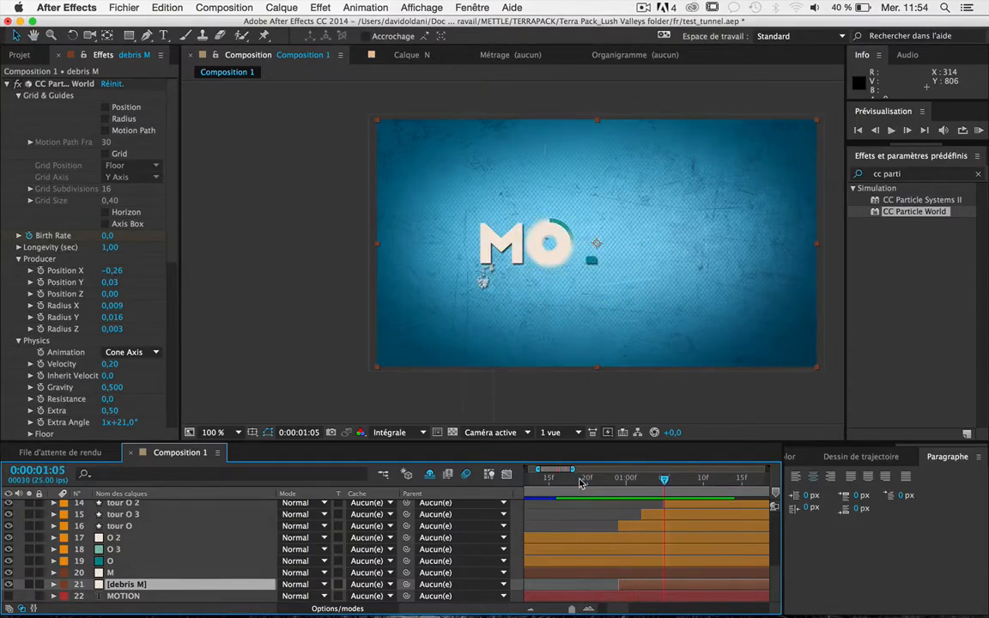
Step: Reveal the debris M layer's keyframes and set the Birth Rate on frame 0:00:01:01 to 1,2
{"action": "key", "text": "u"}
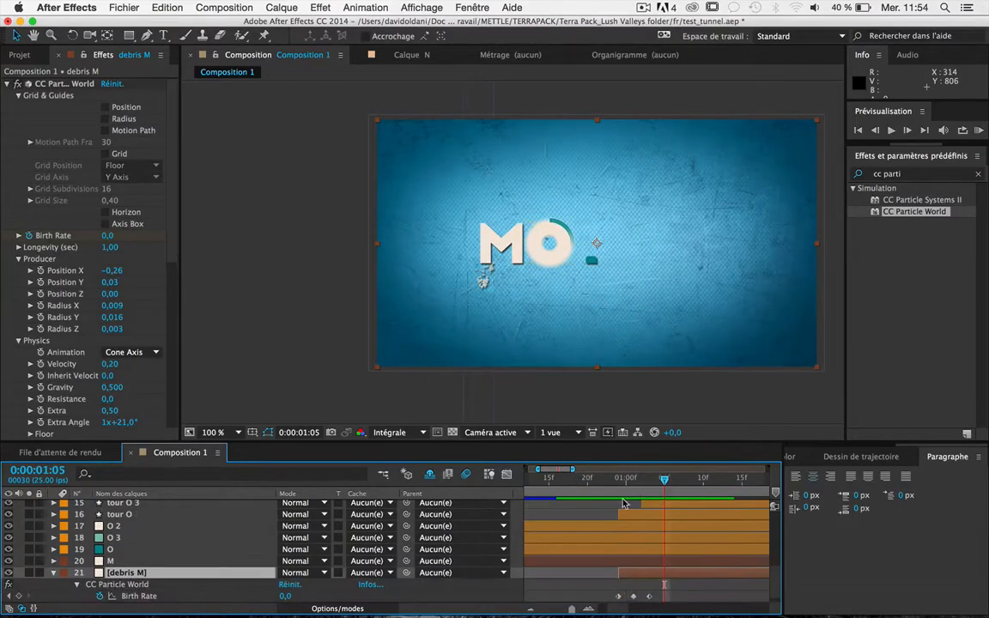
{"action": "left_click_drag", "start_coordinate": [643, 480], "coordinate": [634, 481]}
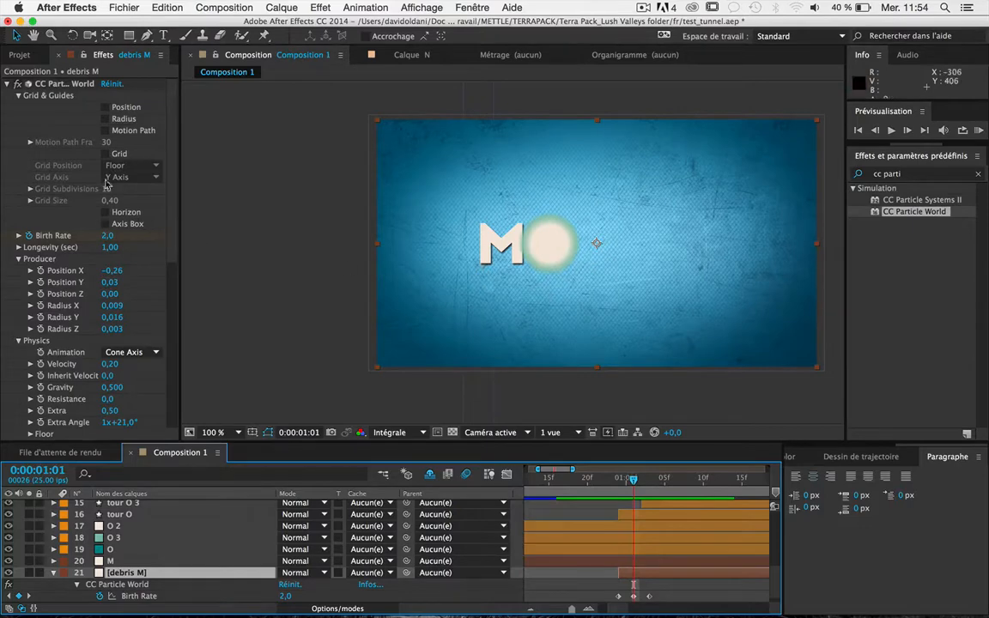
{"action": "left_click", "coordinate": [105, 235]}
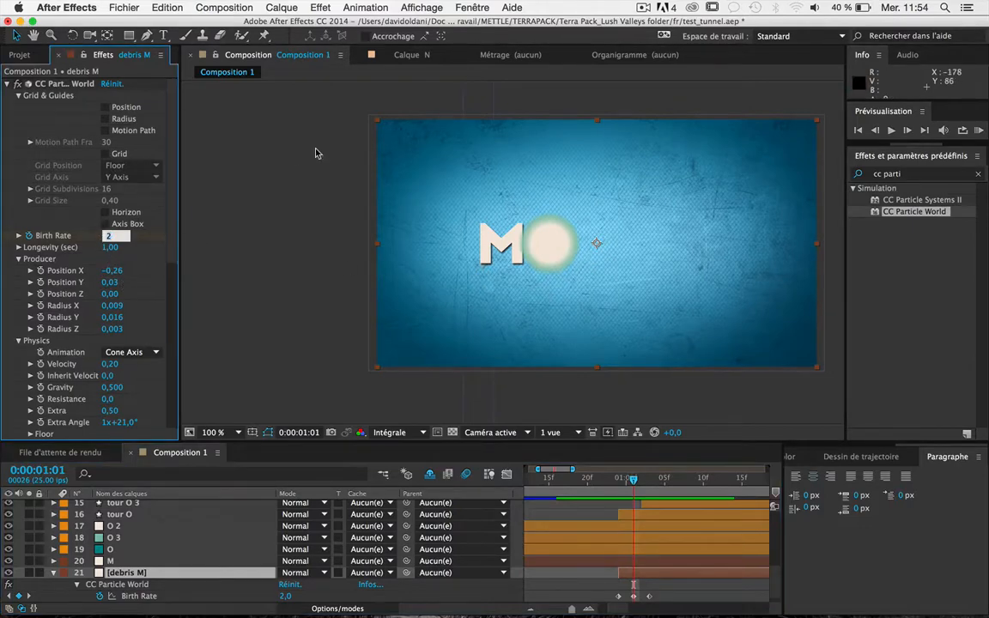
{"action": "key", "text": "Return"}
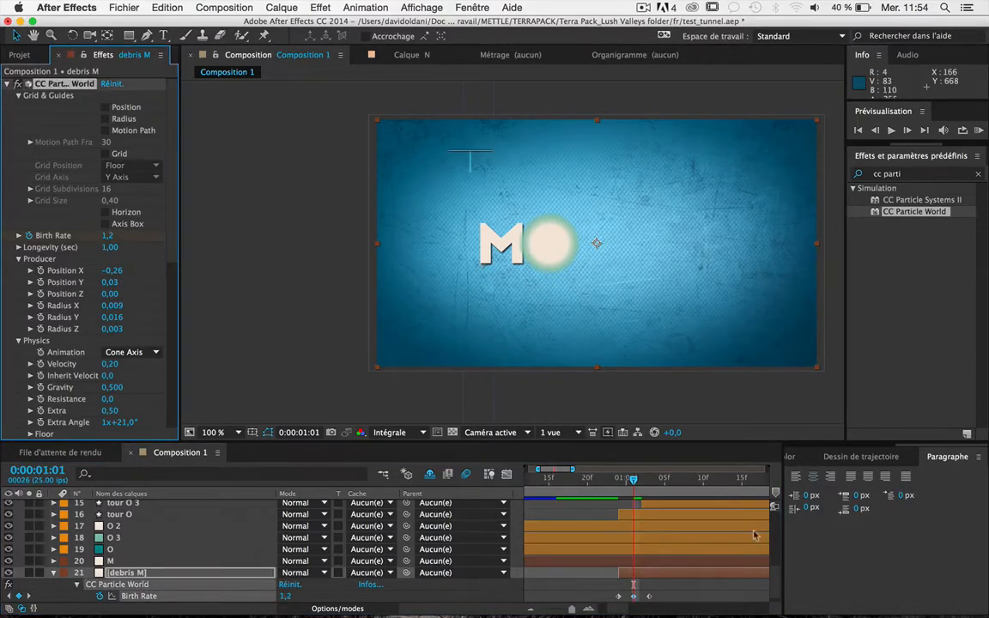
Step: Duplicate the debris M layer after replaying the burst, and set the copy's Producer Position X to -0,17
{"action": "key", "text": "space"}
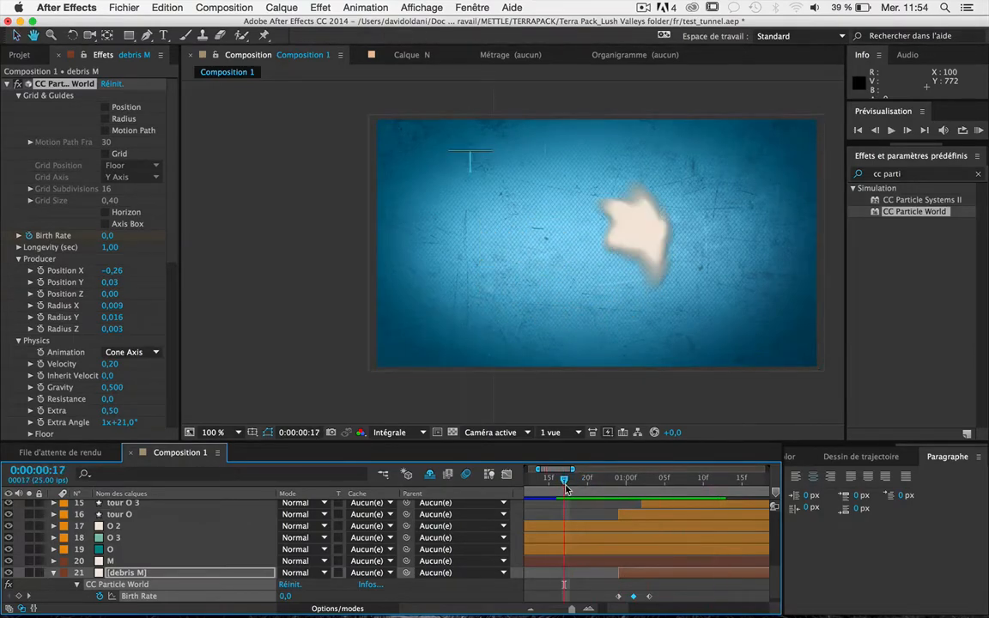
{"action": "key", "text": "space"}
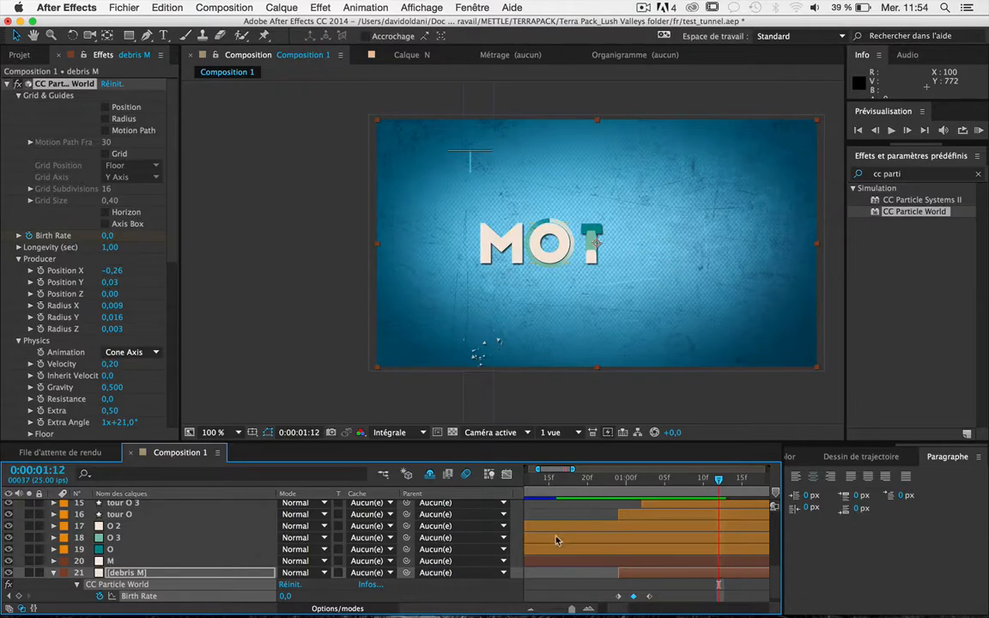
{"action": "left_click", "coordinate": [155, 575]}
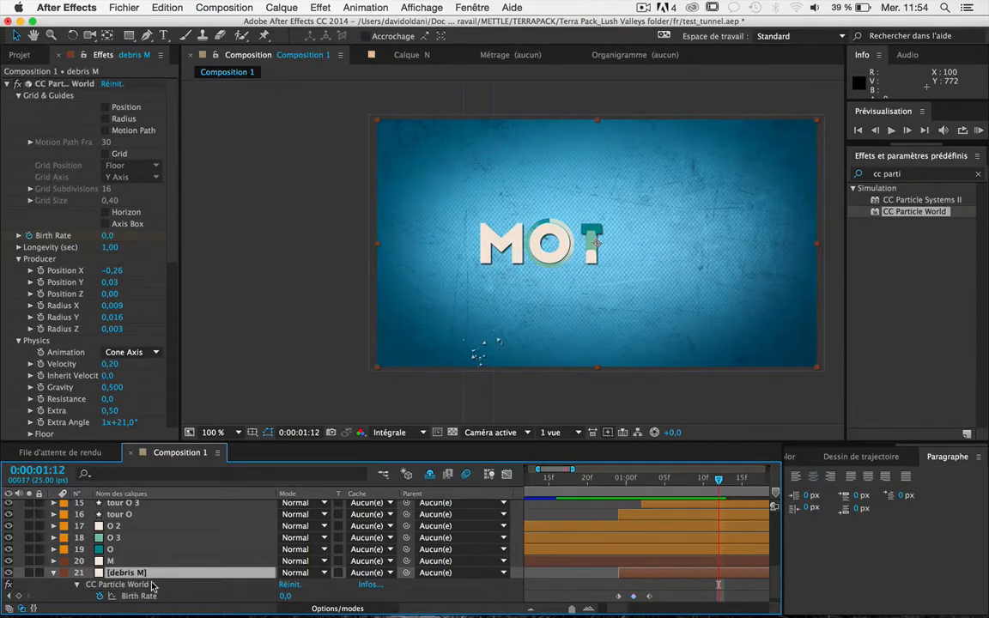
{"action": "key", "text": "super+d"}
{"action": "left_click_drag", "start_coordinate": [624, 483], "coordinate": [650, 489]}
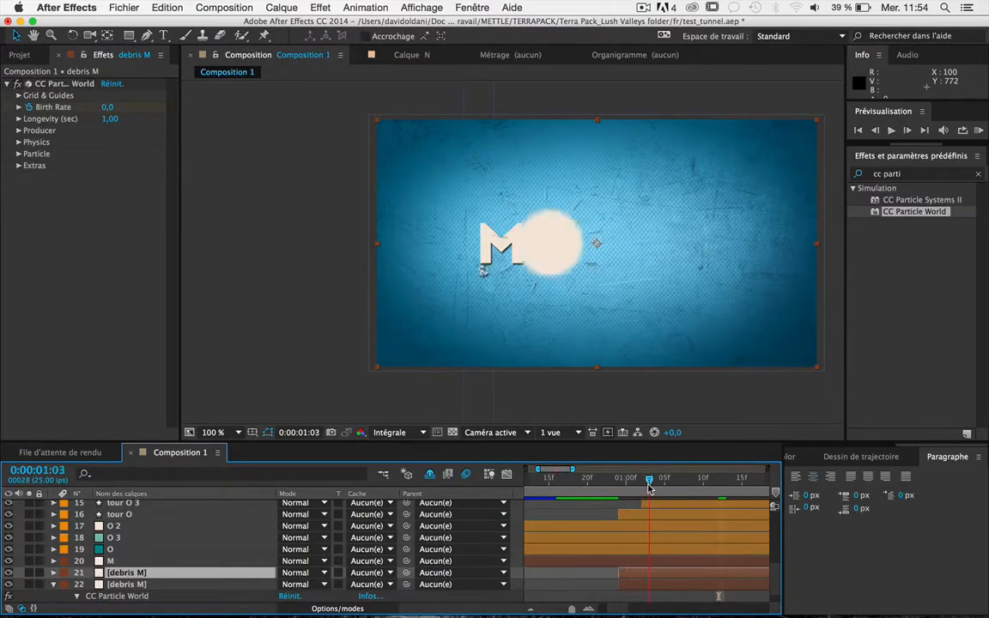
{"action": "left_click", "coordinate": [19, 131]}
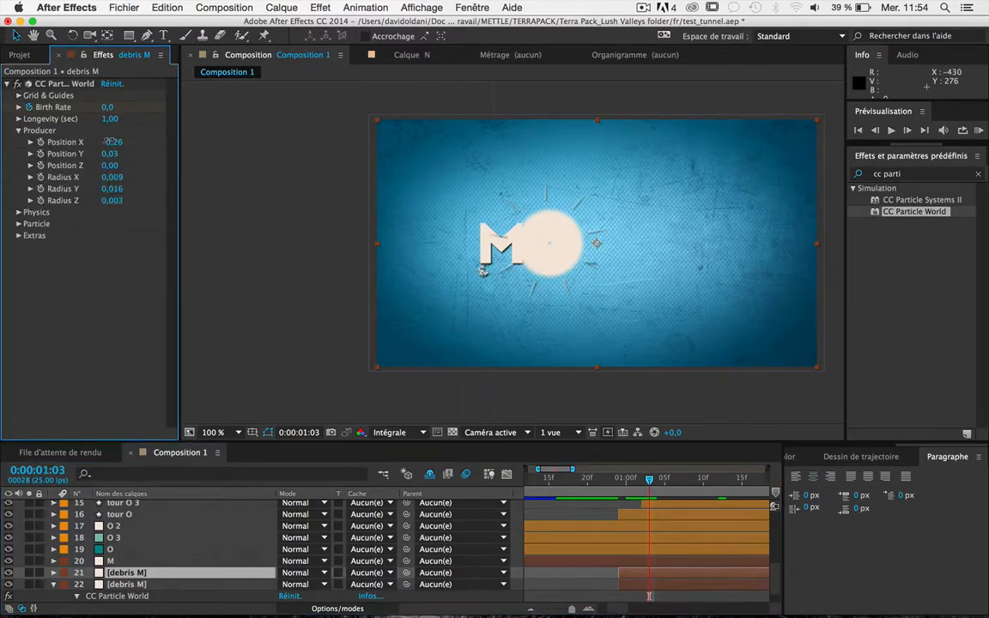
{"action": "left_click_drag", "start_coordinate": [110, 141], "coordinate": [117, 140]}
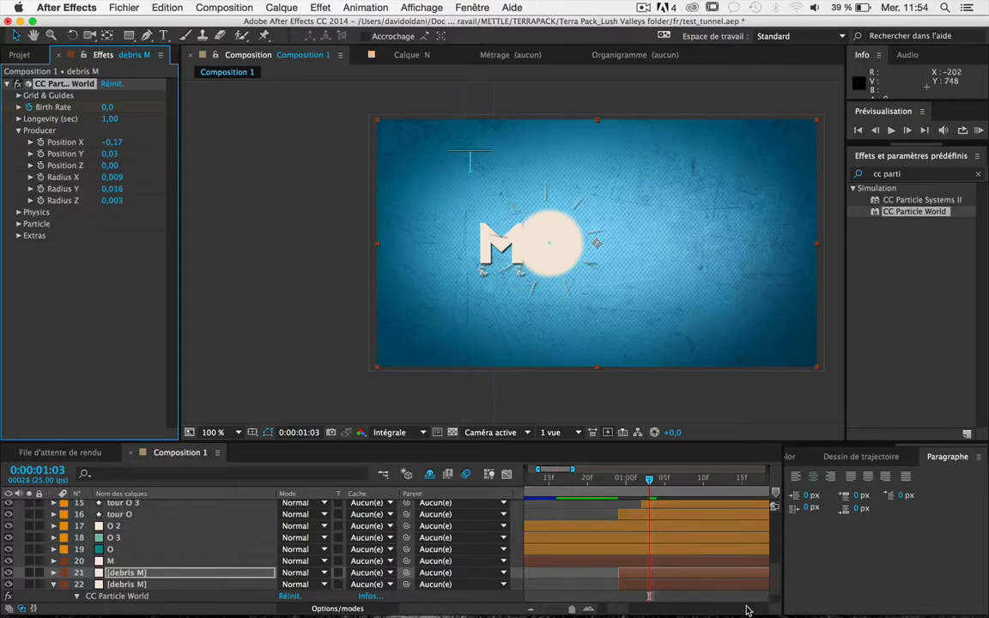
Step: Set the duplicated debris layer's Birth Rate keyframe on frame 0:00:01:01 to 0,8 and shift that layer one frame later
{"action": "key", "text": "u"}
{"action": "left_click", "coordinate": [636, 484]}
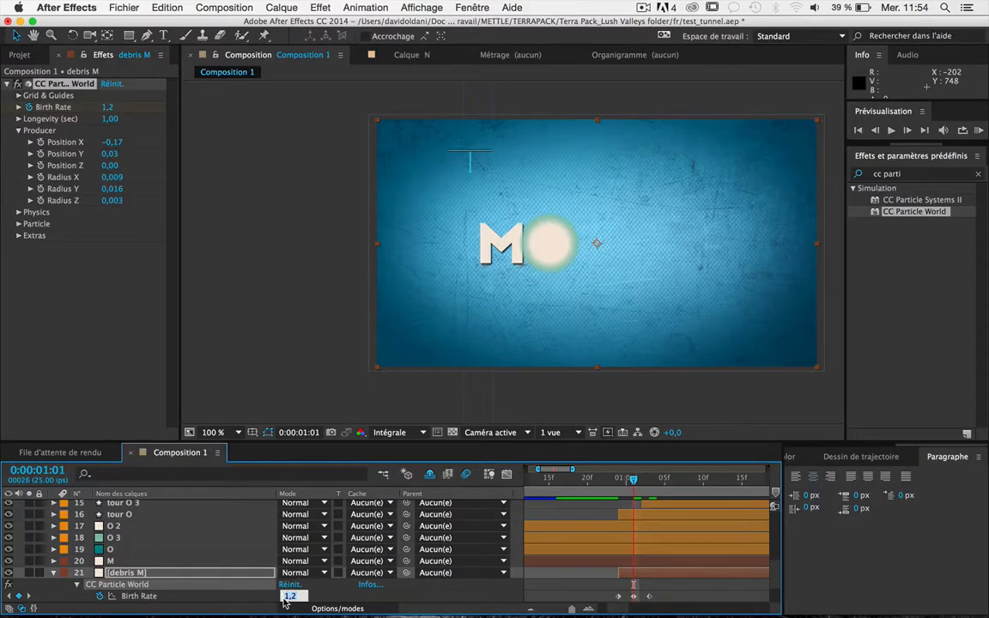
{"action": "type", "text": "0,8"}
{"action": "key", "text": "Return"}
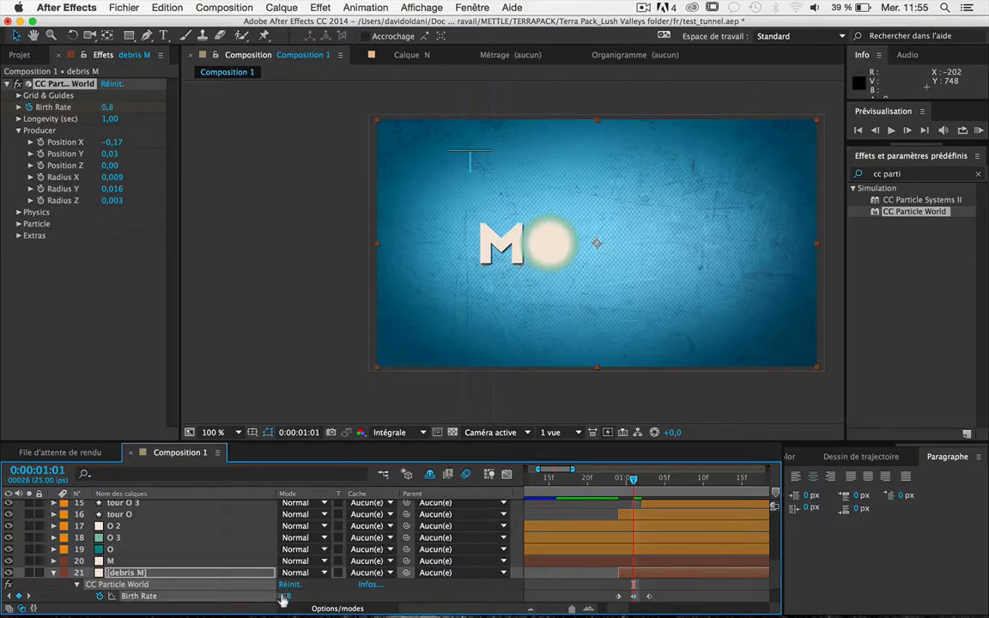
{"action": "scroll", "coordinate": [601, 551], "scroll_direction": "down", "scroll_amount": 1}
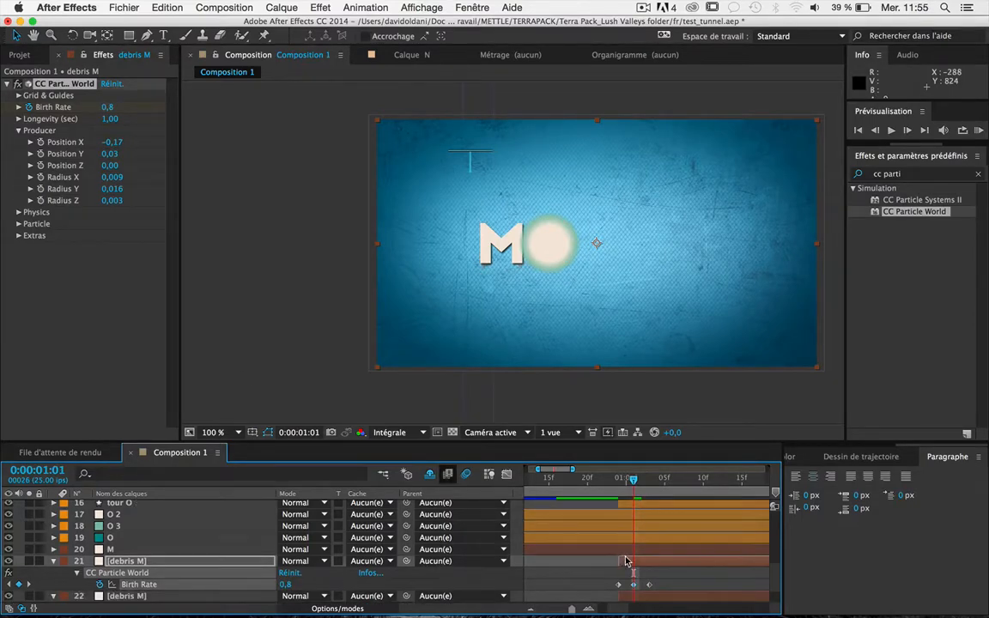
{"action": "left_click", "coordinate": [628, 561]}
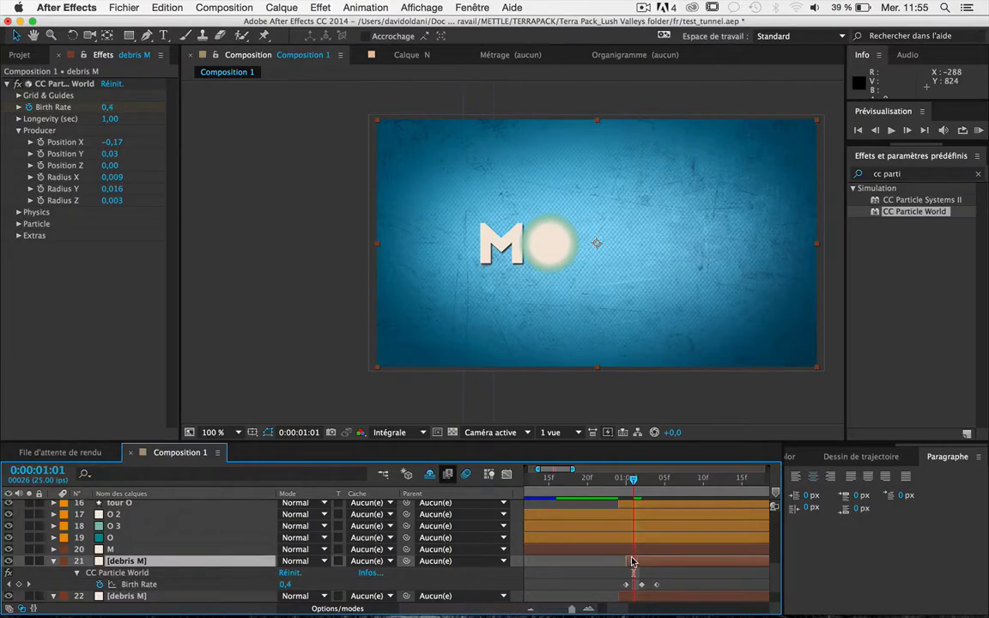
Step: Set the duplicated debris layer's Random Seed to 800 in the Extras and replay the two bursts
{"action": "left_click", "coordinate": [18, 236]}
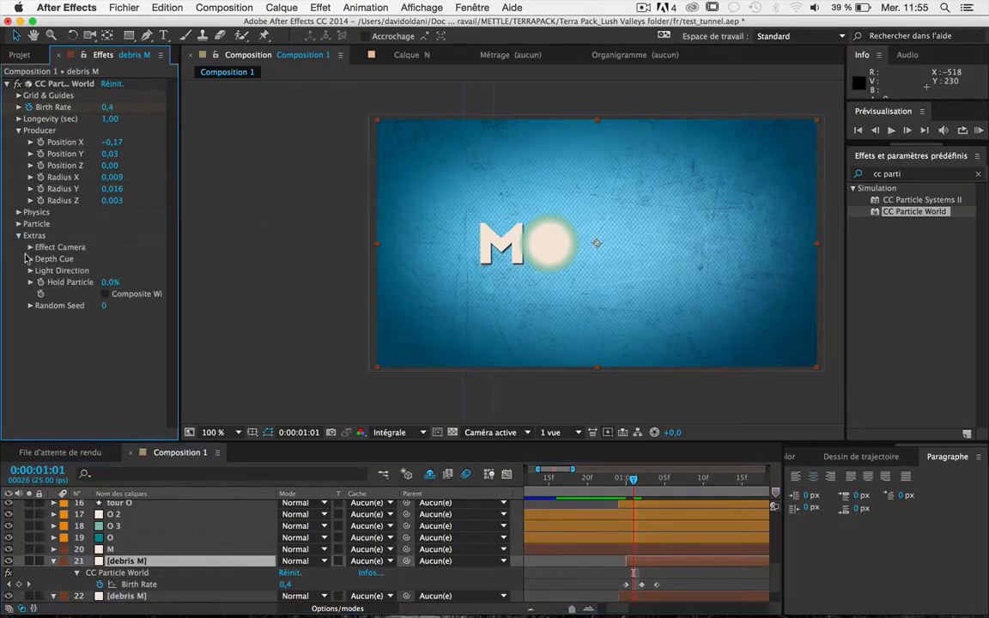
{"action": "left_click", "coordinate": [101, 310]}
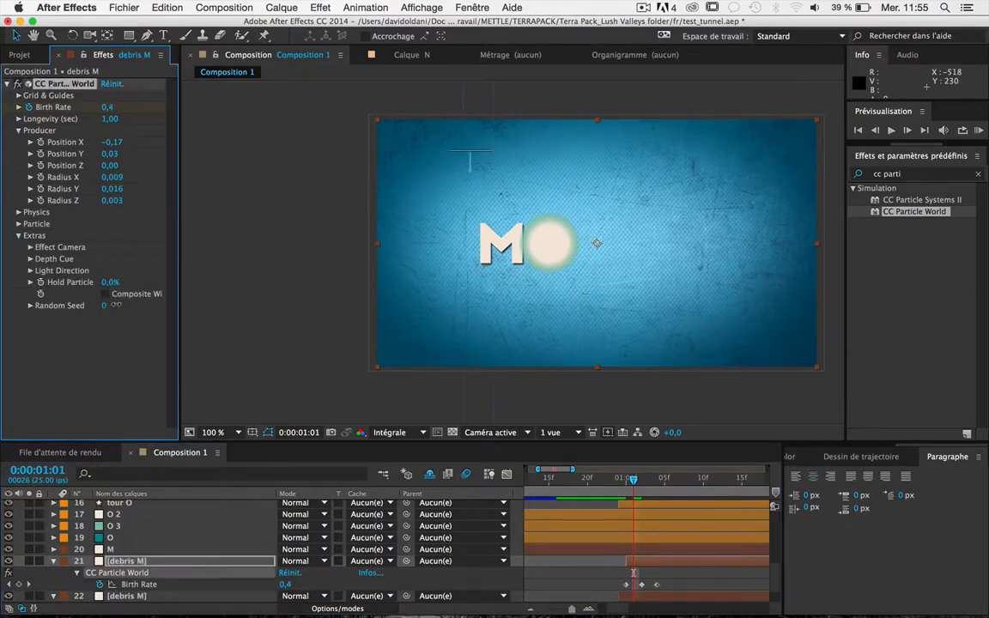
{"action": "left_click", "coordinate": [611, 483]}
{"action": "key", "text": "space"}
{"action": "key", "text": "space"}
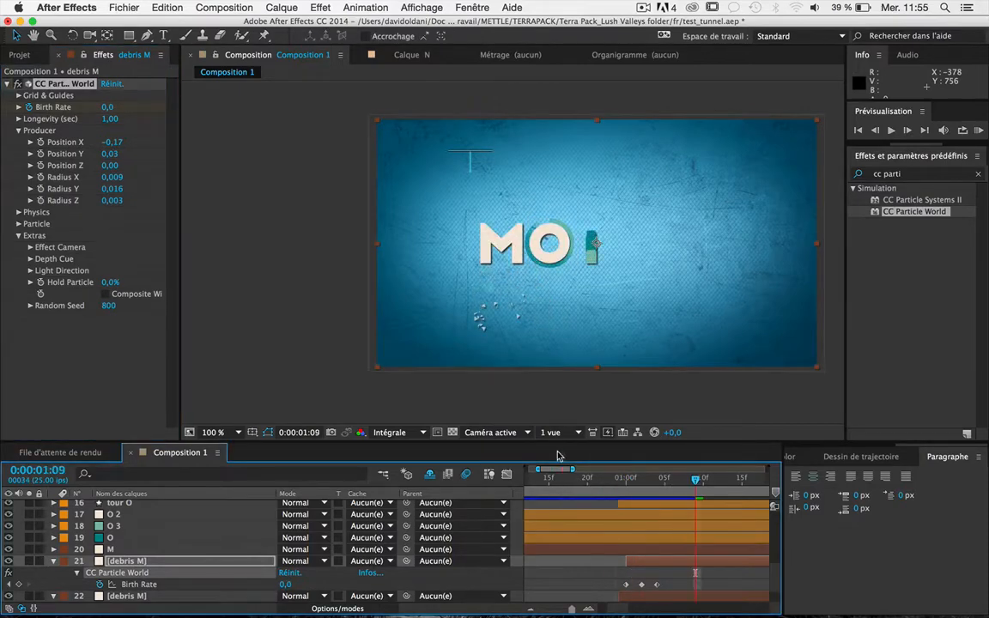
{"action": "left_click", "coordinate": [566, 494]}
{"action": "key", "text": "space"}
{"action": "key", "text": "space"}
{"action": "left_click", "coordinate": [574, 492]}
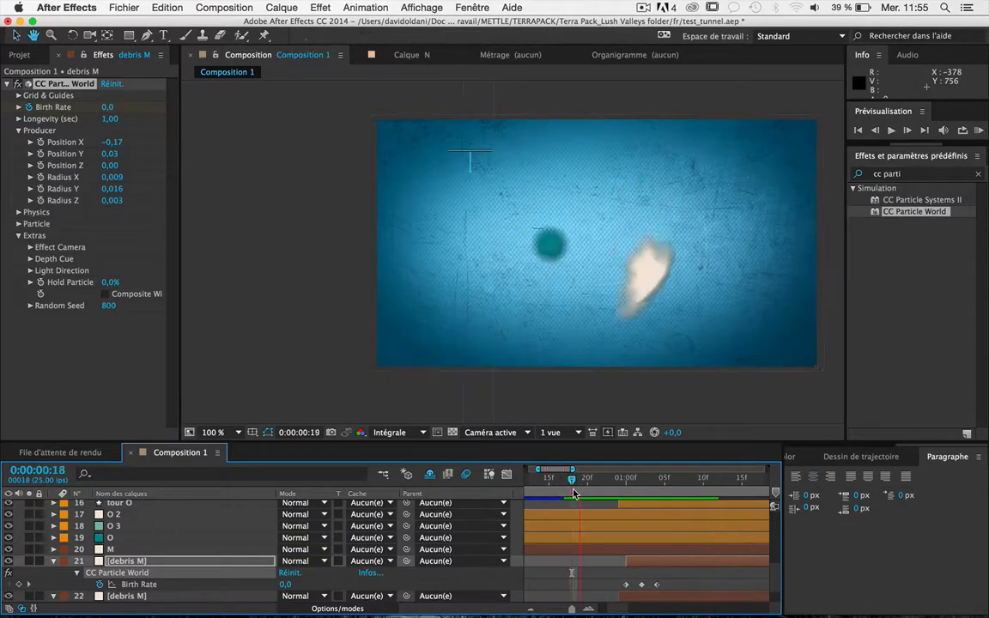
{"action": "key", "text": "space"}
{"action": "key", "text": "space"}
Step: Select both debris M layers and shift them together two frames earlier
{"action": "scroll", "coordinate": [634, 561], "scroll_direction": "down", "scroll_amount": 1}
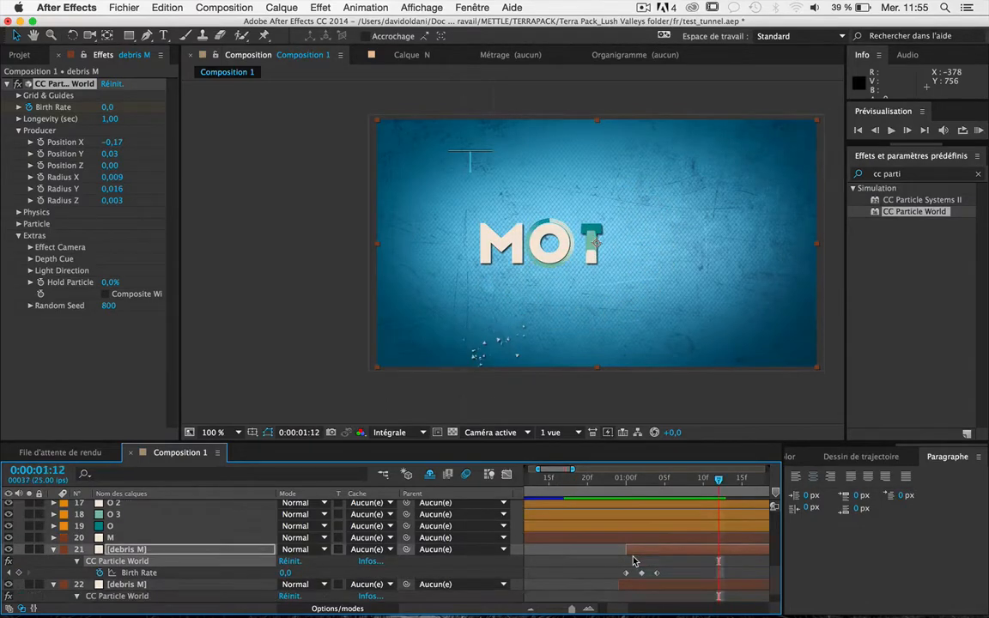
{"action": "left_click", "coordinate": [646, 583]}
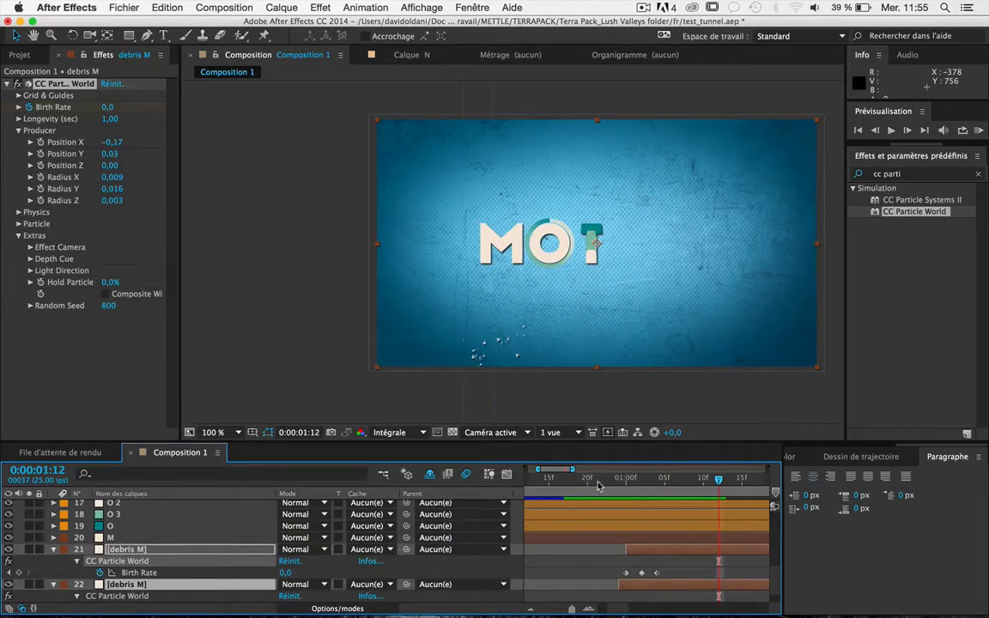
{"action": "left_click_drag", "start_coordinate": [589, 486], "coordinate": [625, 506]}
{"action": "key", "text": "space"}
{"action": "key", "text": "space"}
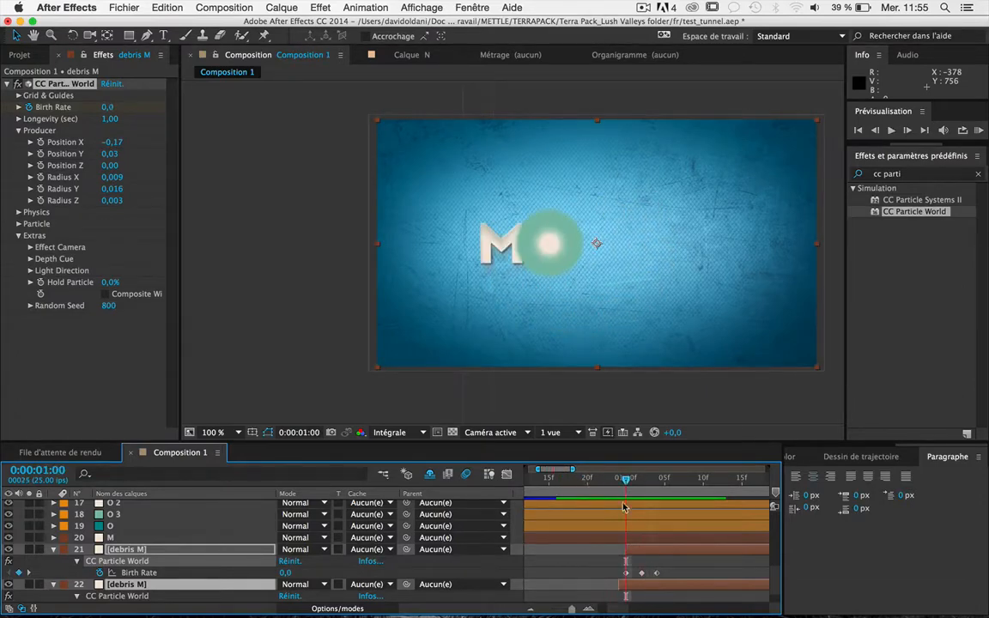
{"action": "left_click", "coordinate": [661, 554]}
{"action": "left_click_drag", "start_coordinate": [653, 556], "coordinate": [647, 556]}
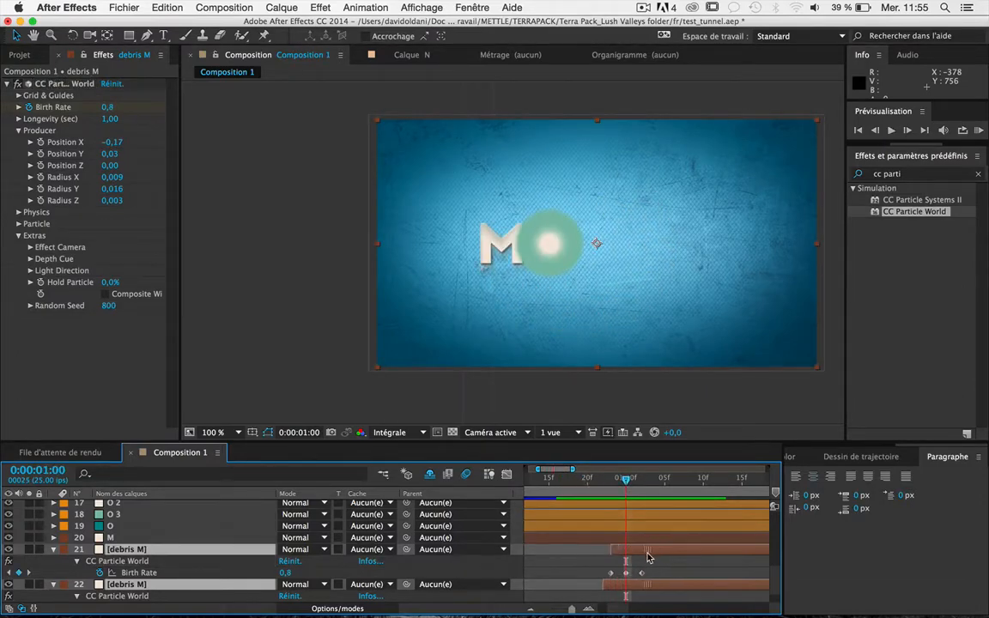
Step: Deselect the layers and play back the debris timing from frame 0:00:00:13 and from the start of the composition
{"action": "left_click_drag", "start_coordinate": [556, 485], "coordinate": [534, 481]}
{"action": "key", "text": "space"}
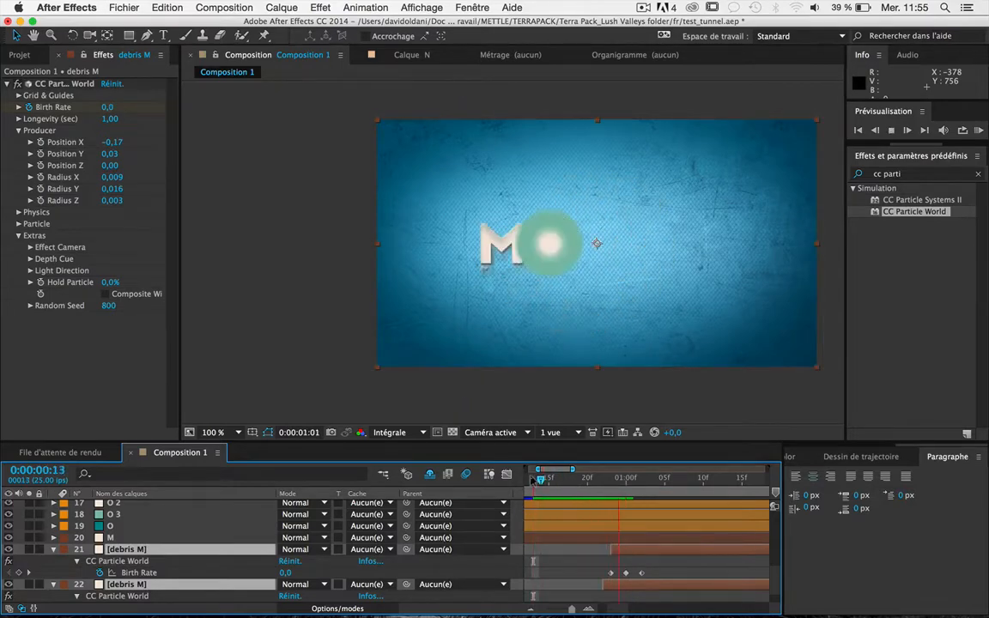
{"action": "left_click", "coordinate": [328, 362]}
{"action": "left_click_drag", "start_coordinate": [551, 480], "coordinate": [485, 480]}
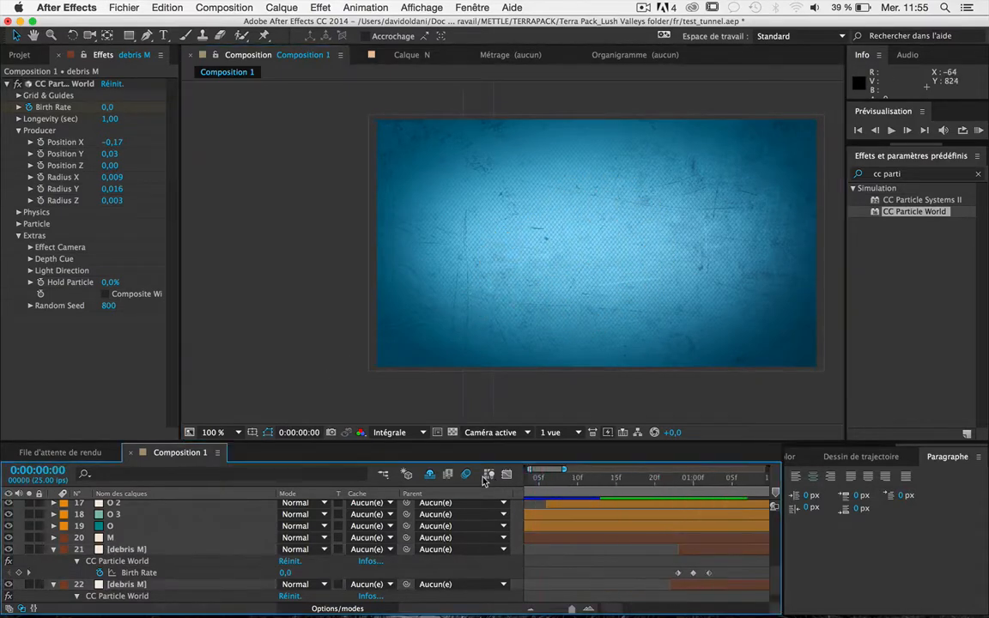
{"action": "key", "text": "space"}
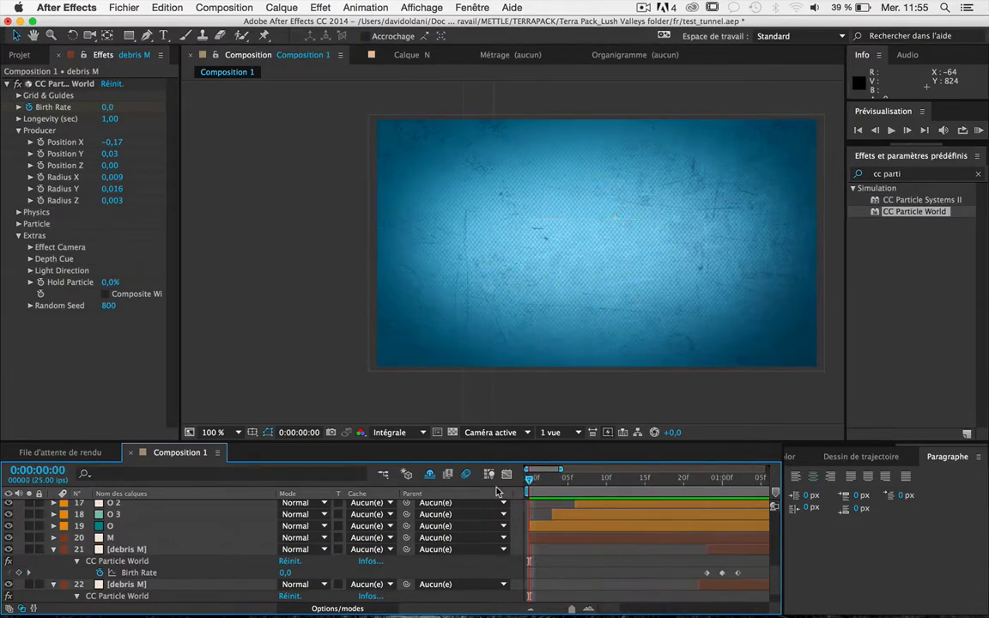
{"action": "key", "text": "space"}
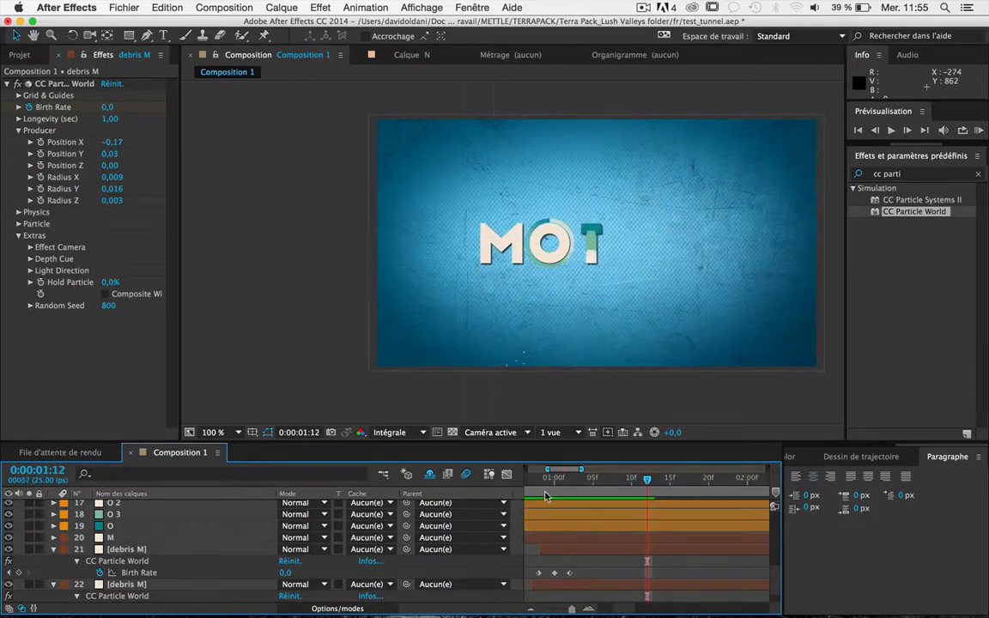
Step: Set the Physics Gravity of CC Particle World to 0,300 on both debris M layers
{"action": "left_click_drag", "start_coordinate": [551, 481], "coordinate": [711, 513]}
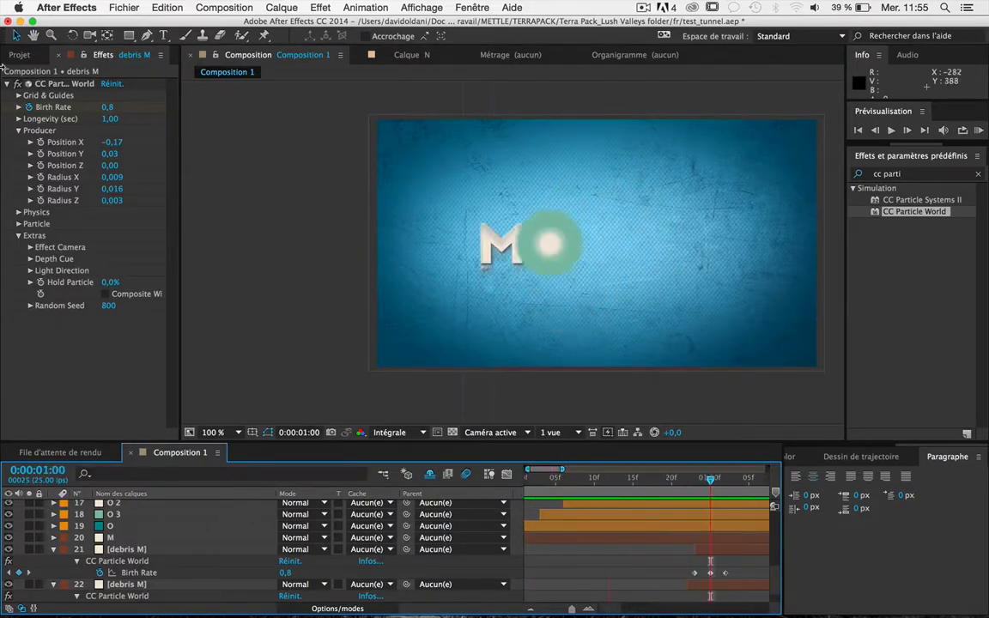
{"action": "left_click", "coordinate": [19, 212]}
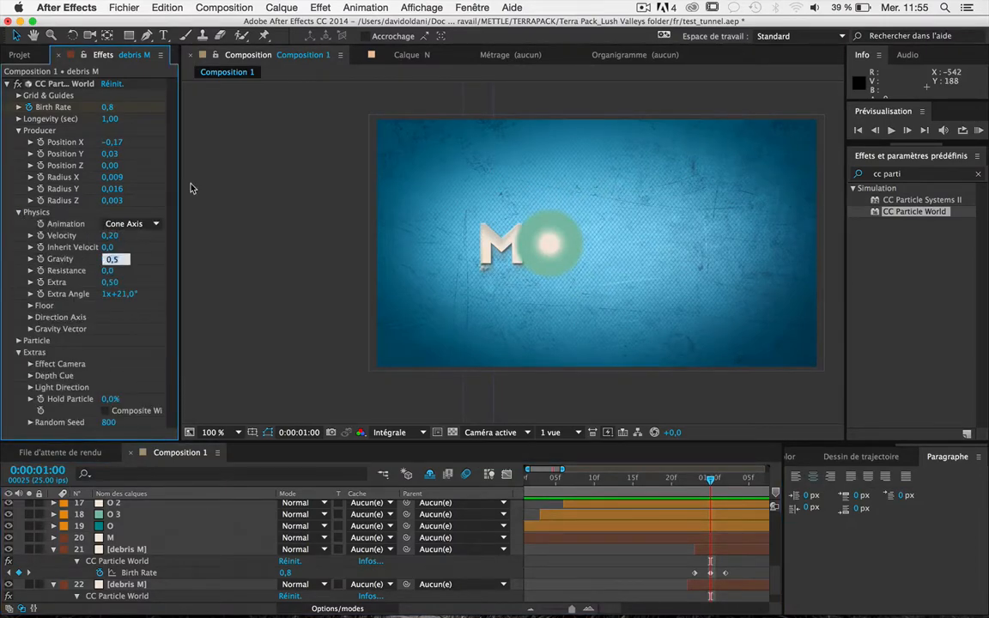
{"action": "key", "text": "Return"}
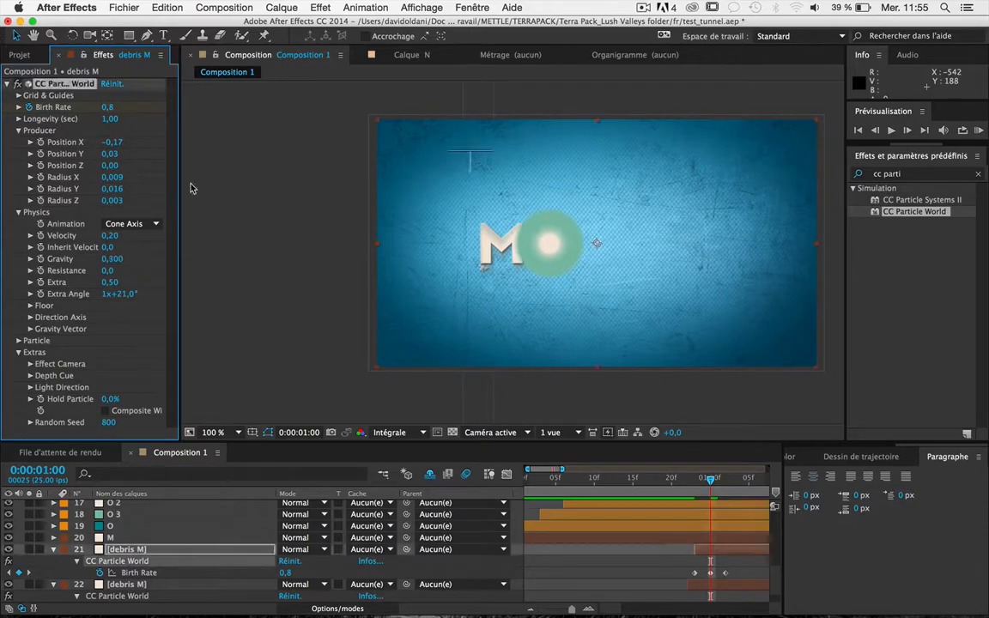
{"action": "left_click", "coordinate": [707, 588]}
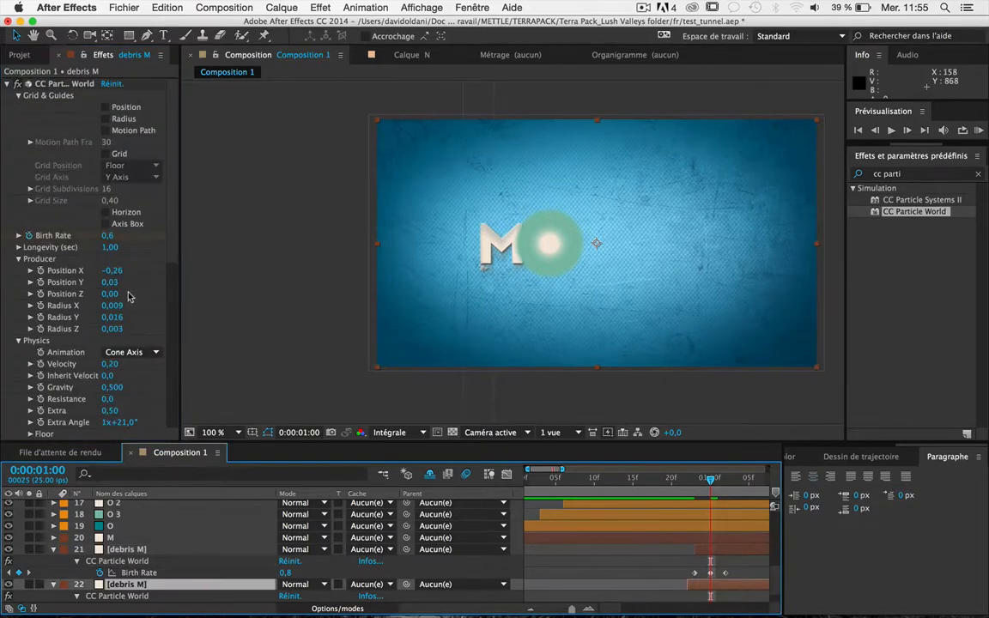
{"action": "scroll", "coordinate": [60, 348], "scroll_direction": "down", "scroll_amount": 2}
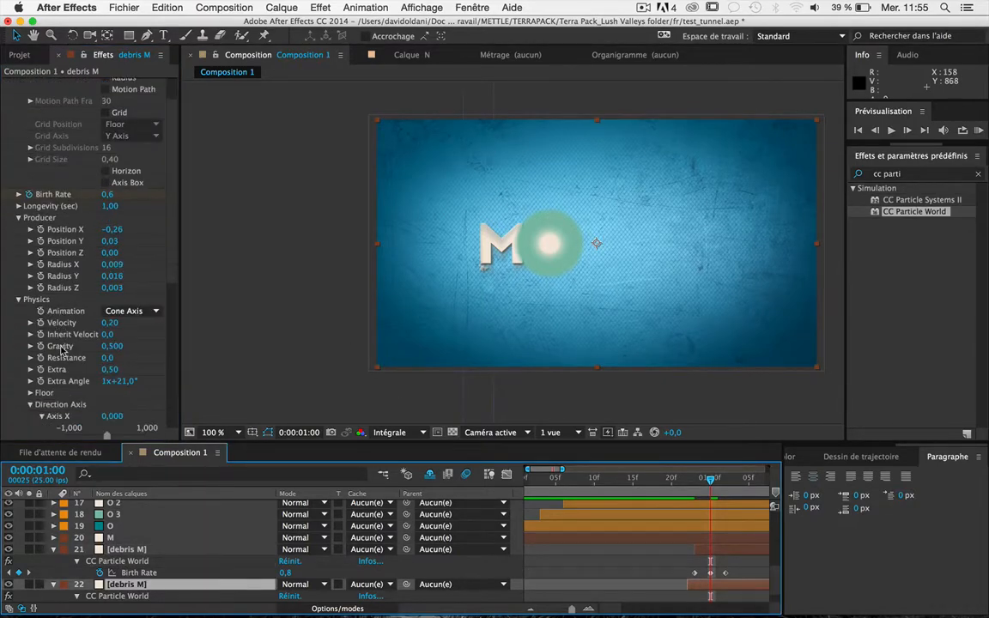
{"action": "left_click", "coordinate": [108, 346]}
{"action": "key", "text": "Return"}
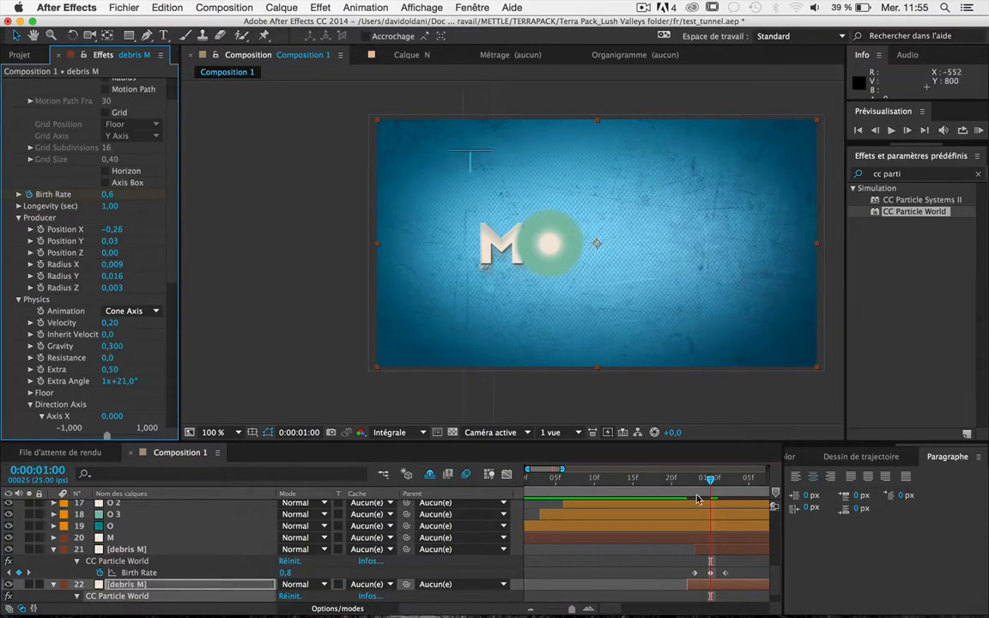
Step: Play back the title animation from the start and save the project
{"action": "key", "text": "space"}
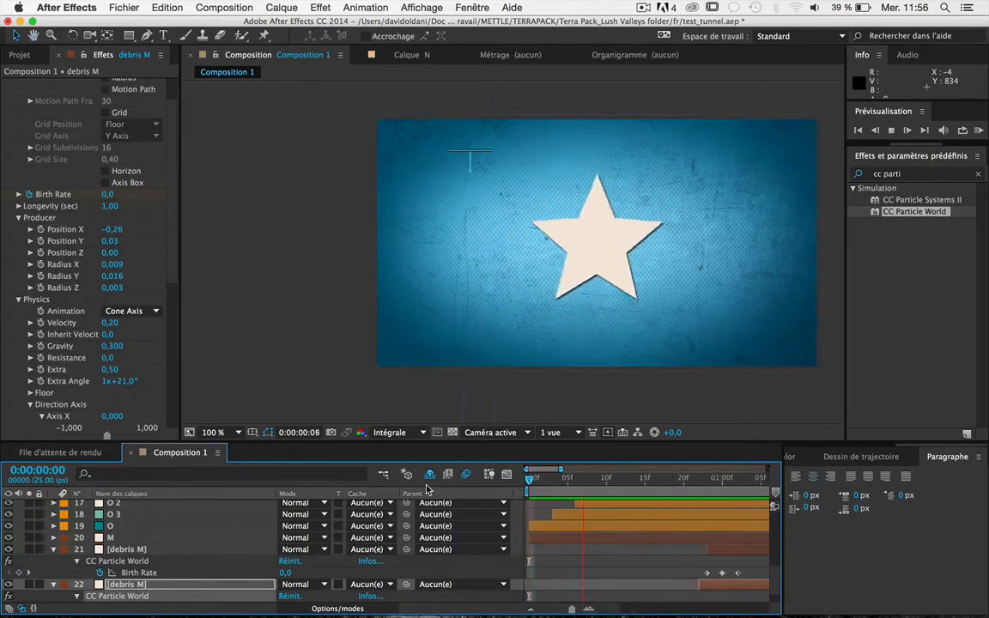
{"action": "key", "text": "space"}
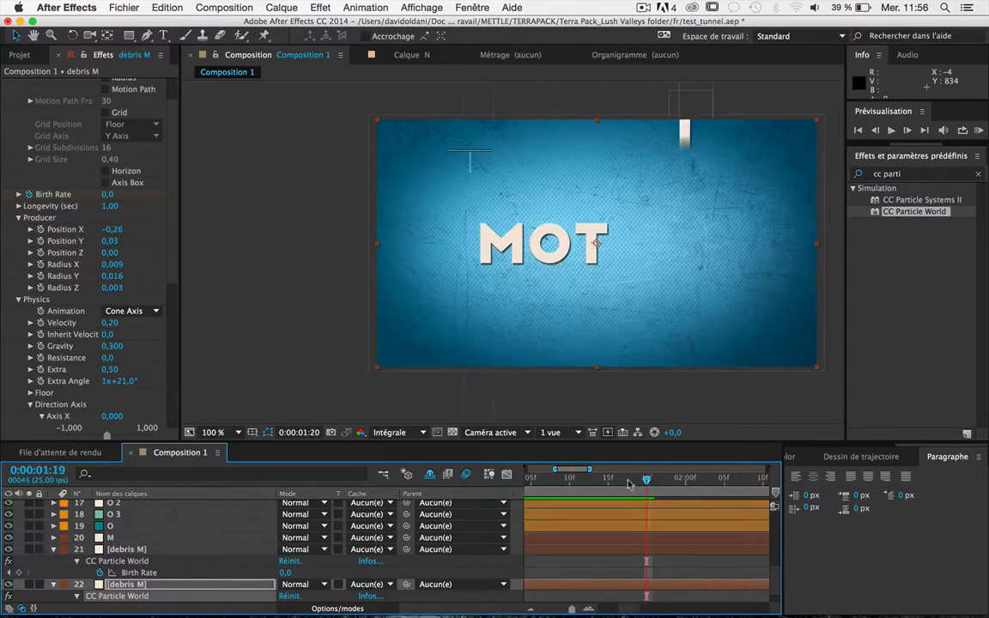
{"action": "key", "text": "space"}
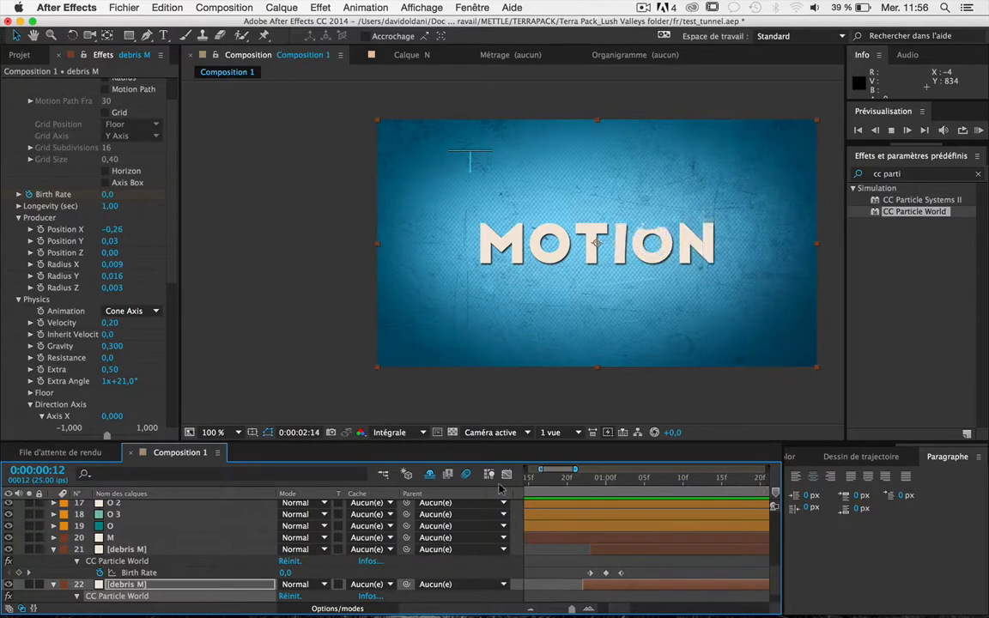
{"action": "key", "text": "super+s"}
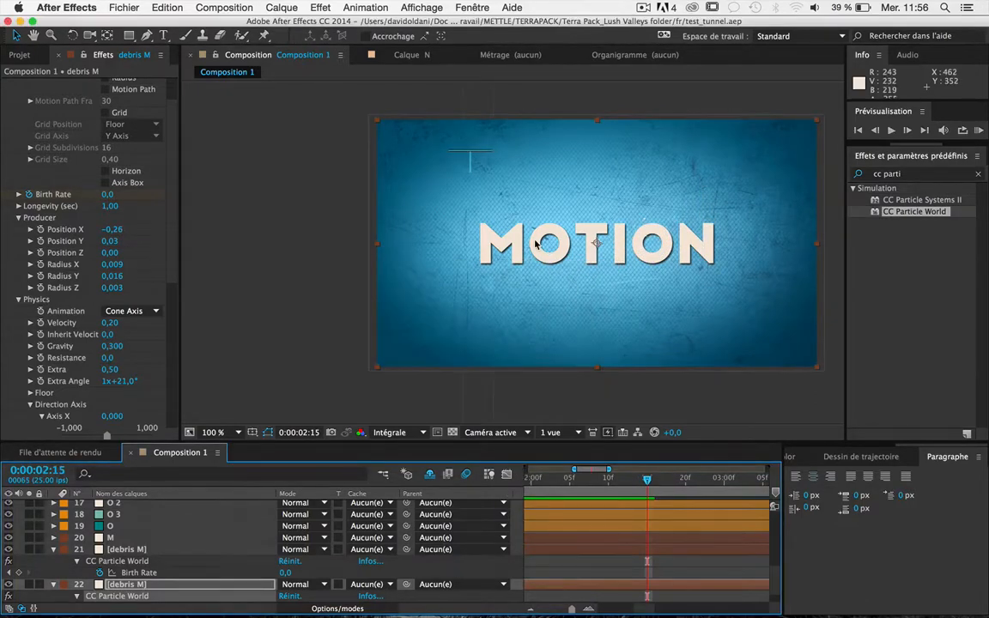
Step: Scrub through the title animation and examine the letters from frame 0:00:01:14 at 200 % magnification
{"action": "left_click_drag", "start_coordinate": [556, 478], "coordinate": [490, 457]}
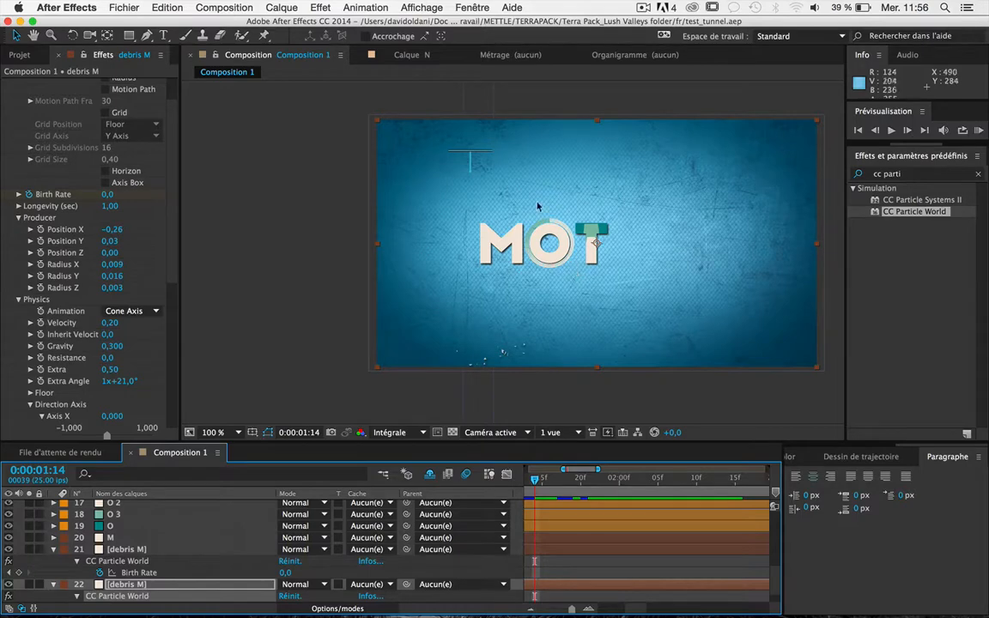
{"action": "key", "text": "period"}
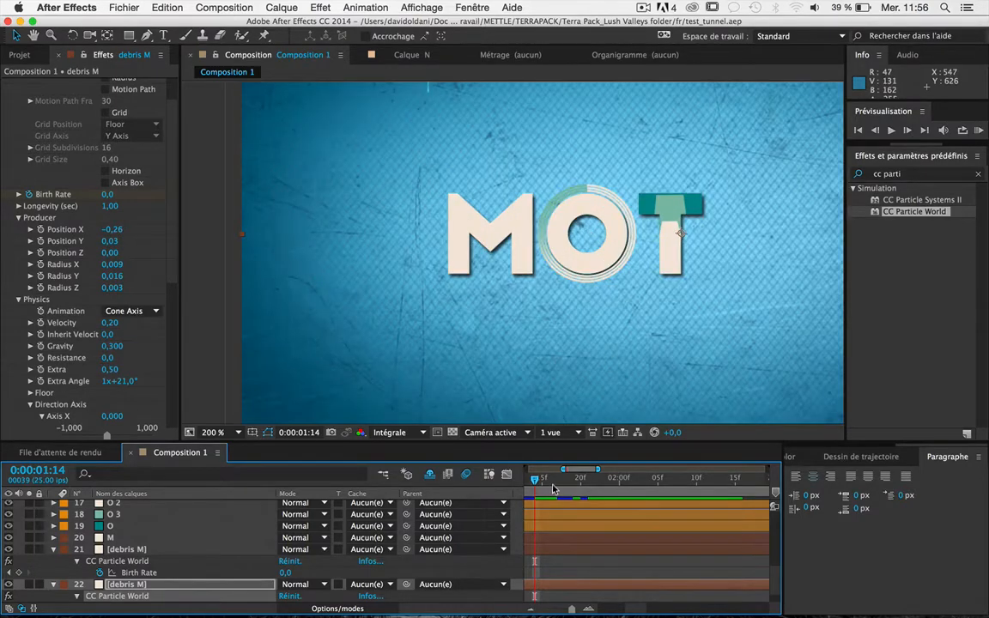
{"action": "left_click_drag", "start_coordinate": [535, 482], "coordinate": [632, 495]}
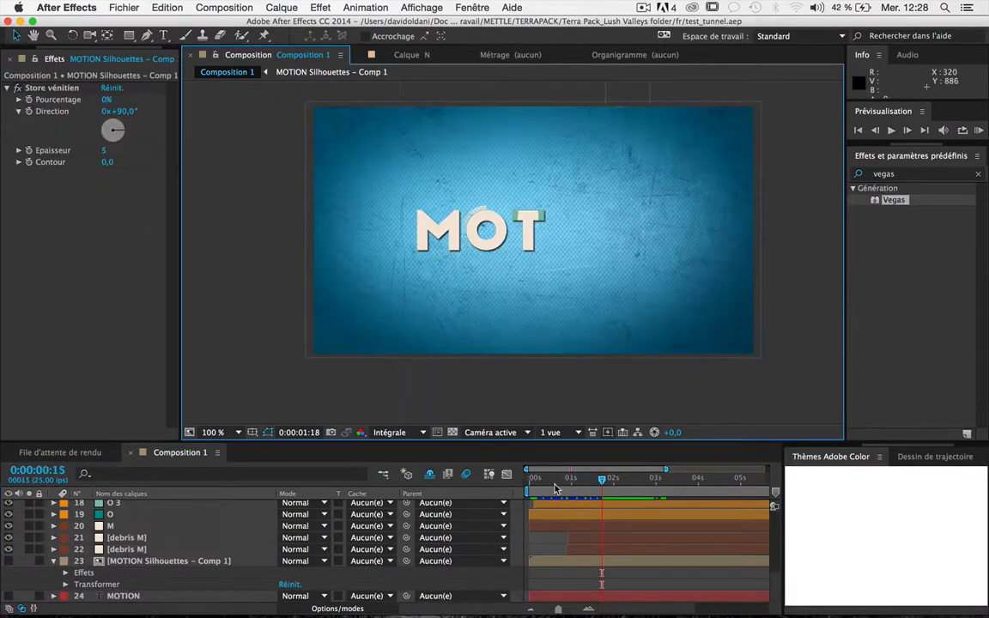
Step: Scrub through the title animation up to frame 0:00:02:12 and examine how the T, I, O and N appear
{"action": "left_click_drag", "start_coordinate": [555, 488], "coordinate": [627, 503]}
{"action": "key", "text": "period"}
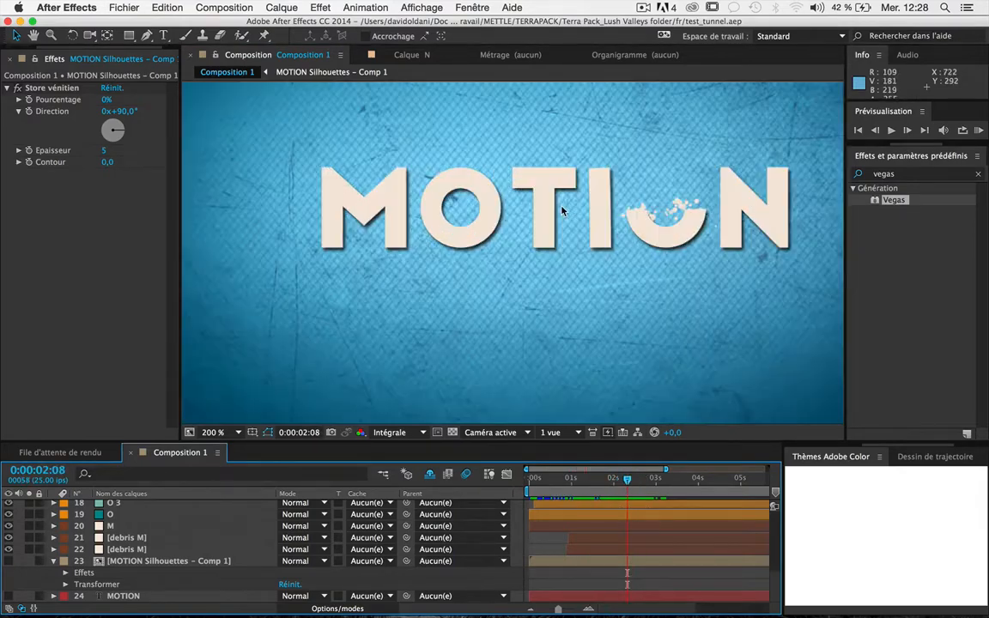
{"action": "left_click", "coordinate": [600, 492]}
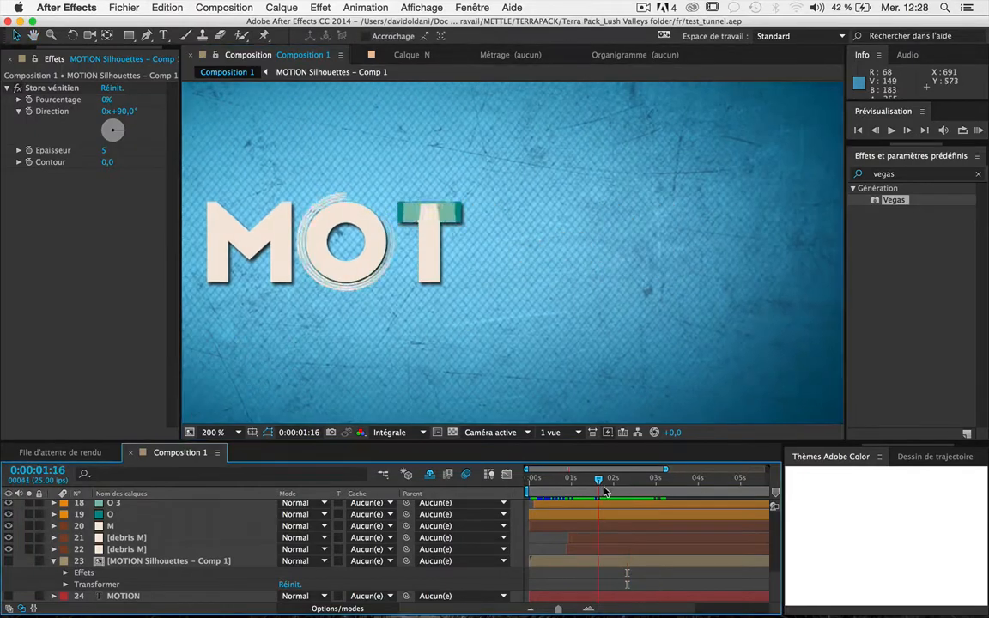
{"action": "mouse_move", "coordinate": [605, 491]}
{"action": "left_mouse_down"}
{"action": "mouse_move", "coordinate": [629, 492]}
{"action": "mouse_move", "coordinate": [619, 492]}
{"action": "left_mouse_up"}
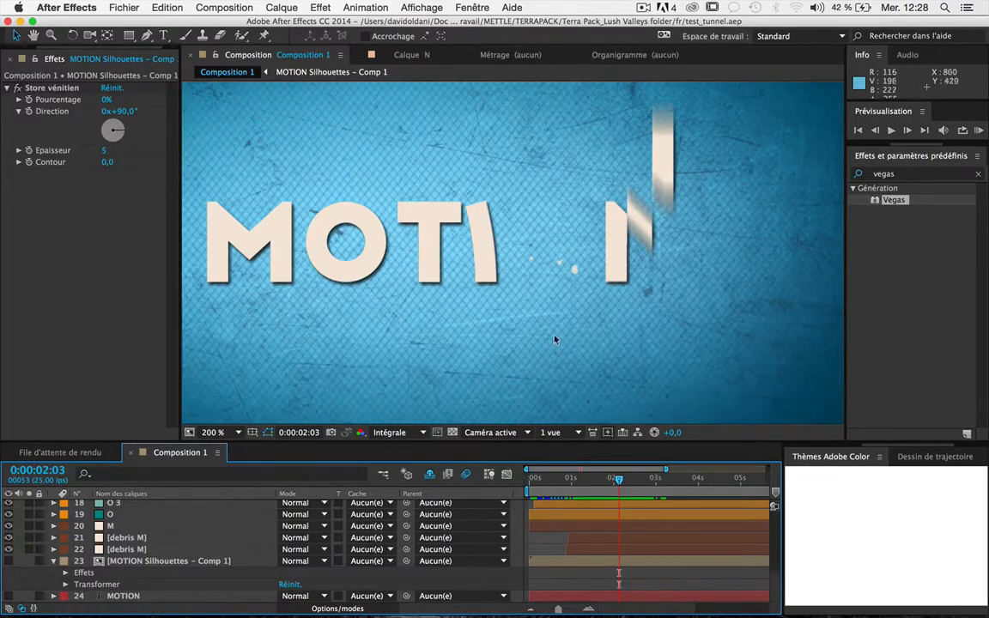
{"action": "left_click_drag", "start_coordinate": [592, 485], "coordinate": [634, 485]}
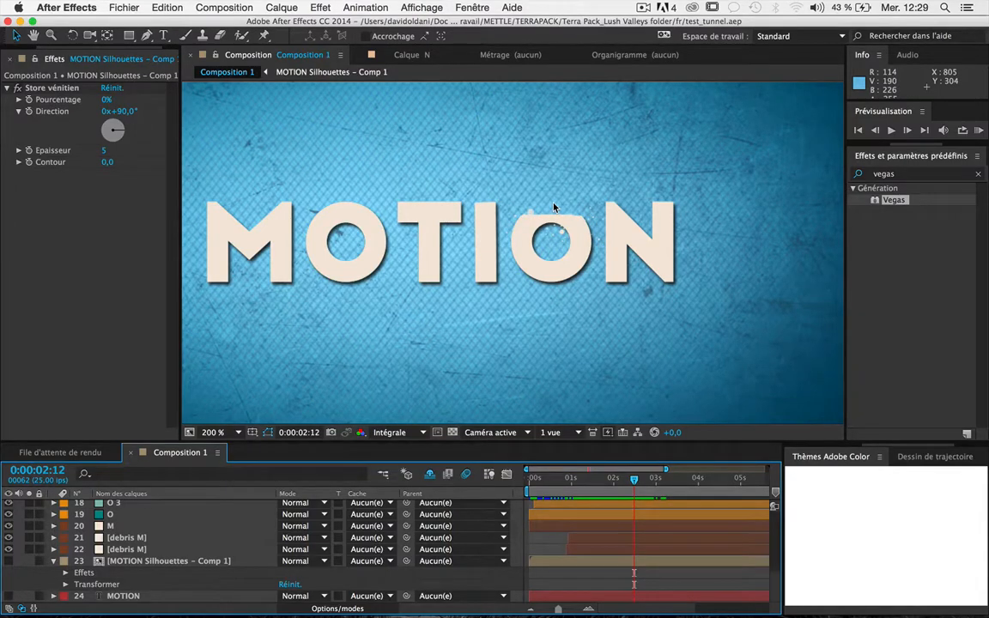
Step: Start a new shape layer with the Pen tool above the I, with no fill and a stroke width of 6 px
{"action": "left_click", "coordinate": [147, 36]}
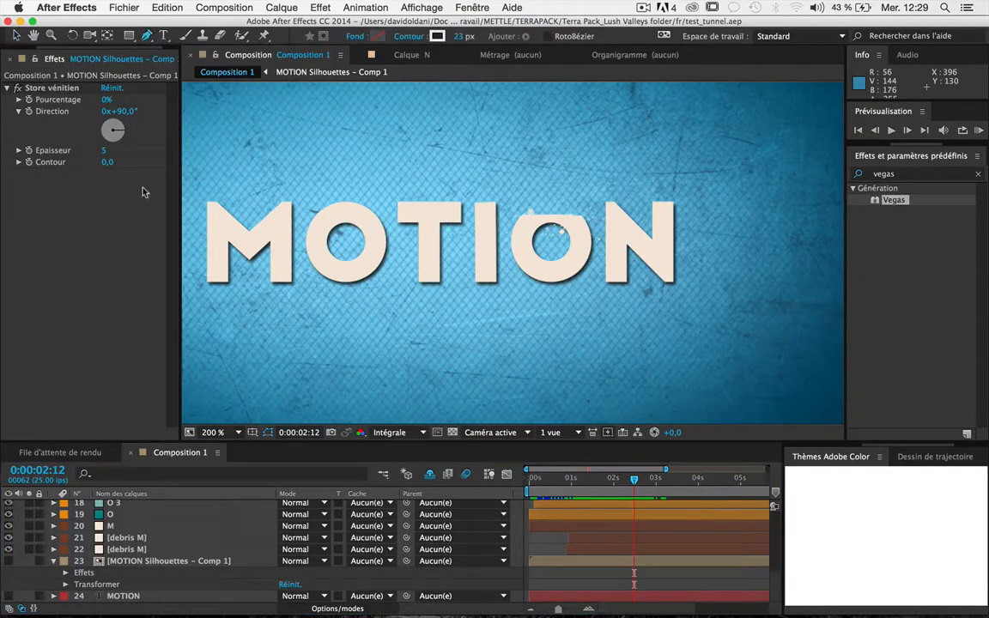
{"action": "left_click", "coordinate": [486, 191]}
{"action": "scroll", "coordinate": [489, 99], "scroll_direction": "up", "scroll_amount": 2}
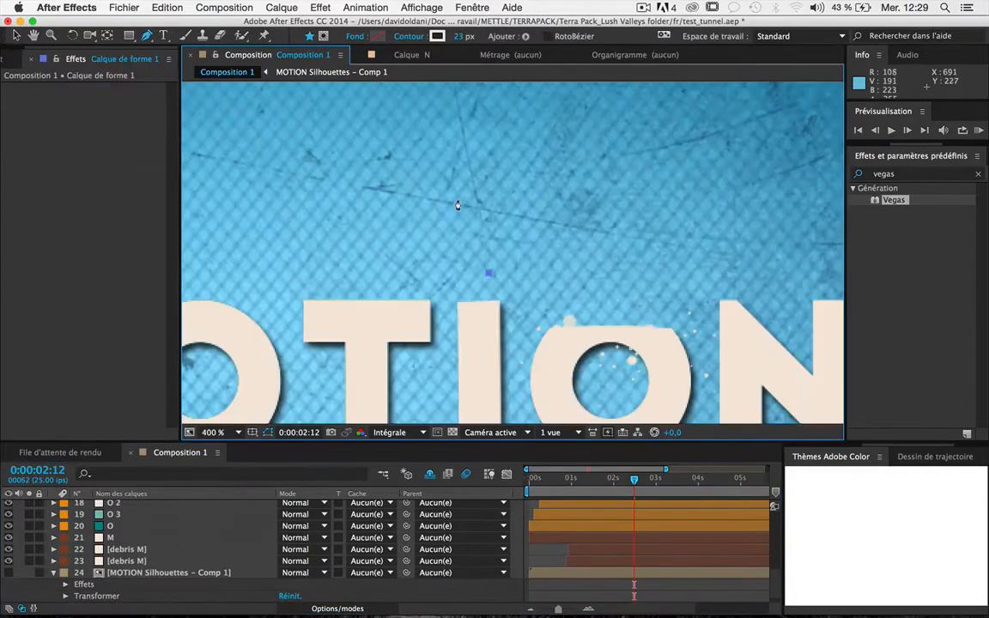
{"action": "left_click", "coordinate": [490, 249]}
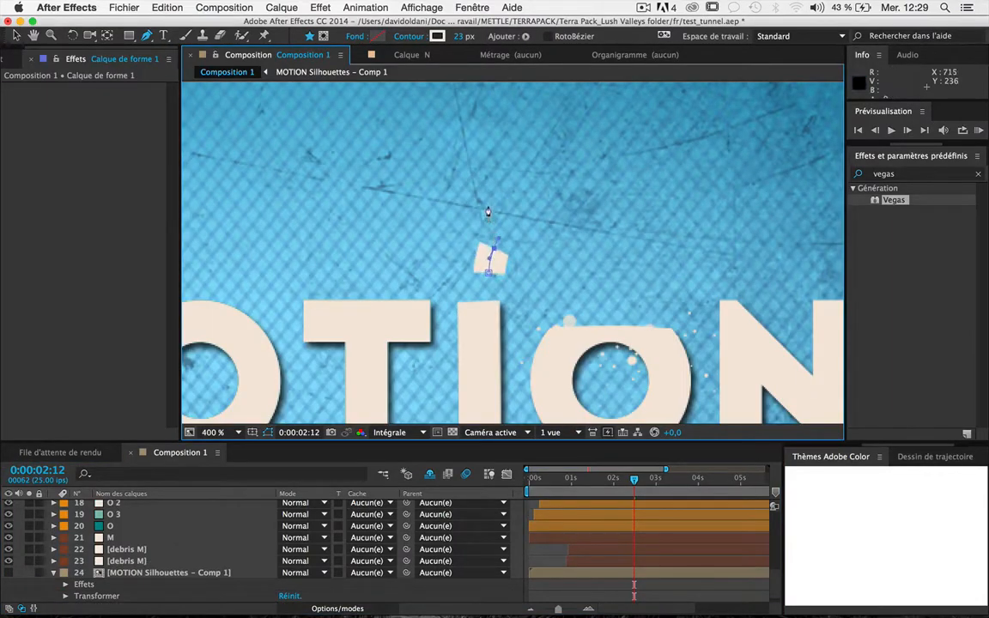
{"action": "left_click_drag", "start_coordinate": [458, 37], "coordinate": [436, 36]}
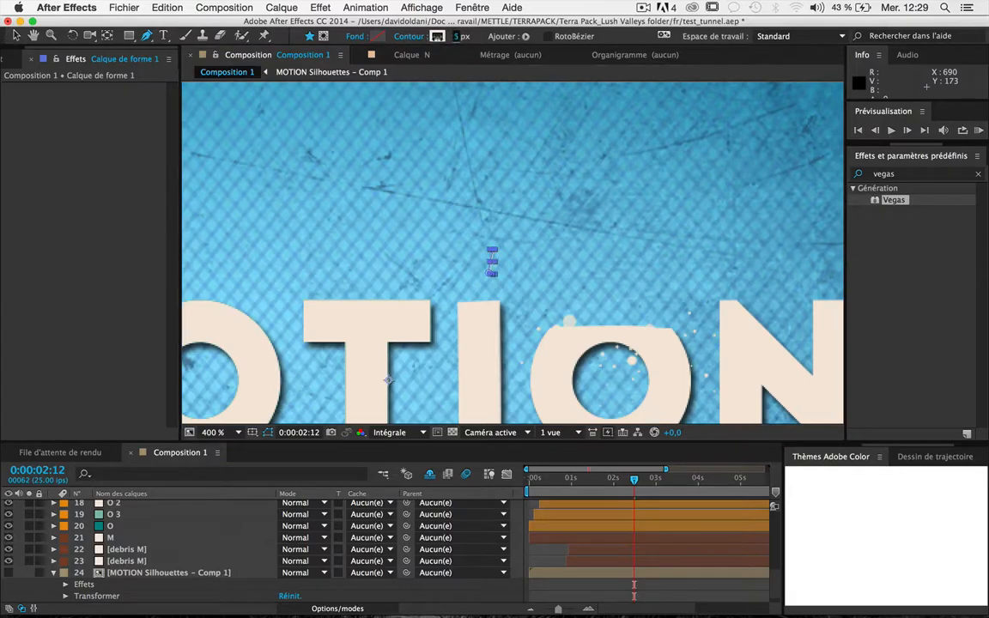
{"action": "left_click_drag", "start_coordinate": [487, 222], "coordinate": [473, 213]}
{"action": "key", "text": "period"}
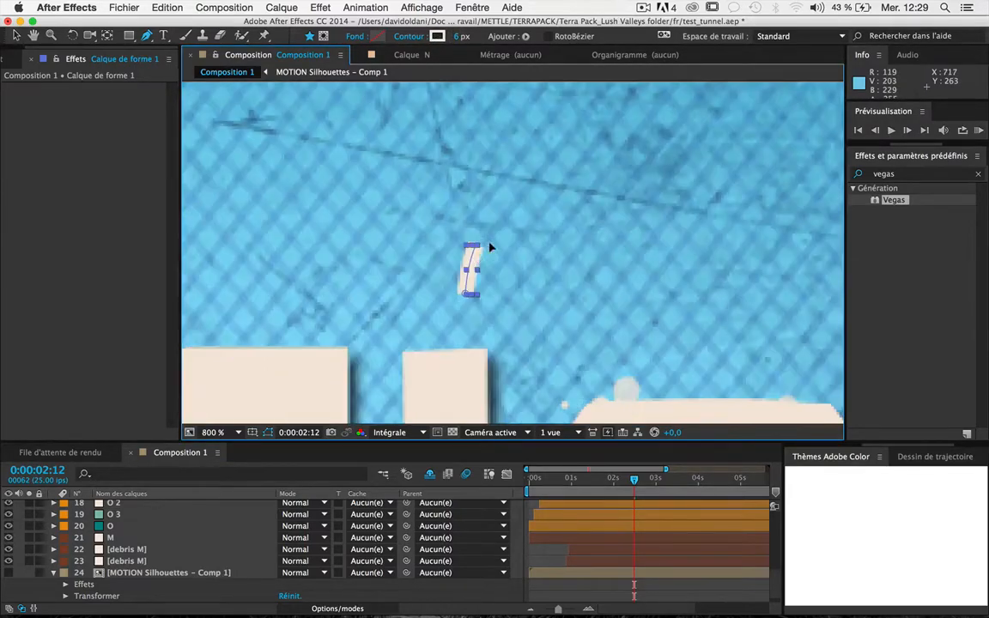
{"action": "key", "text": "super+z"}
{"action": "mouse_move", "coordinate": [479, 248]}
{"action": "left_mouse_down"}
{"action": "mouse_move", "coordinate": [476, 232]}
{"action": "mouse_move", "coordinate": [438, 196]}
{"action": "left_mouse_up"}
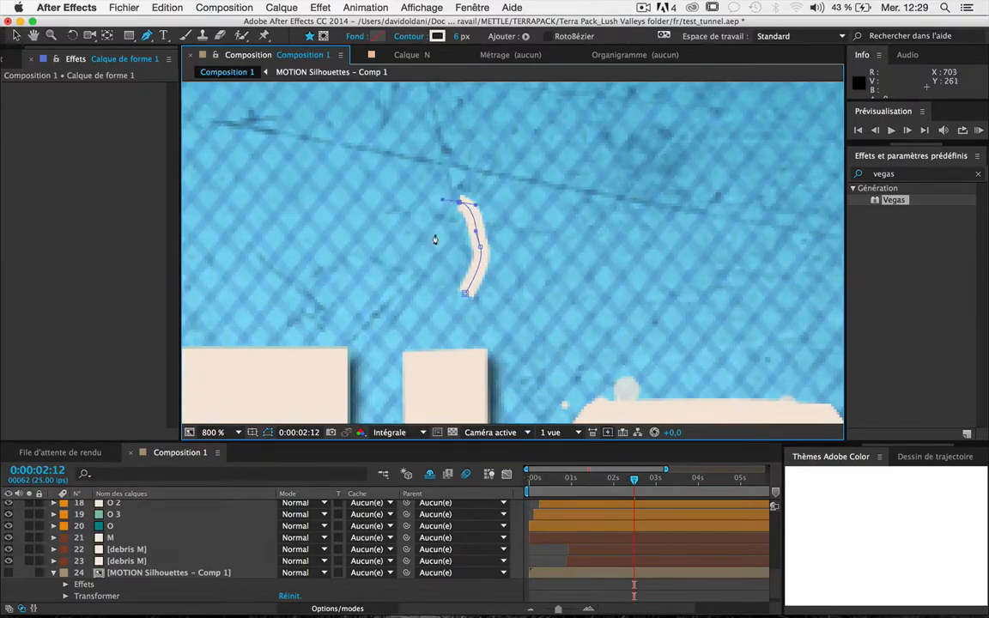
{"action": "key", "text": "super+z"}
{"action": "key", "text": "super+z"}
{"action": "key", "text": "super+z"}
{"action": "key", "text": "super+z"}
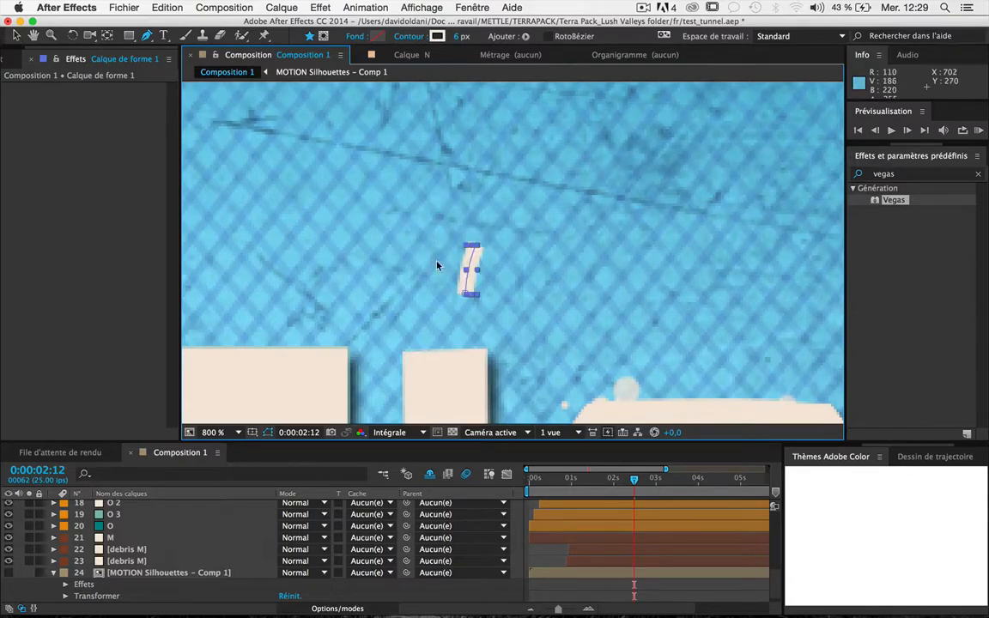
{"action": "key", "text": "super+z"}
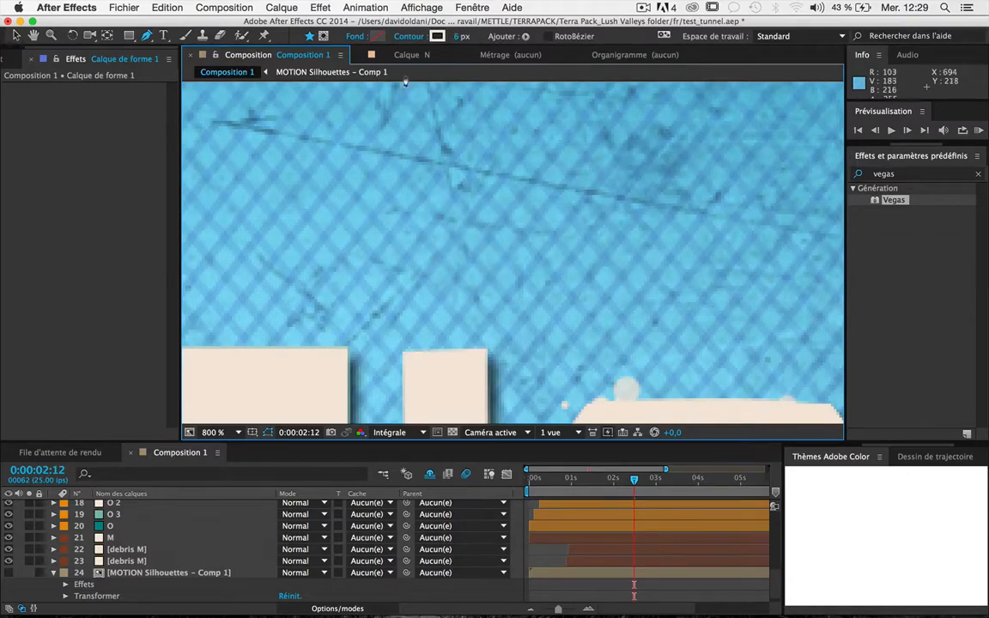
Step: Draw a closed teardrop path above the I with its pointed tip facing down
{"action": "left_click", "coordinate": [462, 299]}
{"action": "left_click_drag", "start_coordinate": [486, 230], "coordinate": [493, 218]}
{"action": "left_click_drag", "start_coordinate": [463, 157], "coordinate": [427, 141]}
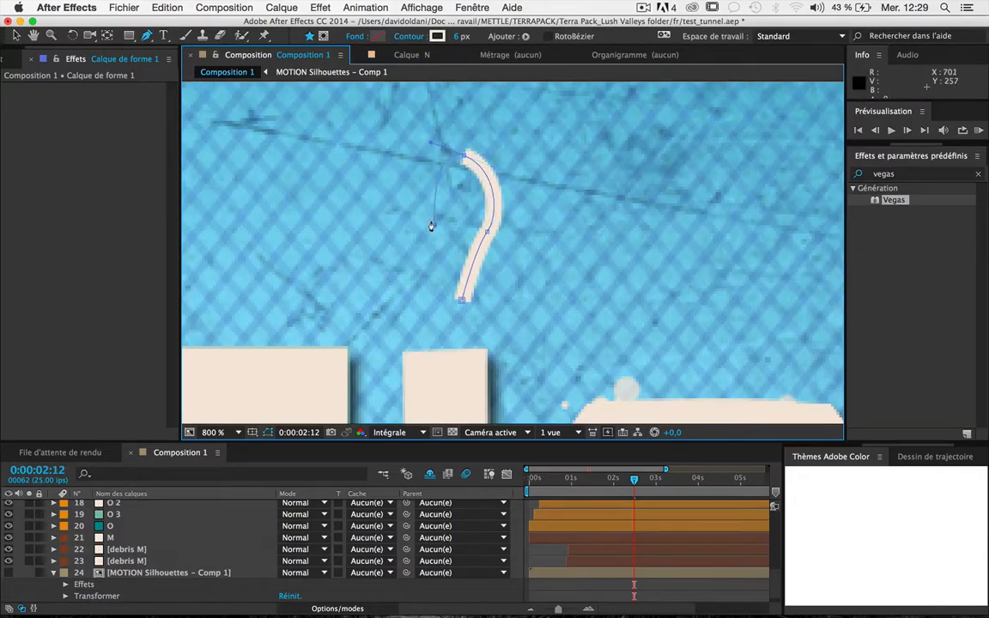
{"action": "left_click_drag", "start_coordinate": [432, 224], "coordinate": [431, 245]}
{"action": "left_click_drag", "start_coordinate": [461, 298], "coordinate": [460, 310]}
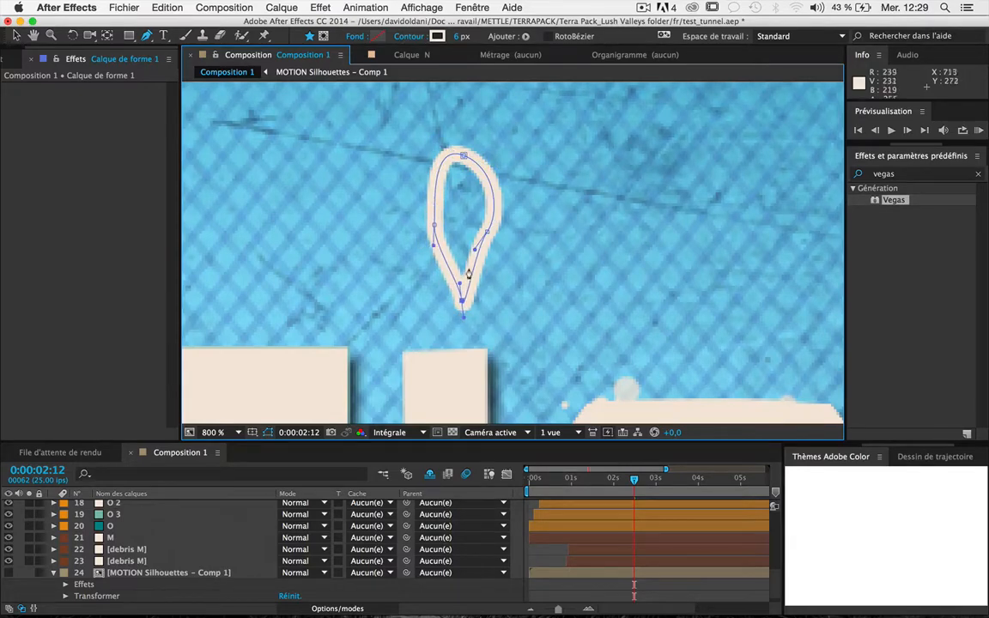
Step: Adjust the points and curve handles of the teardrop path to make its two sides symmetrical
{"action": "left_click_drag", "start_coordinate": [458, 282], "coordinate": [457, 264]}
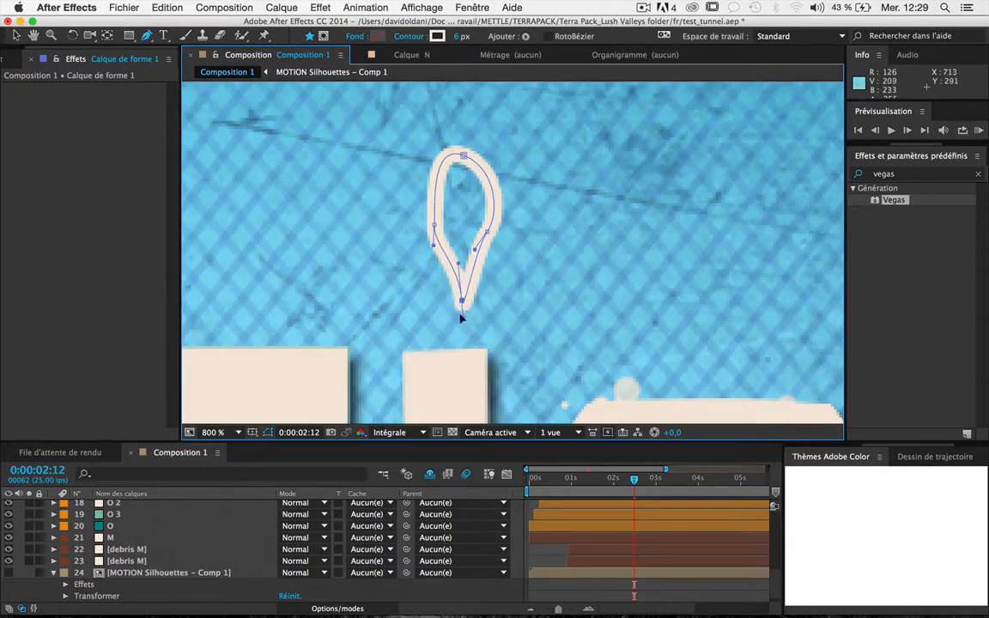
{"action": "left_click_drag", "start_coordinate": [462, 316], "coordinate": [488, 216]}
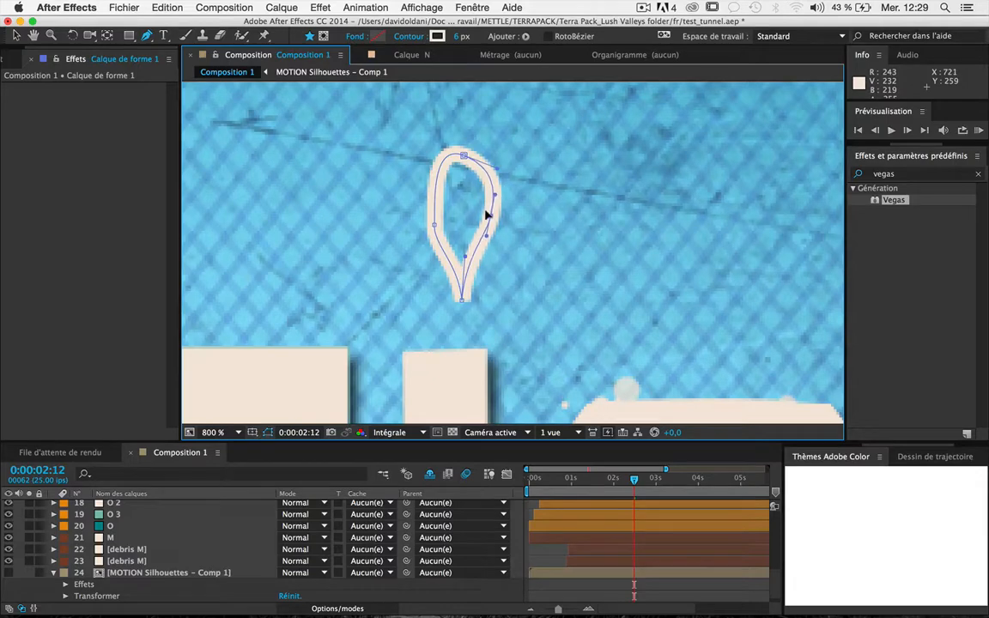
{"action": "left_click", "coordinate": [462, 155]}
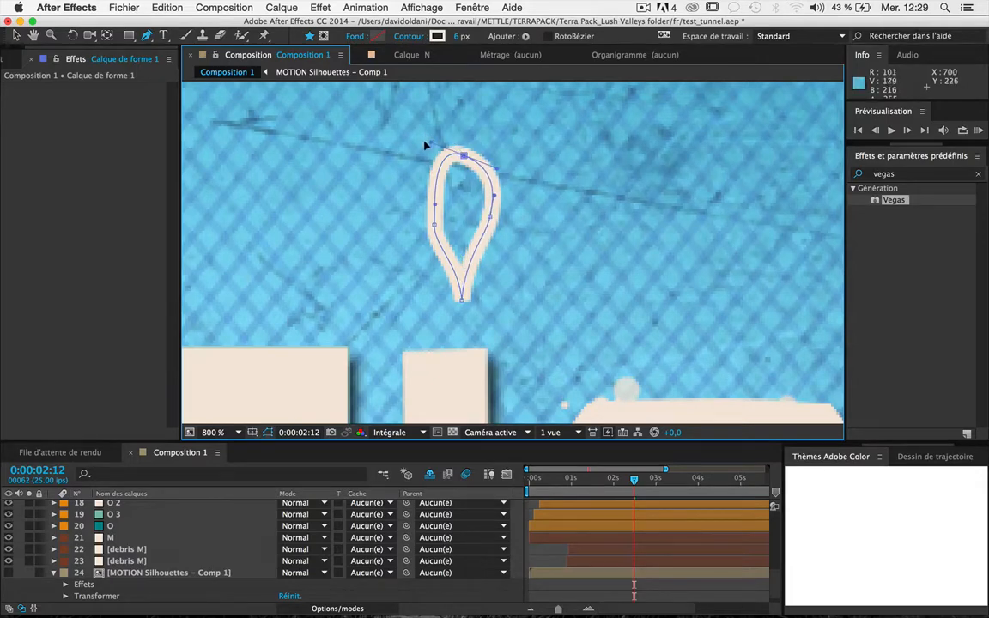
{"action": "left_click_drag", "start_coordinate": [427, 145], "coordinate": [424, 153]}
{"action": "left_click_drag", "start_coordinate": [432, 225], "coordinate": [423, 183]}
{"action": "left_click", "coordinate": [486, 213]}
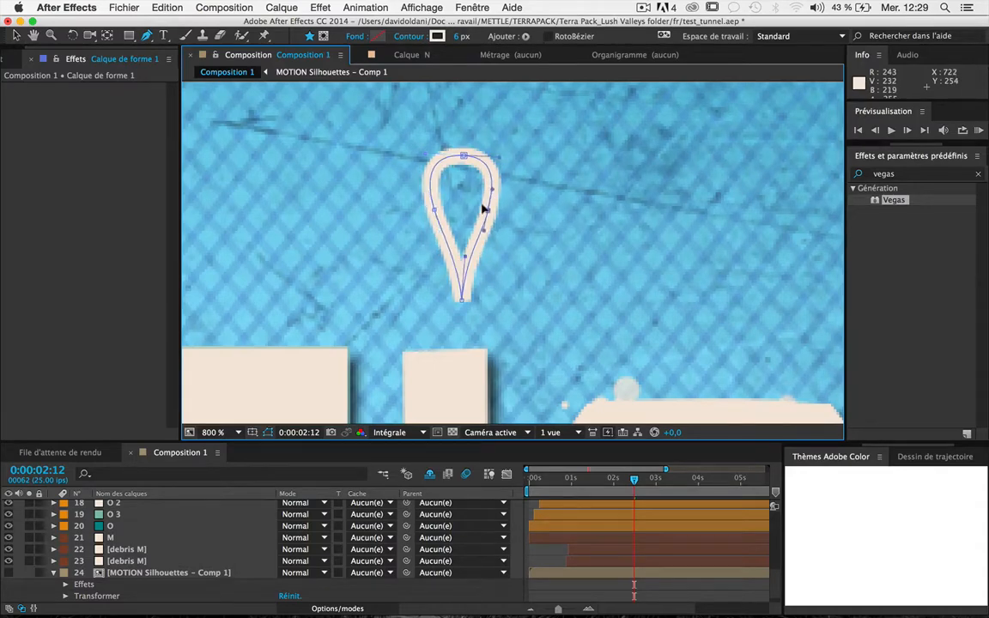
Step: Give the teardrop a solid light blue fill and set its stroke width to 0 px
{"action": "left_click", "coordinate": [379, 39]}
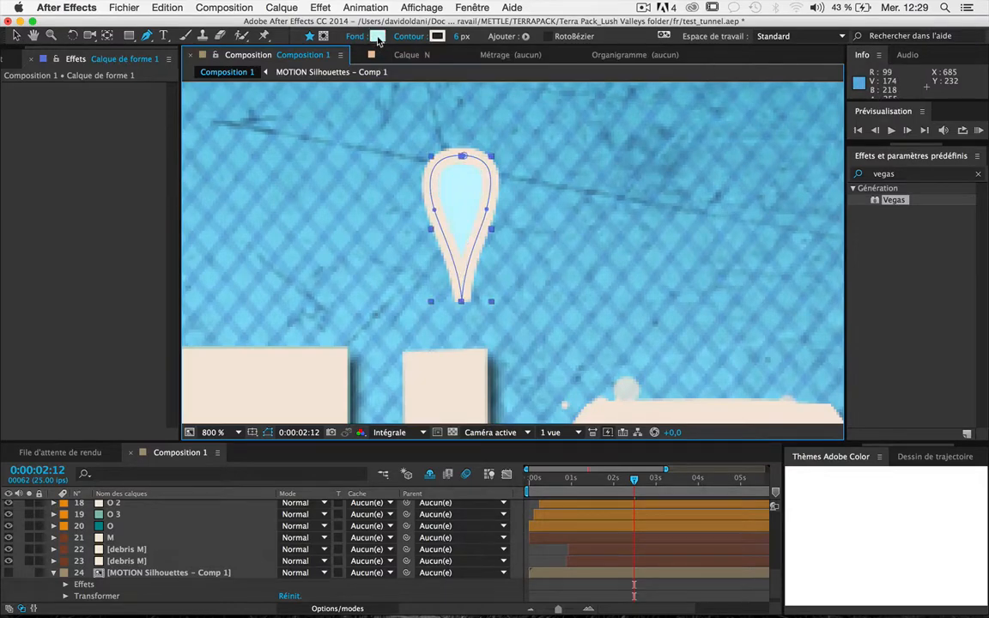
{"action": "left_click_drag", "start_coordinate": [456, 38], "coordinate": [351, 39]}
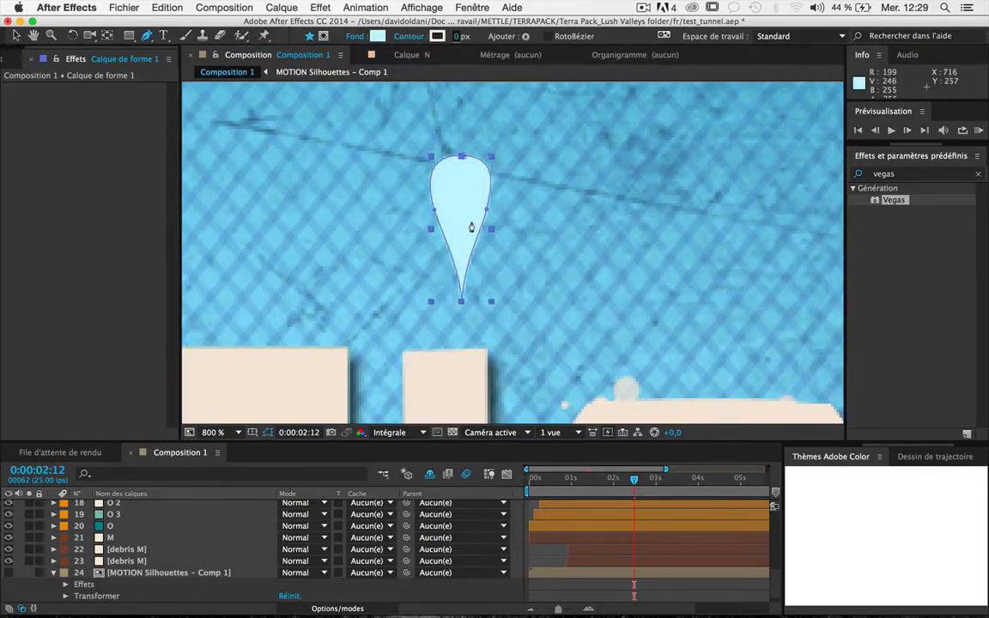
Step: Move the shape layer's anchor point to the teardrop's lower tip and scale the layer to 54 %
{"action": "key", "text": "comma"}
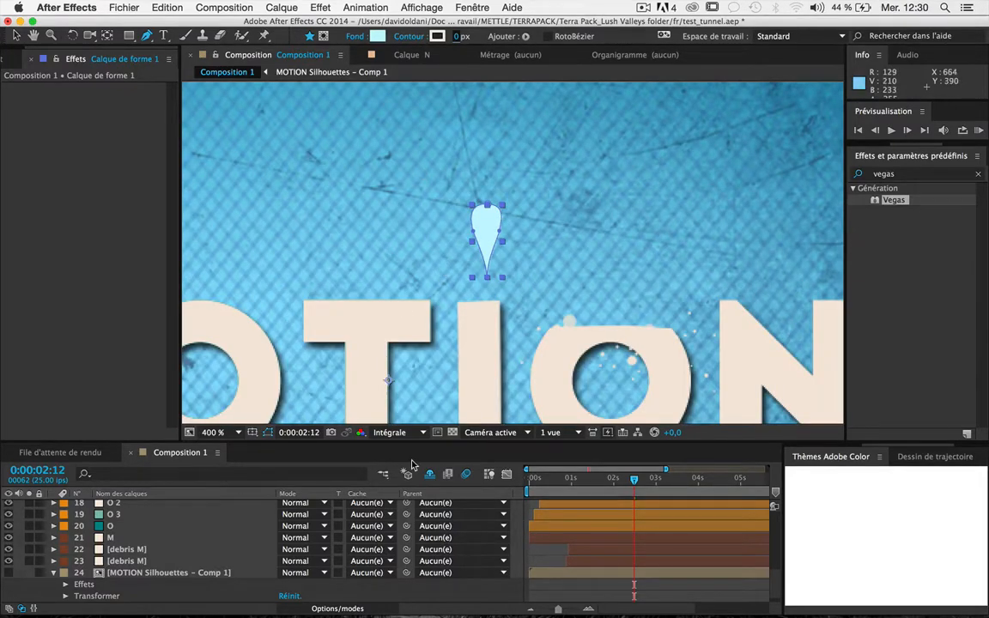
{"action": "key", "text": "y"}
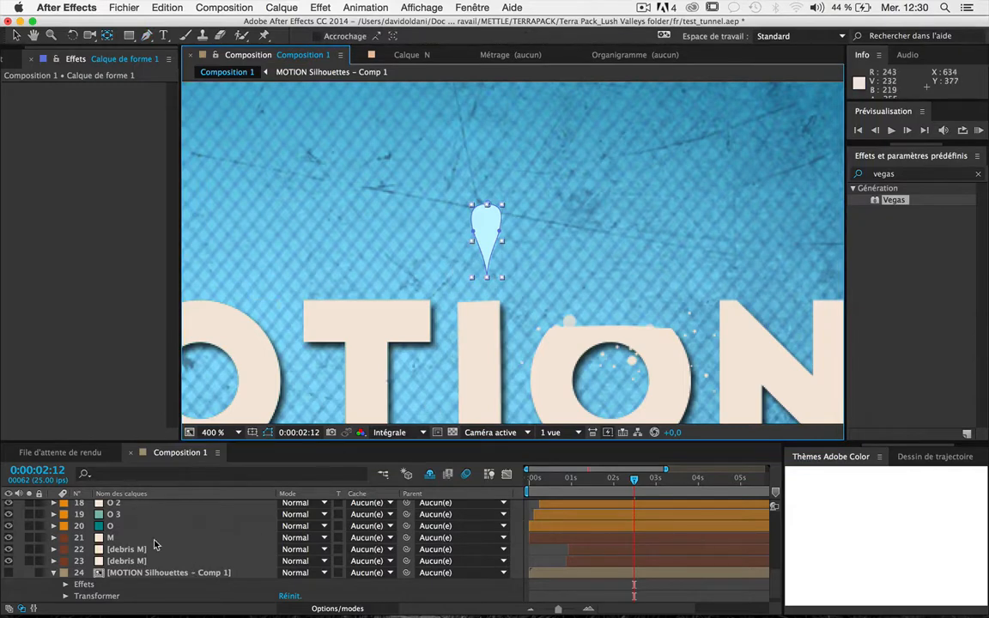
{"action": "scroll", "coordinate": [155, 541], "scroll_direction": "up", "scroll_amount": 6}
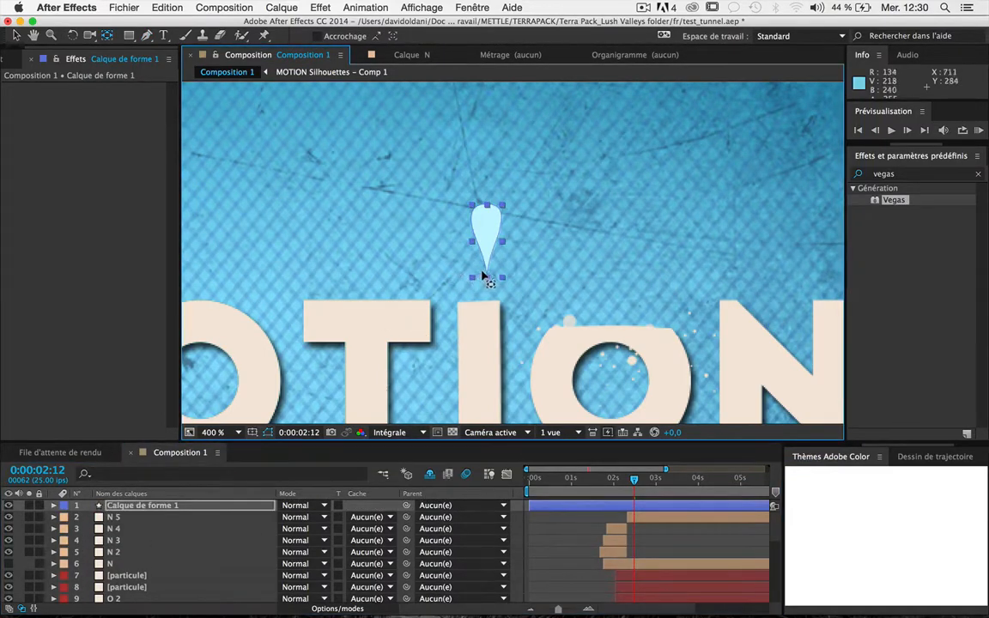
{"action": "key", "text": "s"}
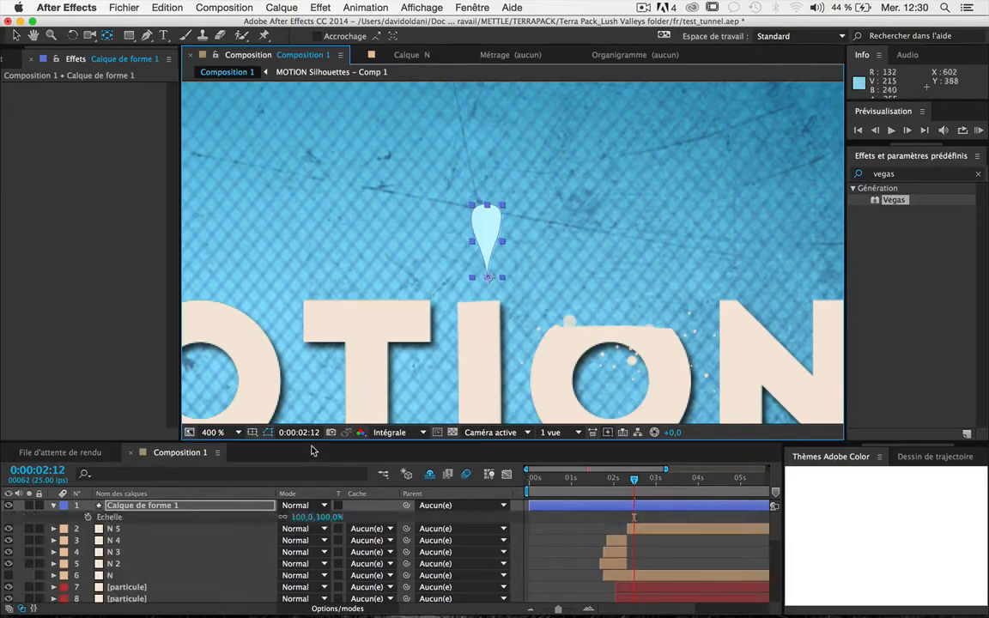
{"action": "left_click_drag", "start_coordinate": [316, 516], "coordinate": [261, 463]}
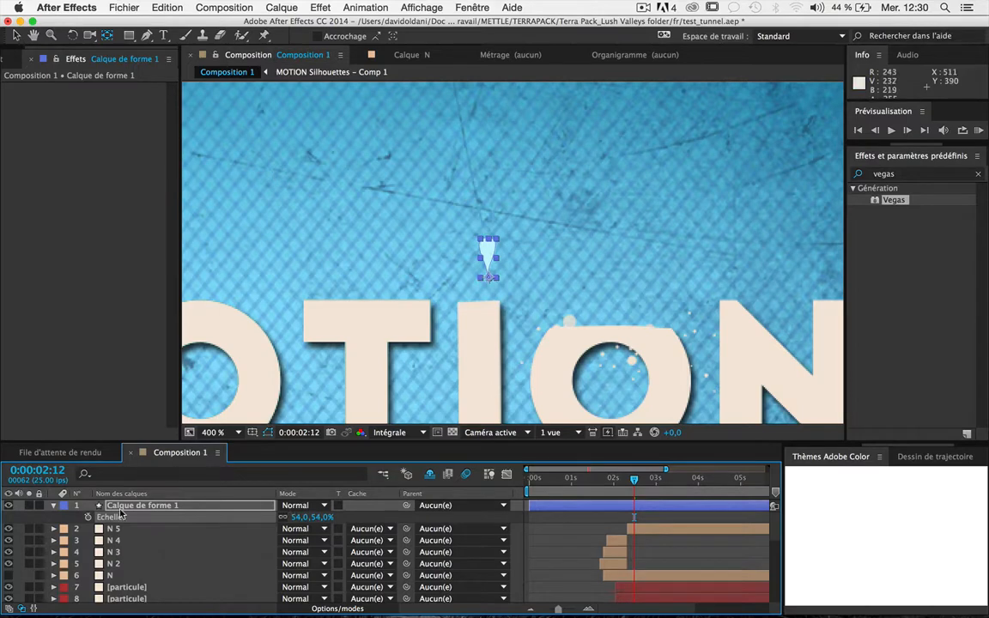
Step: Set the teardrop's fill to the cream colour F3E8DB sampled from the title letters
{"action": "left_click", "coordinate": [16, 35]}
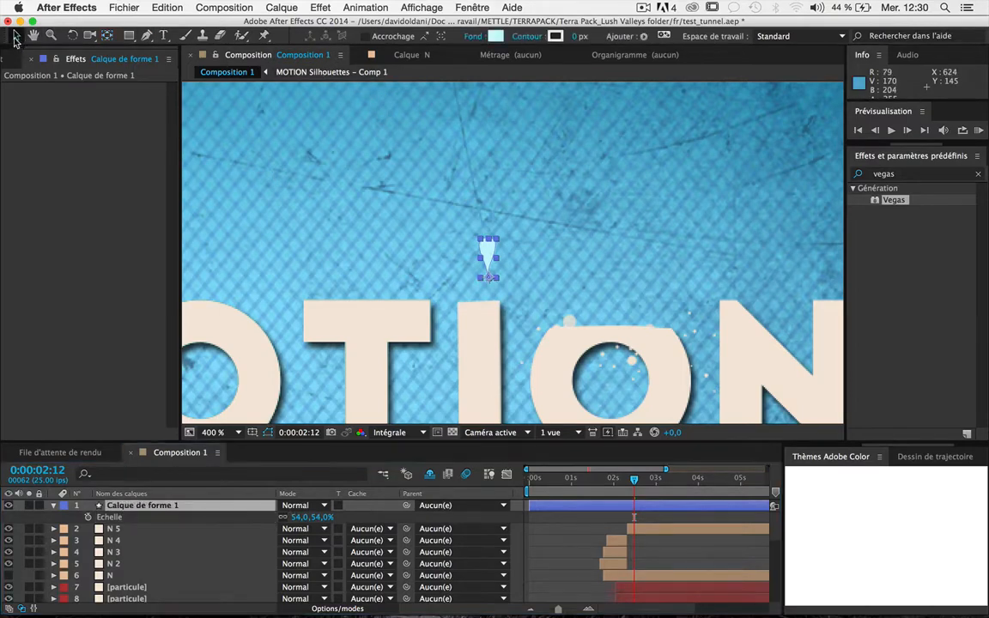
{"action": "left_click", "coordinate": [496, 36]}
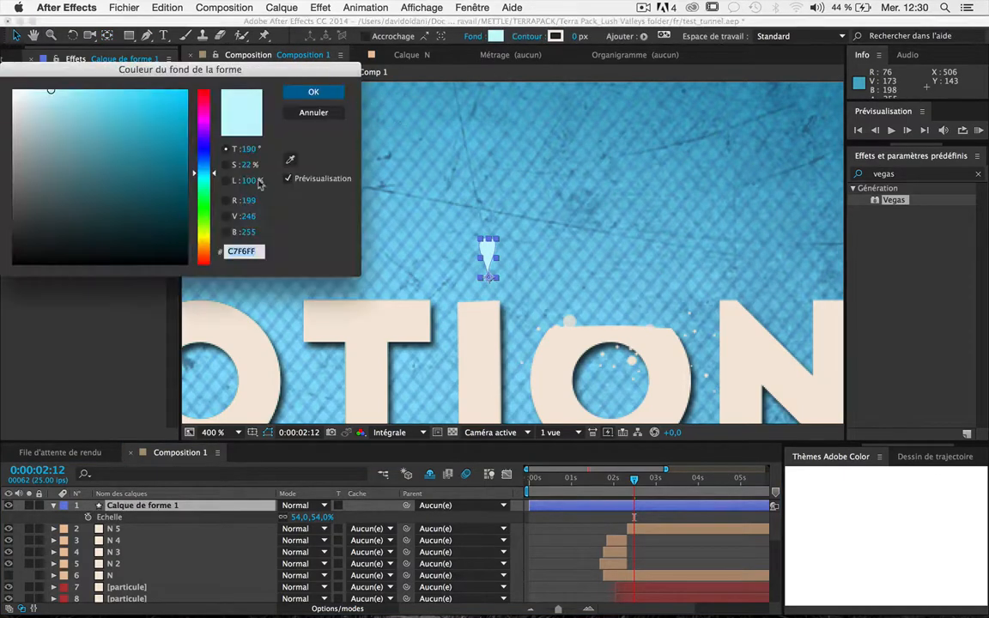
{"action": "left_click", "coordinate": [285, 158]}
{"action": "left_click", "coordinate": [319, 307]}
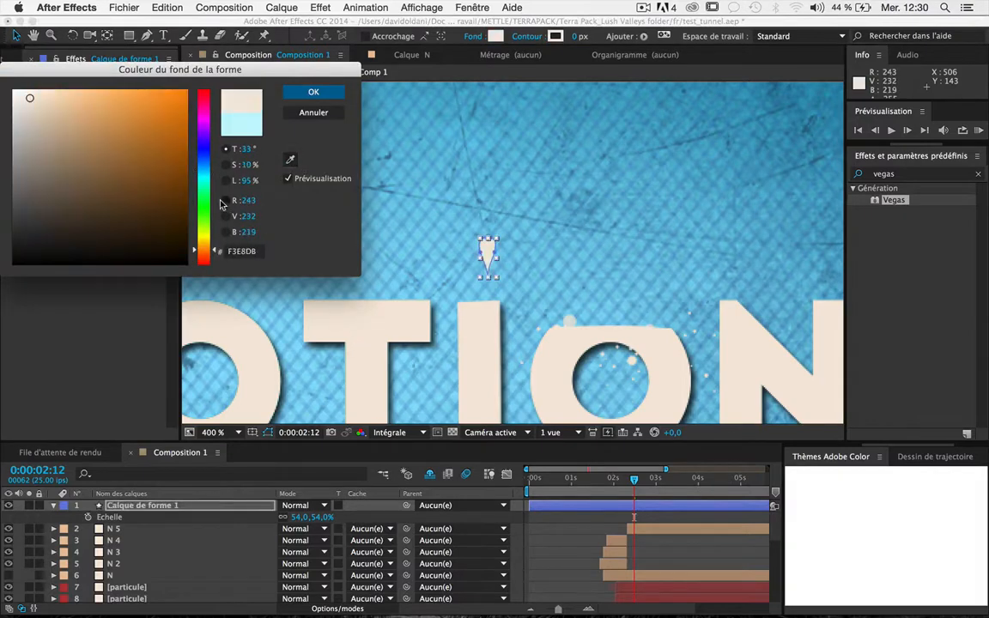
{"action": "left_click", "coordinate": [308, 92]}
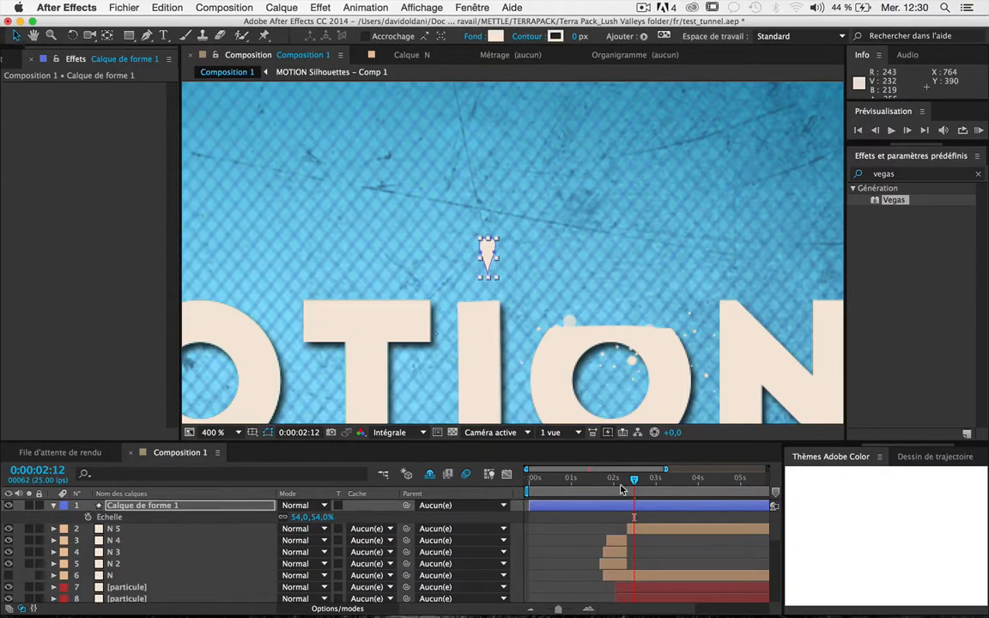
Step: Make Calque de forme 1 start at 0:00:02:00 and place it between the T and I layers in the stack
{"action": "left_click_drag", "start_coordinate": [543, 503], "coordinate": [614, 504]}
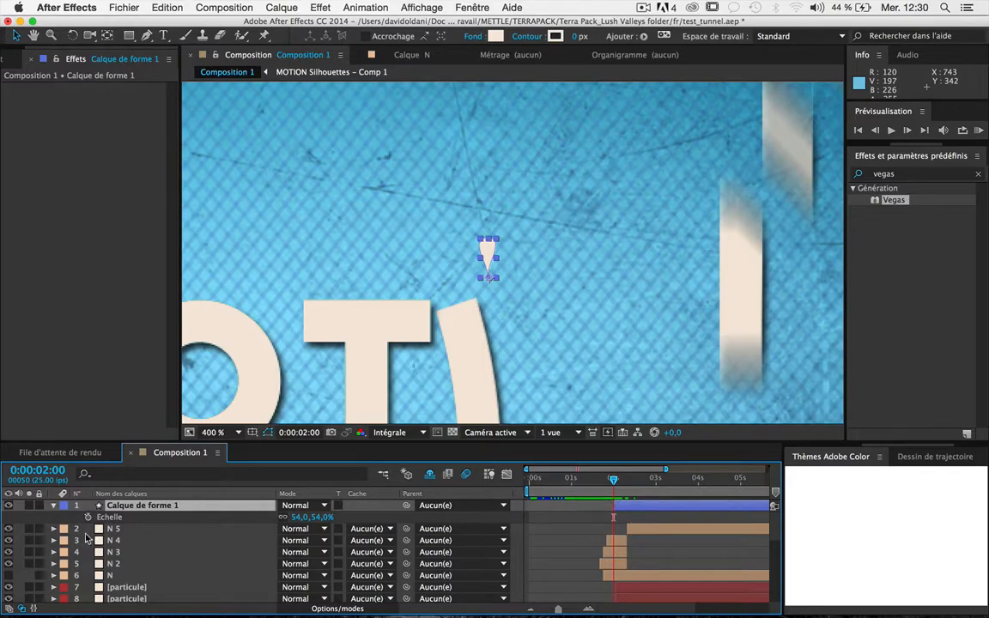
{"action": "scroll", "coordinate": [172, 583], "scroll_direction": "down", "scroll_amount": 5}
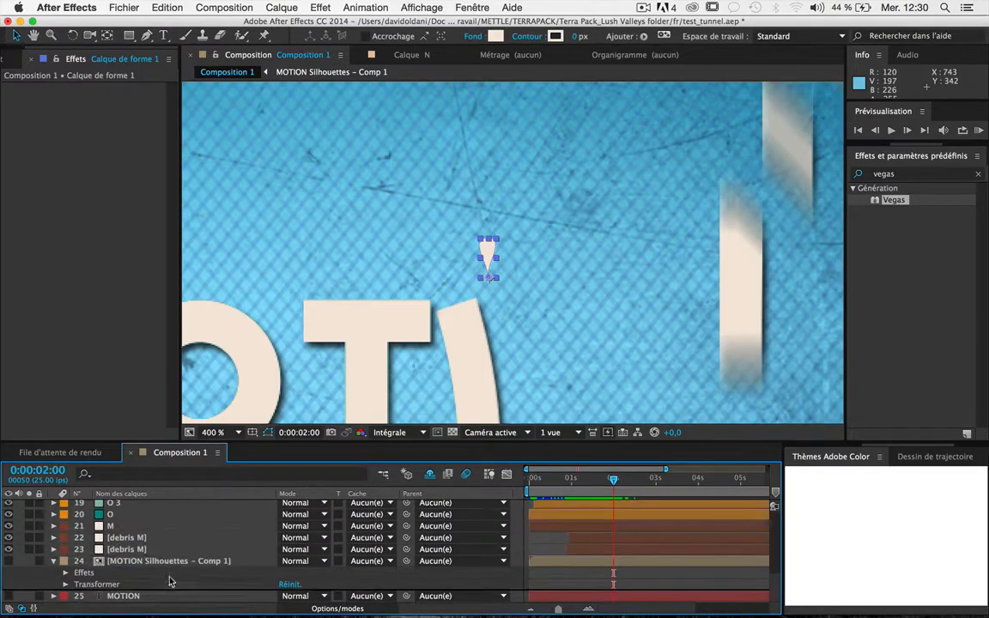
{"action": "scroll", "coordinate": [159, 515], "scroll_direction": "up", "scroll_amount": 3}
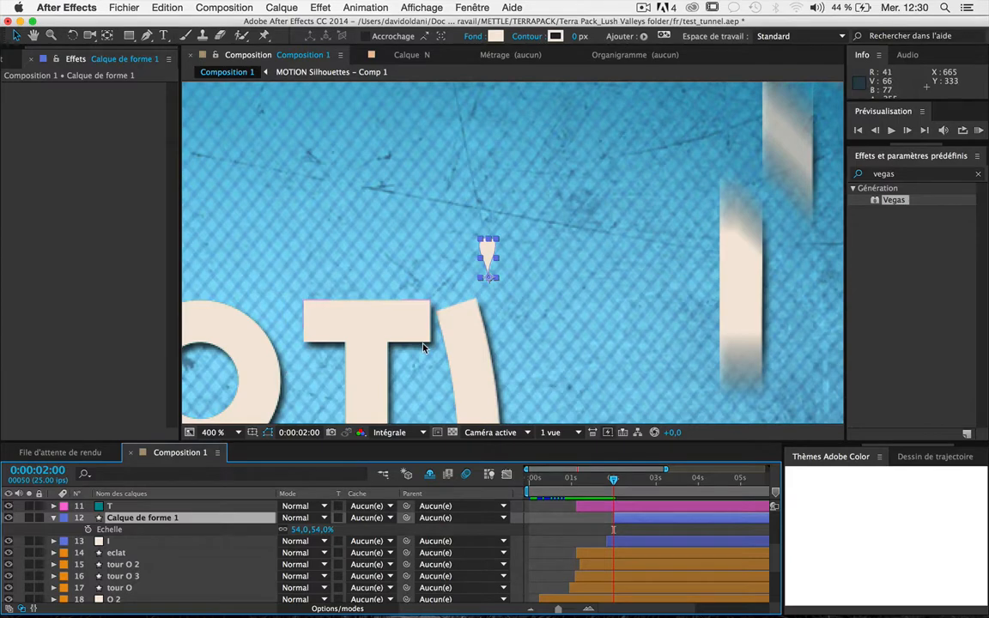
Step: Rotate the teardrop to 50°, position it at 683,329 over the I's upper end, and add Position and Rotation keyframes at 0:00:02:00
{"action": "key", "text": "p"}
{"action": "key", "text": "shift+r"}
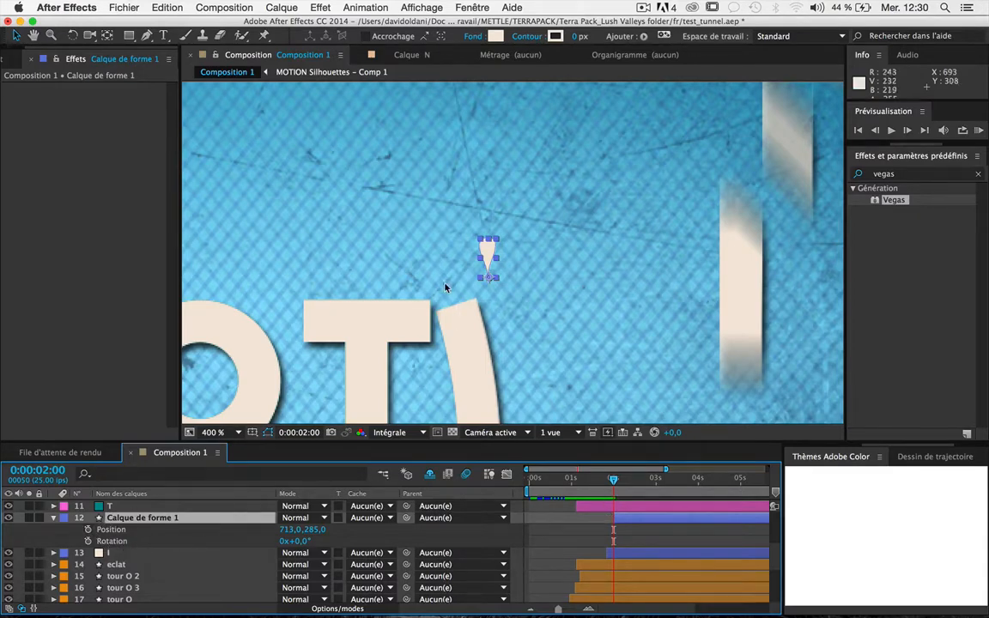
{"action": "left_click_drag", "start_coordinate": [300, 540], "coordinate": [459, 324]}
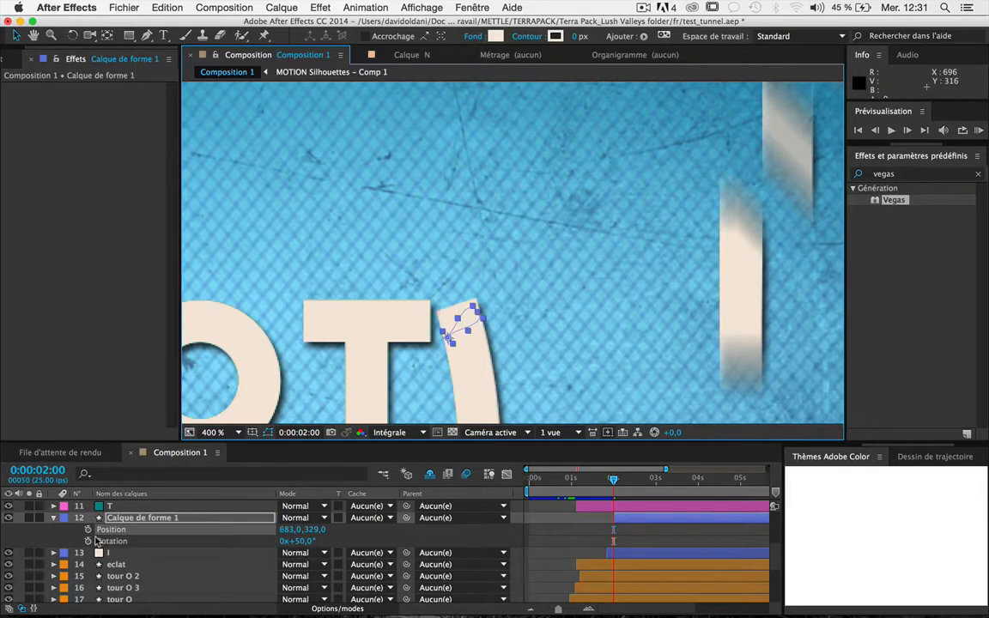
{"action": "left_click", "coordinate": [87, 530]}
{"action": "left_click", "coordinate": [87, 541]}
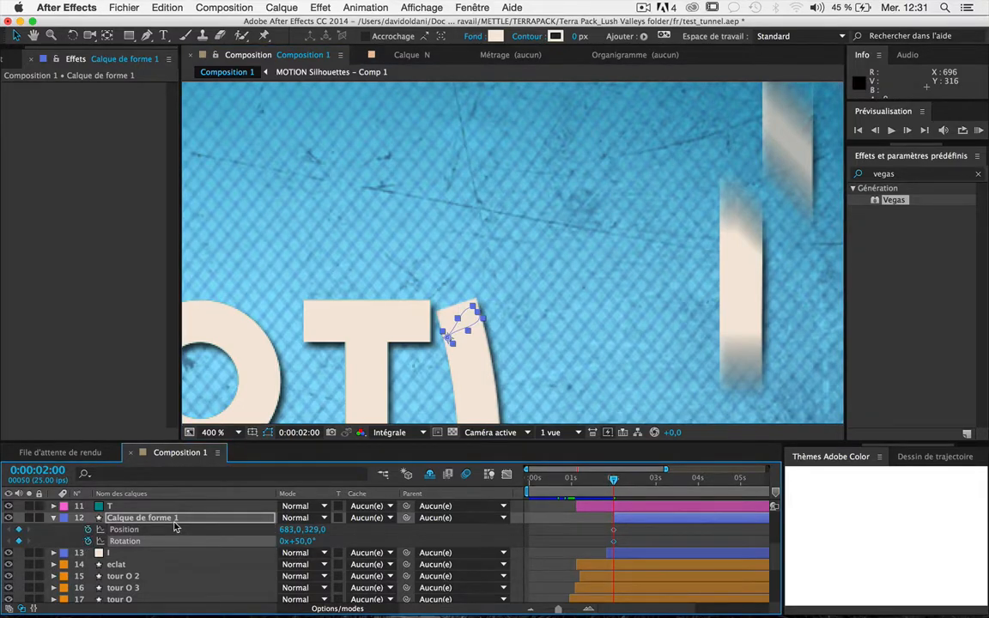
Step: Add a Scale keyframe to the teardrop at 0:00:02:00, and move it along a curved path to 783.5,321.5 at 0:00:02:02
{"action": "key", "text": "shift+s"}
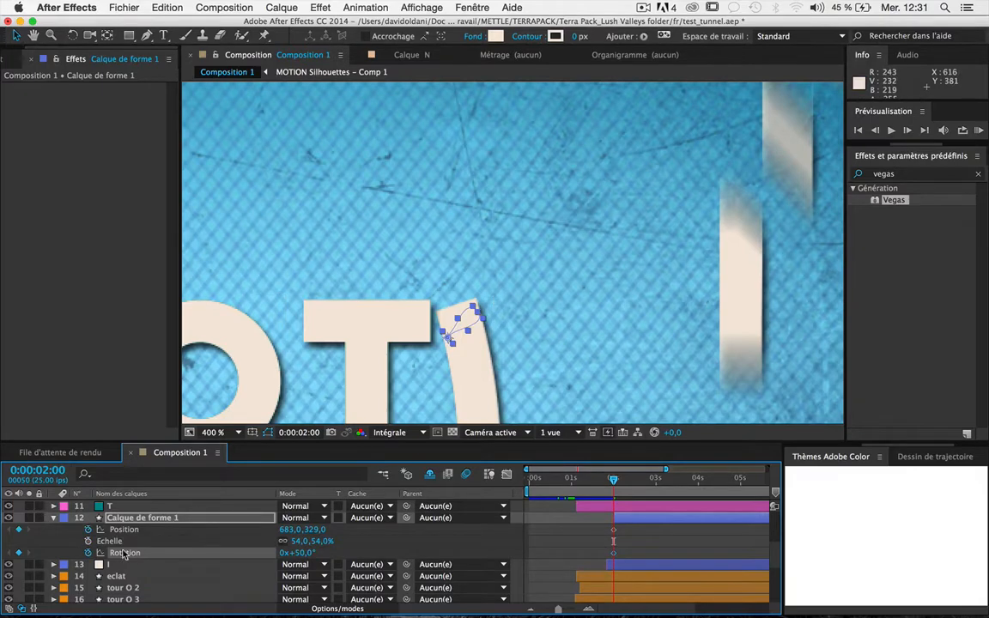
{"action": "left_click", "coordinate": [87, 542]}
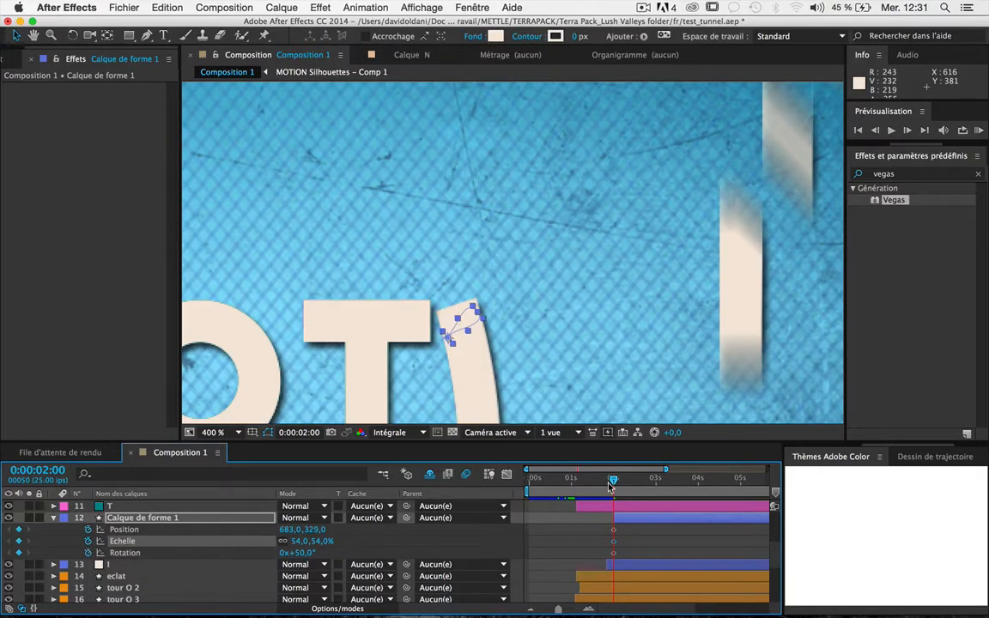
{"action": "left_click_drag", "start_coordinate": [614, 485], "coordinate": [615, 485]}
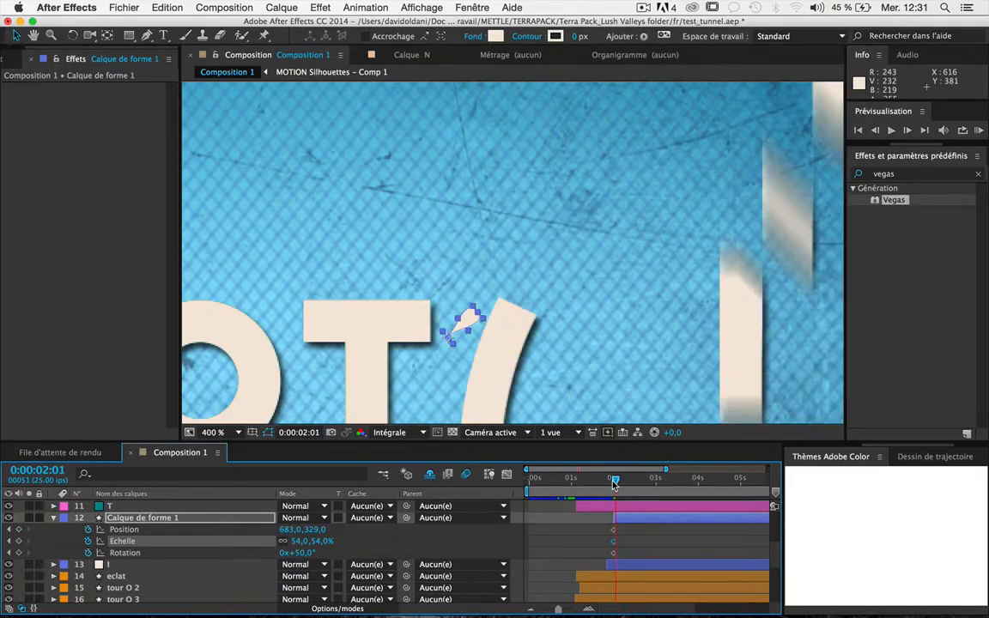
{"action": "key", "text": "Page_Up"}
{"action": "key", "text": "Page_Down"}
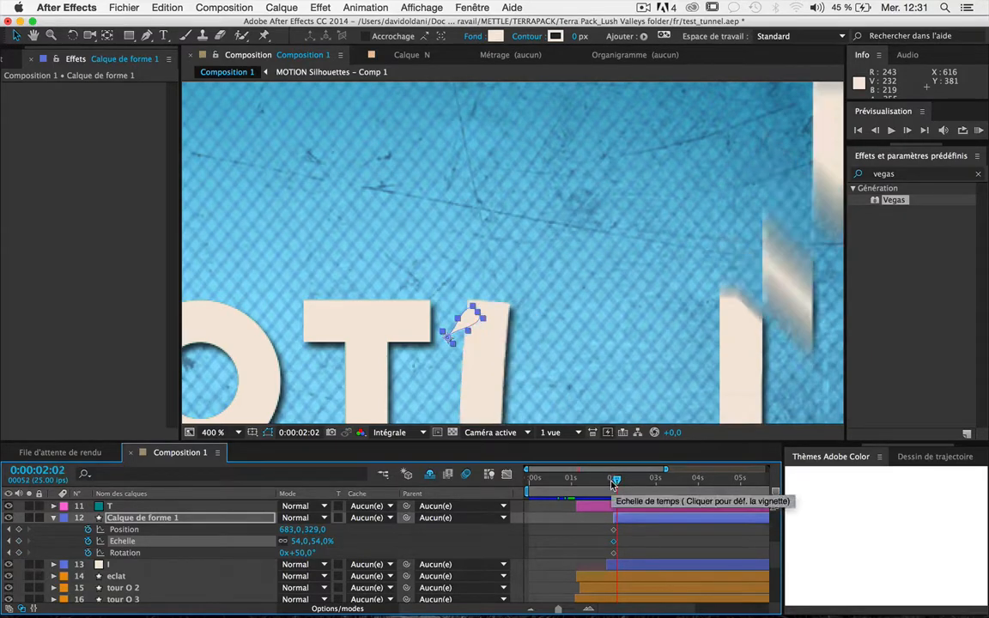
{"action": "key", "text": "Page_Up"}
{"action": "key", "text": "Page_Down"}
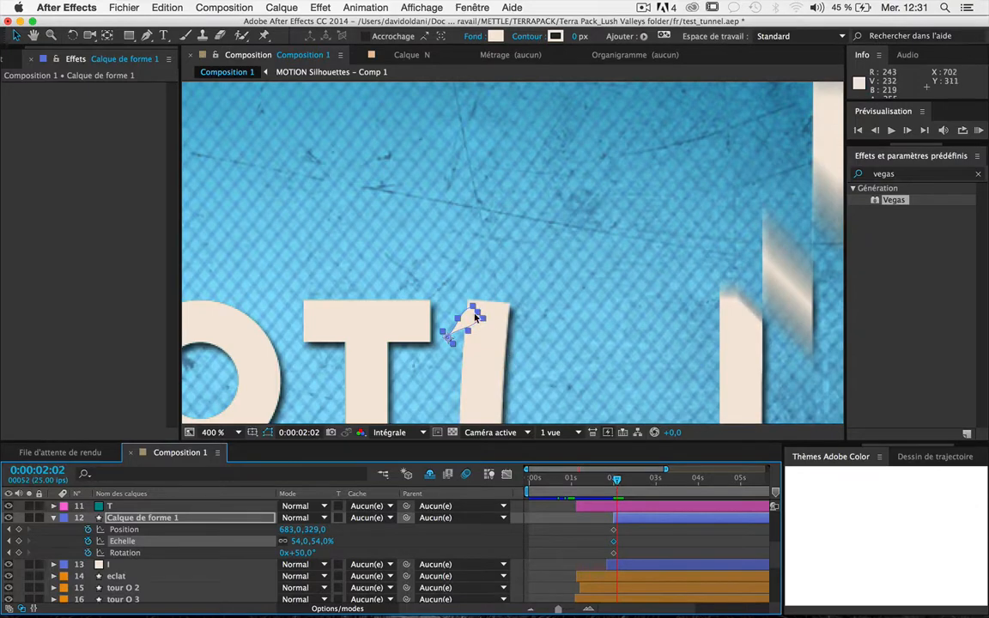
{"action": "left_click_drag", "start_coordinate": [480, 315], "coordinate": [518, 298]}
{"action": "left_click_drag", "start_coordinate": [449, 337], "coordinate": [463, 318]}
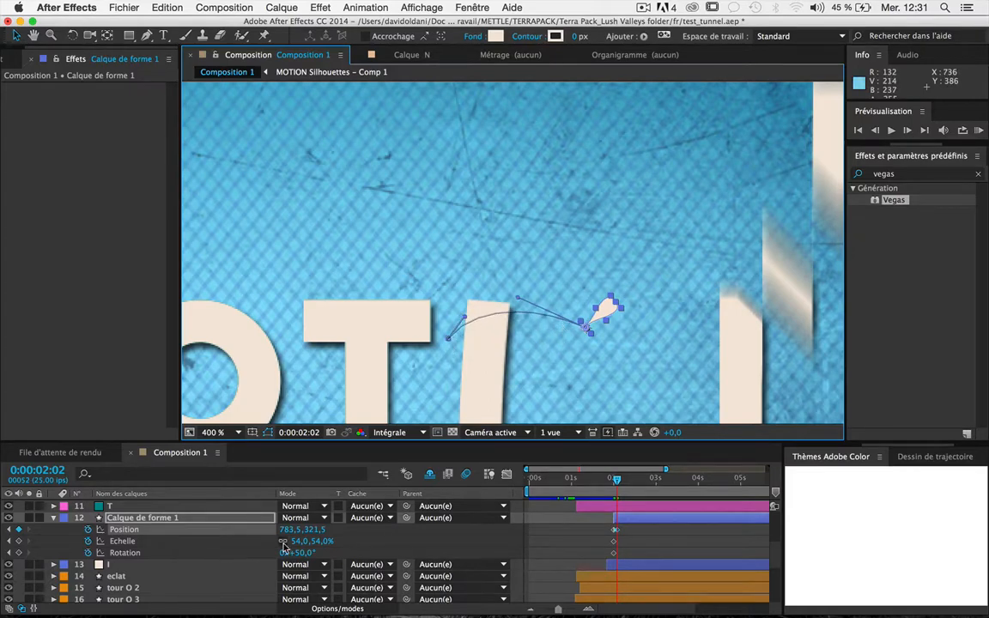
Step: Set the teardrop's rotation to 117° and scale to 0 % at 0:00:02:02, and preview the motion
{"action": "left_click_drag", "start_coordinate": [296, 554], "coordinate": [397, 554]}
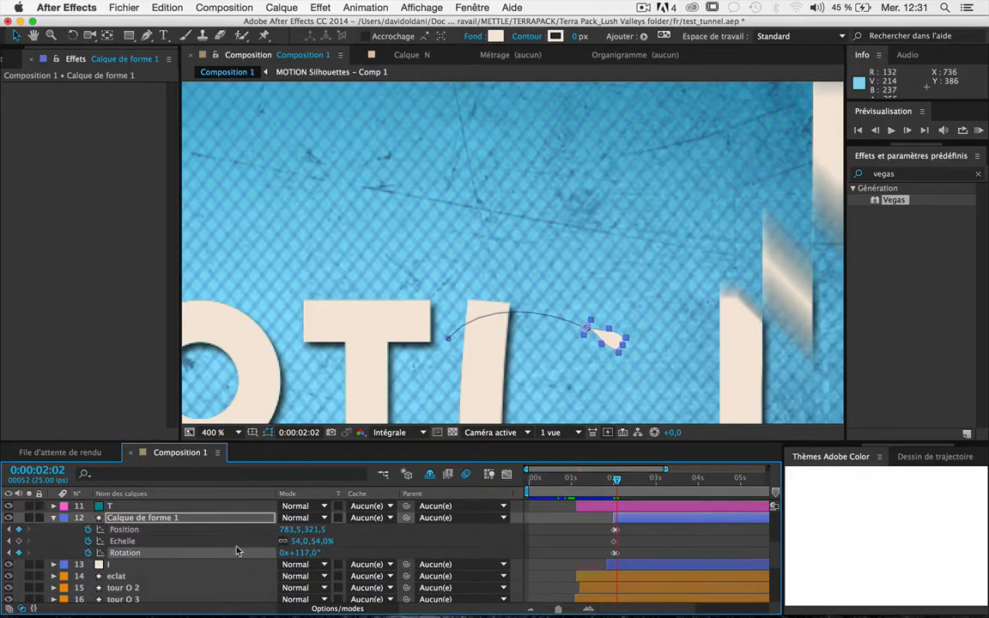
{"action": "key", "text": "Return"}
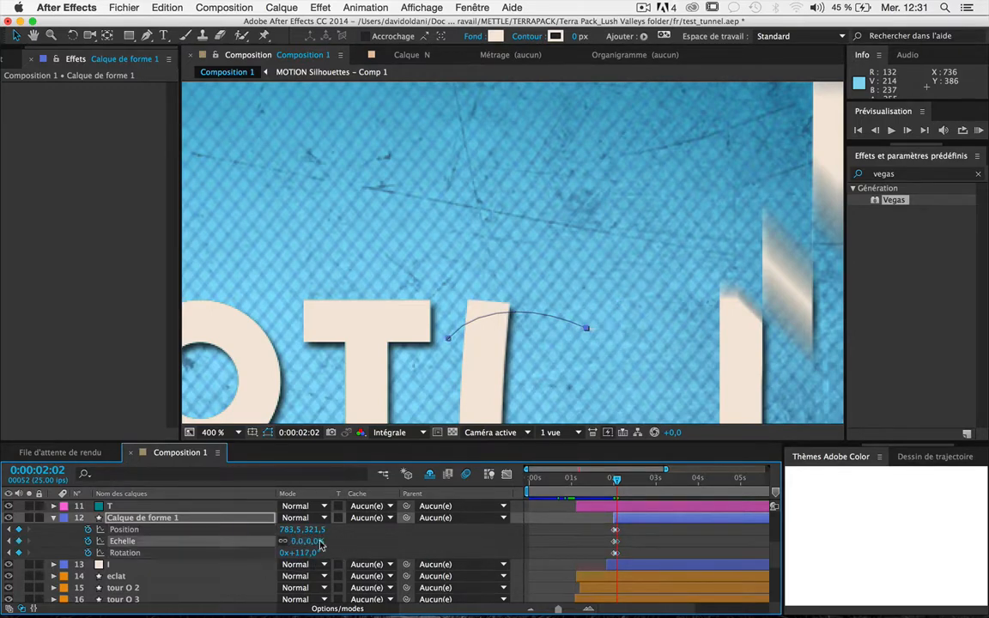
{"action": "left_click_drag", "start_coordinate": [601, 492], "coordinate": [612, 487]}
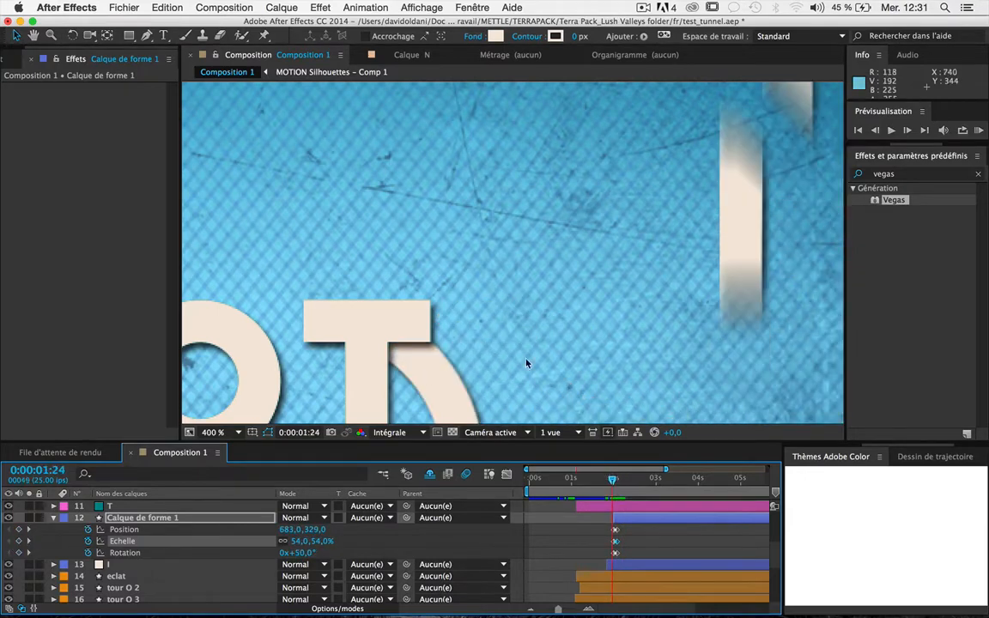
{"action": "left_click", "coordinate": [473, 322]}
{"action": "key", "text": "space"}
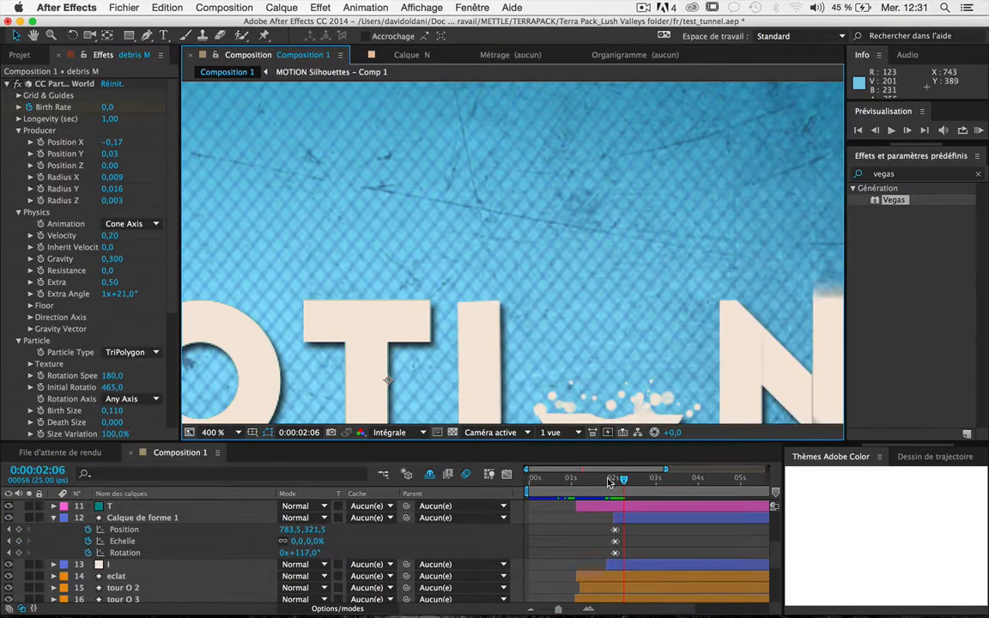
Step: Move the teardrop's ending Position, Scale and Rotation keyframes together to about 0:00:02:06, and preview the slower motion
{"action": "left_click_drag", "start_coordinate": [609, 482], "coordinate": [618, 483]}
{"action": "left_click", "coordinate": [615, 553]}
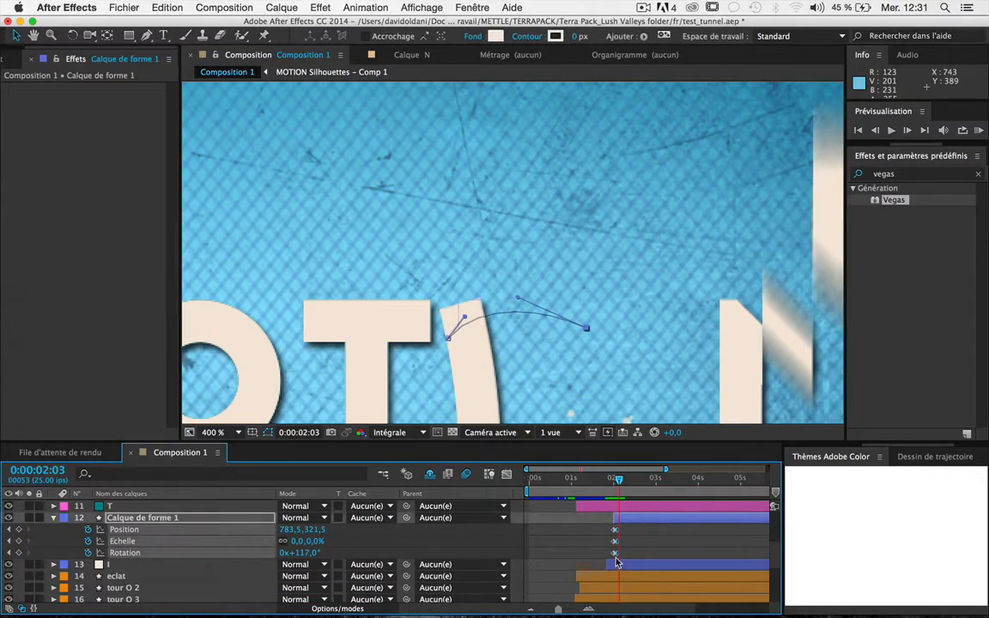
{"action": "left_click_drag", "start_coordinate": [616, 558], "coordinate": [622, 558]}
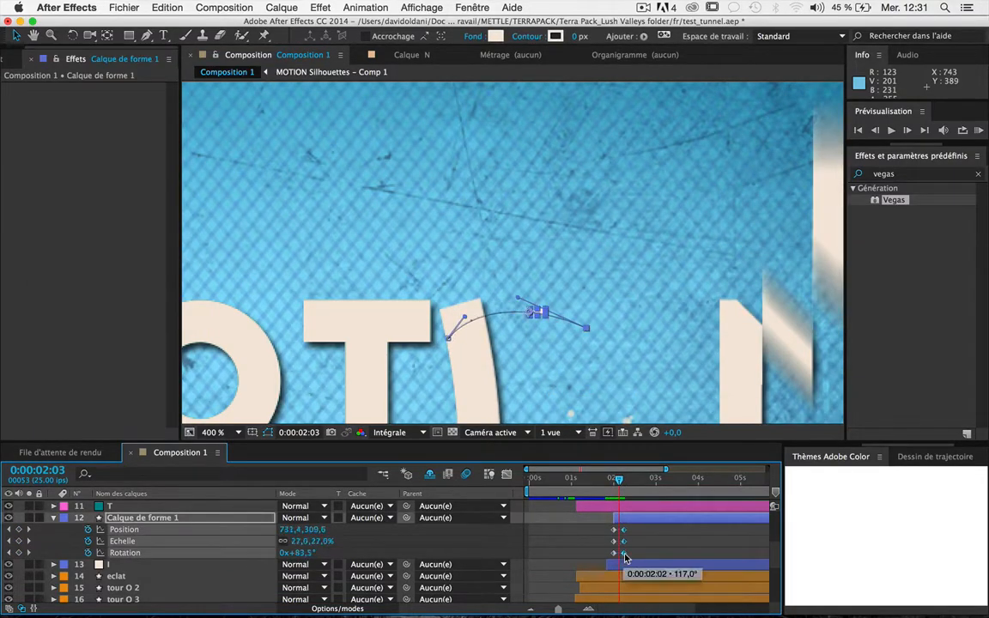
{"action": "left_click", "coordinate": [553, 400]}
{"action": "left_click_drag", "start_coordinate": [605, 478], "coordinate": [577, 475]}
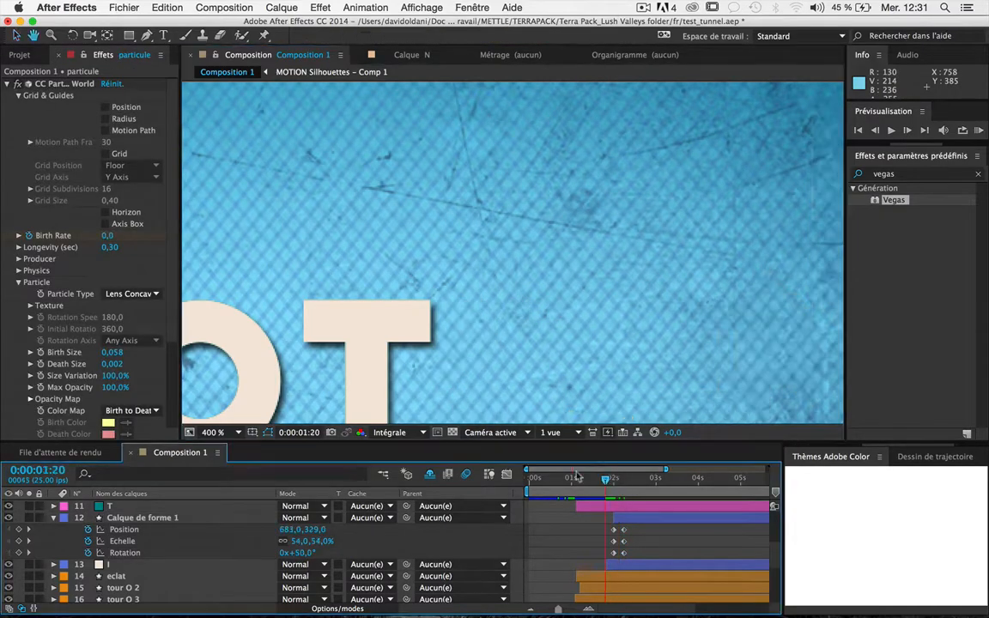
{"action": "key", "text": "space"}
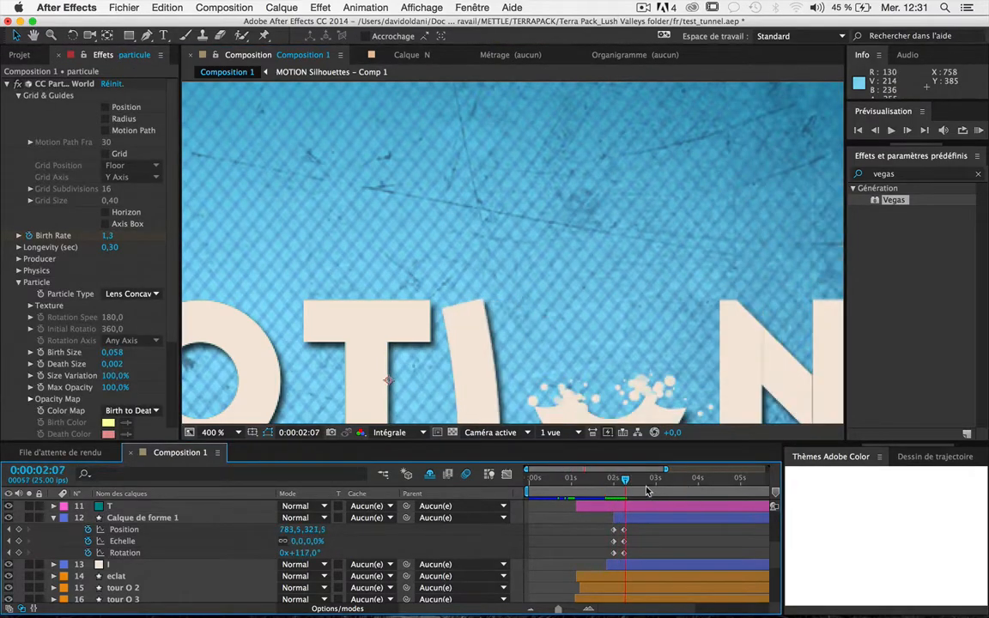
Step: Try shifting Calque de forme 1 with its keyframes to start at about 0:00:01:23, and preview the timing
{"action": "left_click_drag", "start_coordinate": [647, 491], "coordinate": [624, 526]}
{"action": "left_click", "coordinate": [601, 485]}
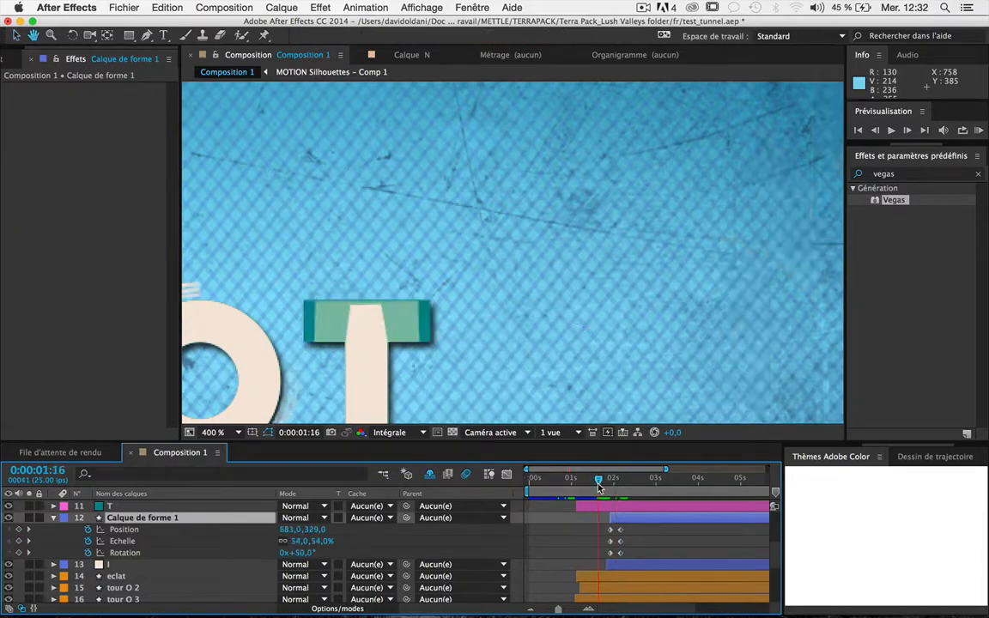
{"action": "key", "text": "space"}
{"action": "key", "text": "space"}
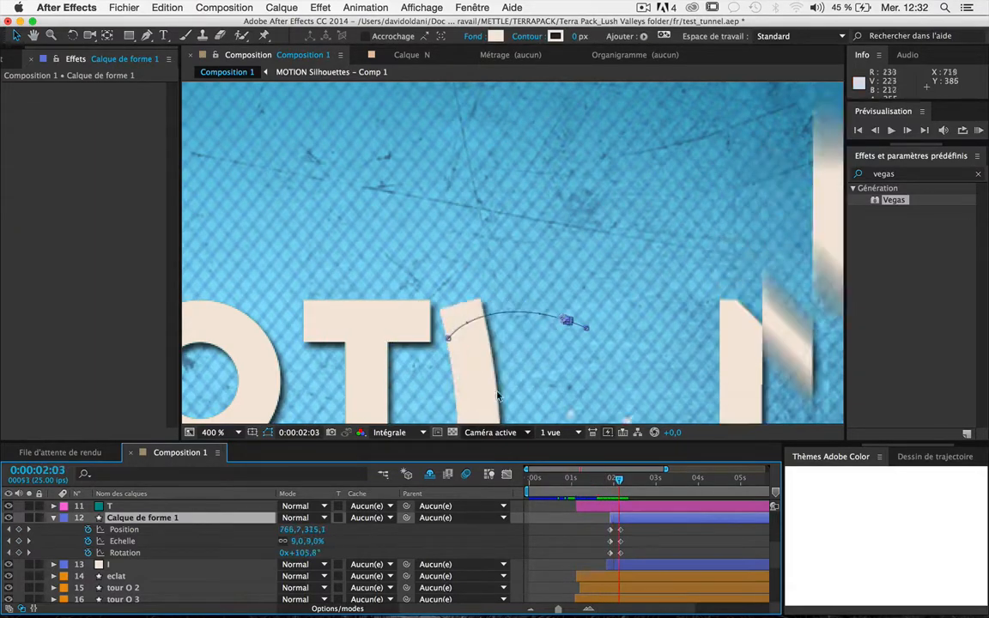
{"action": "left_click", "coordinate": [449, 384]}
{"action": "left_click", "coordinate": [593, 487]}
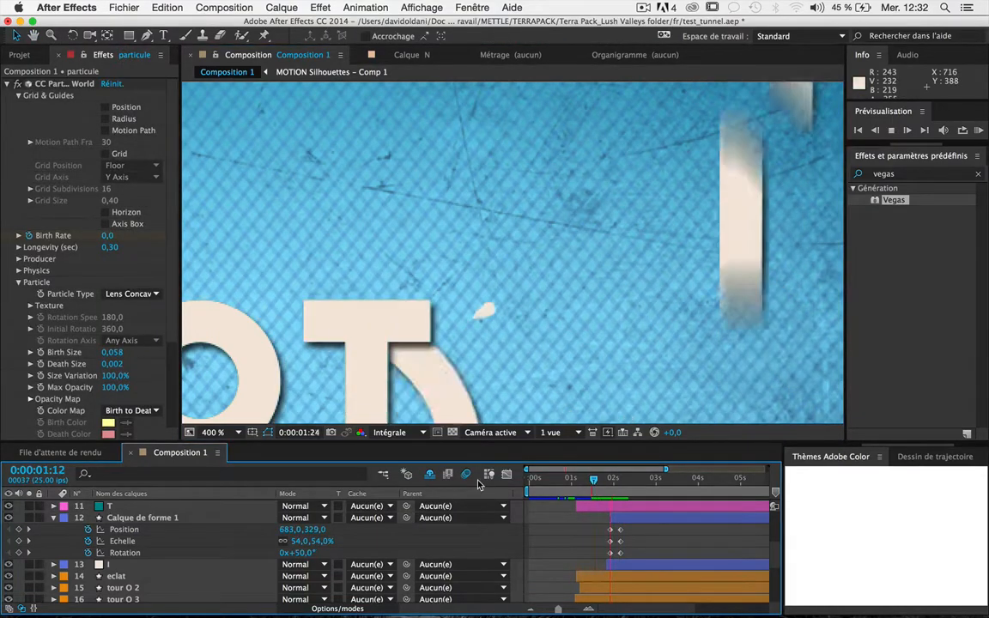
{"action": "key", "text": "space"}
Step: Shift Calque de forme 1 with its keyframes so that the layer starts at 0:00:02:01
{"action": "scroll", "coordinate": [515, 386], "scroll_direction": "down", "scroll_amount": 1}
{"action": "left_click_drag", "start_coordinate": [596, 478], "coordinate": [634, 519]}
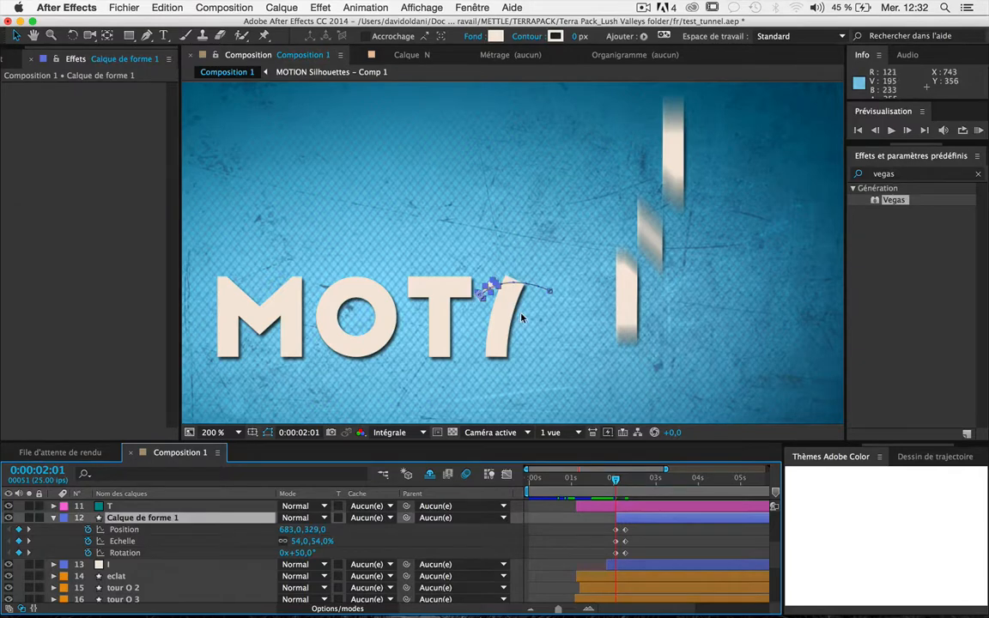
{"action": "key", "text": "period"}
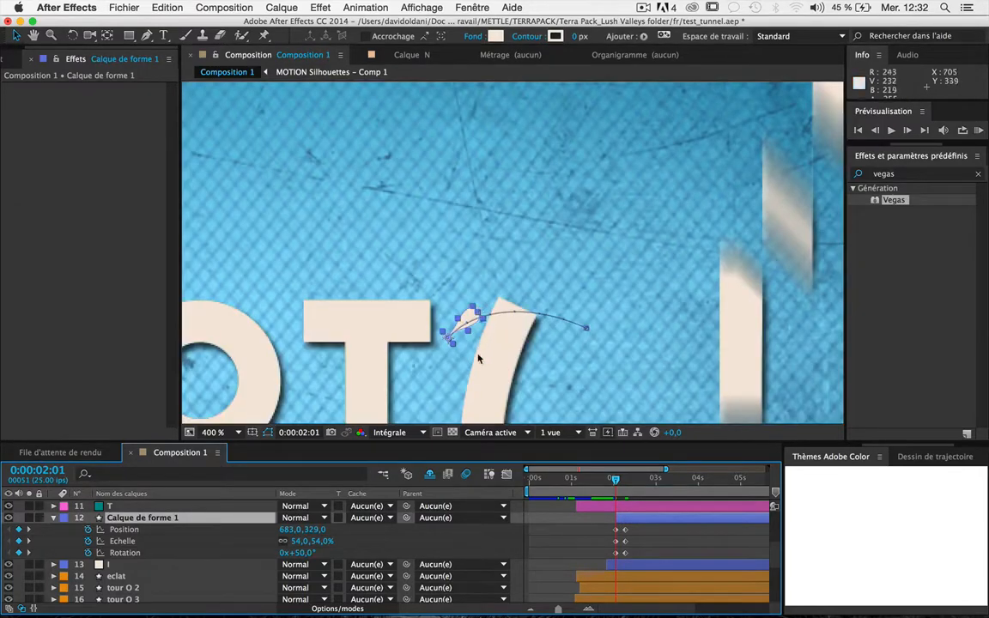
Step: Move all the teardrop's Position keyframes together so that the path starts at 717,334.5 over the I's upper end
{"action": "scroll", "coordinate": [479, 358], "scroll_direction": "down", "scroll_amount": 5}
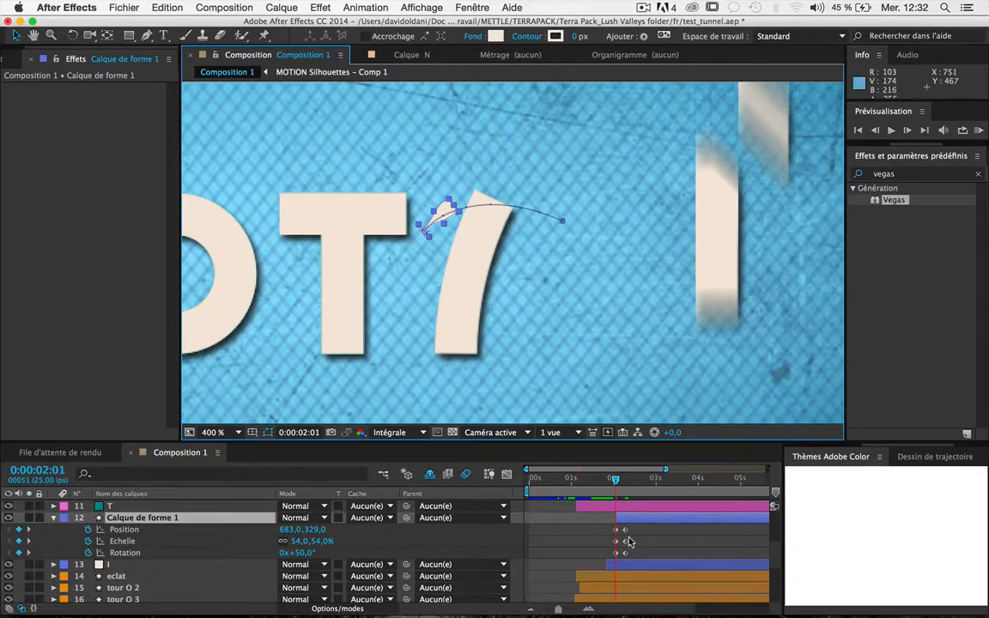
{"action": "left_click", "coordinate": [118, 531]}
{"action": "left_click_drag", "start_coordinate": [421, 228], "coordinate": [468, 236]}
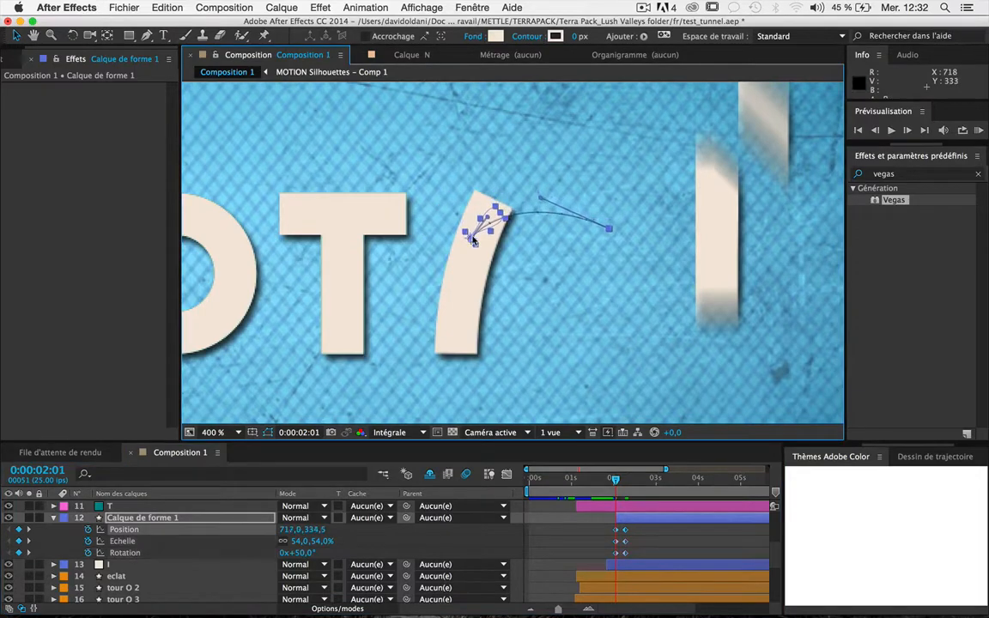
Step: Play back and scrub from about 0:00:01:05 to 0:00:02:05 to examine the teardrop flying off the I
{"action": "key", "text": "space"}
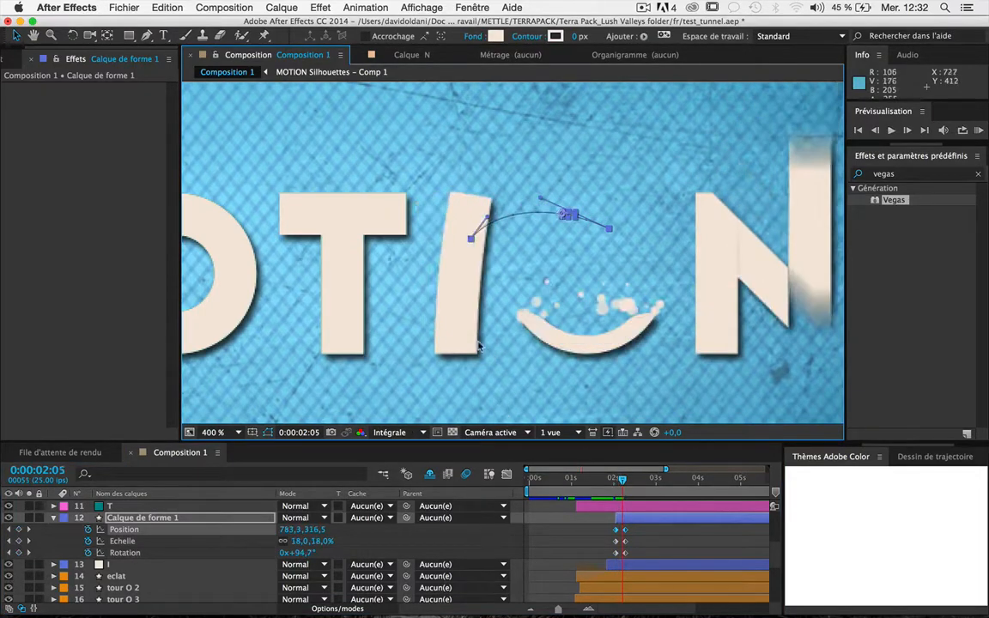
{"action": "left_click", "coordinate": [464, 388]}
{"action": "left_click", "coordinate": [594, 481]}
{"action": "key", "text": "space"}
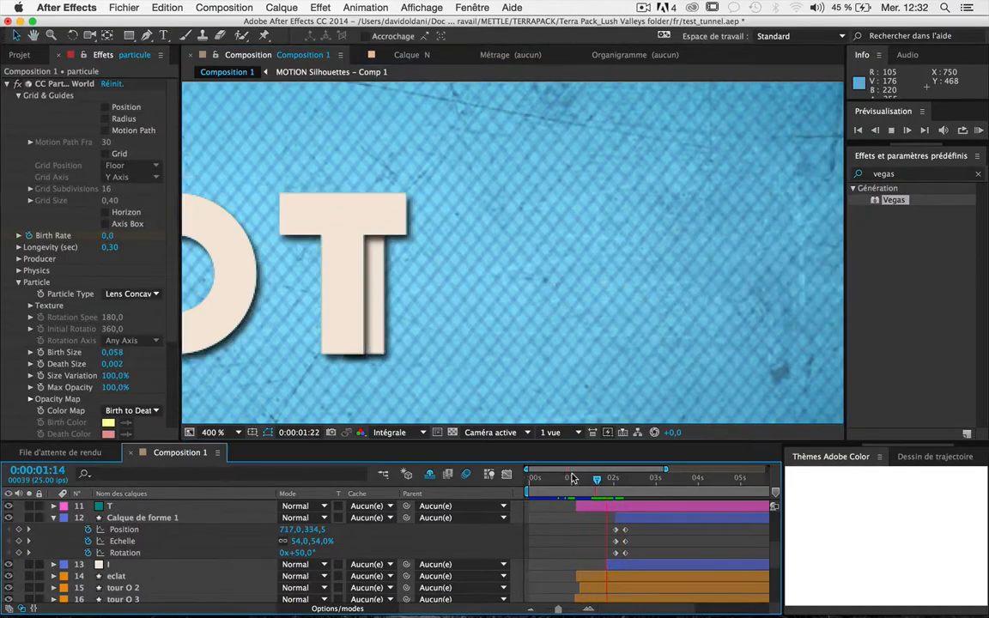
{"action": "key", "text": "space"}
{"action": "left_click", "coordinate": [580, 481]}
{"action": "key", "text": "space"}
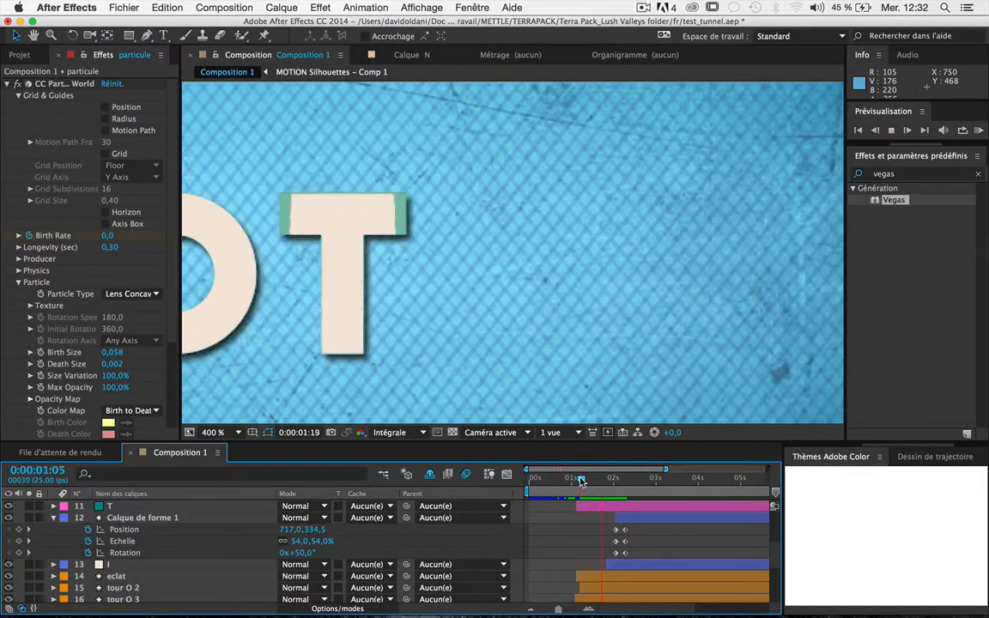
{"action": "key", "text": "space"}
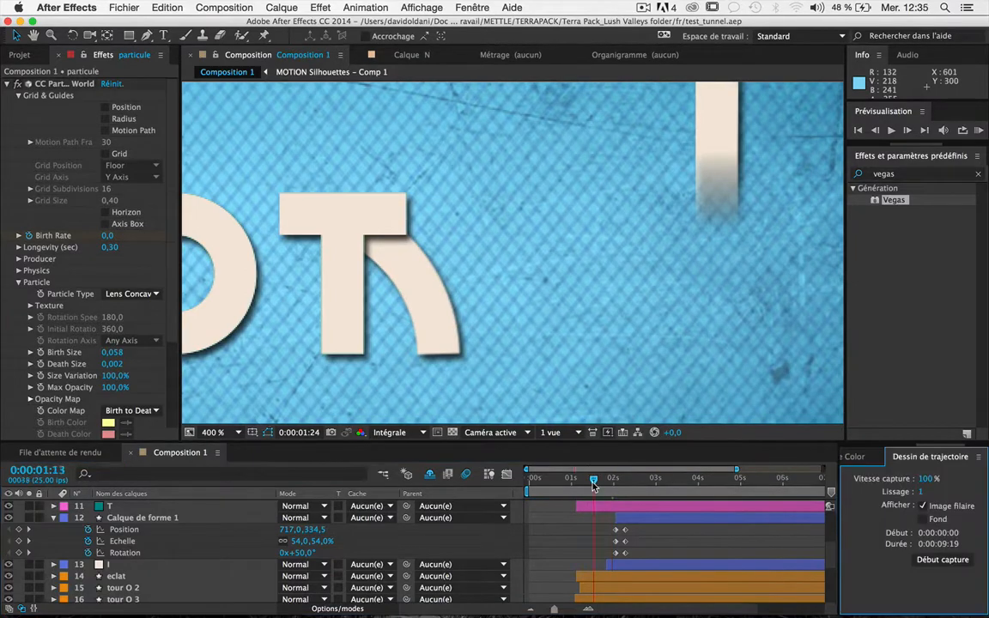
{"action": "key", "text": "space"}
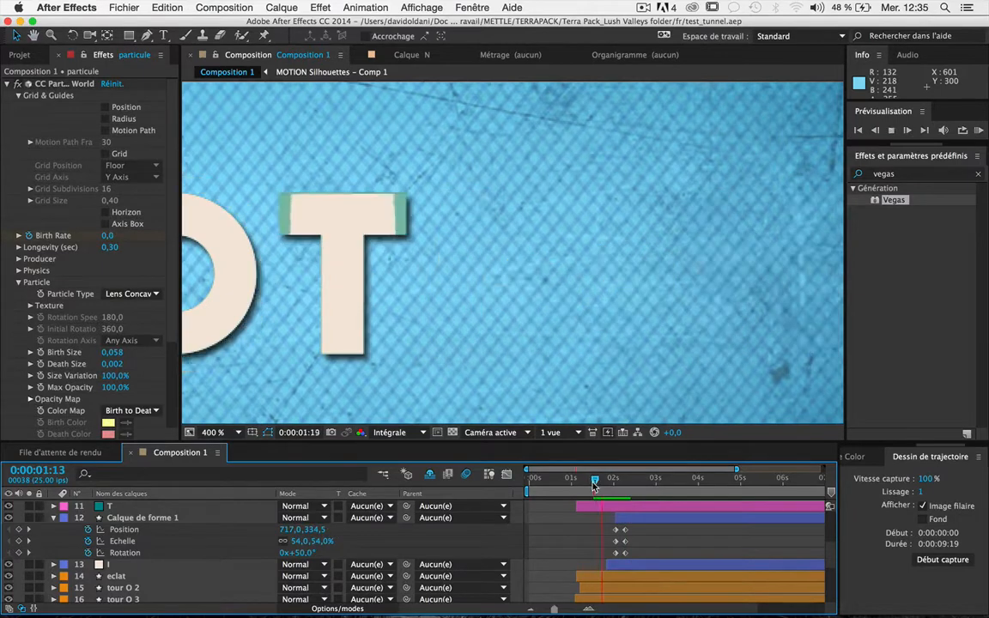
{"action": "left_click_drag", "start_coordinate": [593, 486], "coordinate": [622, 488]}
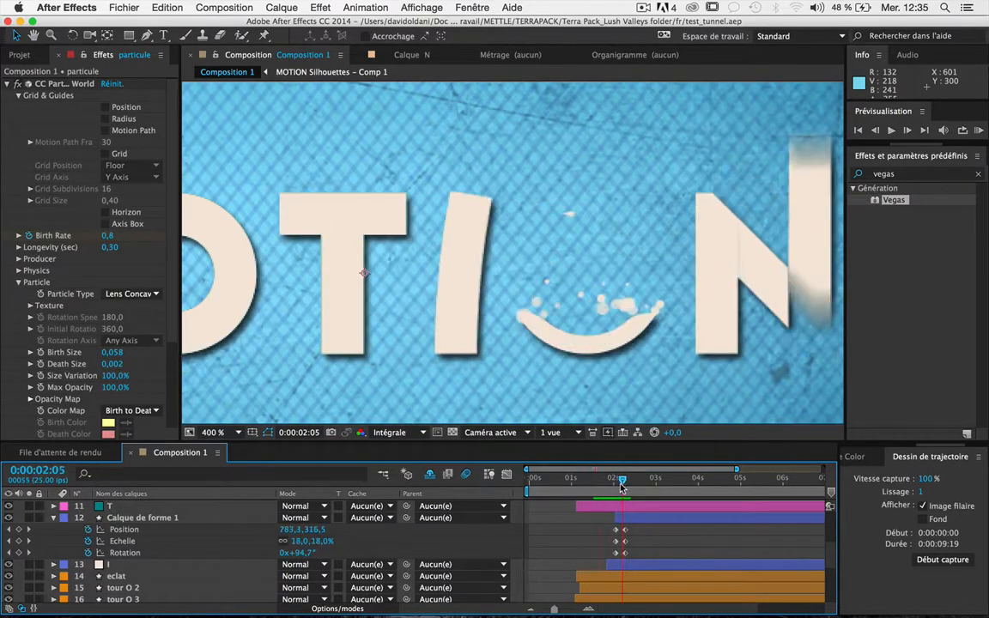
Step: Duplicate the droplet layer Calque de forme 1 and reveal the copy's keyframed properties
{"action": "left_click", "coordinate": [127, 530]}
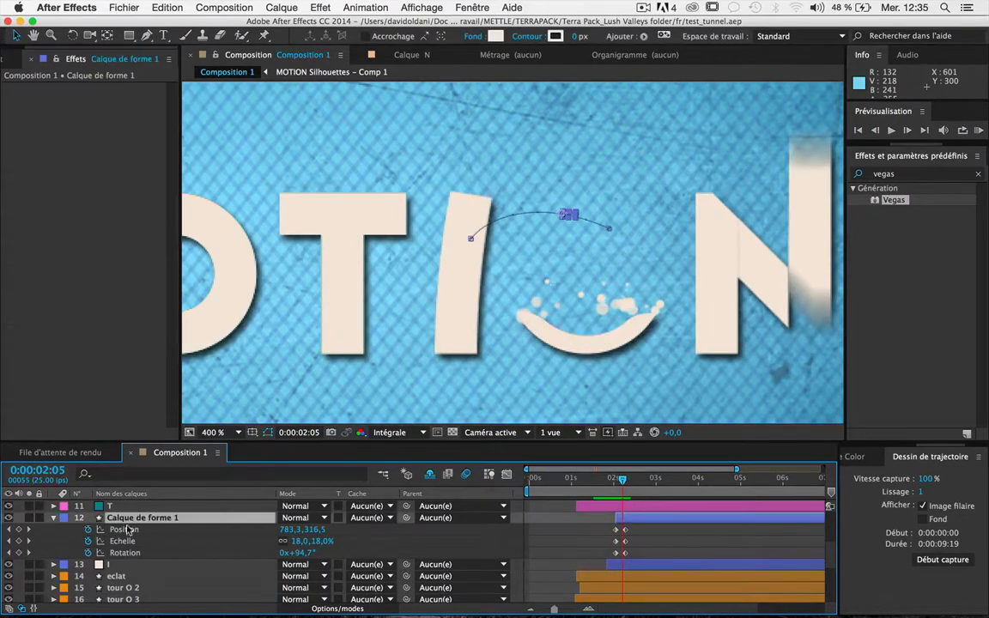
{"action": "left_click", "coordinate": [72, 537]}
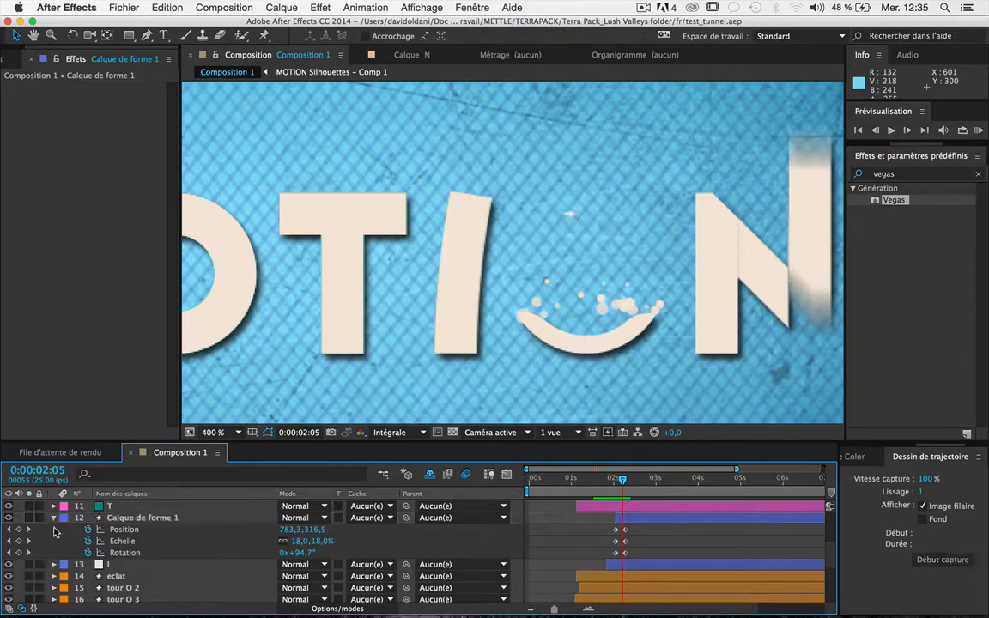
{"action": "left_click", "coordinate": [129, 518]}
{"action": "key", "text": "super+d"}
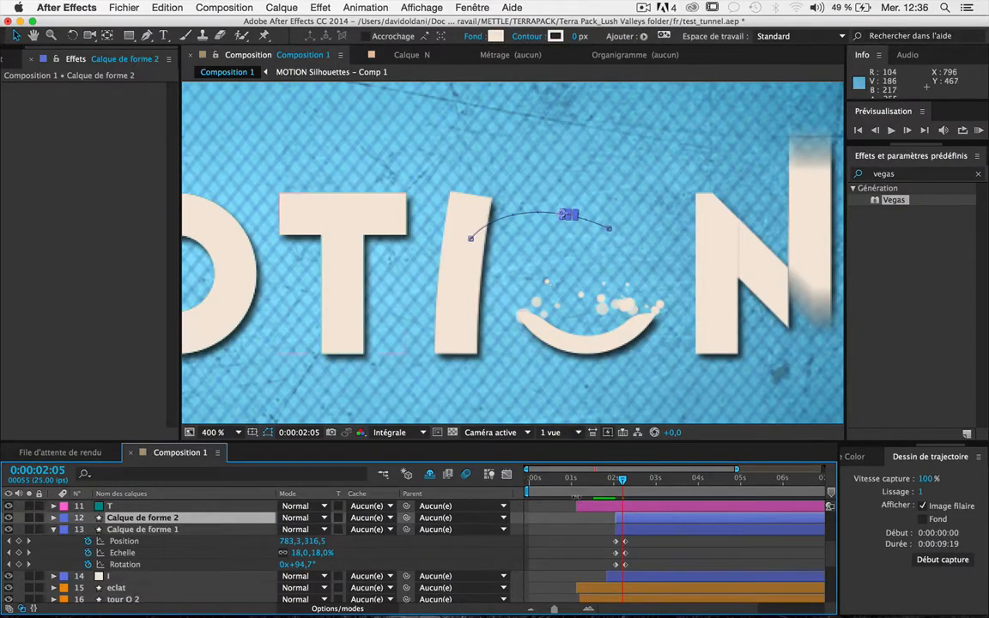
{"action": "key", "text": "u"}
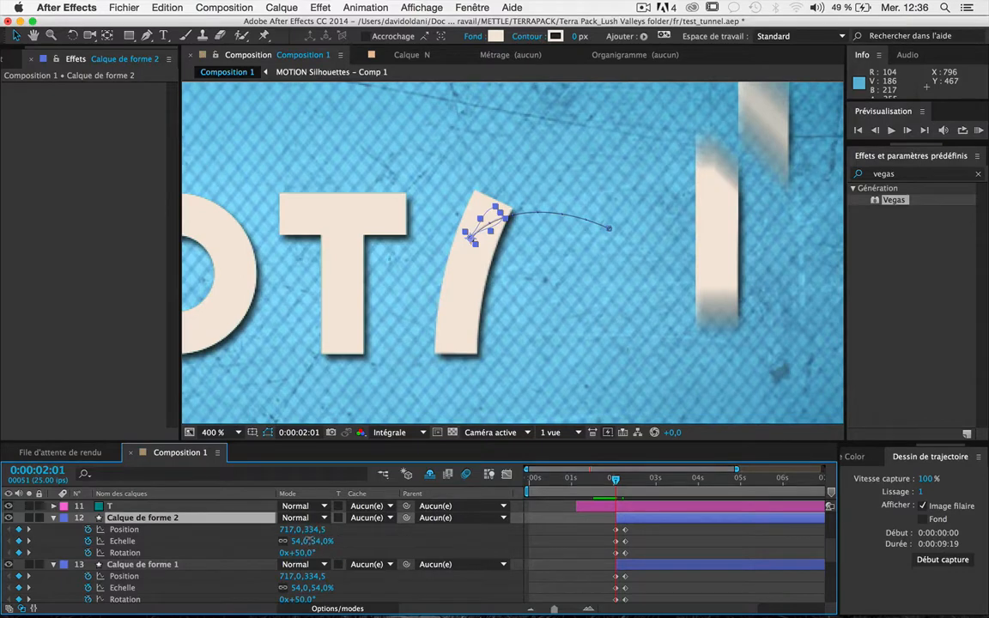
Step: At 0:00:02:01, set Calque de forme 2's scale to 41% and its rotation to 33°
{"action": "left_click_drag", "start_coordinate": [306, 541], "coordinate": [298, 541]}
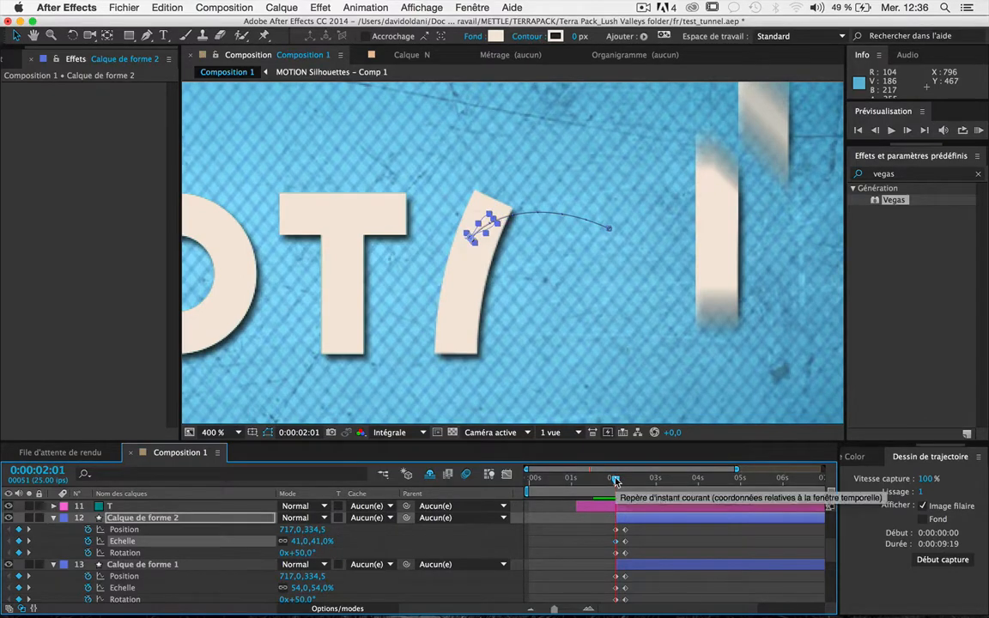
{"action": "left_click", "coordinate": [126, 555]}
{"action": "left_click", "coordinate": [118, 533], "text": "shift"}
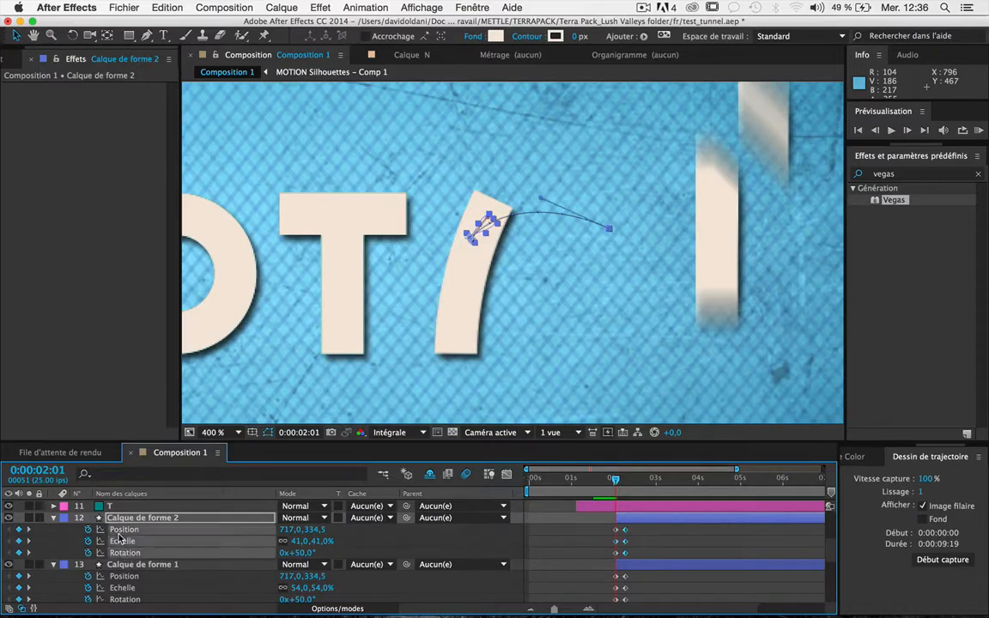
{"action": "mouse_move", "coordinate": [298, 554]}
{"action": "left_mouse_down"}
{"action": "mouse_move", "coordinate": [307, 553]}
{"action": "mouse_move", "coordinate": [285, 554]}
{"action": "left_mouse_up"}
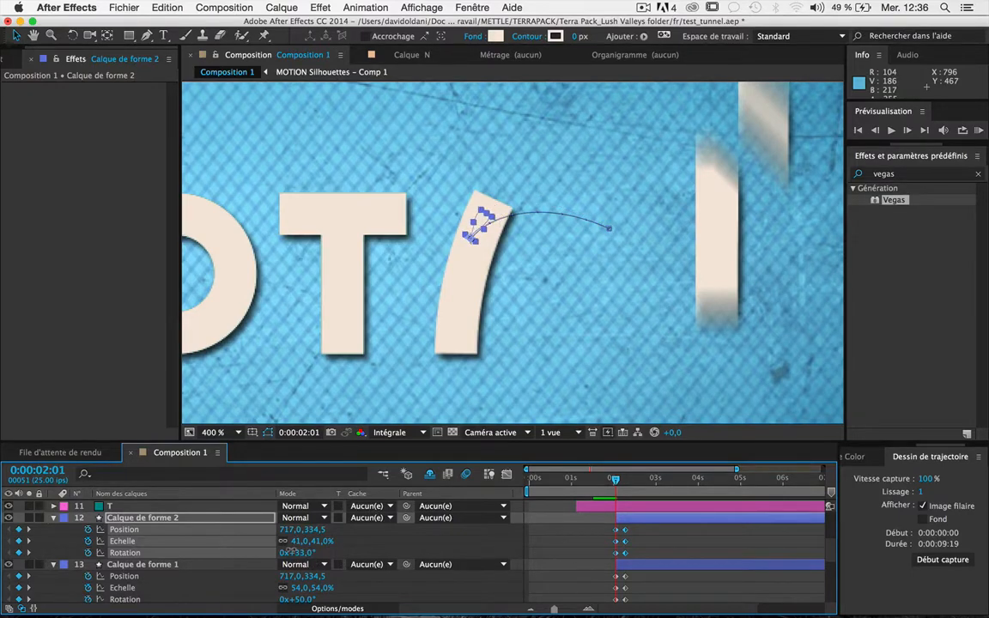
Step: Raise the end point of Calque de forme 2's motion path and adjust its curve handle for a higher arc
{"action": "left_click_drag", "start_coordinate": [611, 229], "coordinate": [606, 200]}
{"action": "left_click_drag", "start_coordinate": [537, 170], "coordinate": [537, 176]}
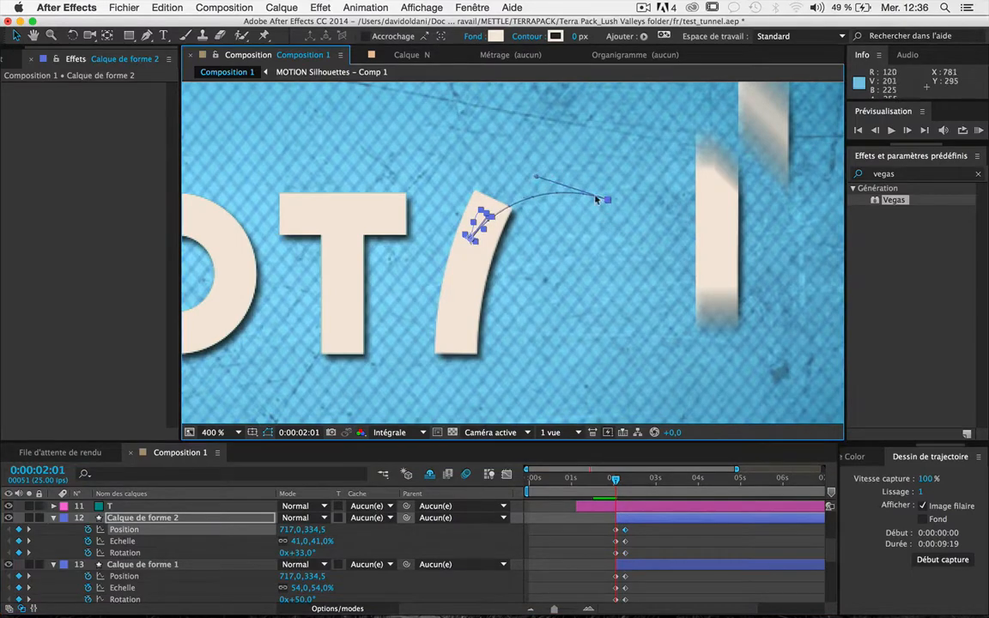
{"action": "left_click_drag", "start_coordinate": [607, 199], "coordinate": [602, 188]}
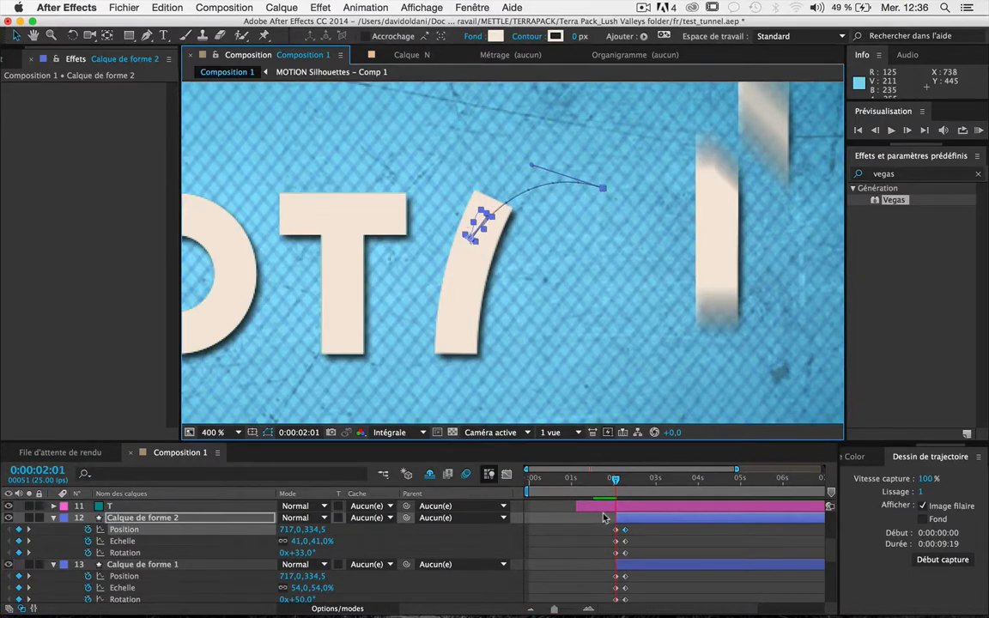
Step: Delay Calque de forme 2 with its keyframes to start at 0:00:02:03, and check the droplet motion across the following frames
{"action": "left_click_drag", "start_coordinate": [628, 522], "coordinate": [631, 522]}
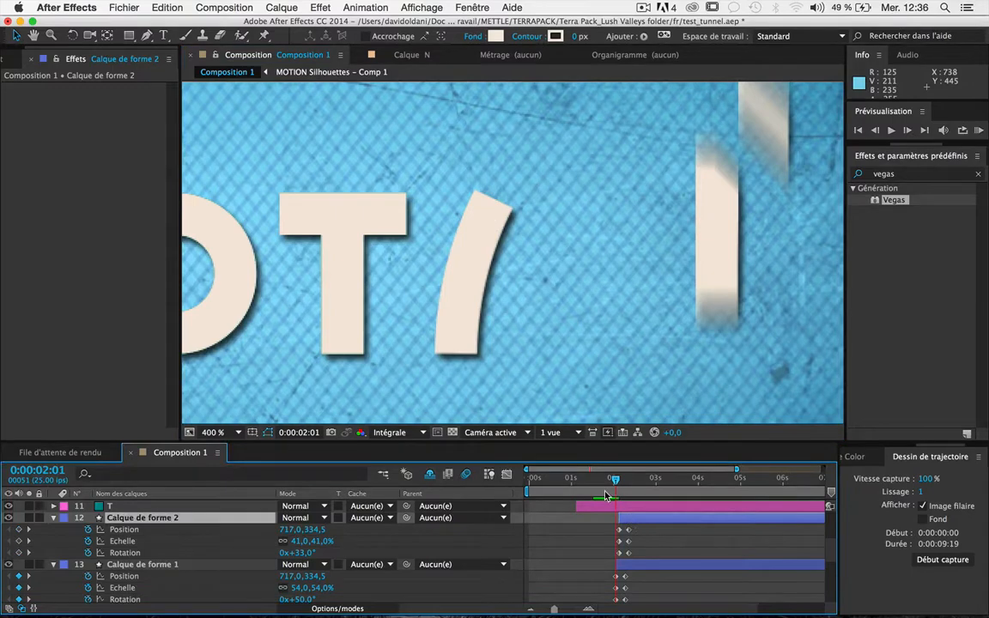
{"action": "key", "text": "Page_Down"}
{"action": "key", "text": "Page_Down"}
{"action": "key", "text": "Page_Down"}
{"action": "key", "text": "Page_Down"}
{"action": "key", "text": "Page_Down"}
{"action": "left_click", "coordinate": [386, 401]}
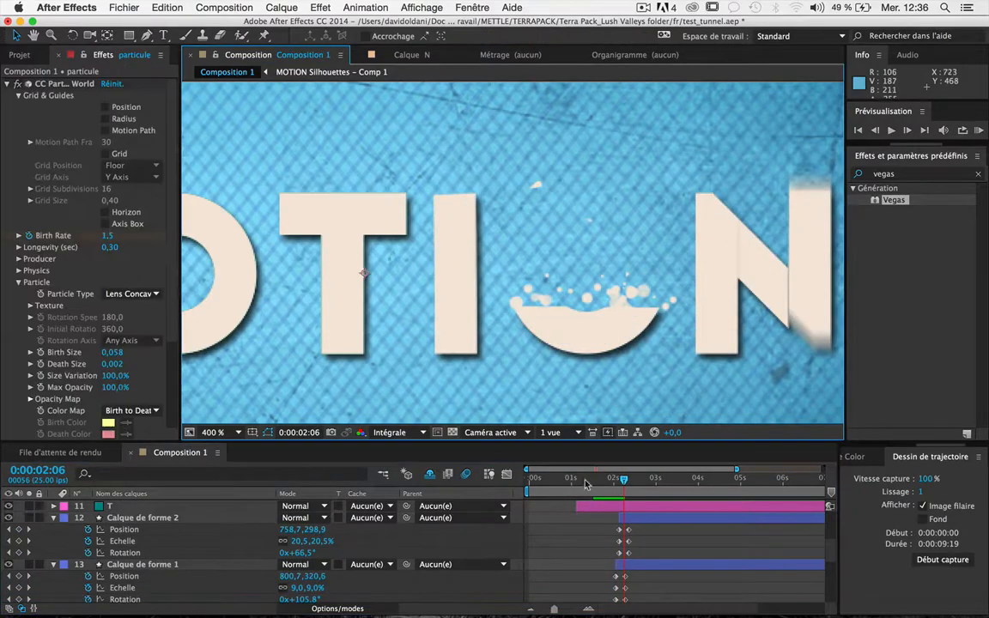
{"action": "mouse_move", "coordinate": [609, 485]}
{"action": "left_mouse_down"}
{"action": "mouse_move", "coordinate": [629, 491]}
{"action": "mouse_move", "coordinate": [618, 489]}
{"action": "left_mouse_up"}
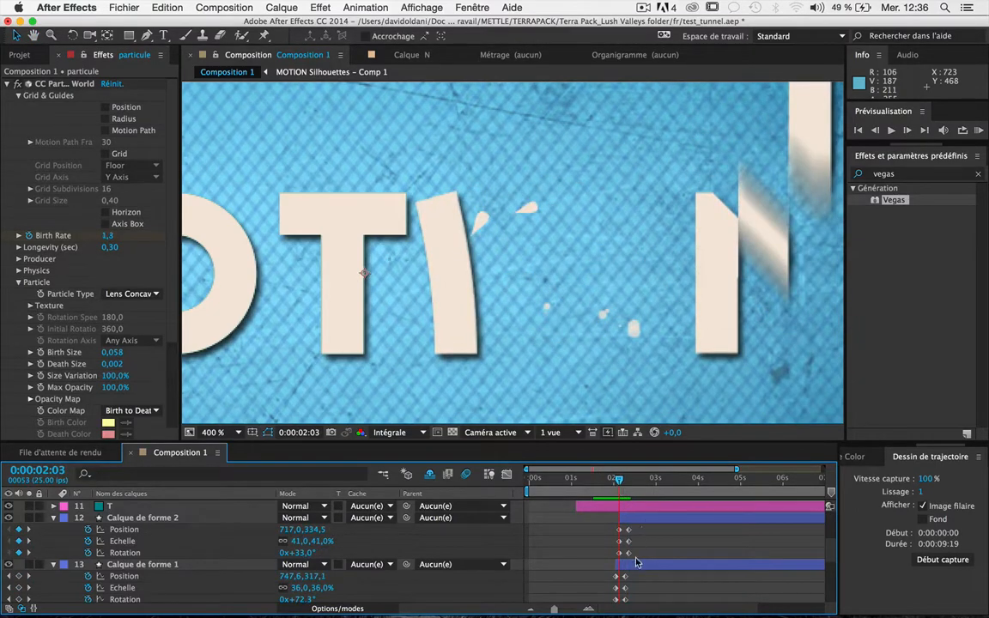
Step: At 0:00:02:03, move Calque de forme 2 to the tip of the I at 700.5, 315.5 and set its rotation to 49°
{"action": "left_click", "coordinate": [637, 564]}
{"action": "left_click", "coordinate": [637, 518]}
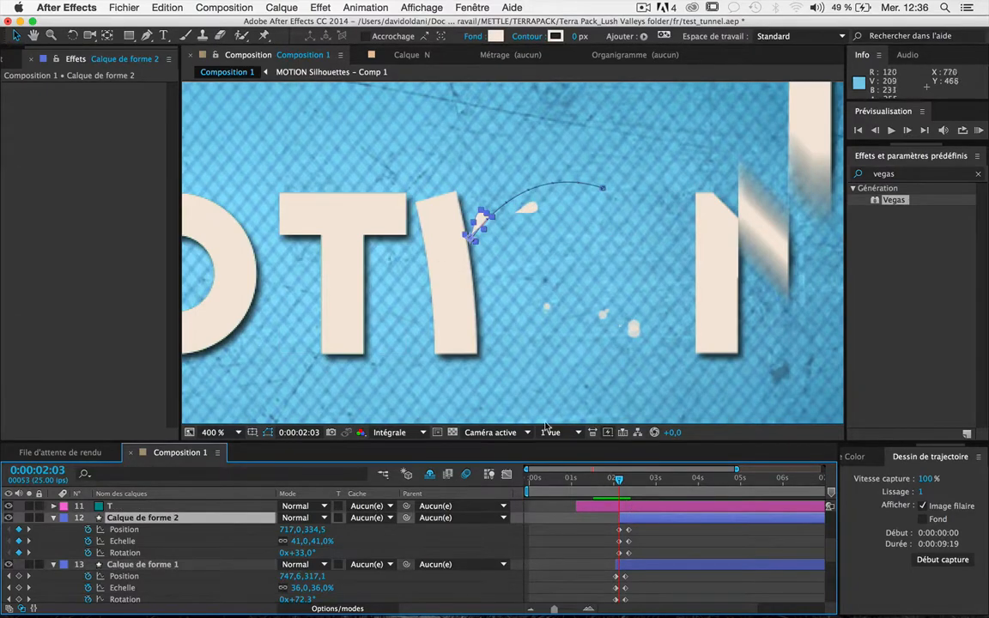
{"action": "left_click_drag", "start_coordinate": [471, 242], "coordinate": [448, 207]}
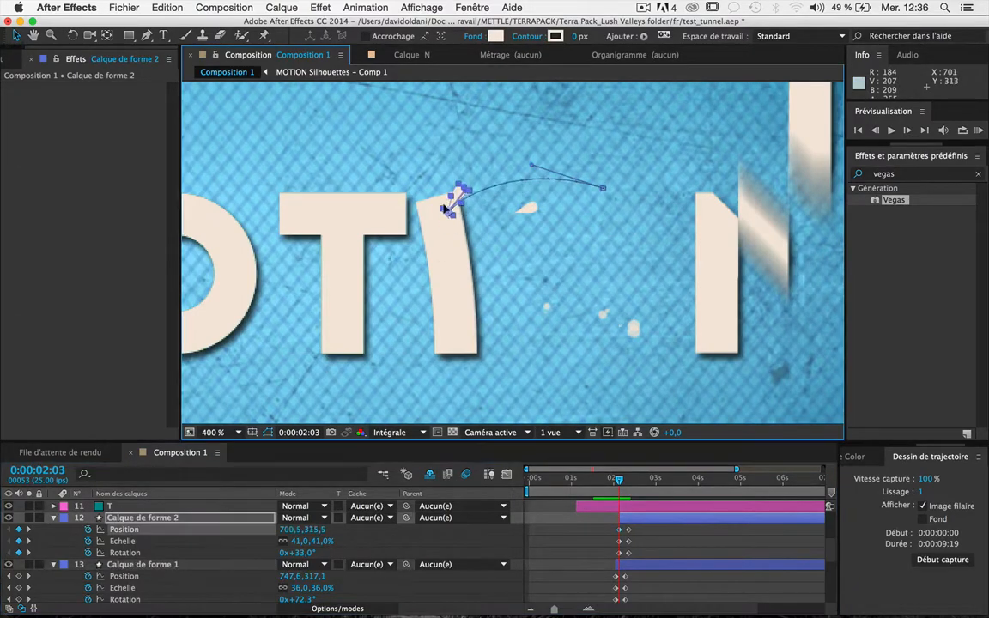
{"action": "left_click", "coordinate": [303, 547]}
{"action": "left_click", "coordinate": [305, 545]}
{"action": "left_click_drag", "start_coordinate": [302, 553], "coordinate": [310, 549]}
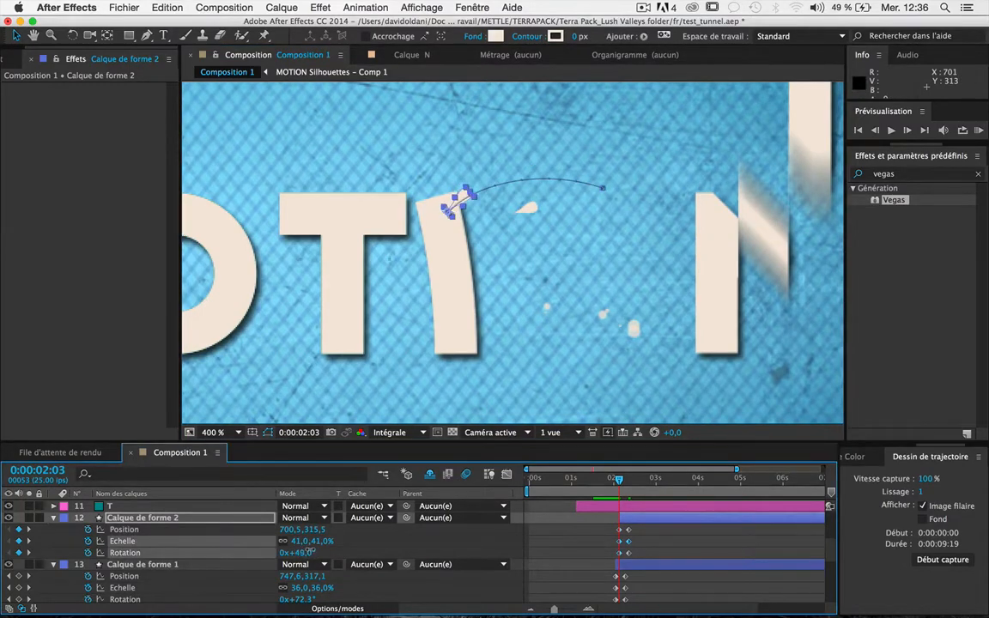
Step: Play back and scrub the animation from about 0:00:01:15 to review both droplets leaving the letter I
{"action": "left_click", "coordinate": [594, 483]}
{"action": "key", "text": "space"}
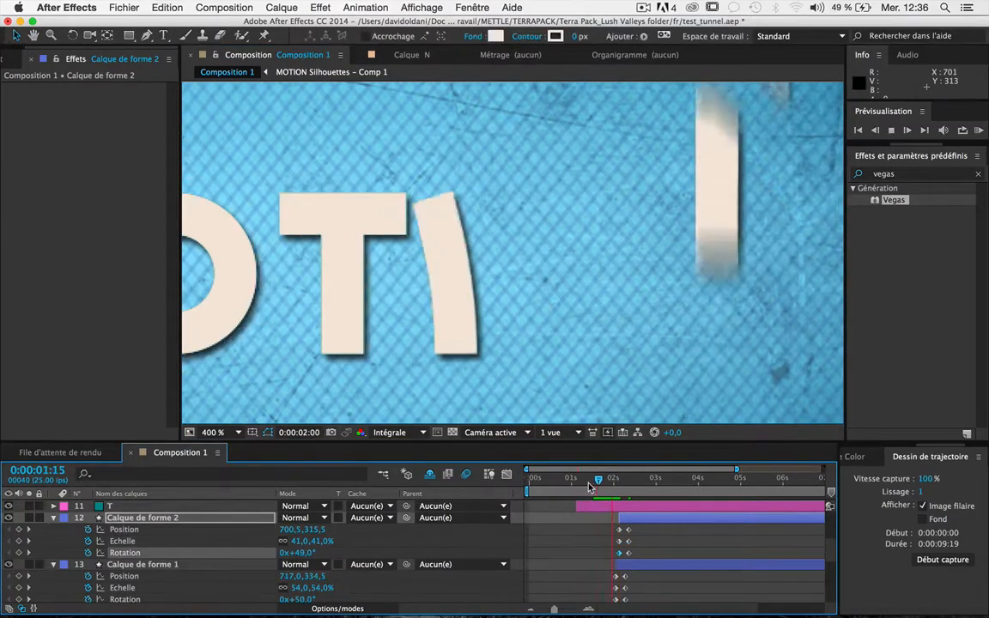
{"action": "key", "text": "space"}
{"action": "left_click", "coordinate": [498, 410]}
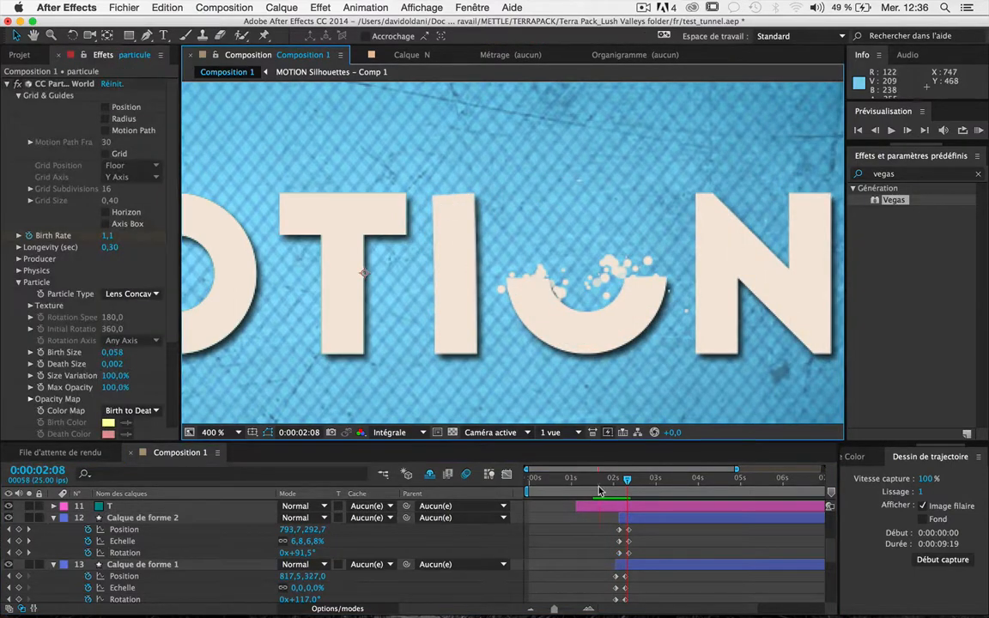
{"action": "left_click", "coordinate": [599, 485]}
{"action": "key", "text": "space"}
{"action": "key", "text": "space"}
{"action": "left_click", "coordinate": [619, 486]}
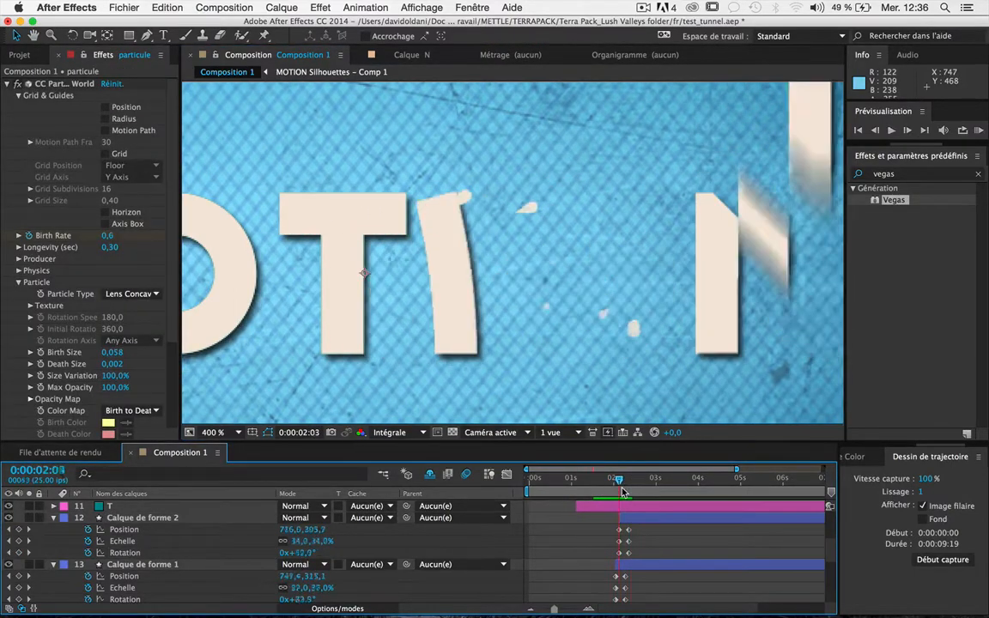
{"action": "mouse_move", "coordinate": [622, 489]}
{"action": "left_mouse_down"}
{"action": "mouse_move", "coordinate": [637, 490]}
{"action": "mouse_move", "coordinate": [623, 489]}
{"action": "left_mouse_up"}
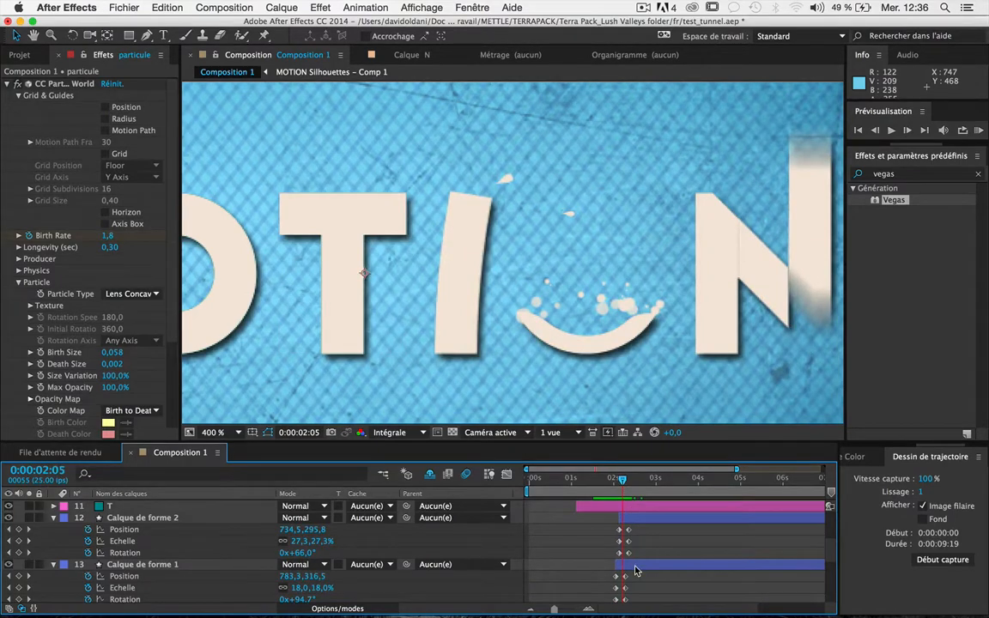
Step: Duplicate Calque de forme 2 and move the end of the copy's motion path above the letter T
{"action": "left_click", "coordinate": [625, 563]}
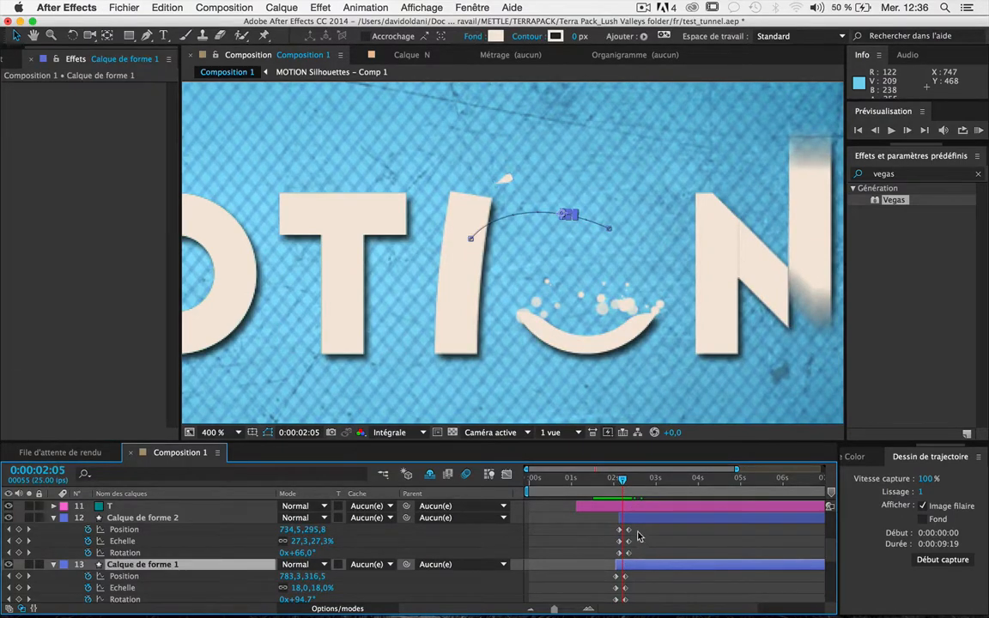
{"action": "left_click", "coordinate": [638, 520]}
{"action": "key", "text": "super+d"}
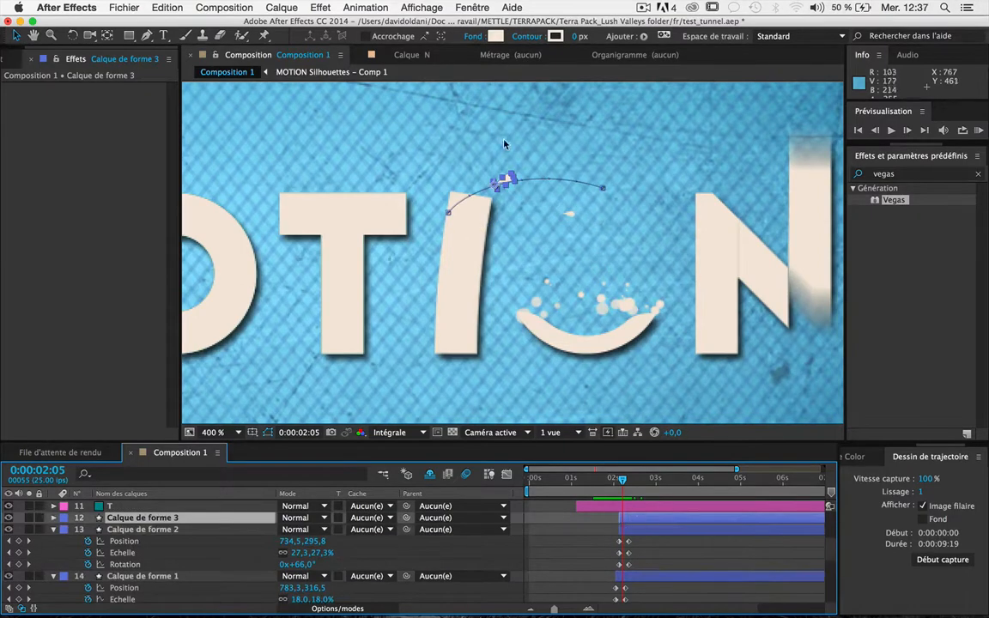
{"action": "mouse_move", "coordinate": [624, 487]}
{"action": "left_mouse_down"}
{"action": "mouse_move", "coordinate": [607, 489]}
{"action": "mouse_move", "coordinate": [619, 487]}
{"action": "left_mouse_up"}
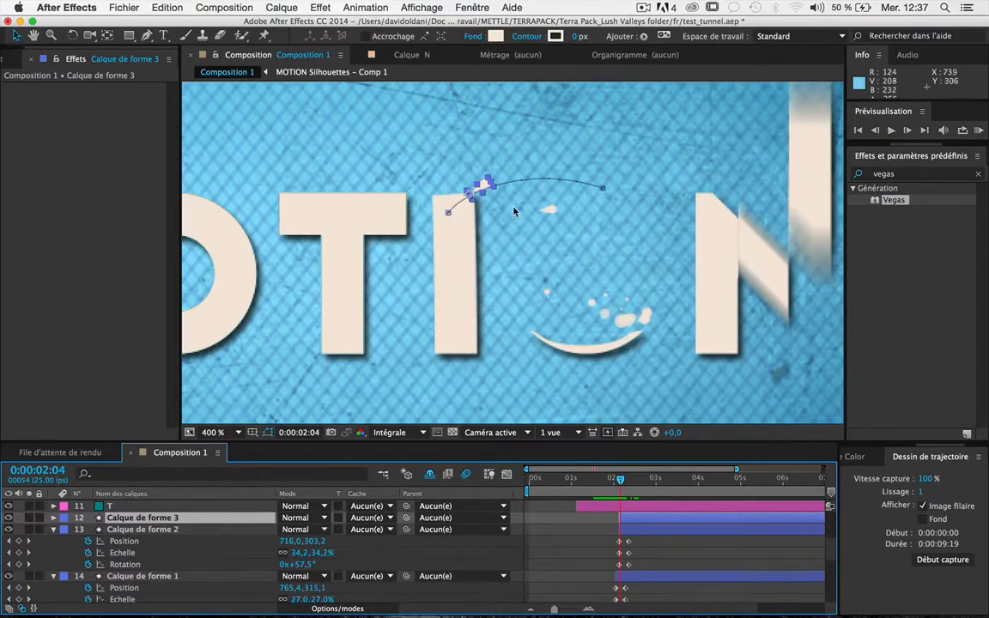
{"action": "left_click_drag", "start_coordinate": [542, 167], "coordinate": [326, 171]}
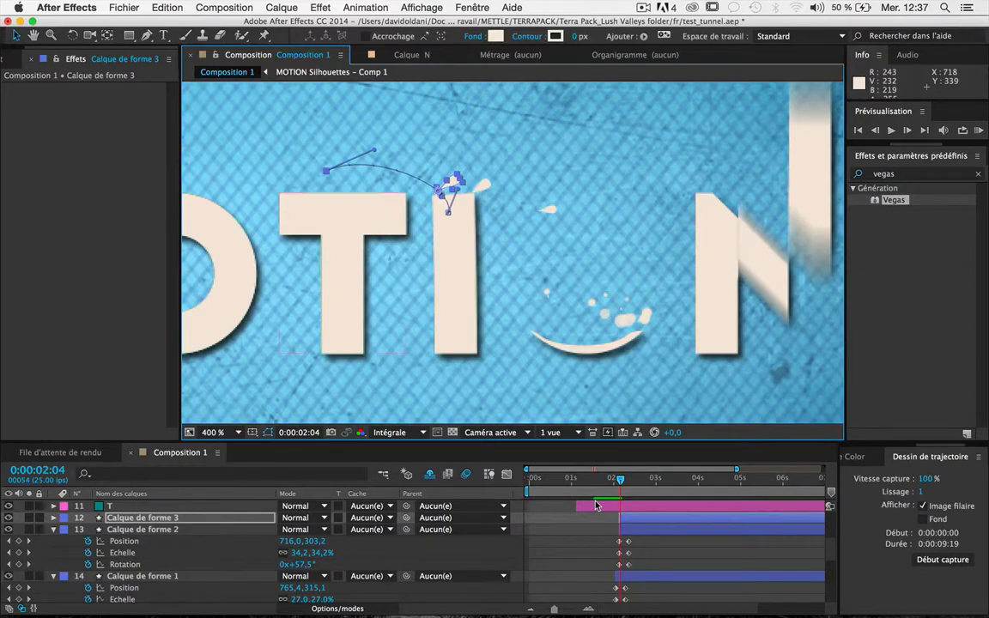
Step: At 0:00:02:03, set Calque de forme 3's rotation to -23° and its scale to 29%
{"action": "key", "text": "u"}
{"action": "key", "text": "Page_Up"}
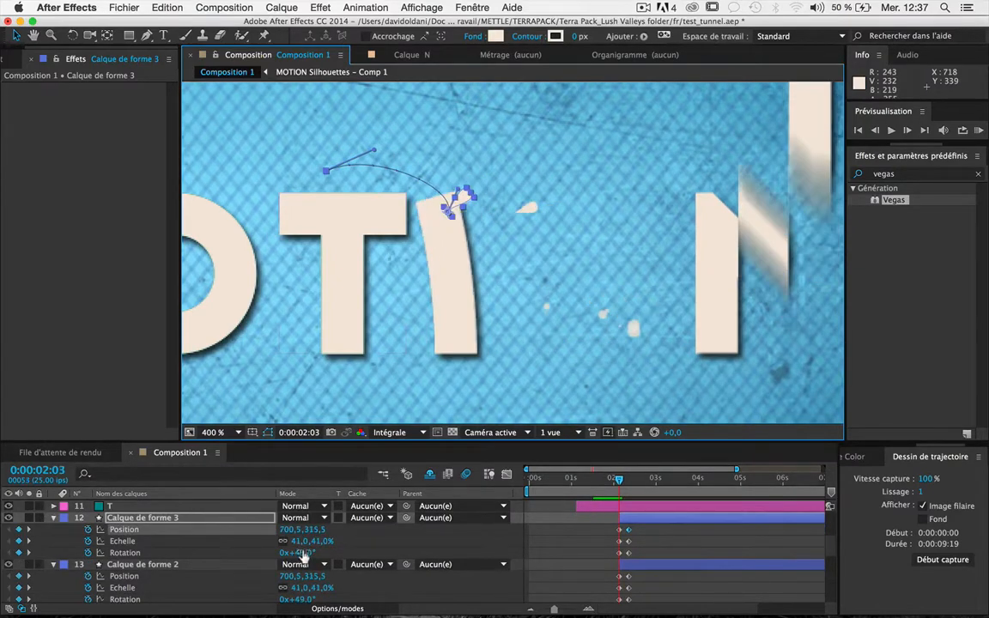
{"action": "left_click_drag", "start_coordinate": [302, 556], "coordinate": [221, 487]}
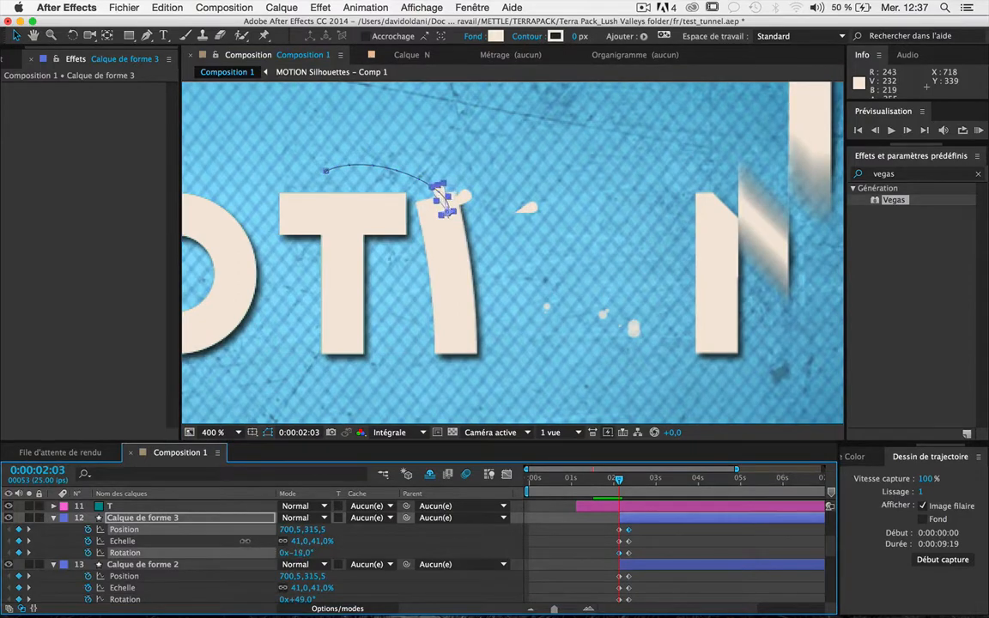
{"action": "left_click_drag", "start_coordinate": [243, 540], "coordinate": [241, 540]}
{"action": "left_click_drag", "start_coordinate": [313, 541], "coordinate": [303, 541]}
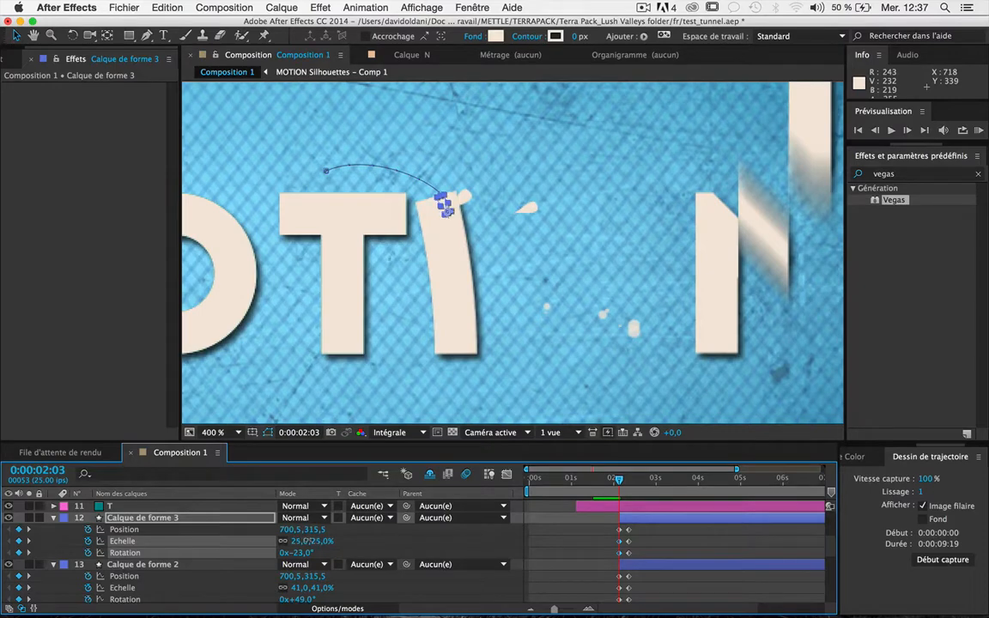
Step: Set Calque de forme 3's rotation to 25° at 0:00:02:09 and to -66° at 0:00:02:06
{"action": "left_click_drag", "start_coordinate": [619, 479], "coordinate": [629, 483]}
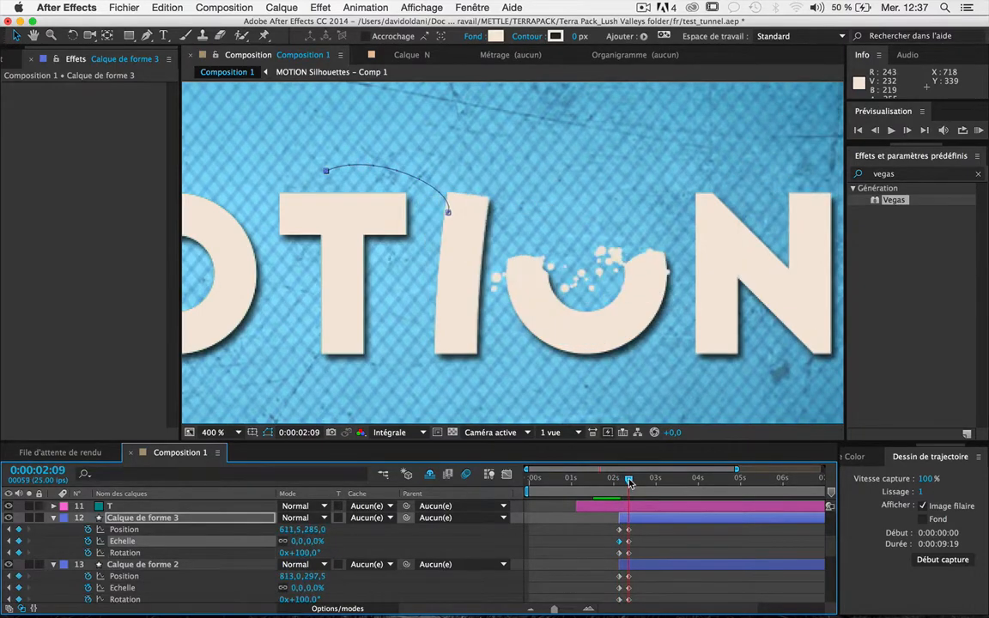
{"action": "left_click", "coordinate": [277, 558]}
{"action": "left_click_drag", "start_coordinate": [304, 554], "coordinate": [249, 553]}
{"action": "left_click_drag", "start_coordinate": [619, 487], "coordinate": [624, 491]}
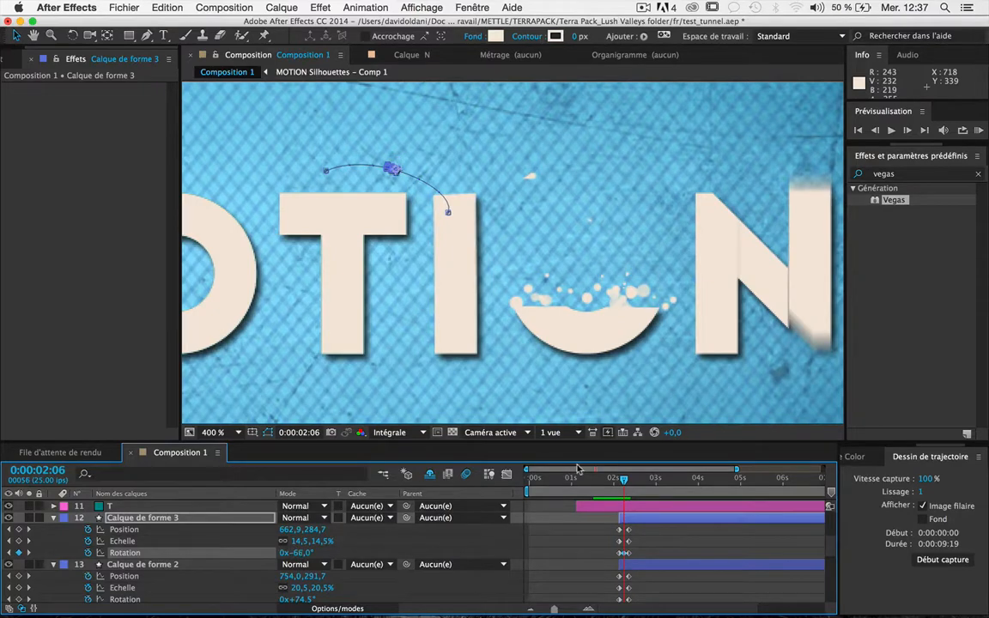
Step: Play back and scrub the animation from 0:00:01:22 to review the three droplets around the letter I
{"action": "left_click", "coordinate": [608, 482]}
{"action": "left_click", "coordinate": [364, 392]}
{"action": "key", "text": "space"}
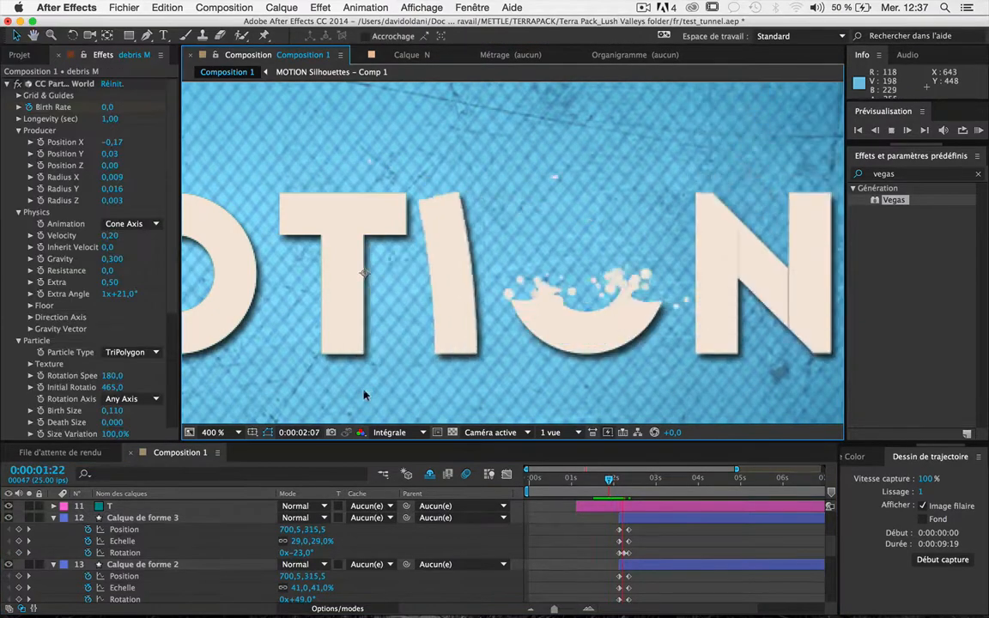
{"action": "key", "text": "space"}
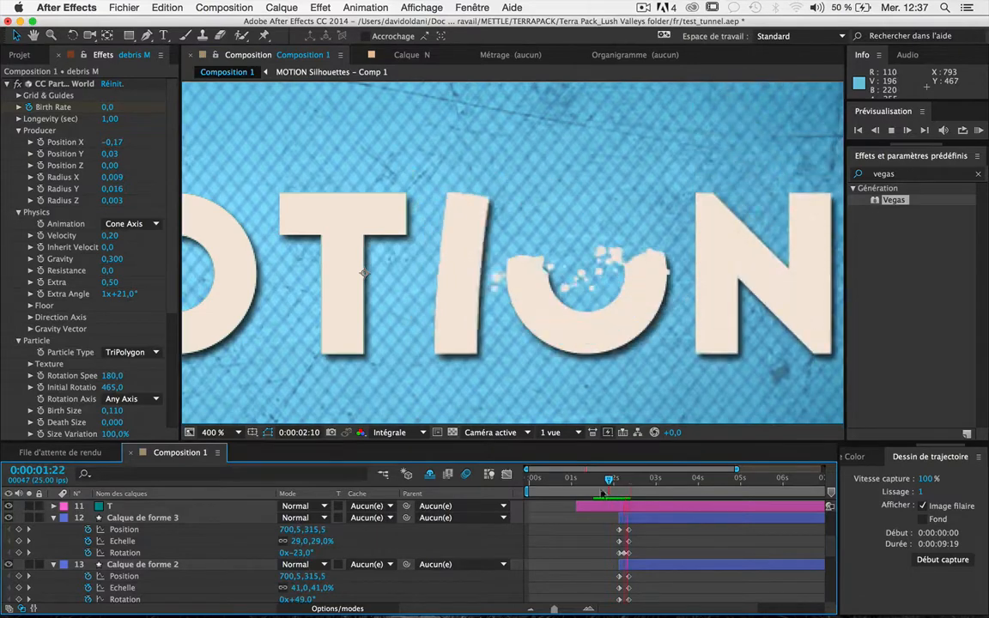
{"action": "key", "text": "space"}
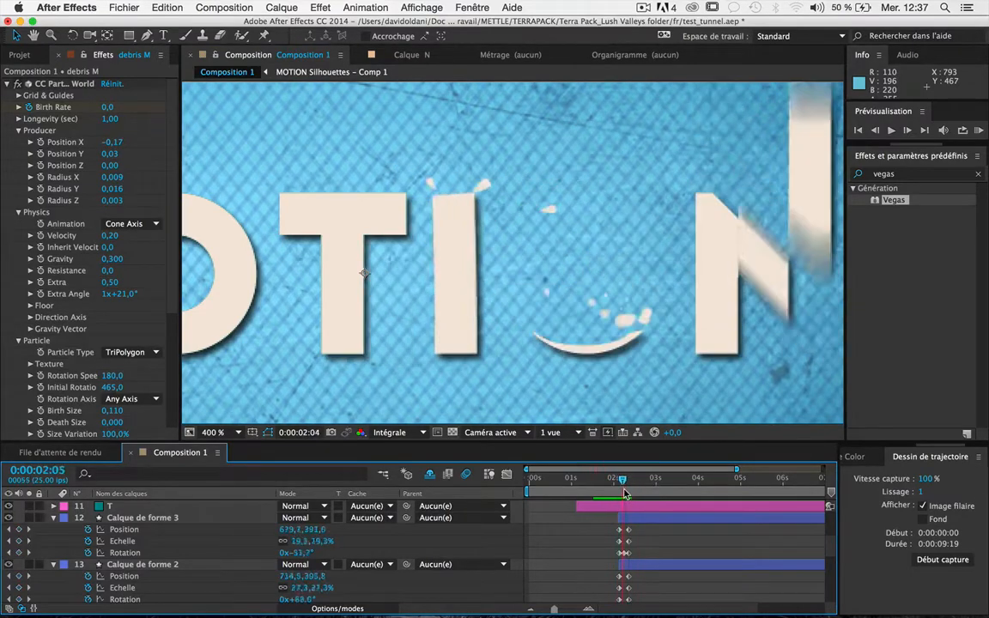
Step: View the whole composition at 100% and play the full title animation from the first frame
{"action": "scroll", "coordinate": [520, 343], "scroll_direction": "down", "scroll_amount": 4}
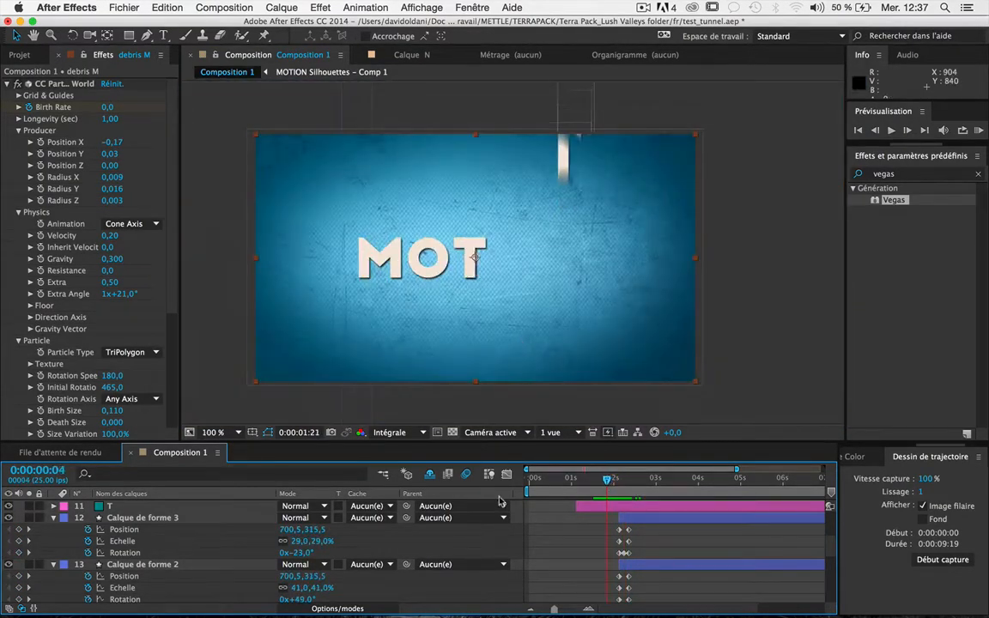
{"action": "key", "text": "Home"}
{"action": "key", "text": "space"}
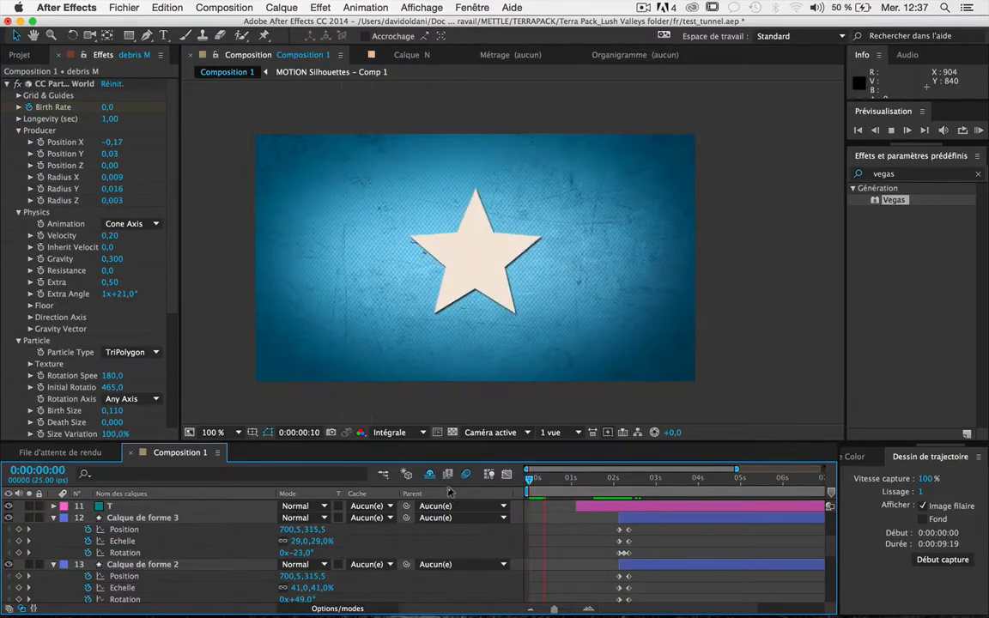
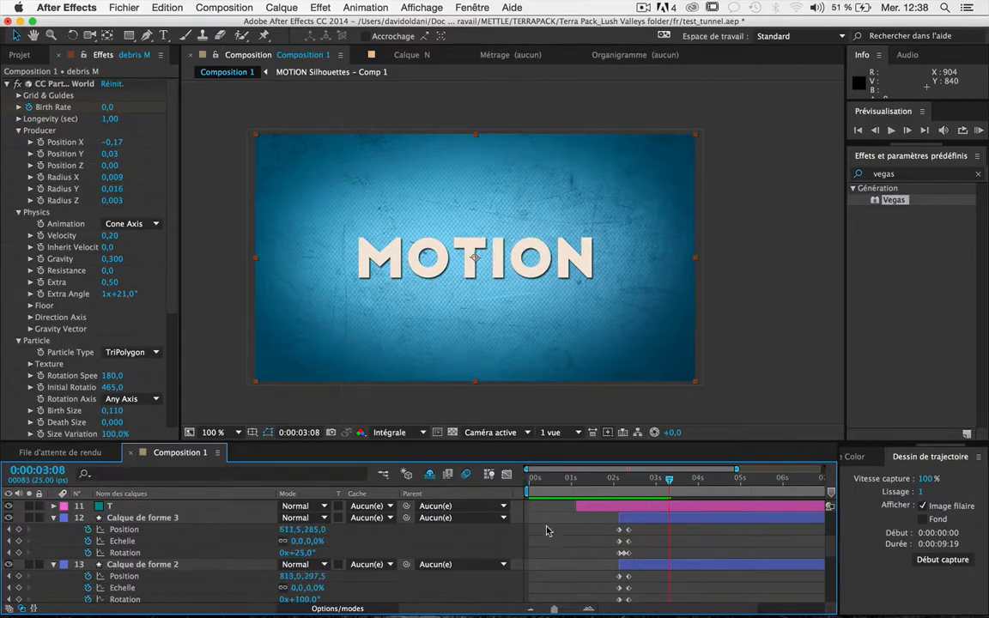
{"action": "key", "text": "space"}
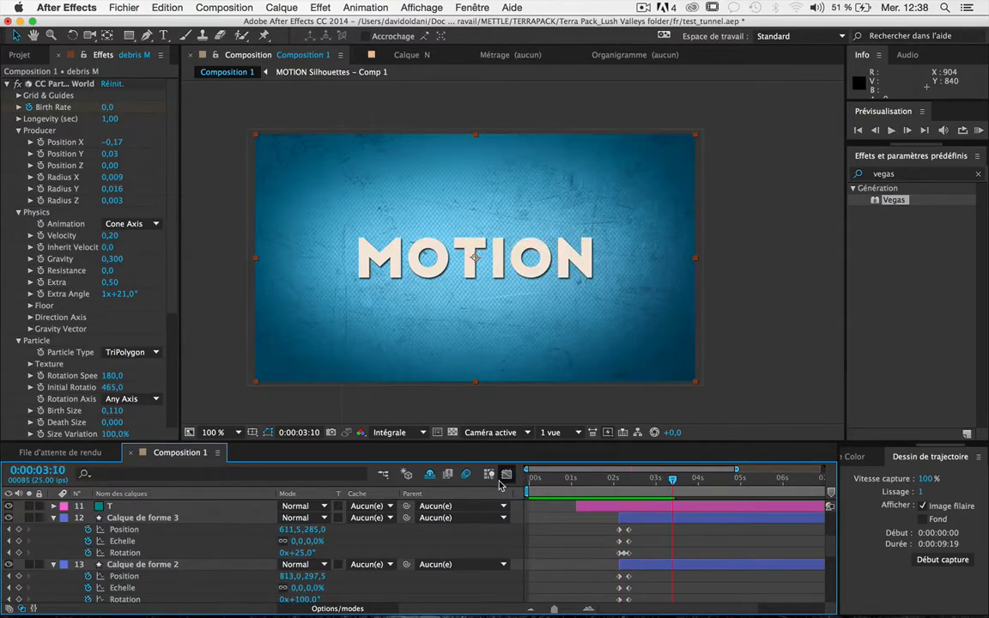
Step: Save the project, and scrub to 0:00:02:05 to examine the splash around the second O
{"action": "key", "text": "super+s"}
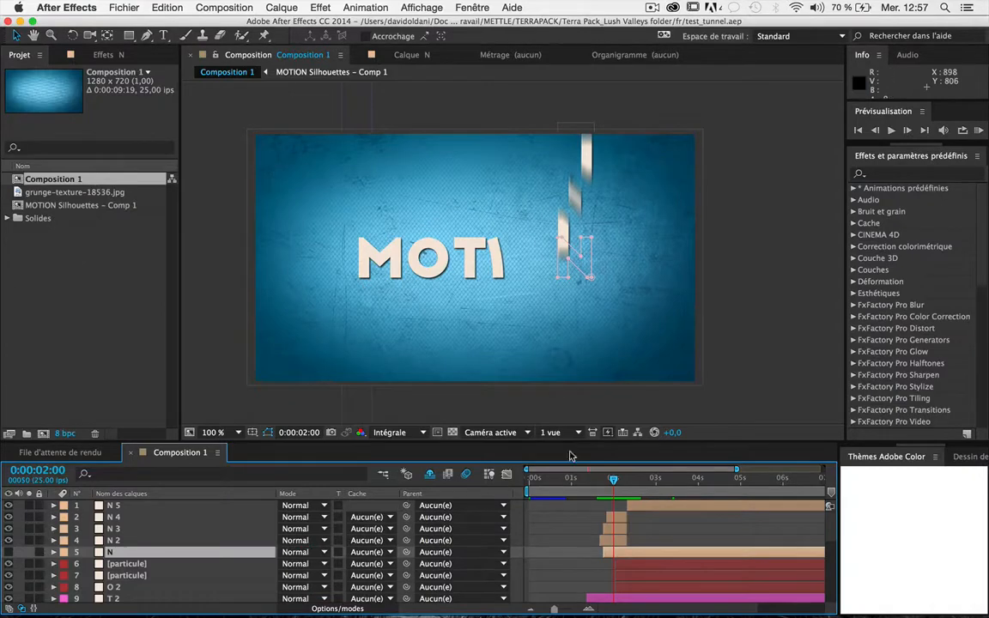
{"action": "left_click_drag", "start_coordinate": [598, 490], "coordinate": [622, 481]}
{"action": "scroll", "coordinate": [498, 258], "scroll_direction": "up", "scroll_amount": 1}
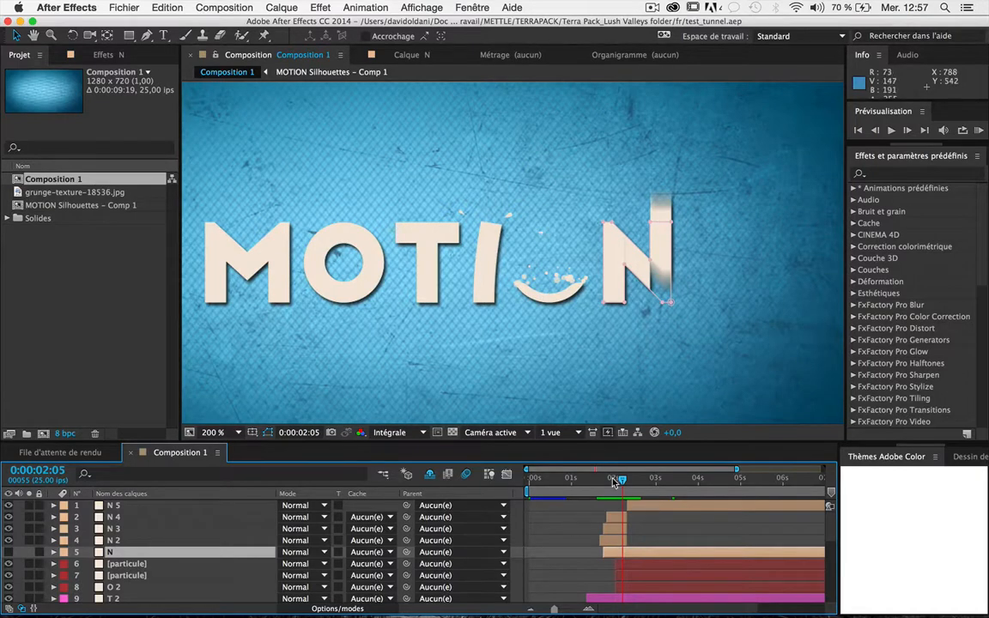
{"action": "mouse_move", "coordinate": [614, 484]}
{"action": "left_mouse_down"}
{"action": "mouse_move", "coordinate": [630, 482]}
{"action": "mouse_move", "coordinate": [623, 487]}
{"action": "left_mouse_up"}
Step: Rename the shape layer Calque de forme 1 as goutte
{"action": "scroll", "coordinate": [139, 550], "scroll_direction": "down", "scroll_amount": 6}
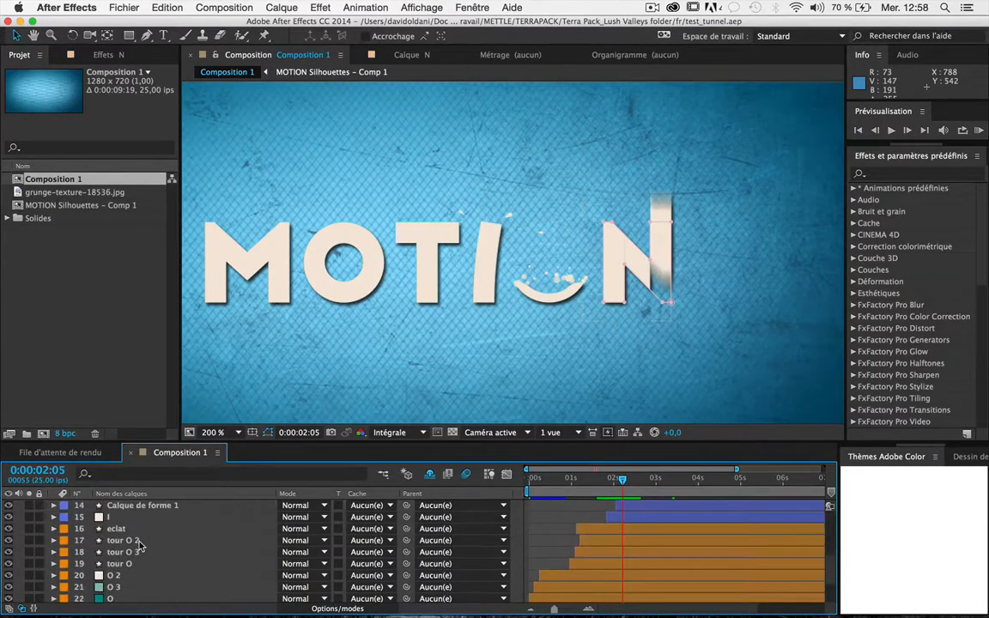
{"action": "scroll", "coordinate": [138, 558], "scroll_direction": "up", "scroll_amount": 3}
{"action": "scroll", "coordinate": [137, 567], "scroll_direction": "down", "scroll_amount": 1}
{"action": "left_click", "coordinate": [135, 577]}
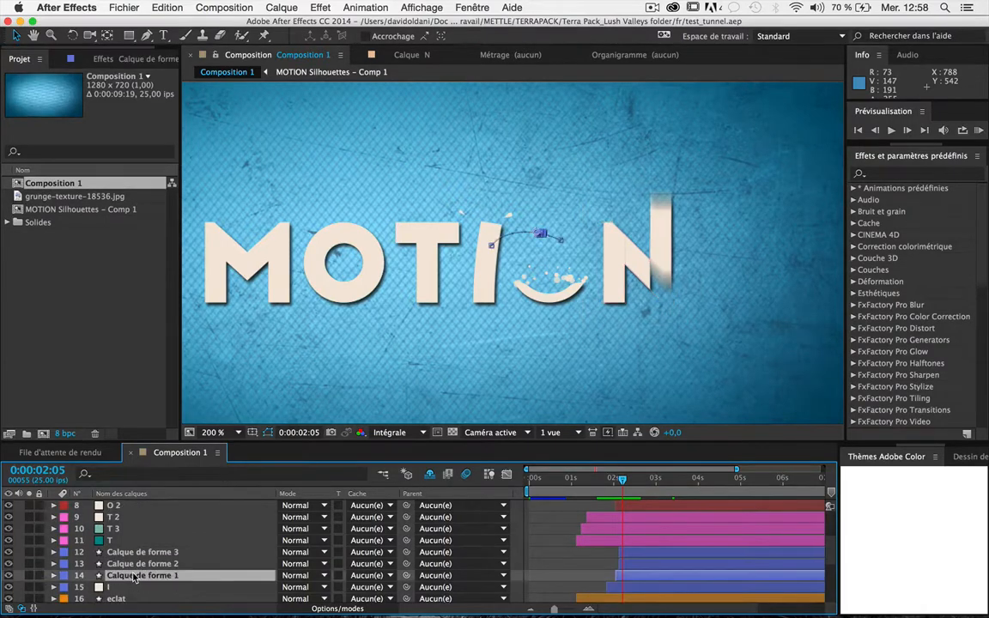
{"action": "key", "text": "Return"}
{"action": "type", "text": "goutte"}
{"action": "key", "text": "Return"}
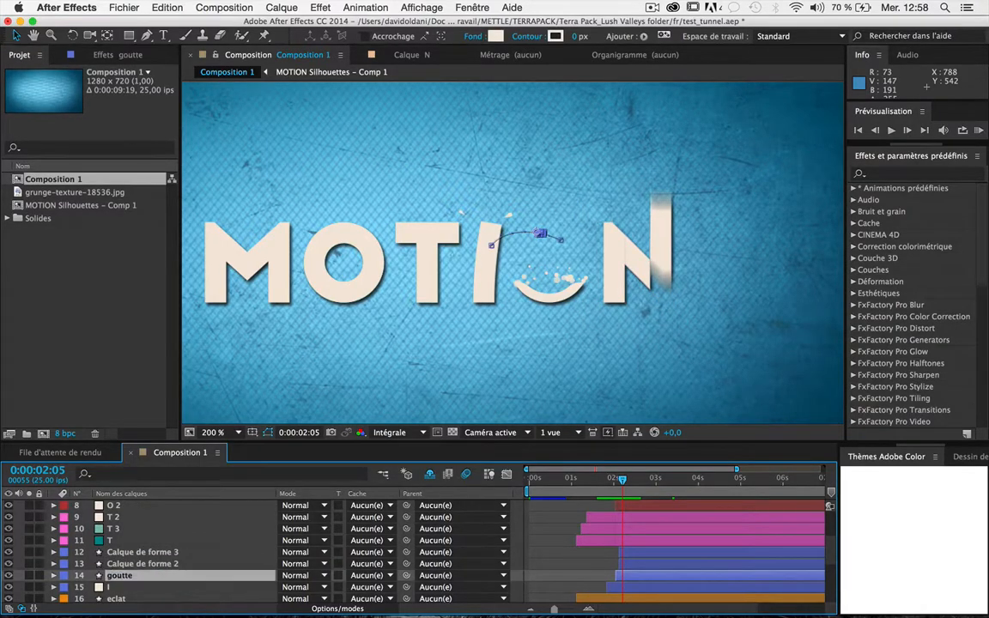
Step: Rename Calque de forme 2 as goutte 2 and Calque de forme 3 as goutte 3
{"action": "left_click", "coordinate": [137, 564]}
{"action": "key", "text": "Return"}
{"action": "type", "text": "goutte"}
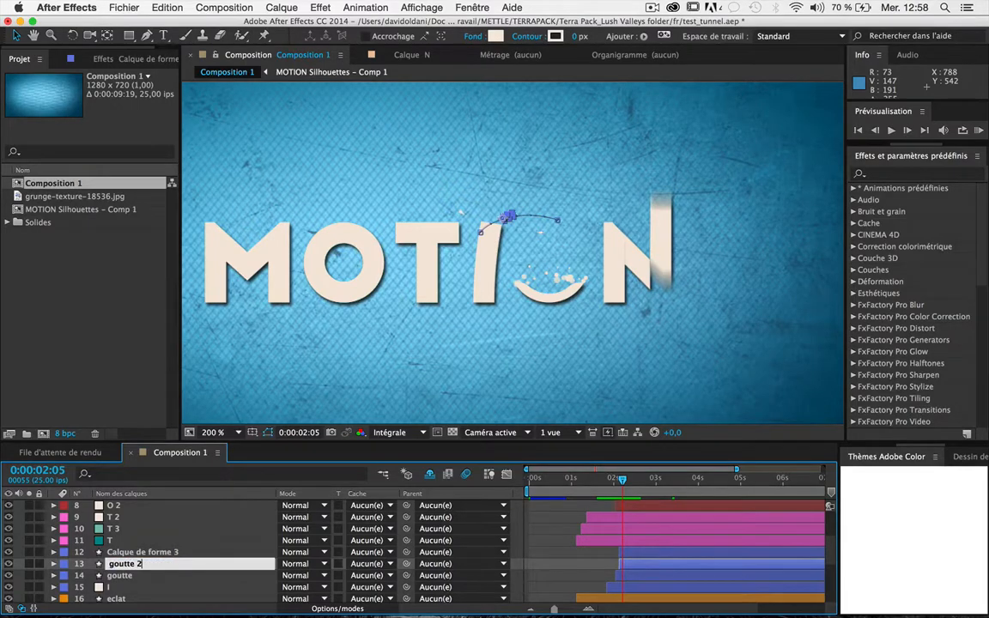
{"action": "key", "text": "Return"}
{"action": "left_click", "coordinate": [137, 552]}
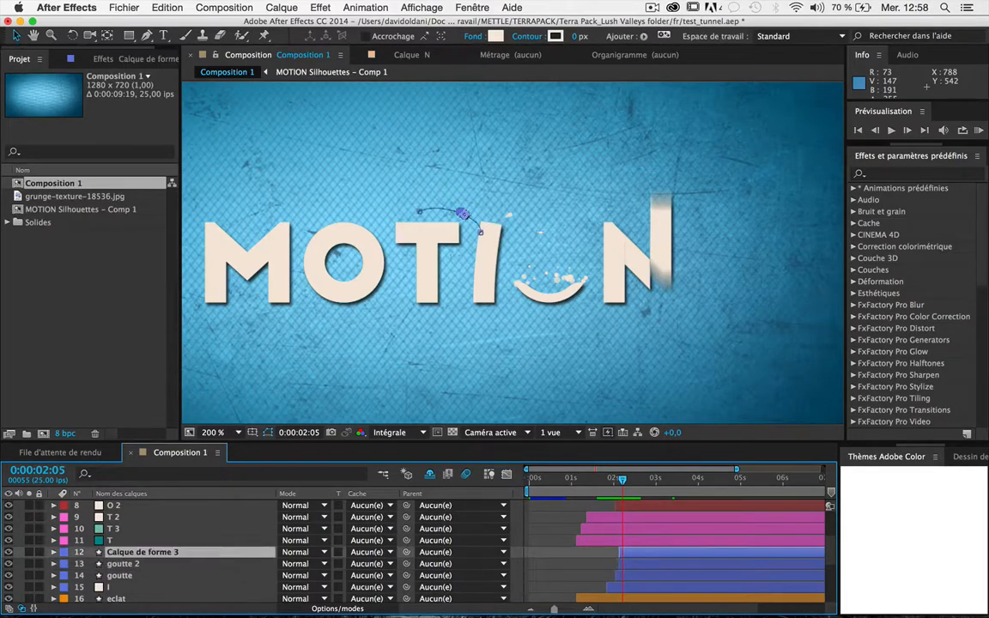
{"action": "key", "text": "Return"}
{"action": "type", "text": "goutte "}
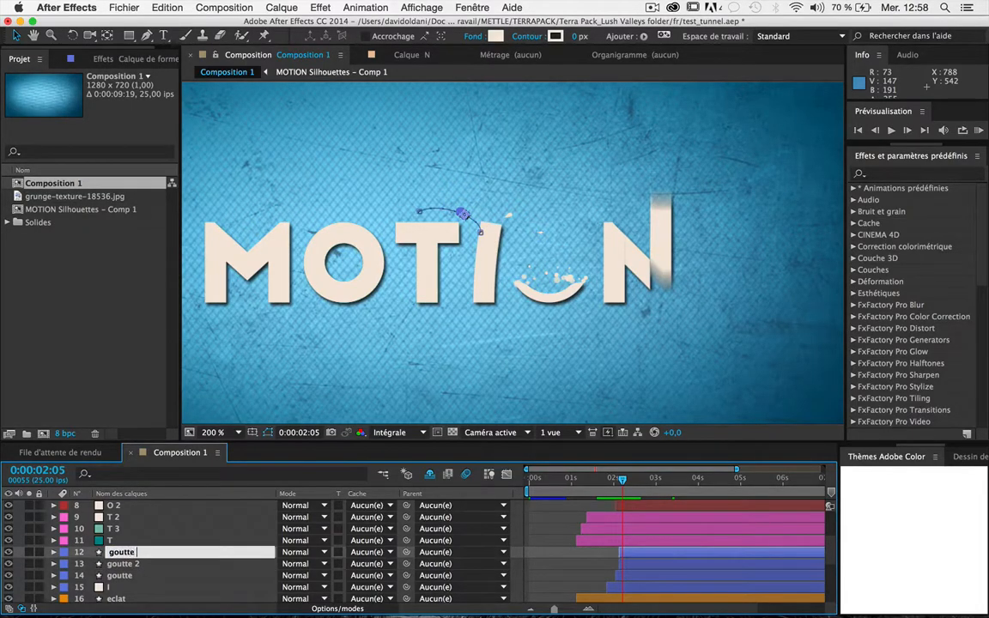
{"action": "type", "text": "3"}
{"action": "key", "text": "Return"}
Step: Duplicate the goutte 3 layer and select only the copy
{"action": "key", "text": "super+d"}
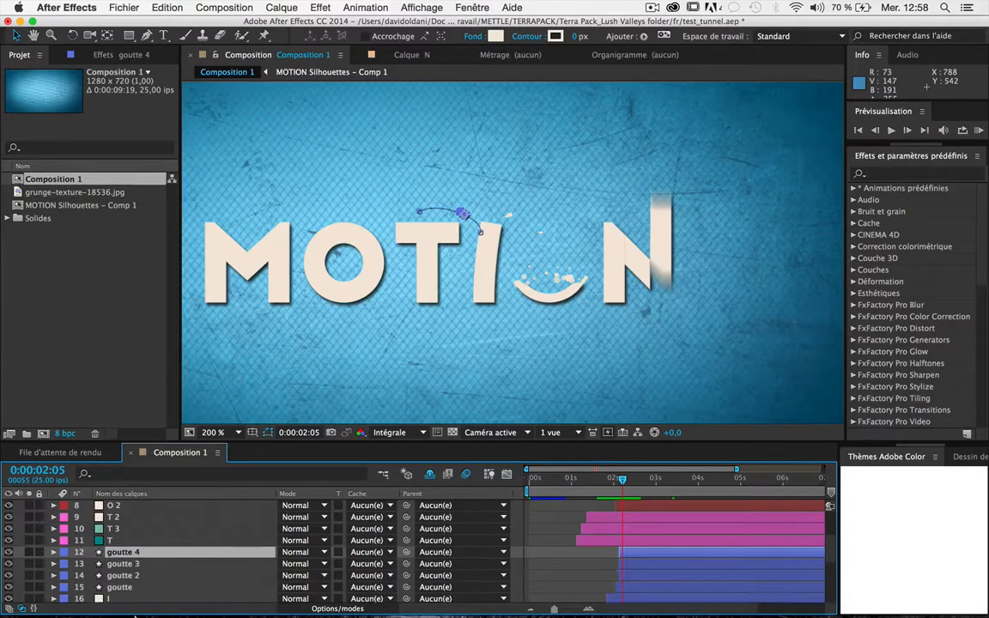
{"action": "scroll", "coordinate": [124, 557], "scroll_direction": "down", "scroll_amount": 3}
{"action": "left_click", "coordinate": [125, 554]}
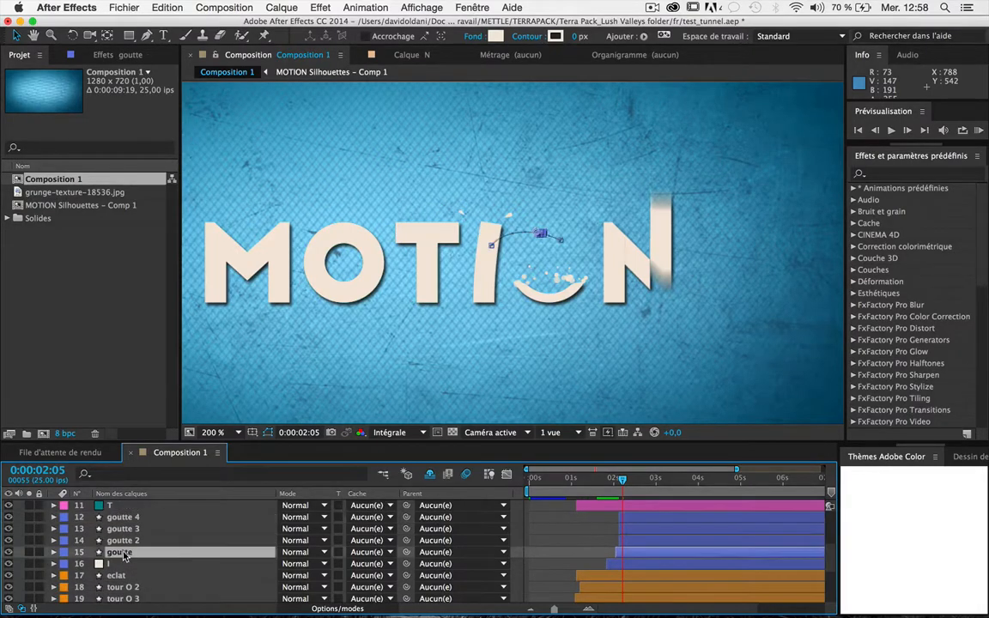
{"action": "left_click", "coordinate": [120, 530], "text": "shift"}
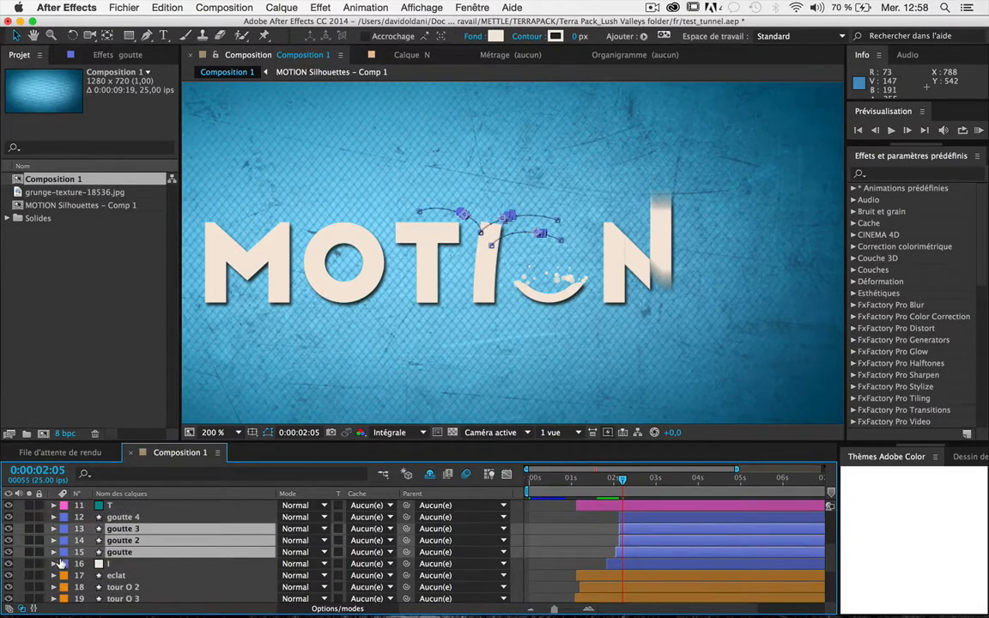
{"action": "left_click", "coordinate": [129, 518]}
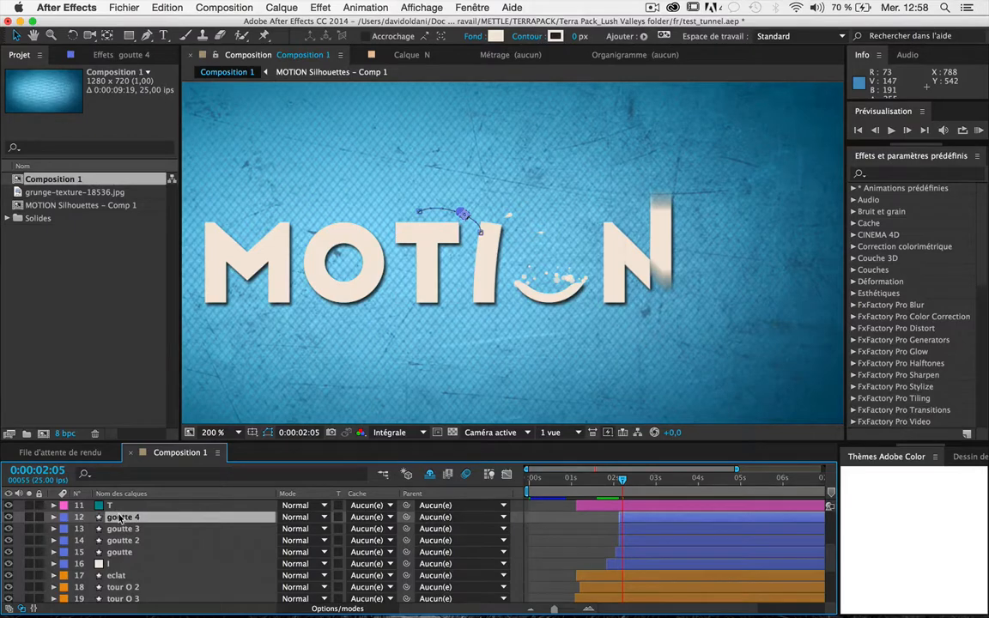
Step: Move the goutte 4 layer directly above O 2 in the layer stack and set its label colour to Rouge
{"action": "scroll", "coordinate": [120, 517], "scroll_direction": "up", "scroll_amount": 5}
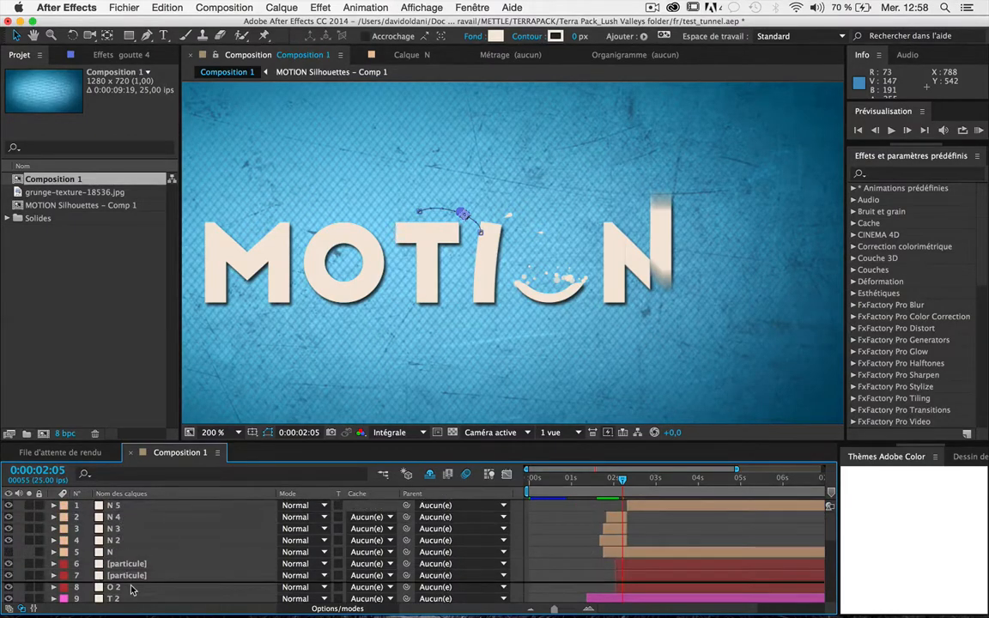
{"action": "left_click_drag", "start_coordinate": [131, 589], "coordinate": [82, 588]}
{"action": "left_click", "coordinate": [57, 590]}
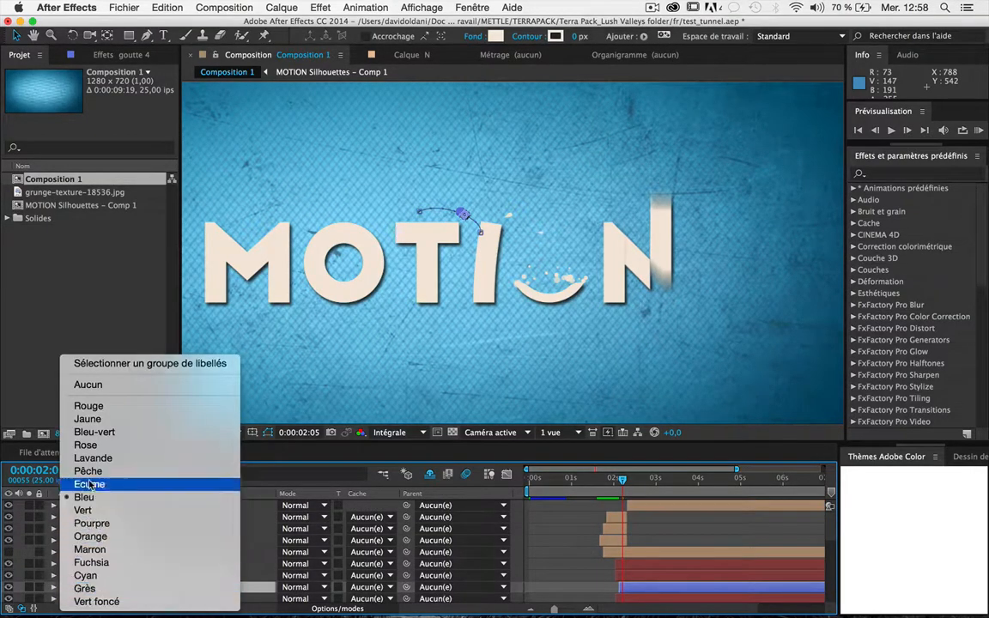
{"action": "left_click", "coordinate": [82, 411]}
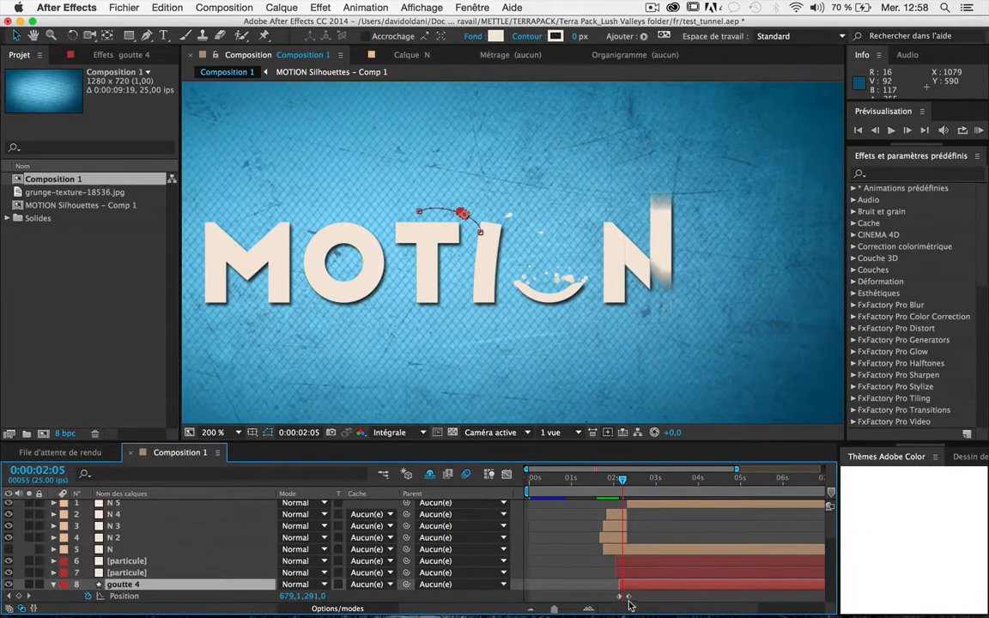
Step: At 0:00:02:03, move goutte 4's whole position path into the gap between I and N, starting at about 772,5, 388,5
{"action": "key", "text": "u"}
{"action": "scroll", "coordinate": [626, 567], "scroll_direction": "down", "scroll_amount": 3}
{"action": "scroll", "coordinate": [626, 553], "scroll_direction": "up", "scroll_amount": 2}
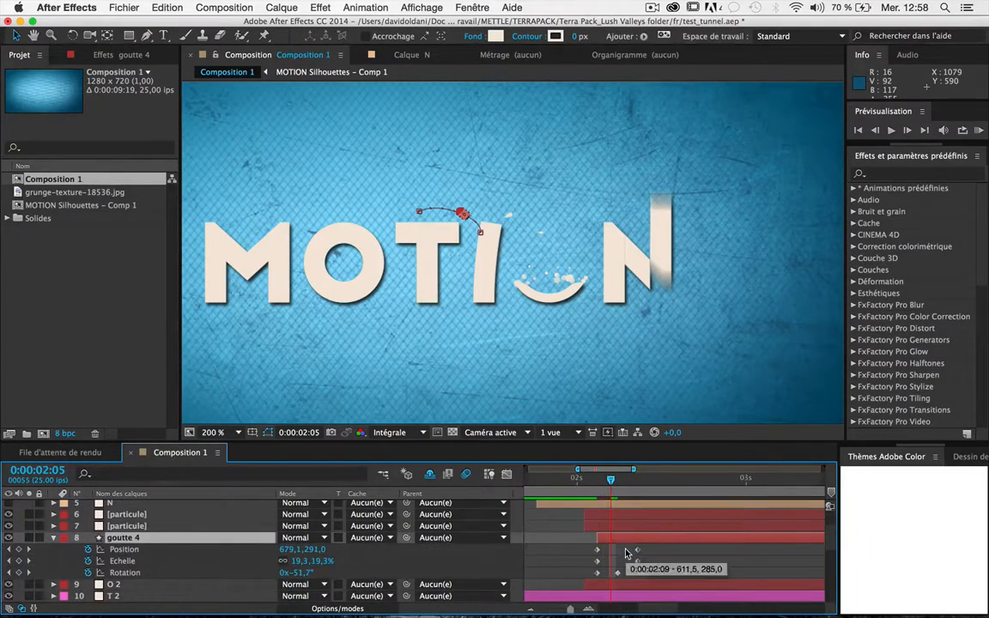
{"action": "left_click", "coordinate": [598, 483]}
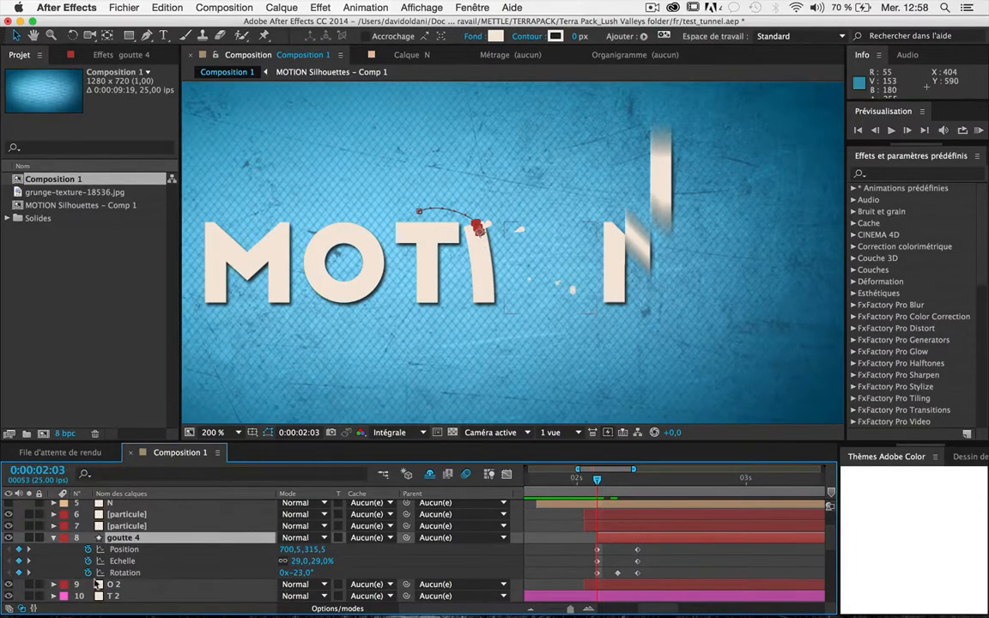
{"action": "left_click", "coordinate": [124, 550]}
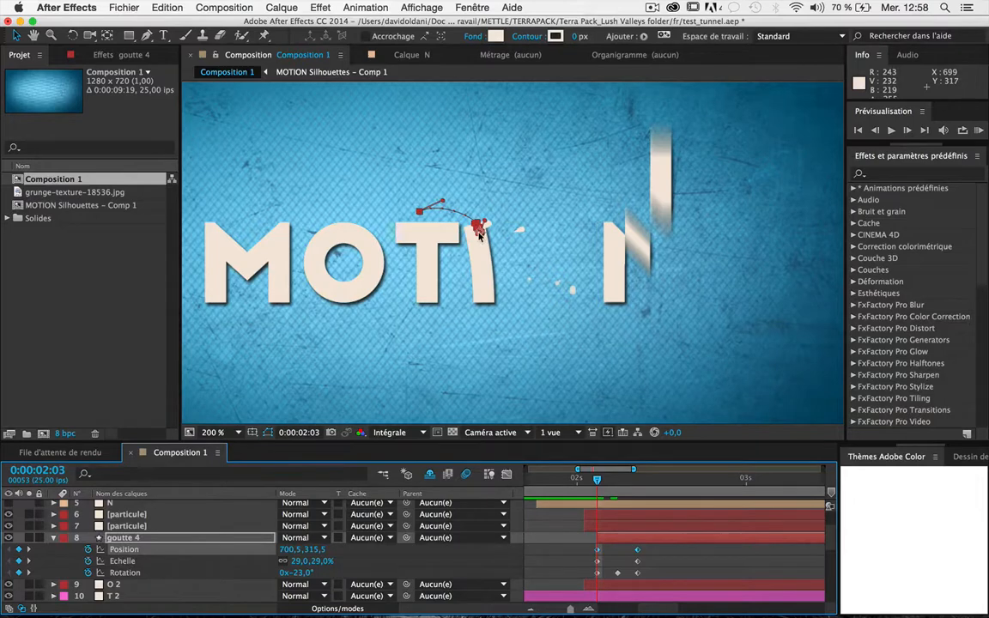
{"action": "left_click_drag", "start_coordinate": [480, 233], "coordinate": [526, 277]}
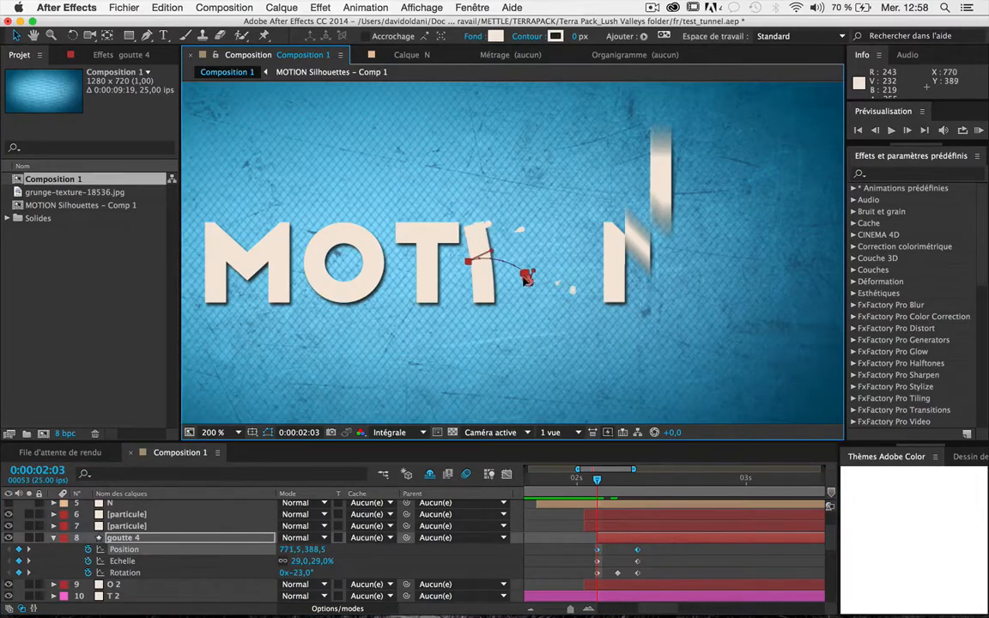
{"action": "key", "text": "period"}
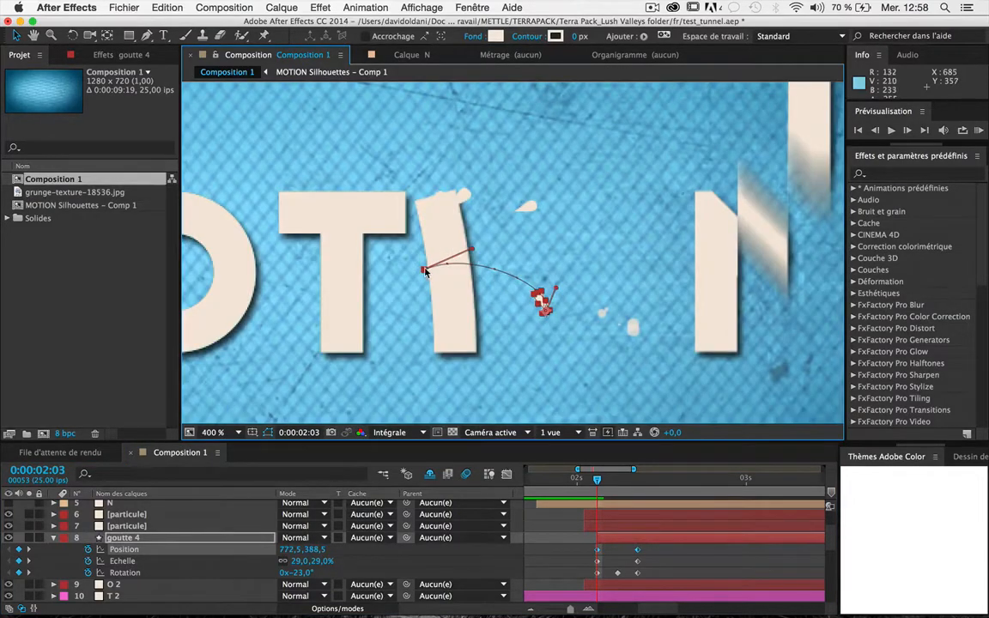
{"action": "left_click_drag", "start_coordinate": [425, 271], "coordinate": [492, 260]}
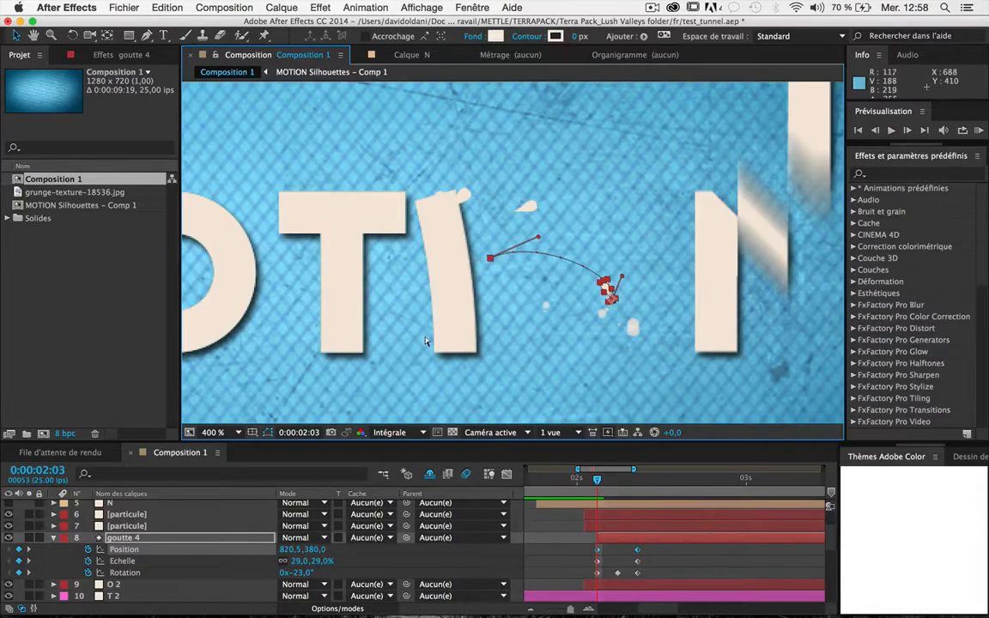
{"action": "key", "text": "super+z"}
{"action": "left_click", "coordinate": [639, 555]}
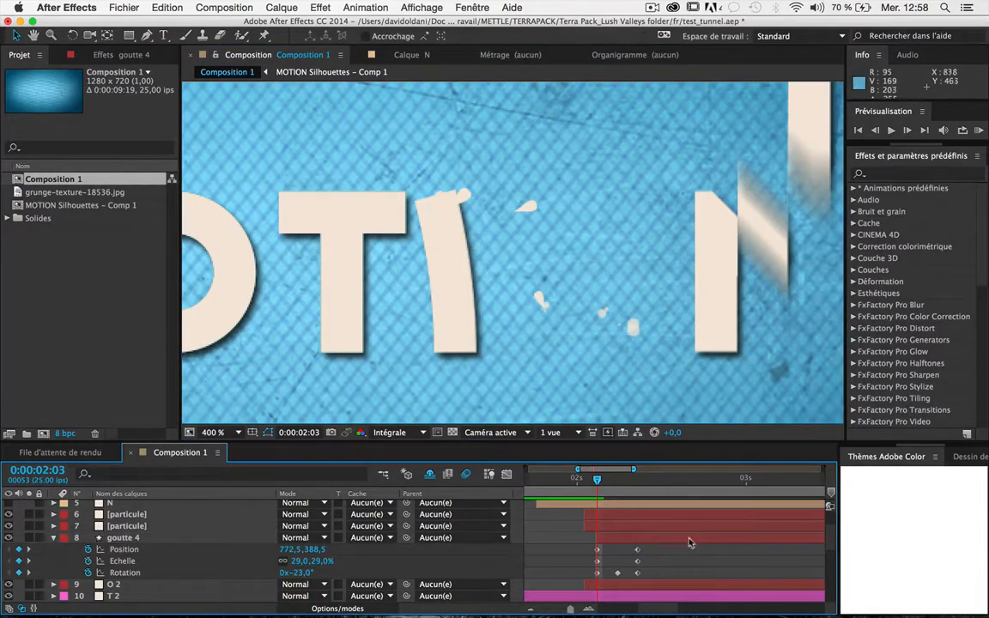
Step: Move only goutte 4's last position keyframe to about 740, 352 so its arc is shorter, and play it back
{"action": "left_click", "coordinate": [638, 550]}
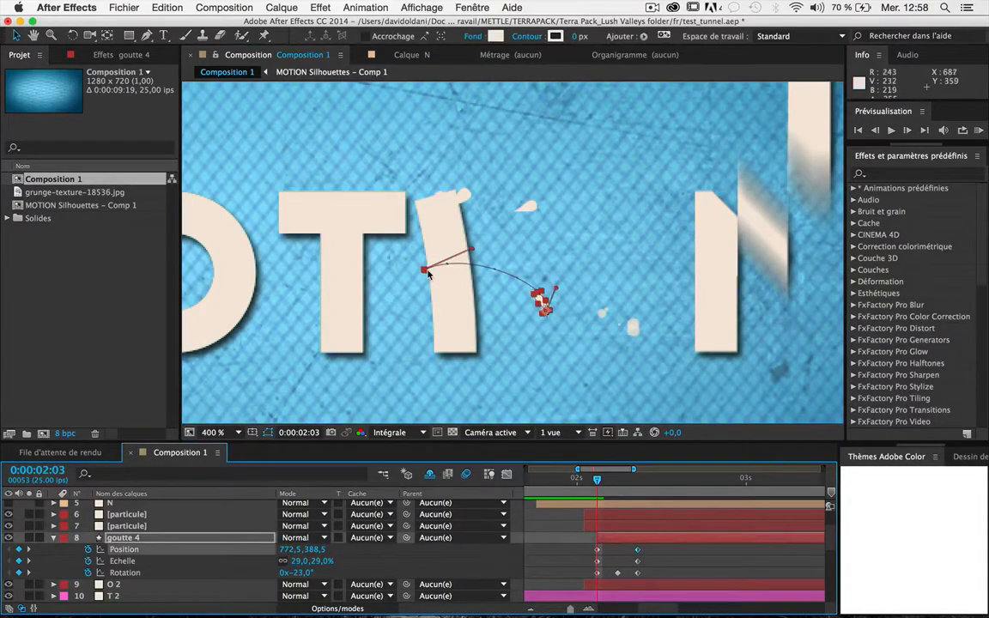
{"action": "left_click_drag", "start_coordinate": [424, 272], "coordinate": [526, 263]}
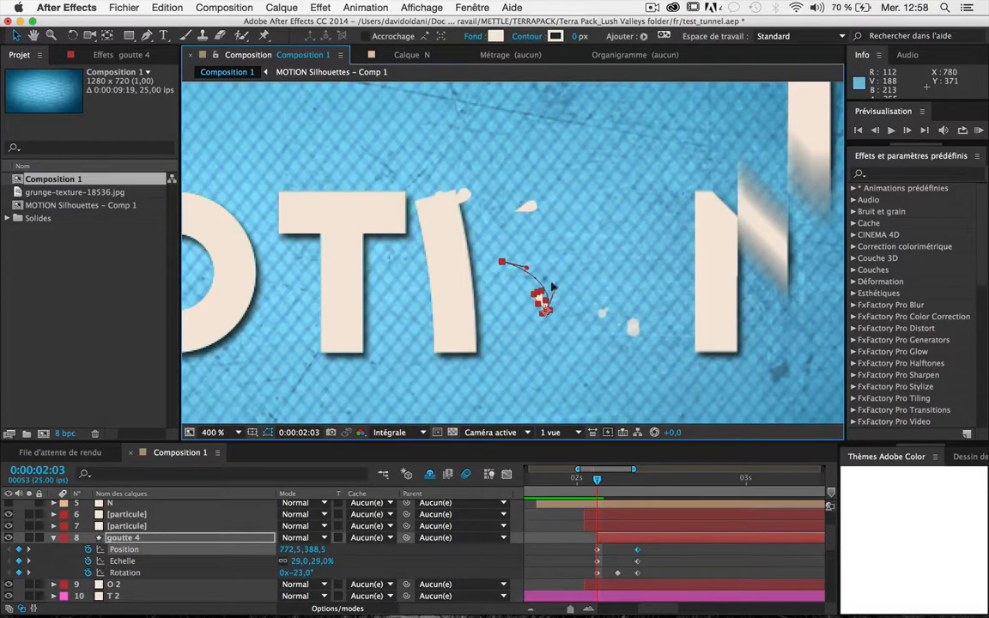
{"action": "key", "text": "space"}
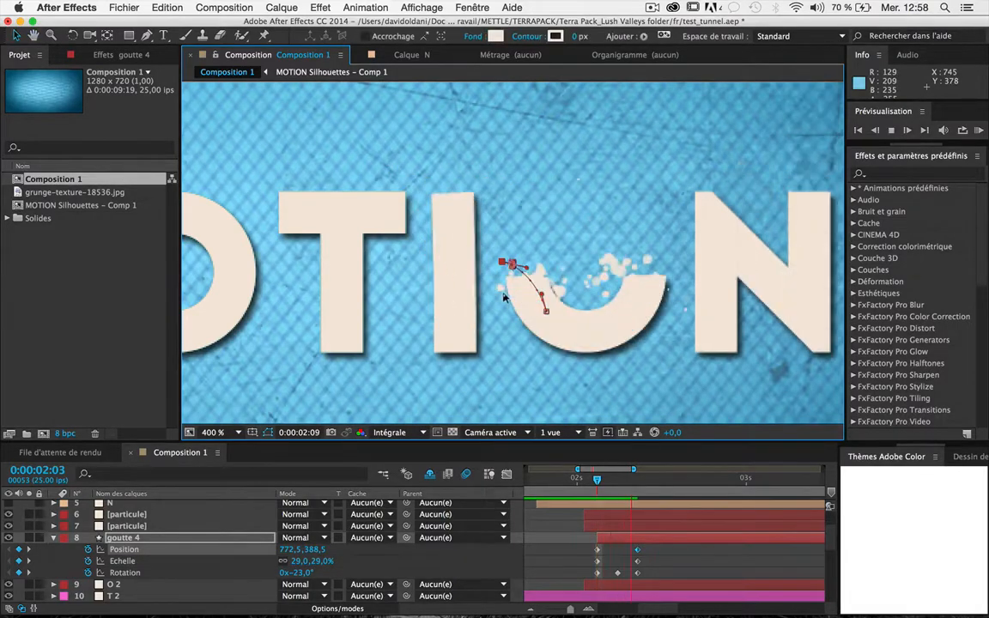
Step: Review the droplet's timing and shift the goutte 4 layer two frames earlier, starting at 0:00:02:01
{"action": "left_click", "coordinate": [661, 565]}
{"action": "left_click", "coordinate": [583, 479]}
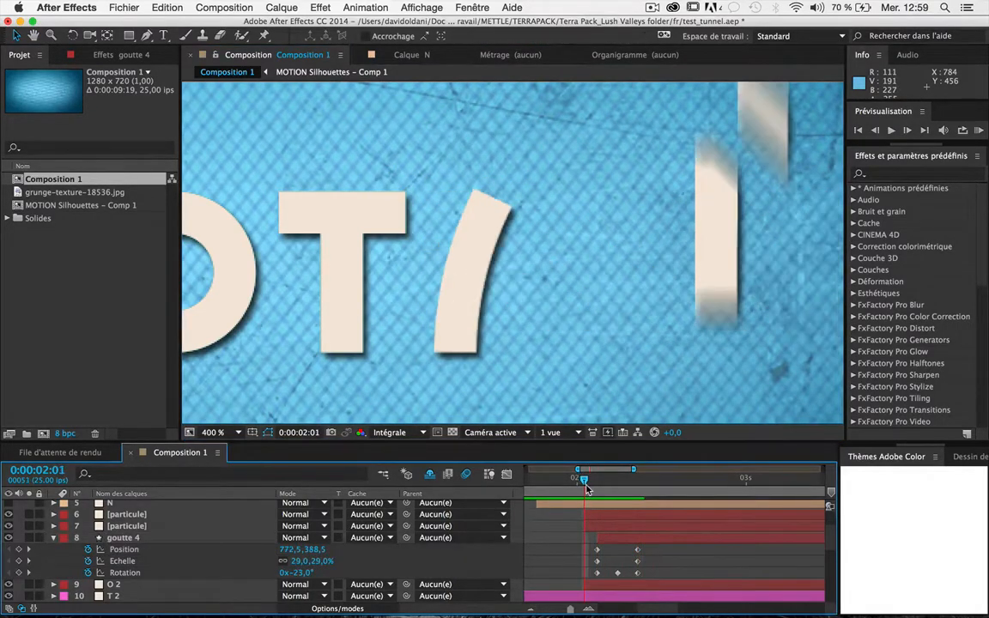
{"action": "key", "text": "space"}
{"action": "key", "text": "space"}
{"action": "left_click_drag", "start_coordinate": [588, 490], "coordinate": [621, 496]}
{"action": "left_click_drag", "start_coordinate": [623, 542], "coordinate": [606, 540]}
{"action": "key", "text": "KP_0"}
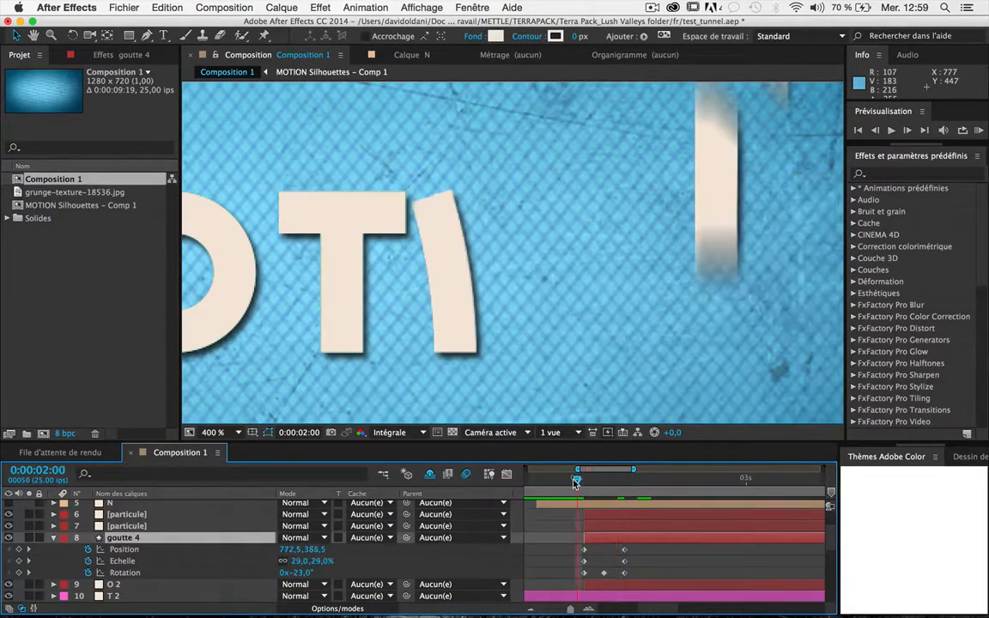
Step: Set goutte 4's rotation at 0:00:02:04 to about -54° so the droplet follows its arc
{"action": "left_click", "coordinate": [486, 369]}
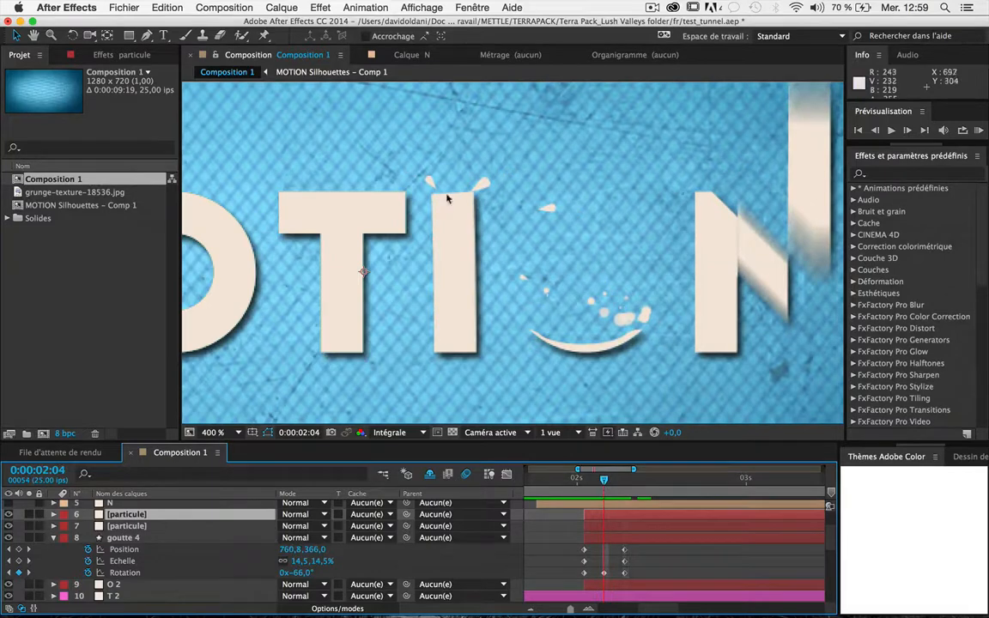
{"action": "left_click", "coordinate": [118, 539]}
{"action": "scroll", "coordinate": [486, 286], "scroll_direction": "up", "scroll_amount": 1}
{"action": "left_click_drag", "start_coordinate": [545, 329], "coordinate": [509, 261]}
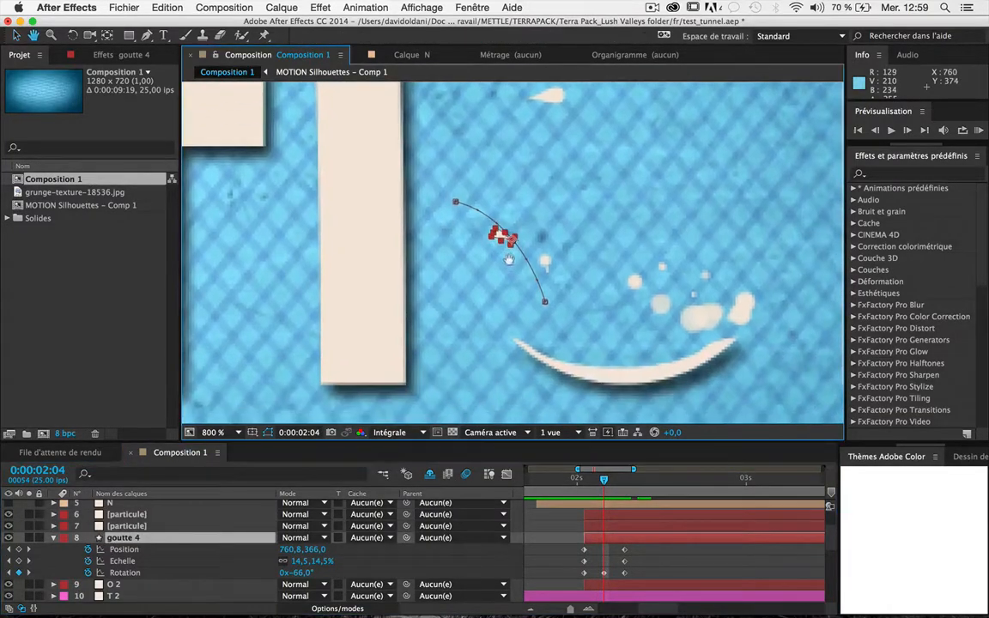
{"action": "left_click_drag", "start_coordinate": [292, 573], "coordinate": [305, 573]}
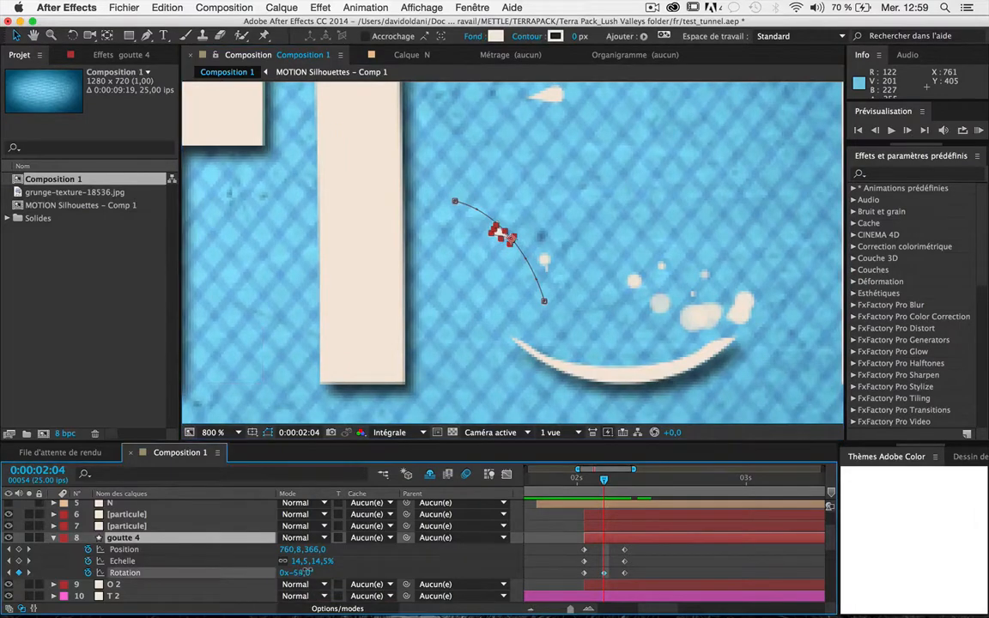
Step: Set goutte 4's rotation at 0:00:02:07 to 0° and play back the motion from 0:00:02:01
{"action": "left_click_drag", "start_coordinate": [603, 481], "coordinate": [624, 500]}
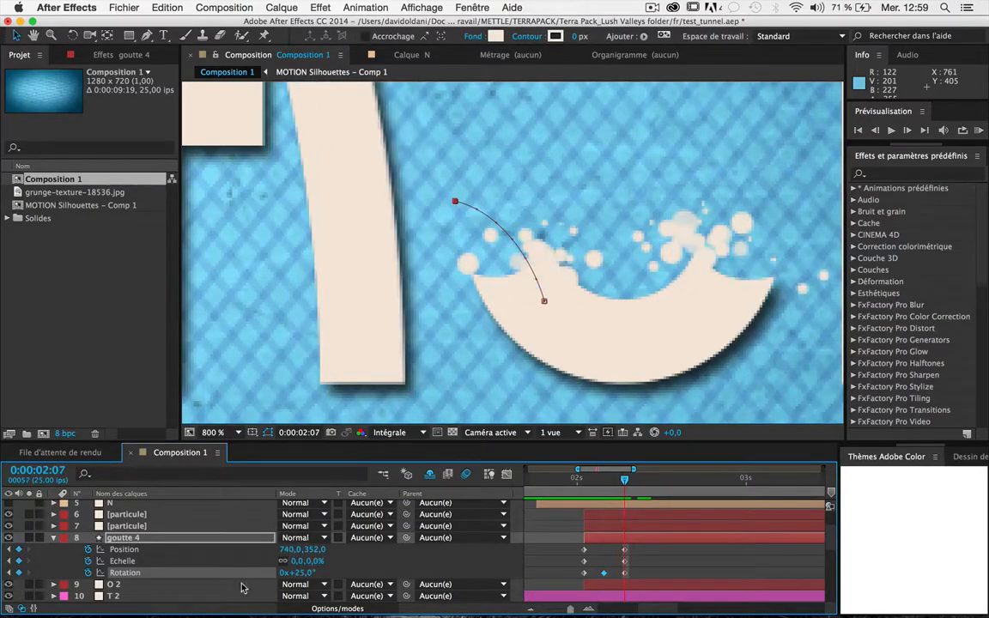
{"action": "left_click", "coordinate": [585, 490]}
{"action": "key", "text": "space"}
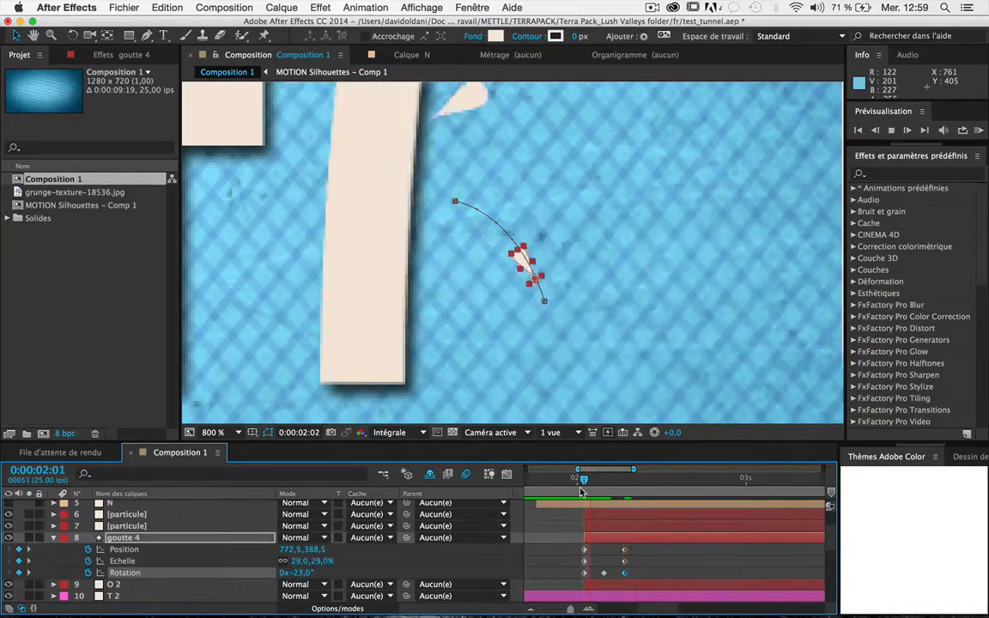
{"action": "key", "text": "space"}
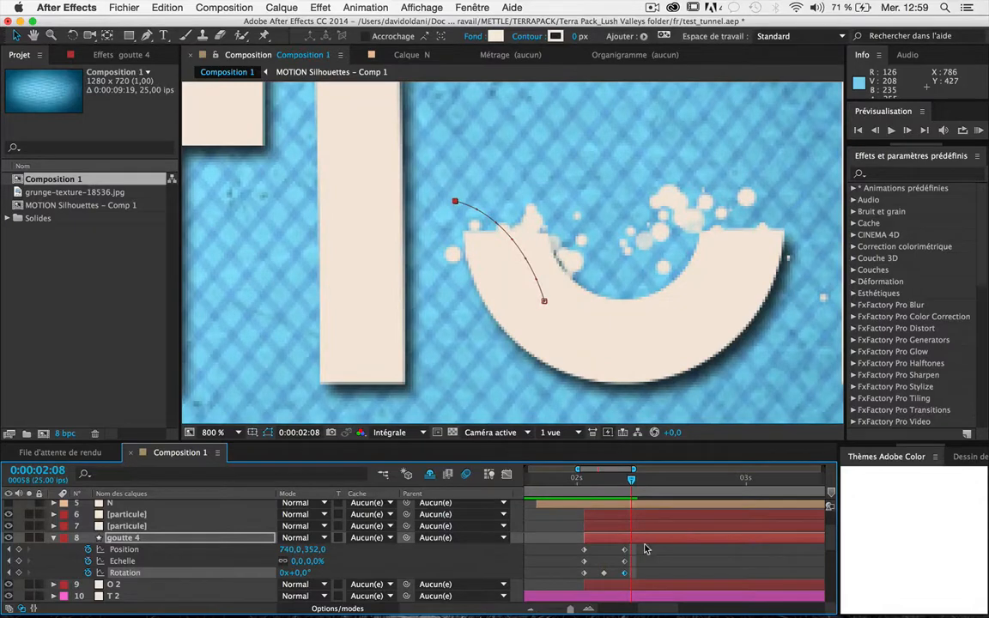
Step: View the title at 400% and play back the new droplet's splash from 0:00:02:00
{"action": "key", "text": "comma"}
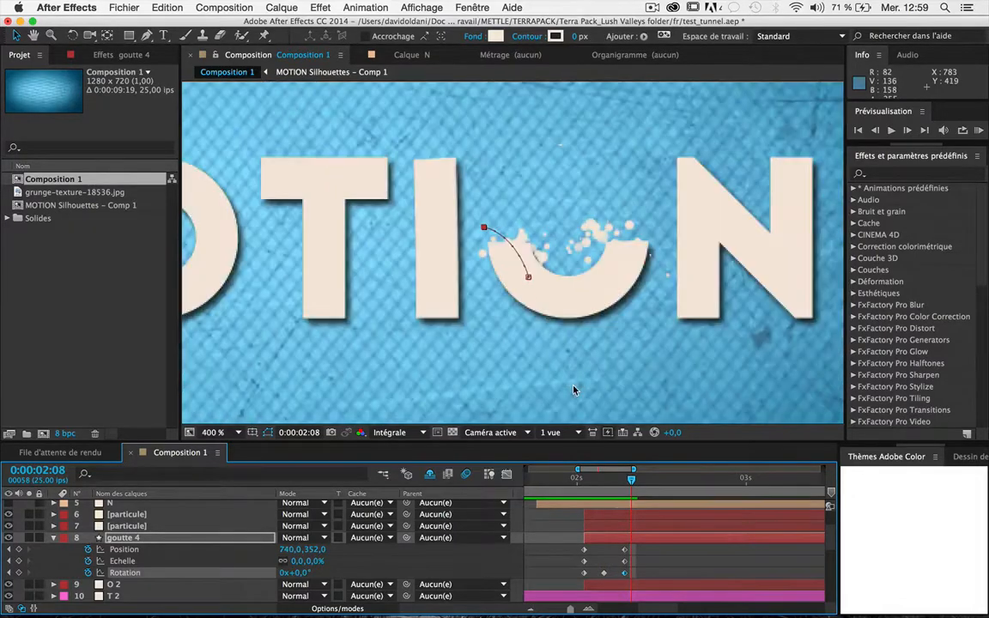
{"action": "left_click", "coordinate": [577, 481]}
{"action": "key", "text": "space"}
{"action": "left_click", "coordinate": [441, 336]}
{"action": "left_click", "coordinate": [575, 479]}
{"action": "key", "text": "space"}
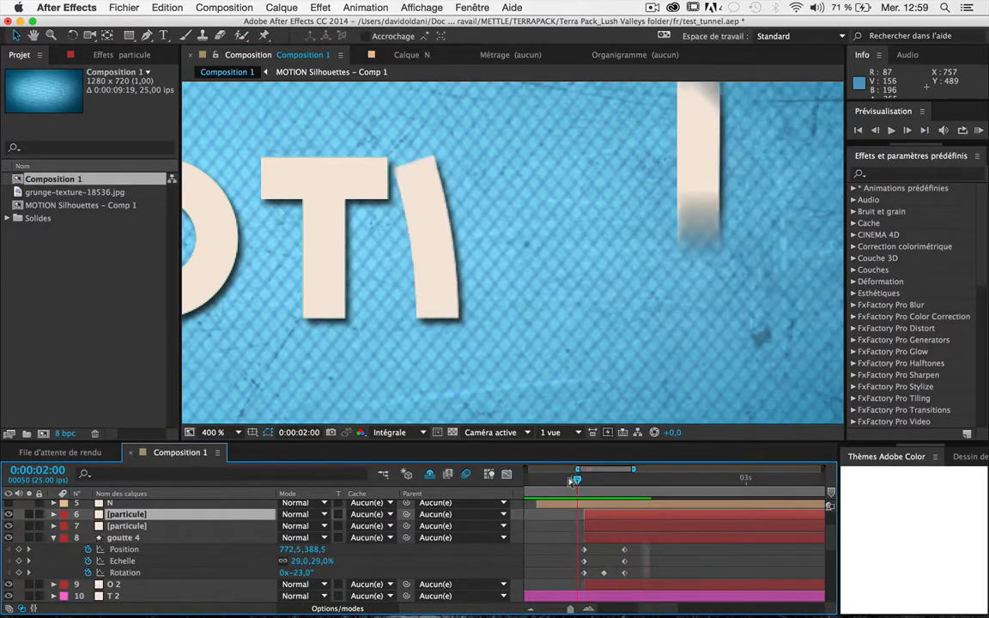
Step: Duplicate the goutte 4 droplet layer and move the copy's motion path endpoints so it curves up from the second O's left edge
{"action": "key", "text": "space"}
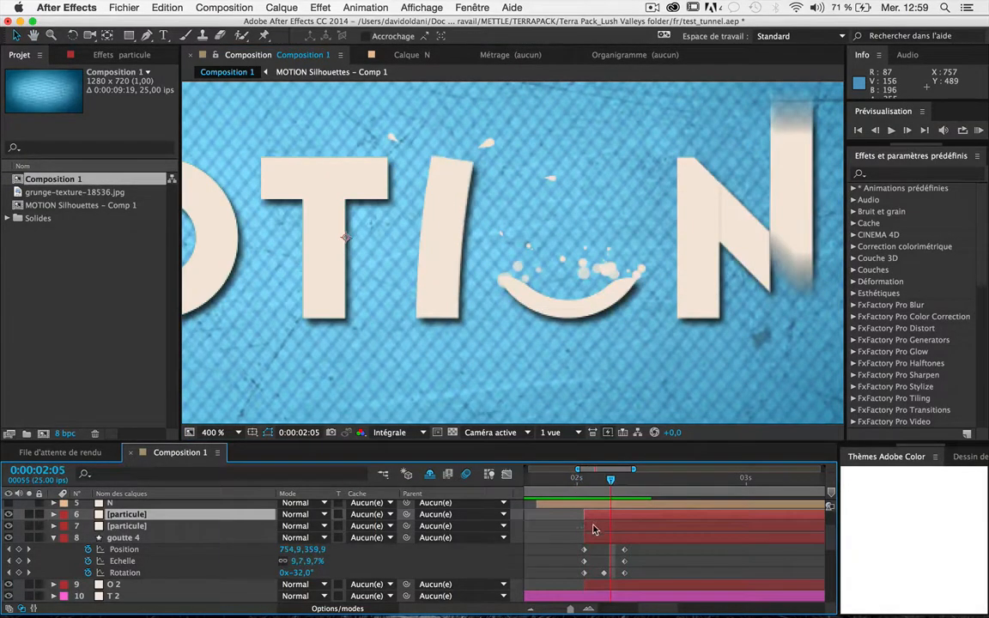
{"action": "left_click", "coordinate": [203, 538]}
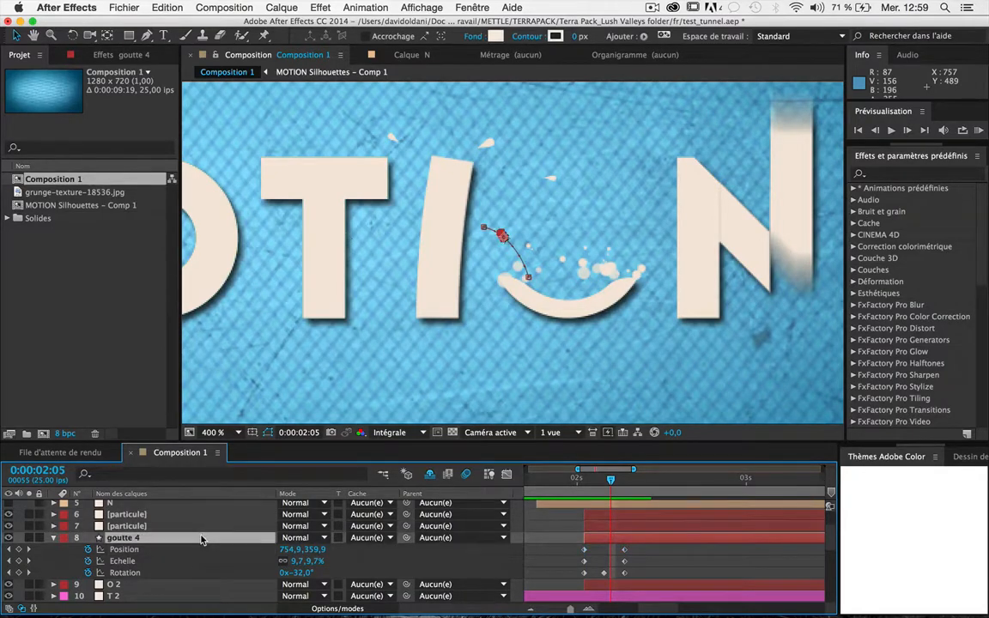
{"action": "key", "text": "super+d"}
{"action": "mouse_move", "coordinate": [483, 228]}
{"action": "left_mouse_down"}
{"action": "mouse_move", "coordinate": [499, 209]}
{"action": "mouse_move", "coordinate": [532, 210]}
{"action": "mouse_move", "coordinate": [499, 224]}
{"action": "left_mouse_up"}
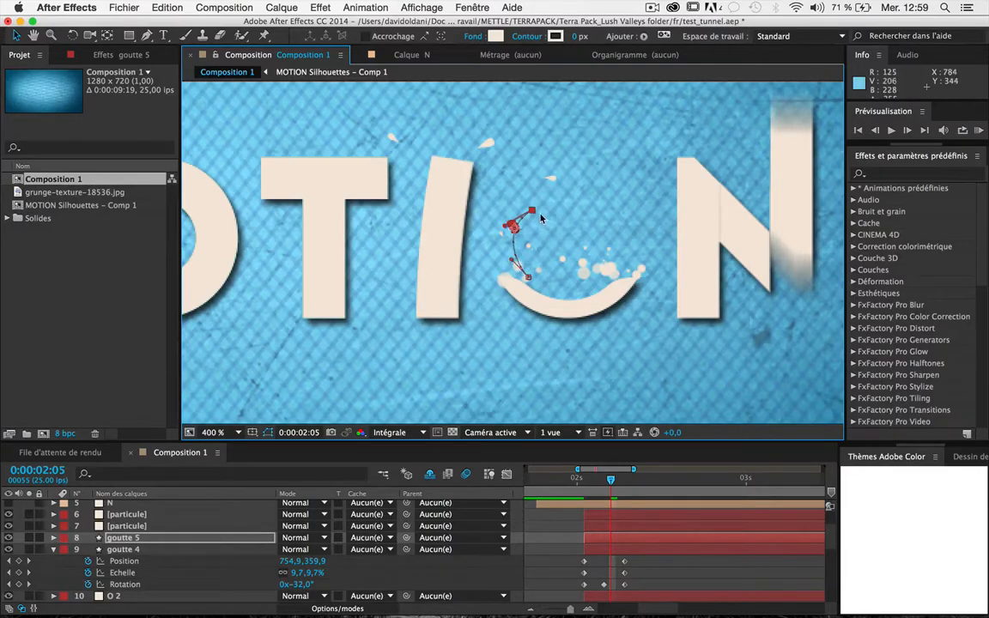
{"action": "left_click_drag", "start_coordinate": [533, 210], "coordinate": [555, 213]}
{"action": "left_click_drag", "start_coordinate": [528, 276], "coordinate": [504, 251]}
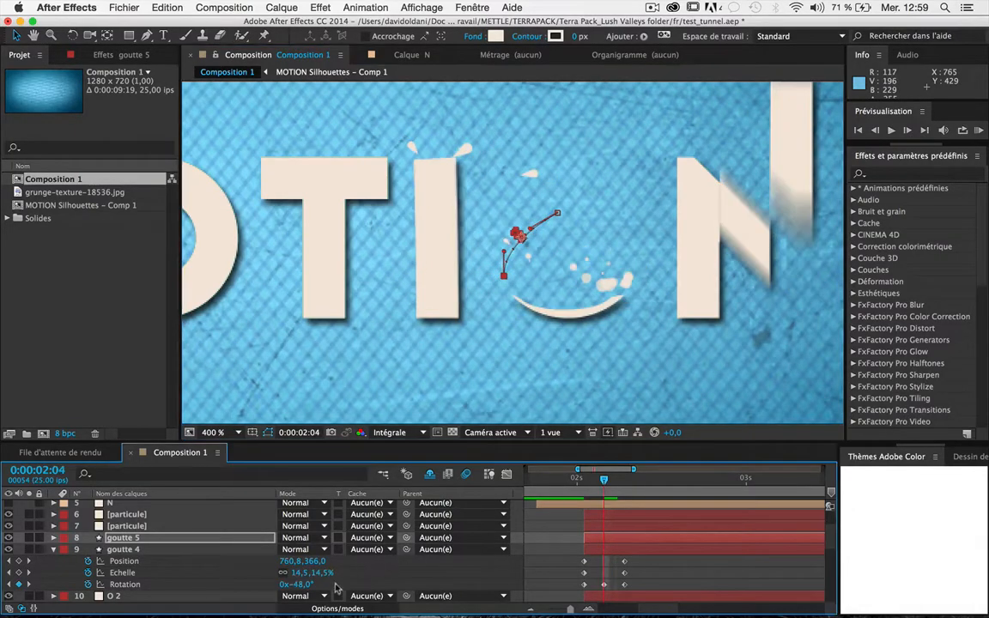
{"action": "left_click_drag", "start_coordinate": [302, 584], "coordinate": [347, 577]}
{"action": "left_click_drag", "start_coordinate": [606, 482], "coordinate": [585, 486]}
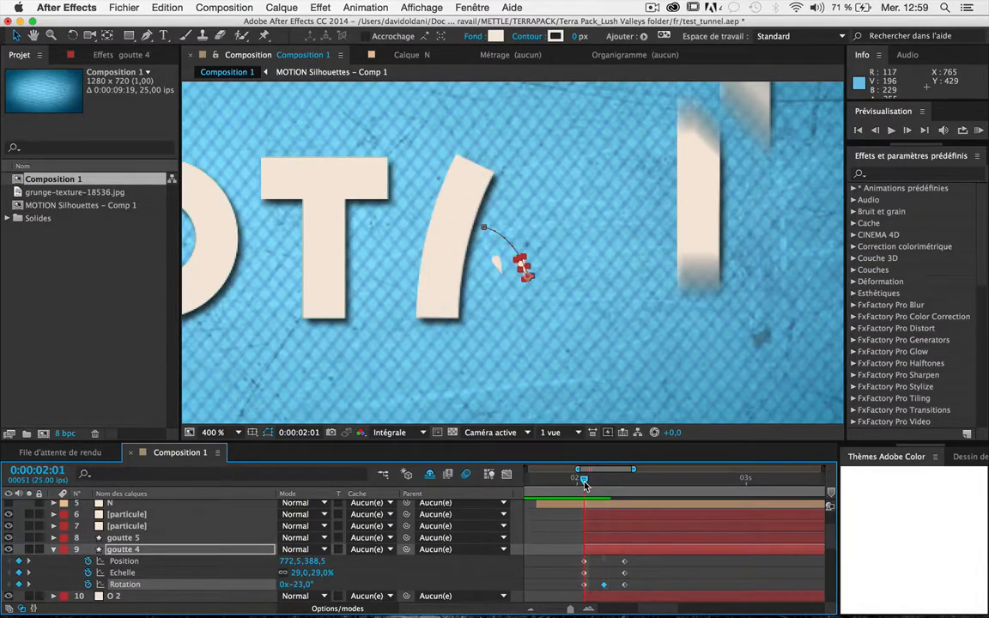
{"action": "key", "text": "super+z"}
{"action": "key", "text": "super+z"}
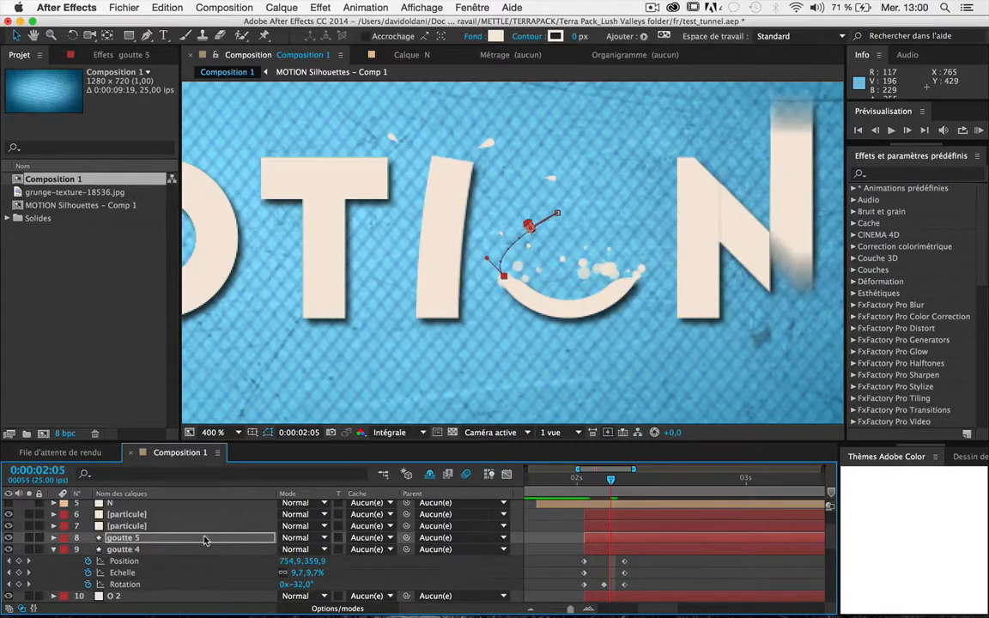
Step: Set goutte 5's rotation to 59° at 0:00:02:04 and to 77° at 0:00:02:07
{"action": "left_click", "coordinate": [185, 539]}
{"action": "key", "text": "u"}
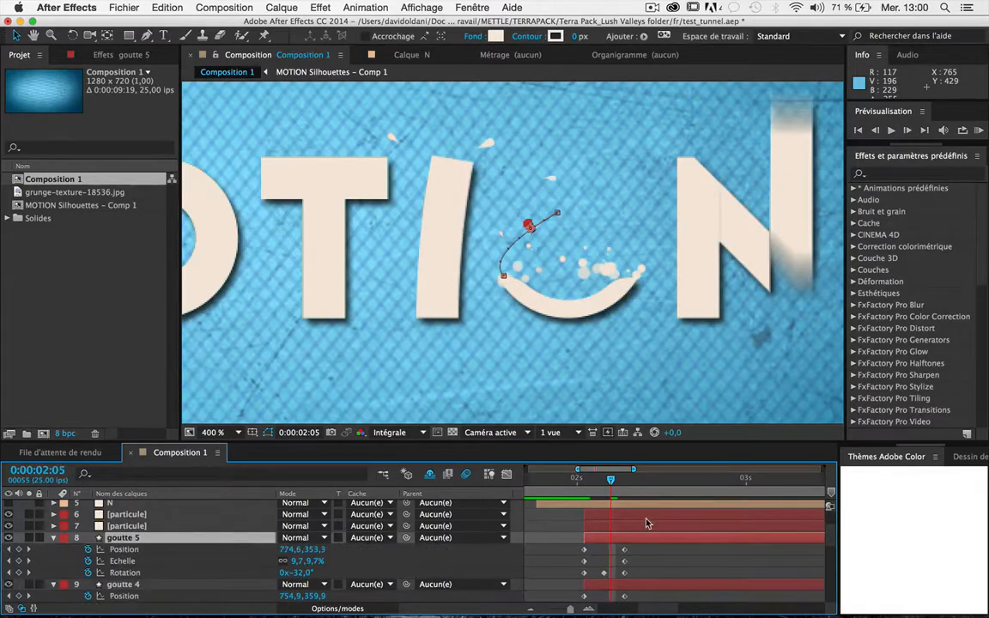
{"action": "left_click_drag", "start_coordinate": [612, 489], "coordinate": [604, 488]}
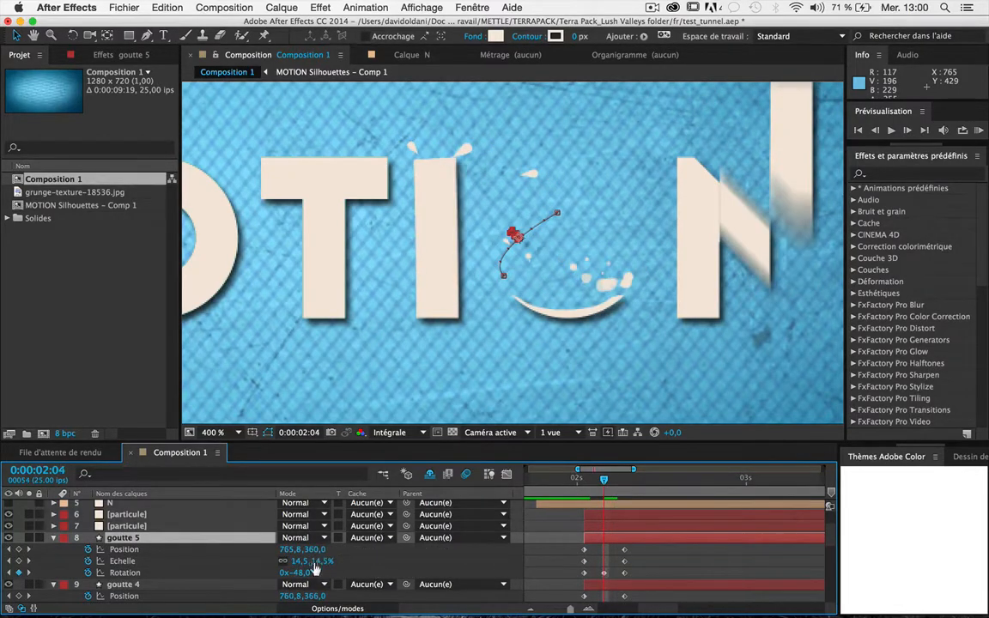
{"action": "left_click_drag", "start_coordinate": [302, 573], "coordinate": [330, 569]}
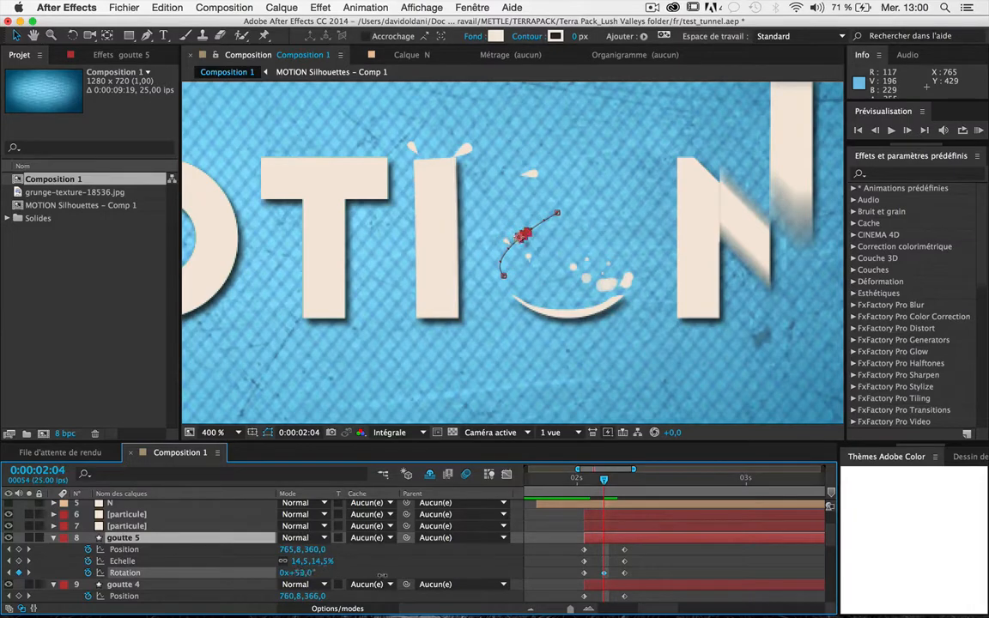
{"action": "key", "text": "j"}
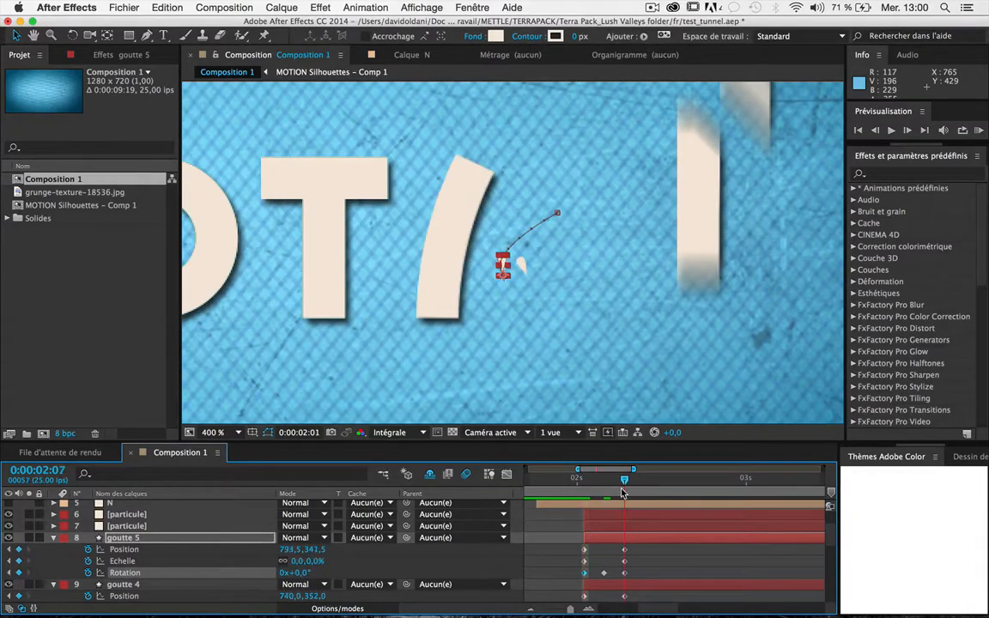
{"action": "key", "text": "k"}
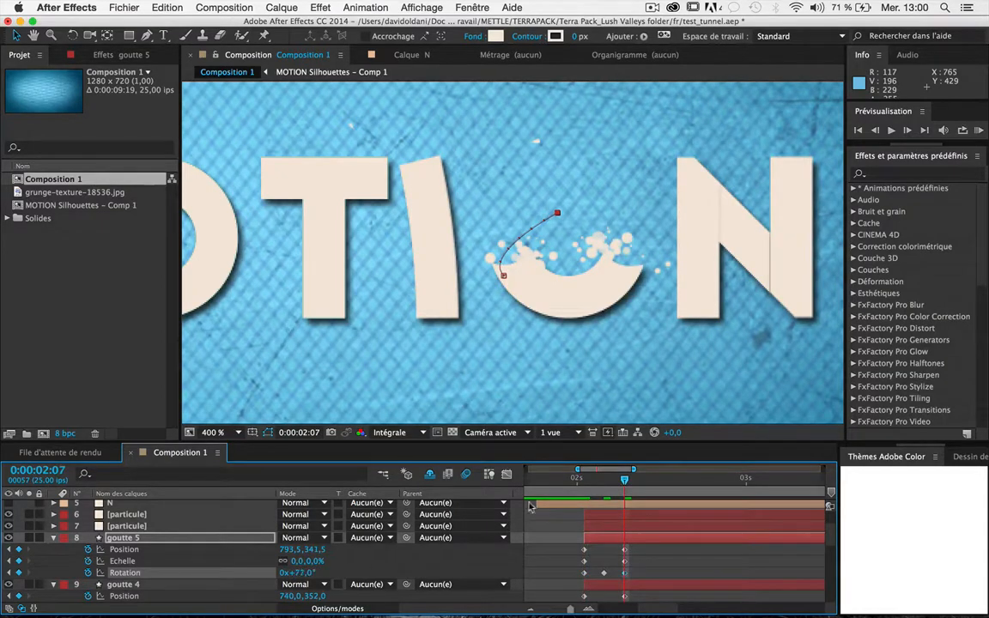
{"action": "left_click_drag", "start_coordinate": [584, 482], "coordinate": [625, 484]}
Step: Bend goutte 5's motion path into a rounder arc ending at 800, 339 and play it back from 0:00:02:00
{"action": "left_click", "coordinate": [504, 274]}
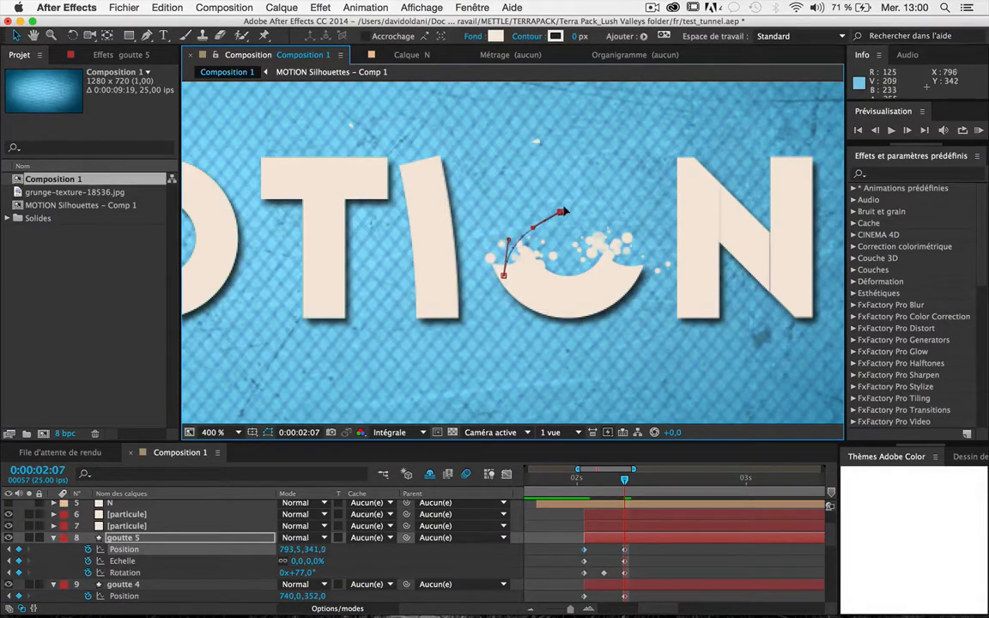
{"action": "left_click_drag", "start_coordinate": [564, 209], "coordinate": [526, 216]}
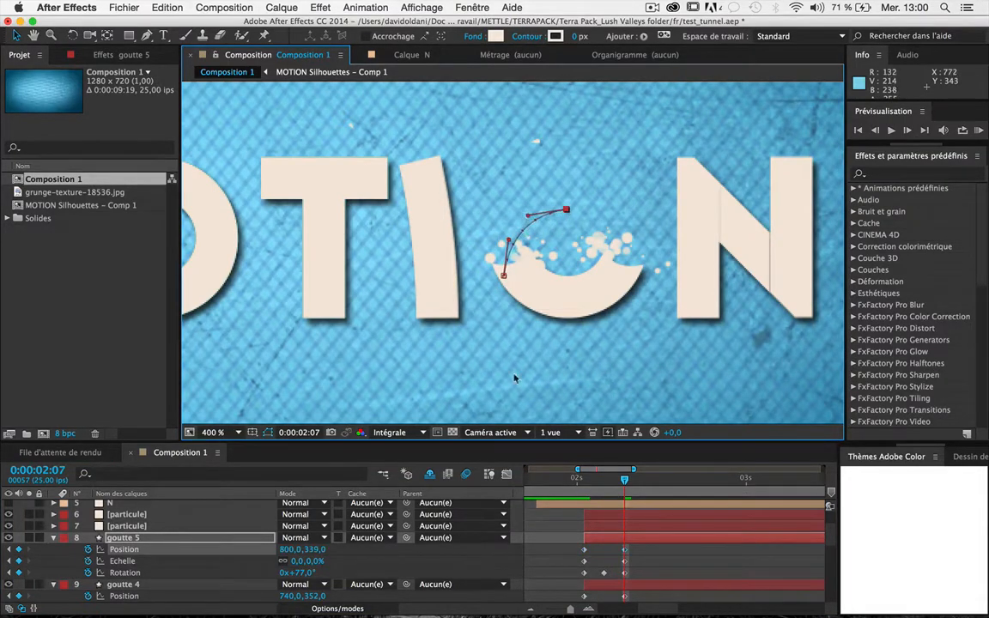
{"action": "left_click", "coordinate": [574, 488]}
{"action": "key", "text": "space"}
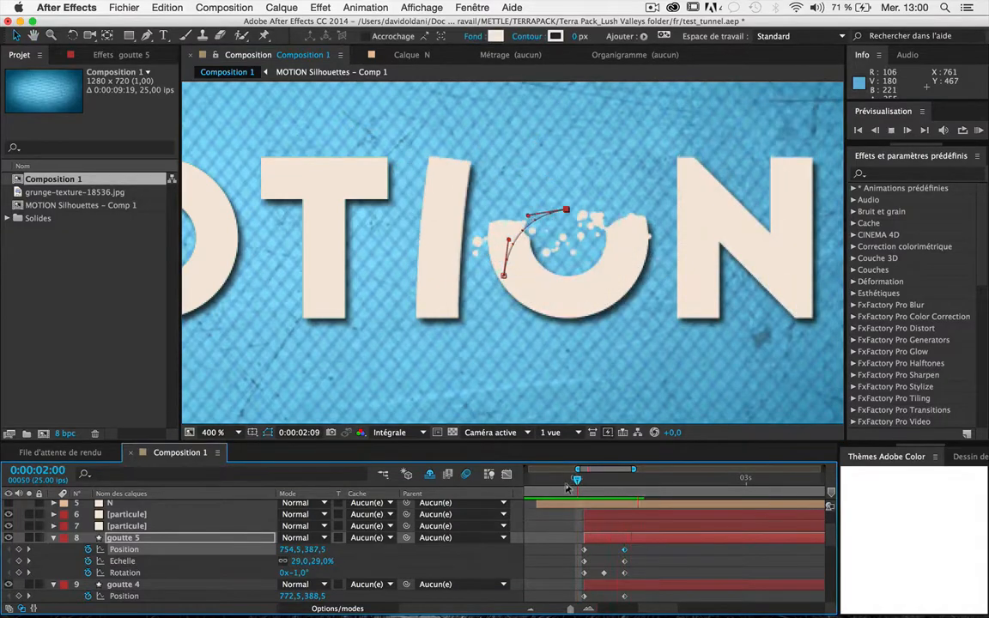
{"action": "key", "text": "space"}
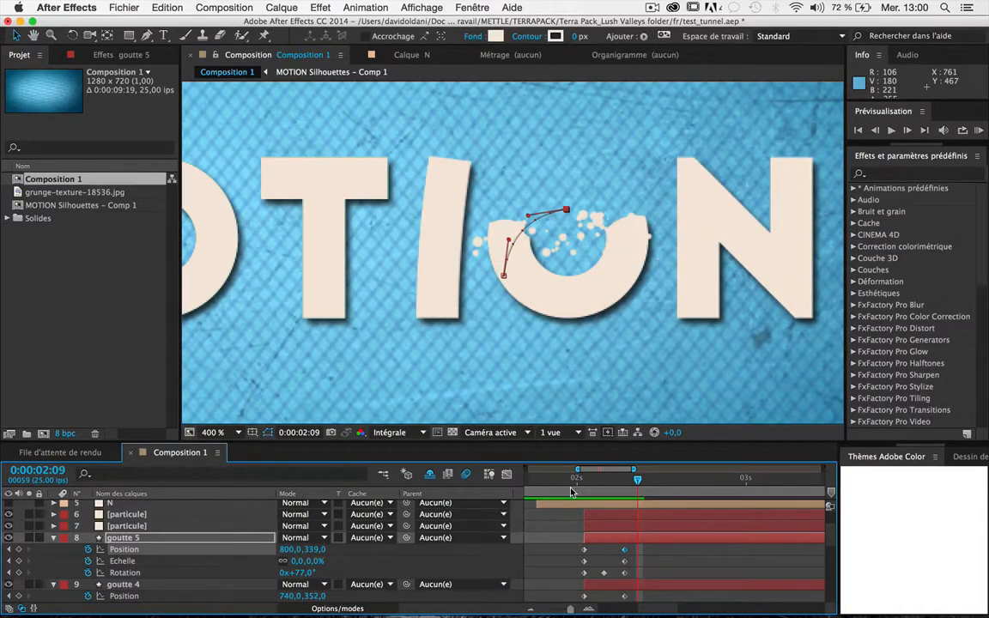
Step: Replay the droplet splash several times from about 0:00:01:20 and scrub to 0:00:02:05 to check the droplets' motion
{"action": "left_click", "coordinate": [542, 487]}
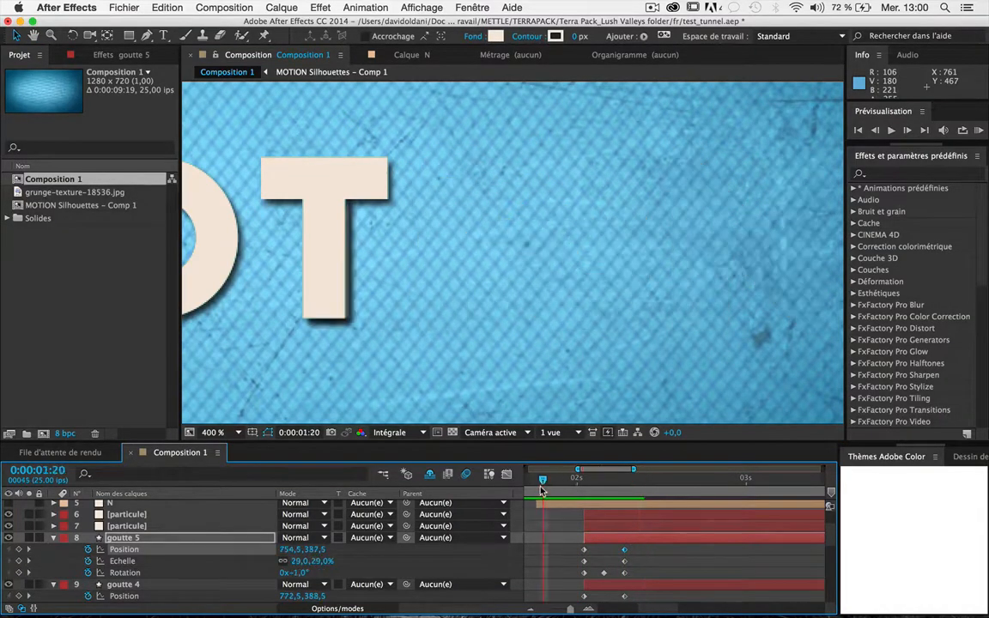
{"action": "key", "text": "space"}
{"action": "left_click", "coordinate": [555, 367]}
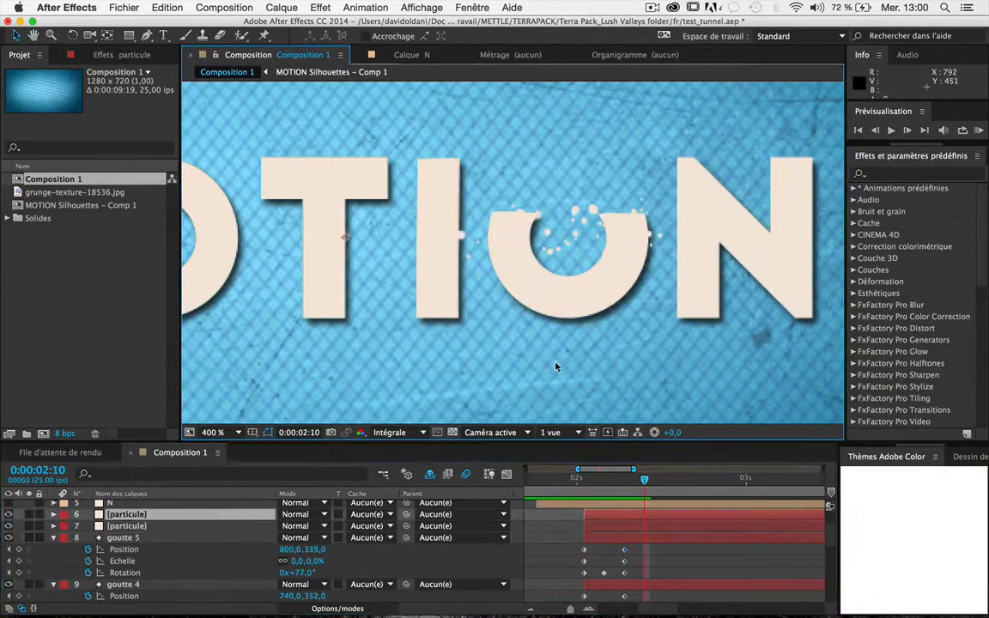
{"action": "left_click", "coordinate": [550, 492]}
{"action": "key", "text": "space"}
{"action": "left_click", "coordinate": [550, 493]}
{"action": "key", "text": "space"}
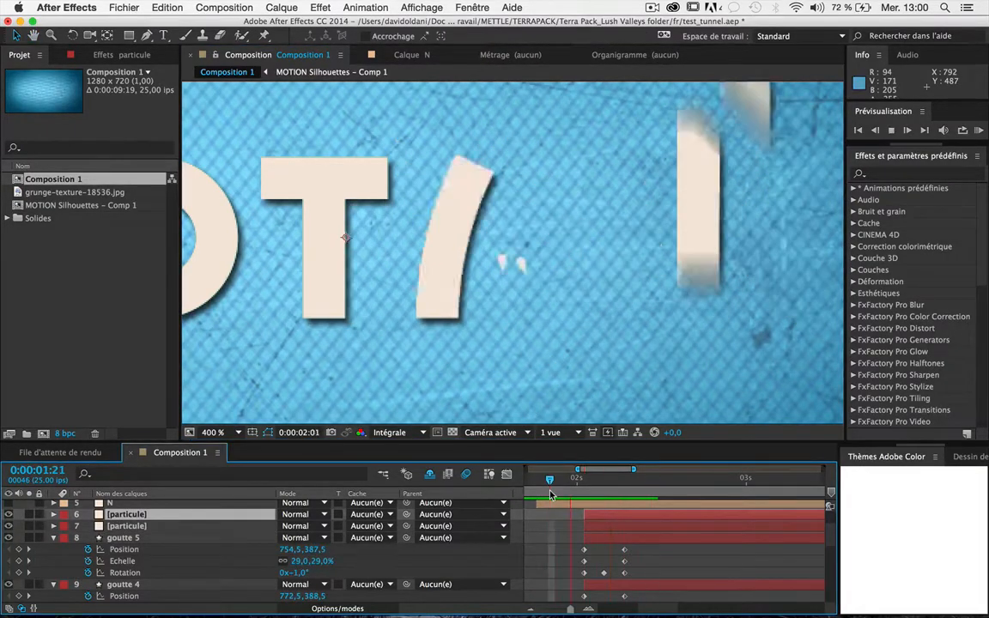
{"action": "left_click", "coordinate": [550, 494]}
{"action": "key", "text": "space"}
{"action": "left_click_drag", "start_coordinate": [550, 494], "coordinate": [610, 507]}
Step: View the whole title at 100%, play it from 0:00:01:23 and scrub around 0:00:02:06 to check the splash
{"action": "scroll", "coordinate": [563, 320], "scroll_direction": "down", "scroll_amount": 1}
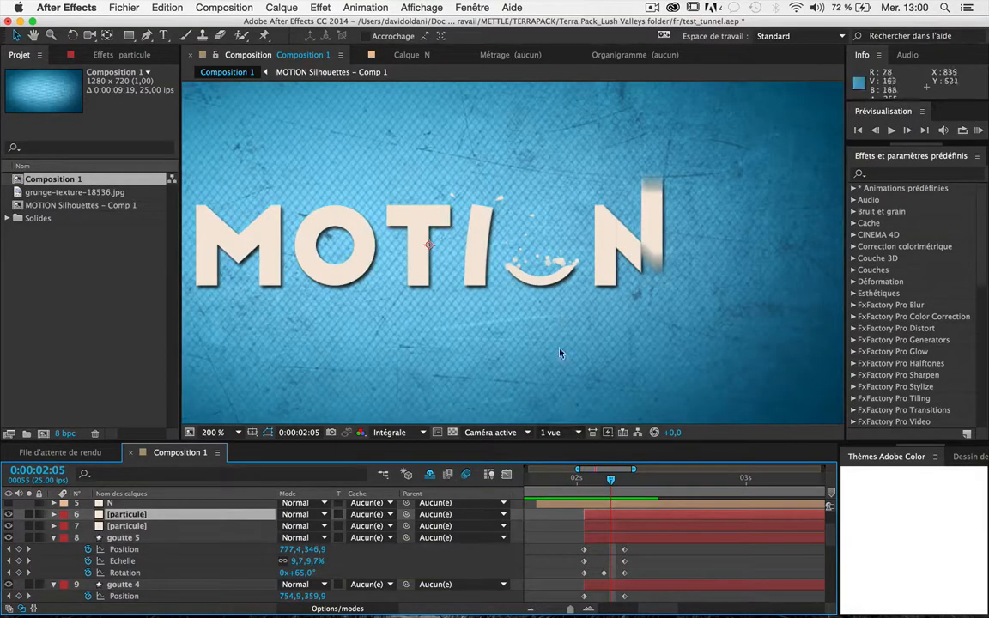
{"action": "scroll", "coordinate": [560, 352], "scroll_direction": "down", "scroll_amount": 1}
{"action": "left_click", "coordinate": [563, 494]}
{"action": "key", "text": "space"}
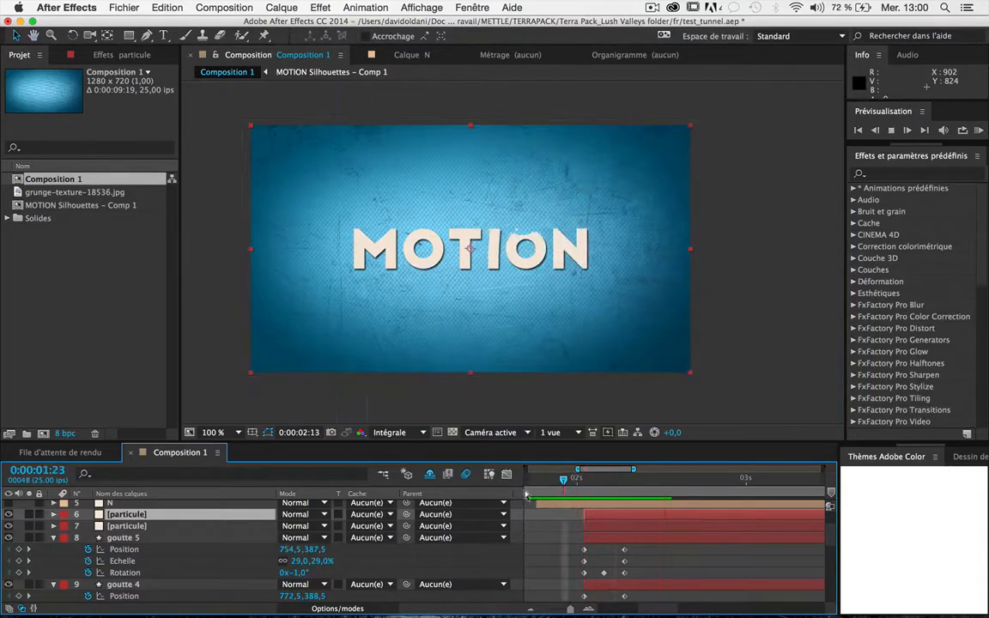
{"action": "left_click", "coordinate": [613, 489]}
{"action": "mouse_move", "coordinate": [622, 496]}
{"action": "left_mouse_down"}
{"action": "mouse_move", "coordinate": [611, 498]}
{"action": "mouse_move", "coordinate": [636, 500]}
{"action": "mouse_move", "coordinate": [603, 507]}
{"action": "mouse_move", "coordinate": [620, 507]}
{"action": "left_mouse_up"}
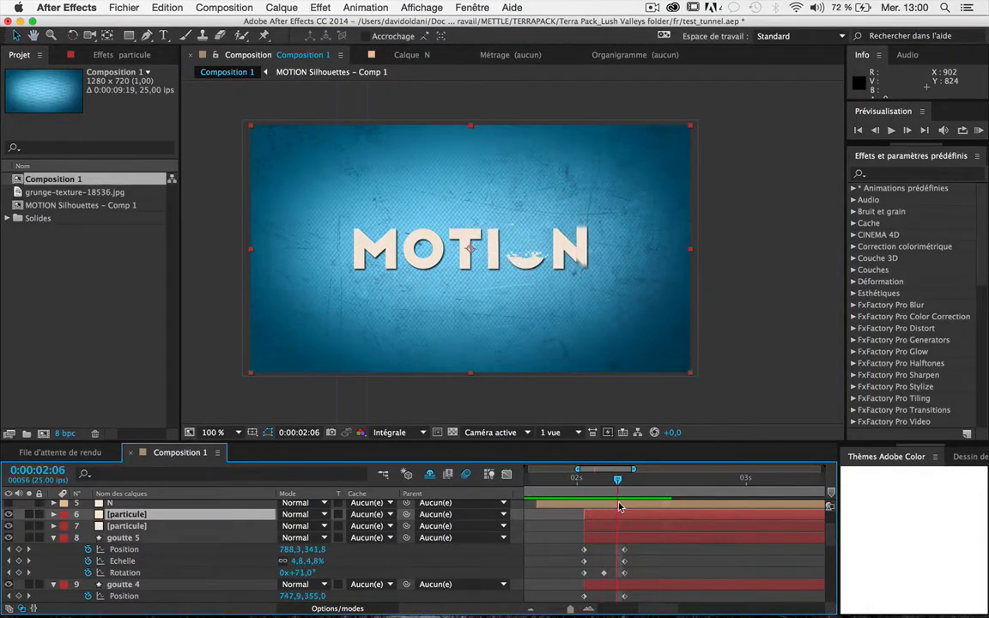
Step: Play back the full title animation from 0:00:00:00 to review the outlined MOTION text
{"action": "left_click", "coordinate": [764, 314]}
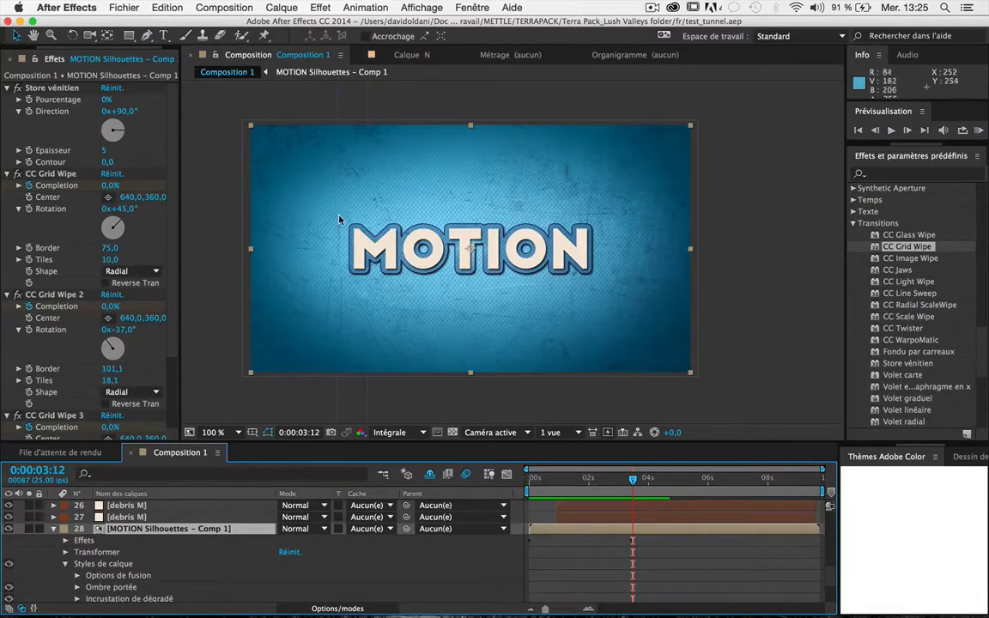
{"action": "key", "text": "space"}
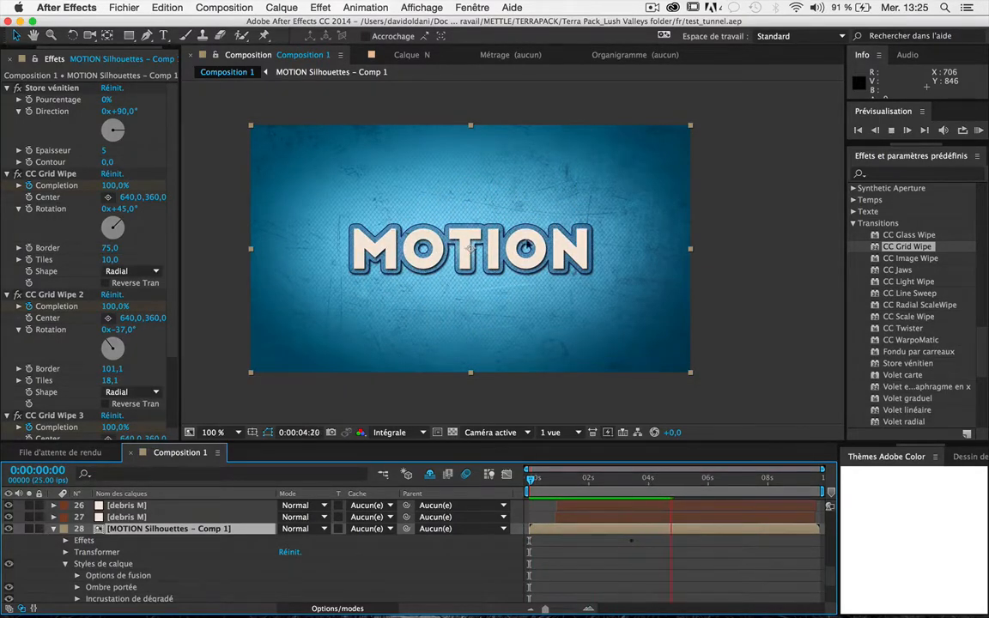
{"action": "key", "text": "space"}
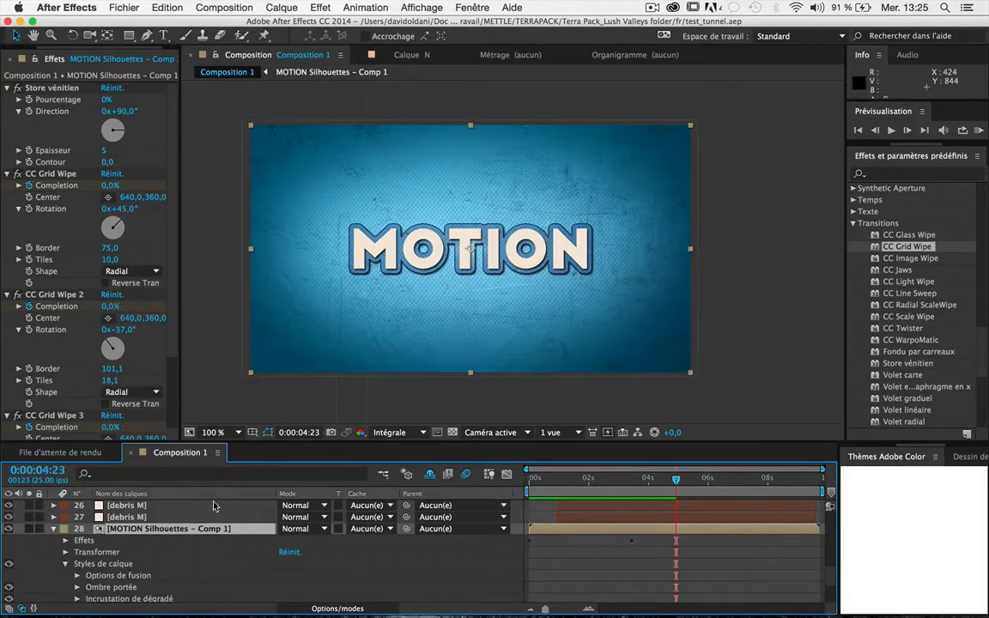
Step: Collapse and hide the MOTION Silhouettes – Comp 1 layer and select the MOTION text layer
{"action": "left_click", "coordinate": [55, 529]}
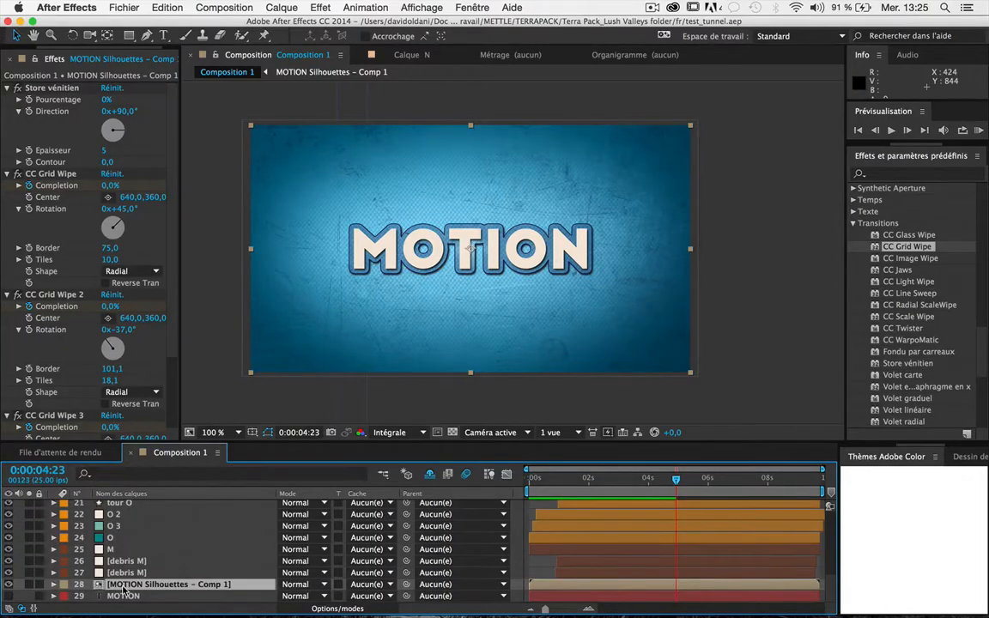
{"action": "left_click", "coordinate": [9, 585]}
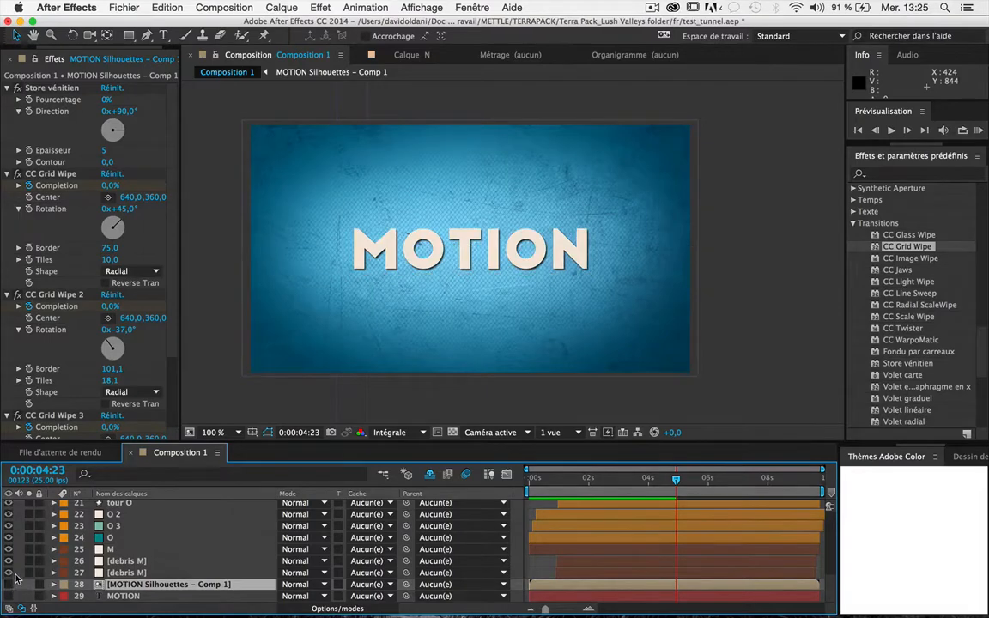
{"action": "left_click", "coordinate": [120, 597]}
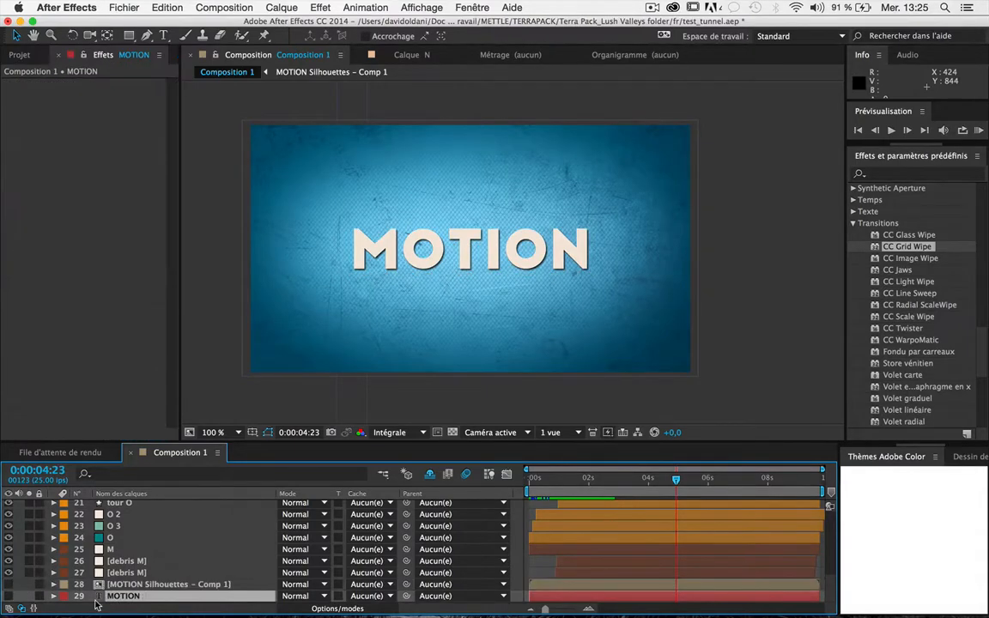
{"action": "right_click", "coordinate": [116, 598]}
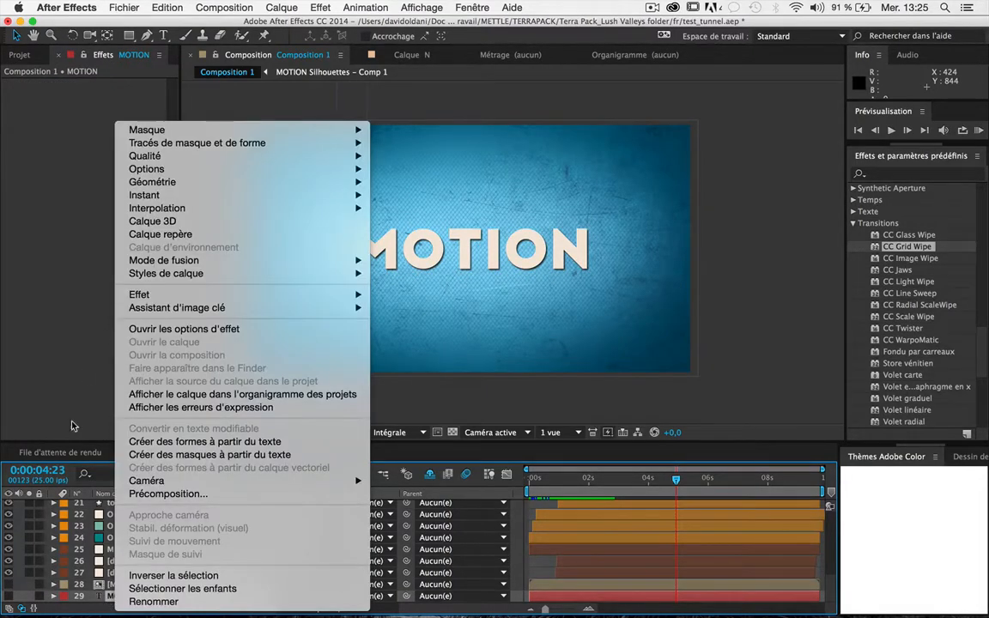
{"action": "mouse_move", "coordinate": [119, 276]}
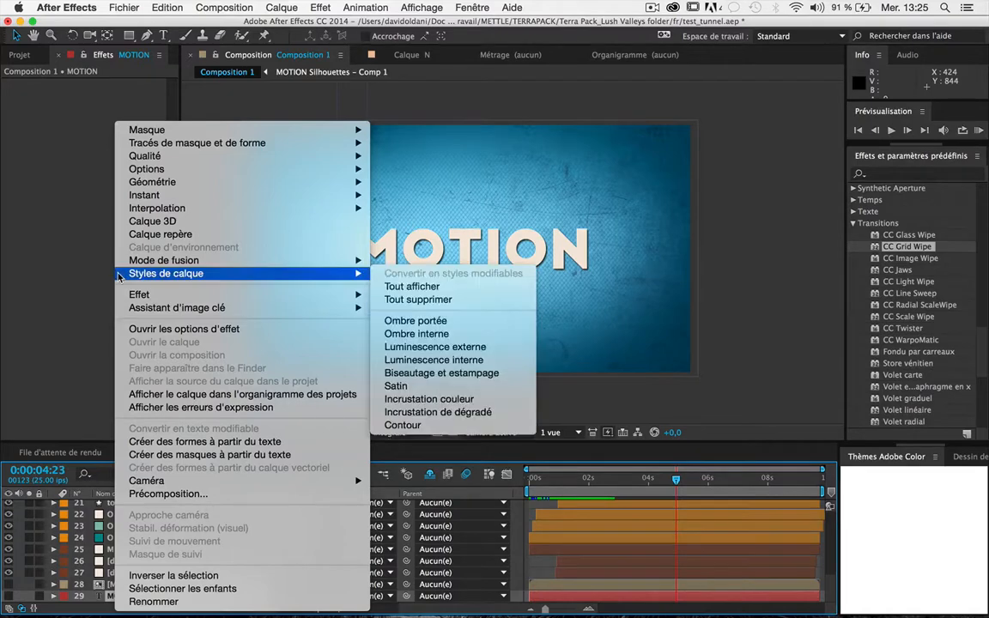
{"action": "left_click", "coordinate": [100, 594]}
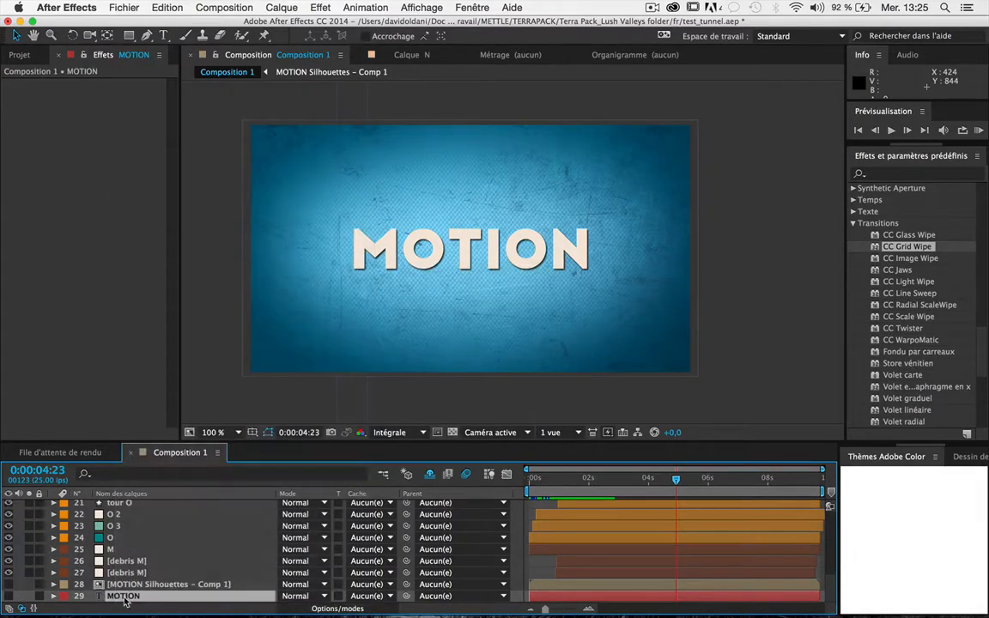
Step: Duplicate the MOTION text layer and make the copy visible
{"action": "key", "text": "super+d"}
{"action": "left_click", "coordinate": [9, 596]}
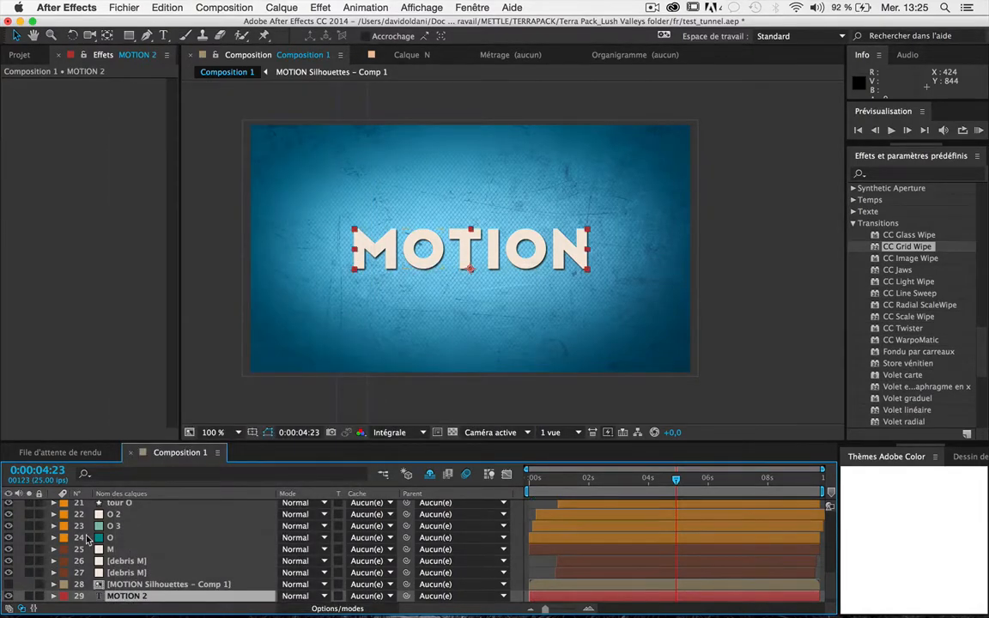
Step: Add a Contour layer style to the duplicated MOTION text layer and reveal its settings
{"action": "scroll", "coordinate": [93, 541], "scroll_direction": "down", "scroll_amount": 1}
{"action": "right_click", "coordinate": [125, 587]}
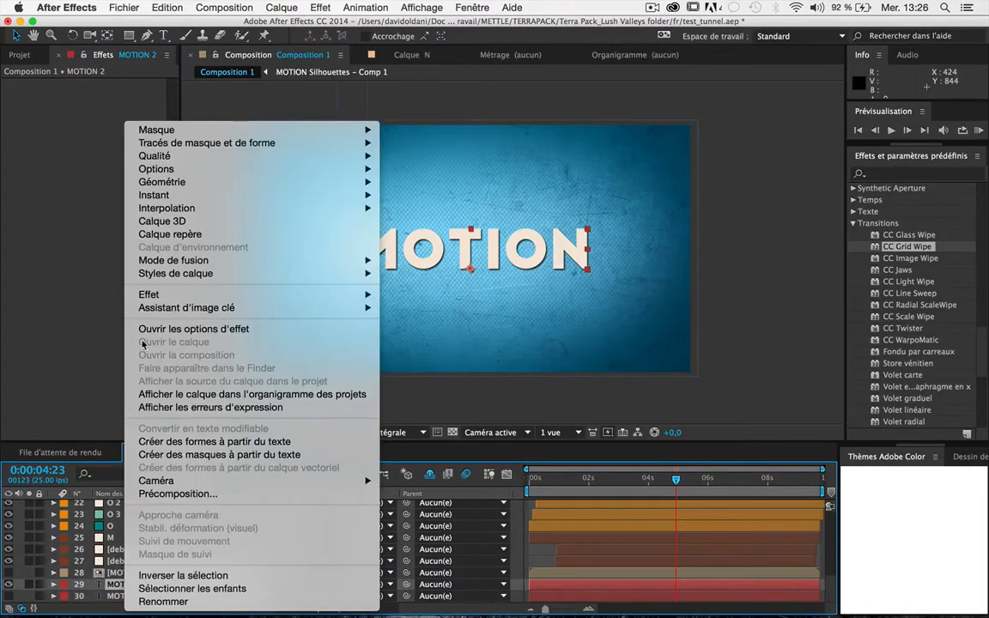
{"action": "mouse_move", "coordinate": [157, 273]}
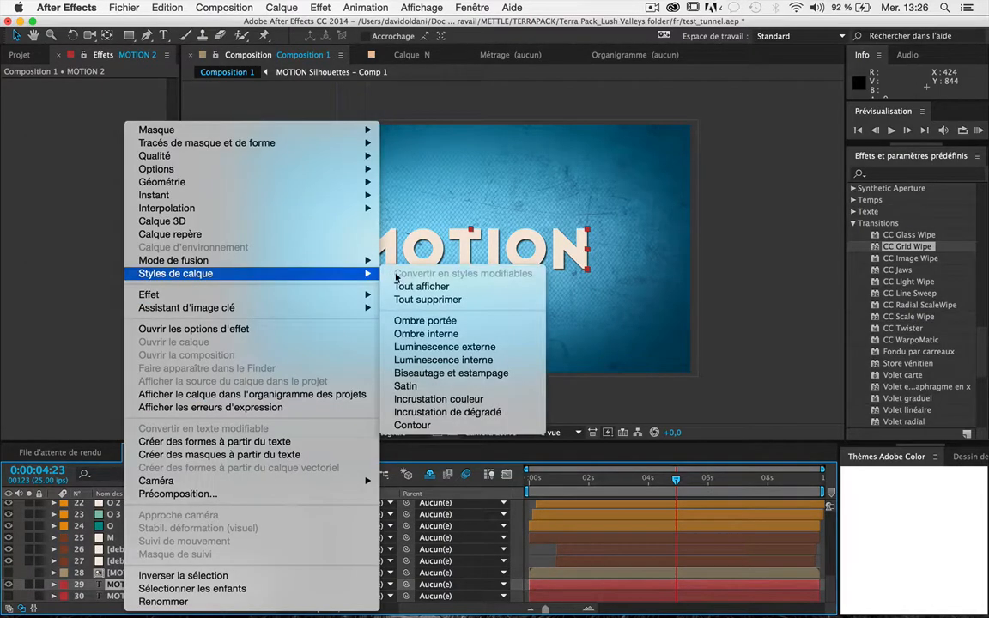
{"action": "left_click", "coordinate": [418, 424]}
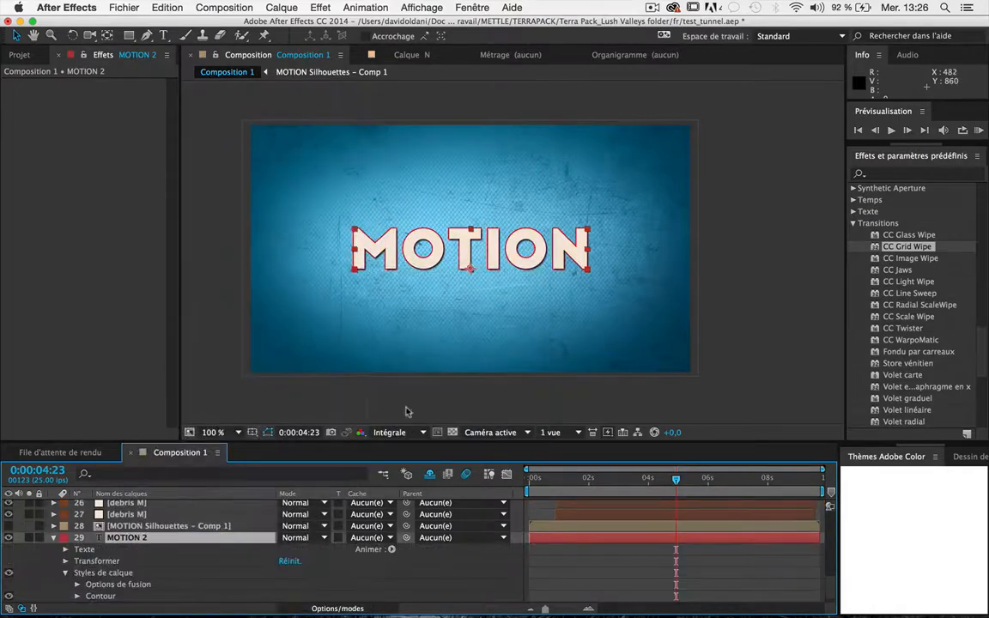
{"action": "left_click", "coordinate": [78, 597]}
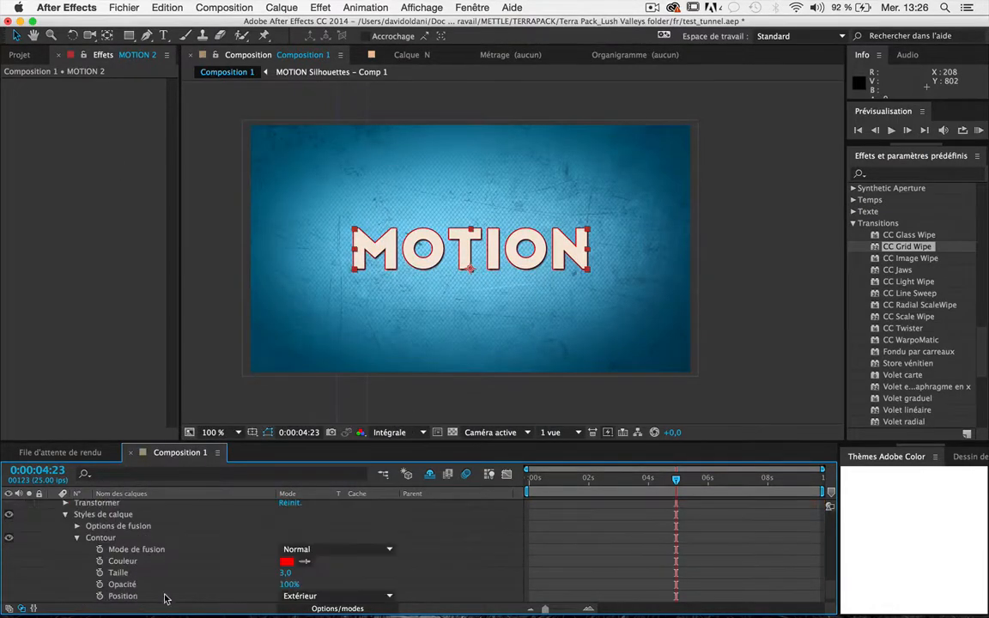
Step: Set the MOTION 2 Contour style's position to Centre and its size to 36.3
{"action": "left_click_drag", "start_coordinate": [287, 574], "coordinate": [364, 567]}
{"action": "left_click", "coordinate": [318, 594]}
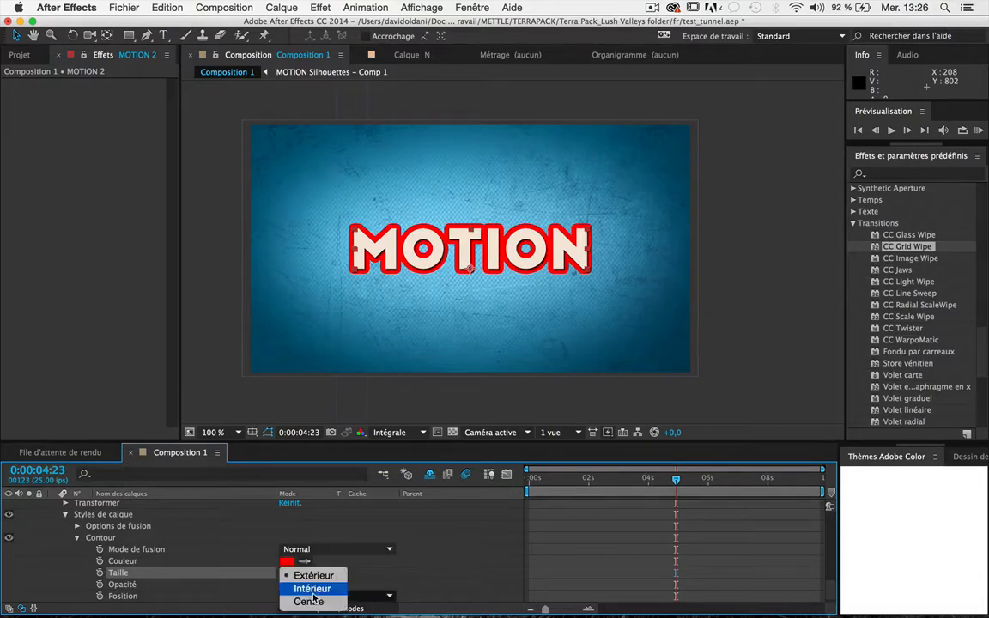
{"action": "left_click", "coordinate": [308, 601]}
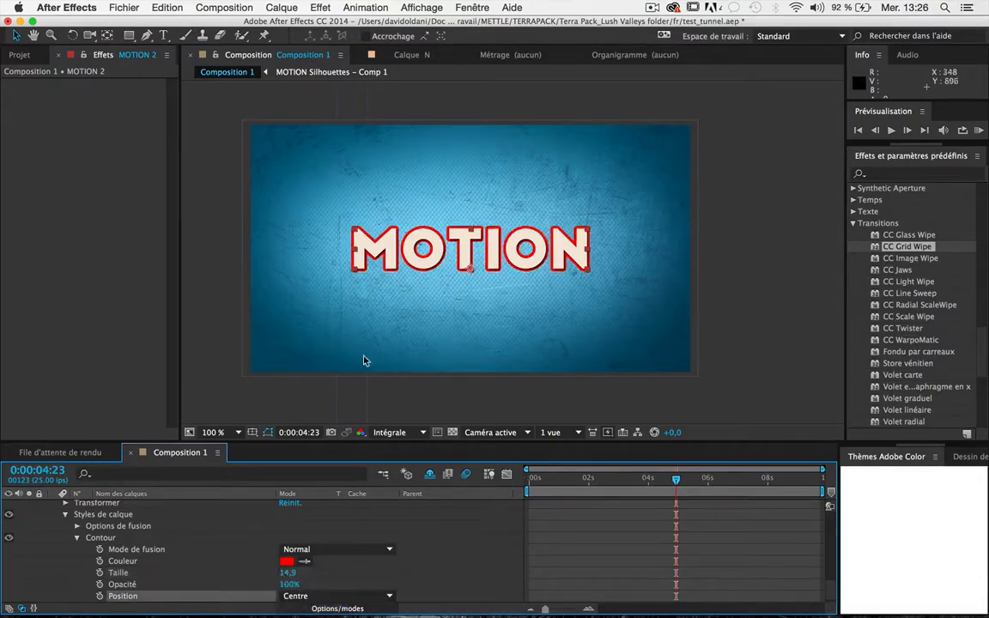
{"action": "left_click_drag", "start_coordinate": [287, 572], "coordinate": [339, 572]}
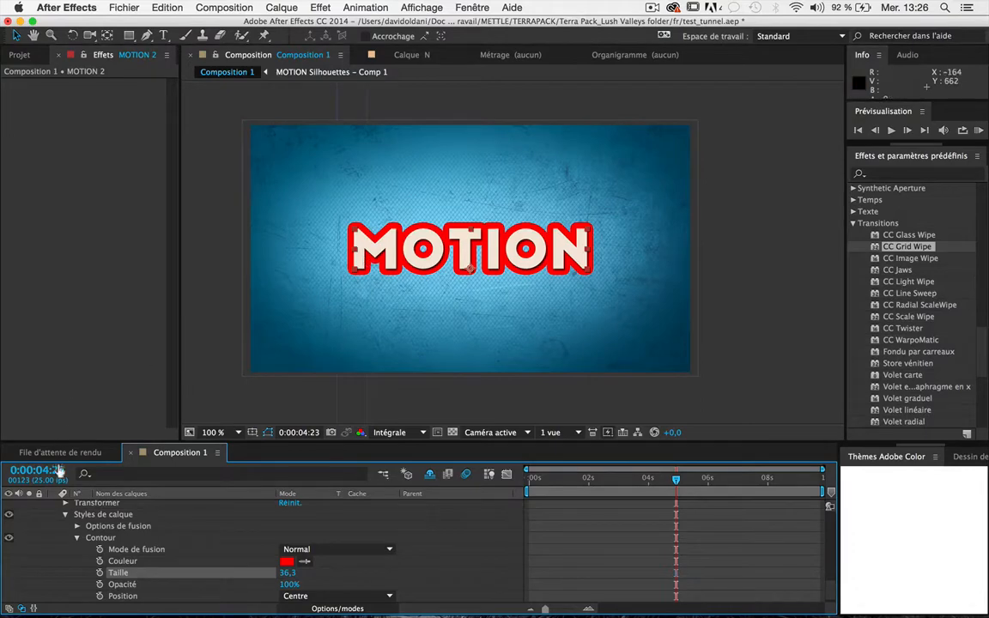
Step: Change the MOTION 2 Contour colour to a dark navy blue
{"action": "left_click", "coordinate": [291, 563]}
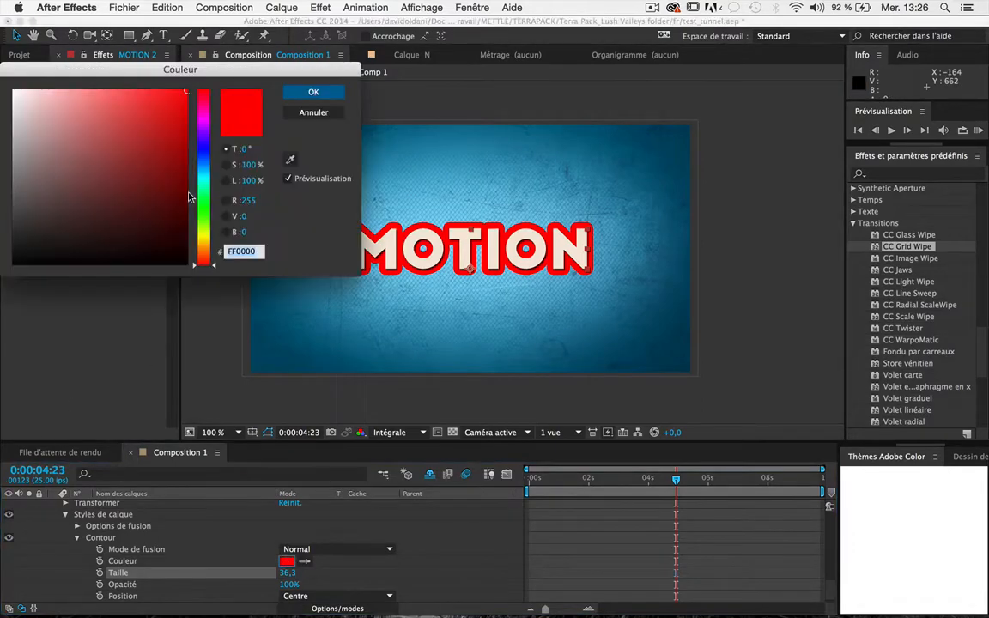
{"action": "left_click", "coordinate": [205, 157]}
{"action": "left_click", "coordinate": [172, 181]}
{"action": "mouse_move", "coordinate": [171, 182]}
{"action": "left_mouse_down"}
{"action": "mouse_move", "coordinate": [136, 180]}
{"action": "mouse_move", "coordinate": [143, 176]}
{"action": "left_mouse_up"}
{"action": "left_click", "coordinate": [313, 92]}
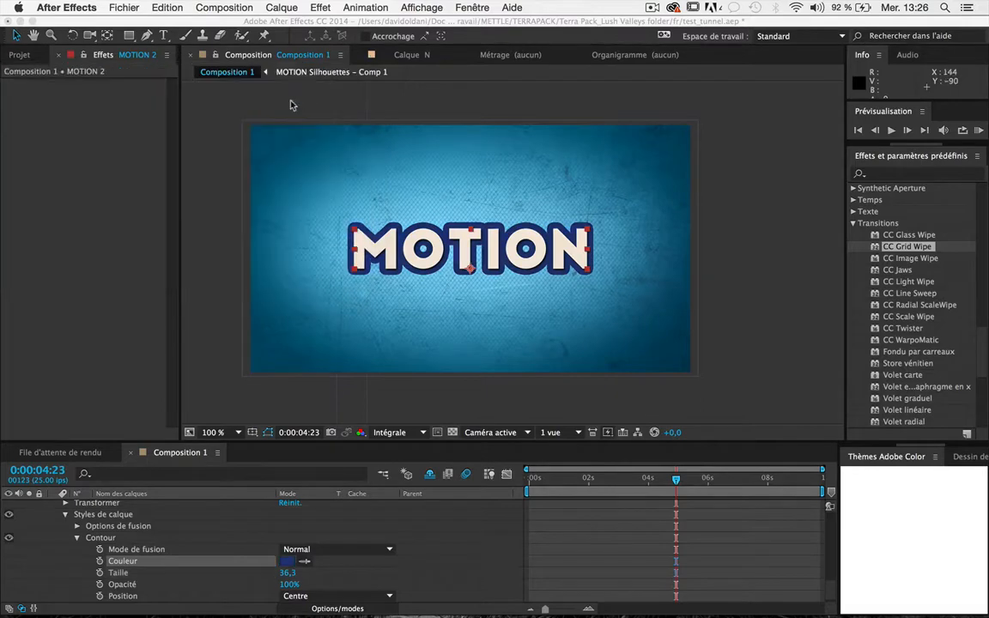
Step: Precompose the MOTION 2 text layer, moving all attributes into a new composition named "texte contour"
{"action": "scroll", "coordinate": [62, 581], "scroll_direction": "up", "scroll_amount": 1}
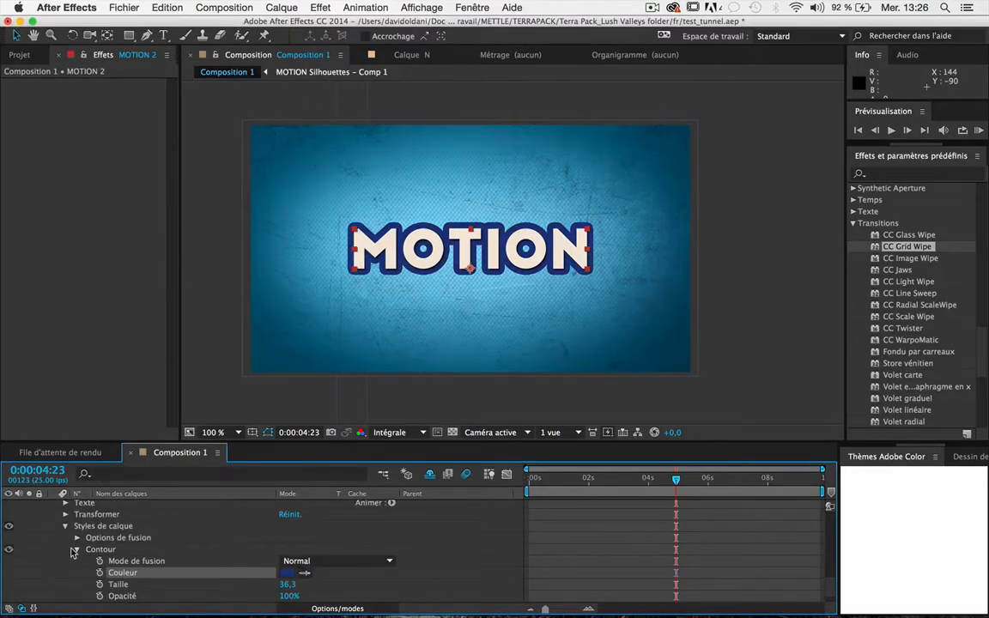
{"action": "scroll", "coordinate": [73, 554], "scroll_direction": "up", "scroll_amount": 3}
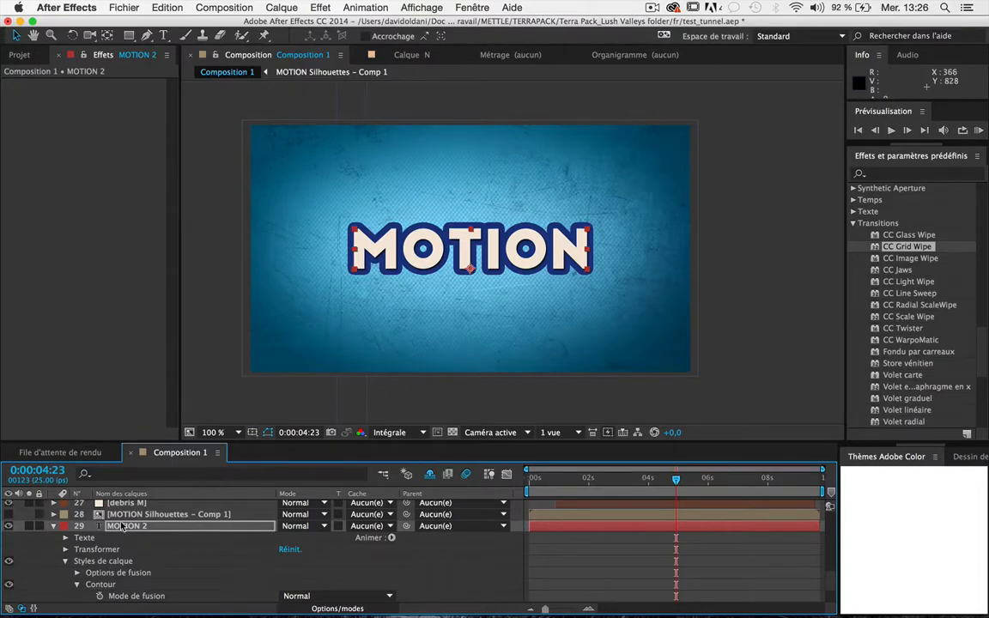
{"action": "left_click", "coordinate": [122, 528]}
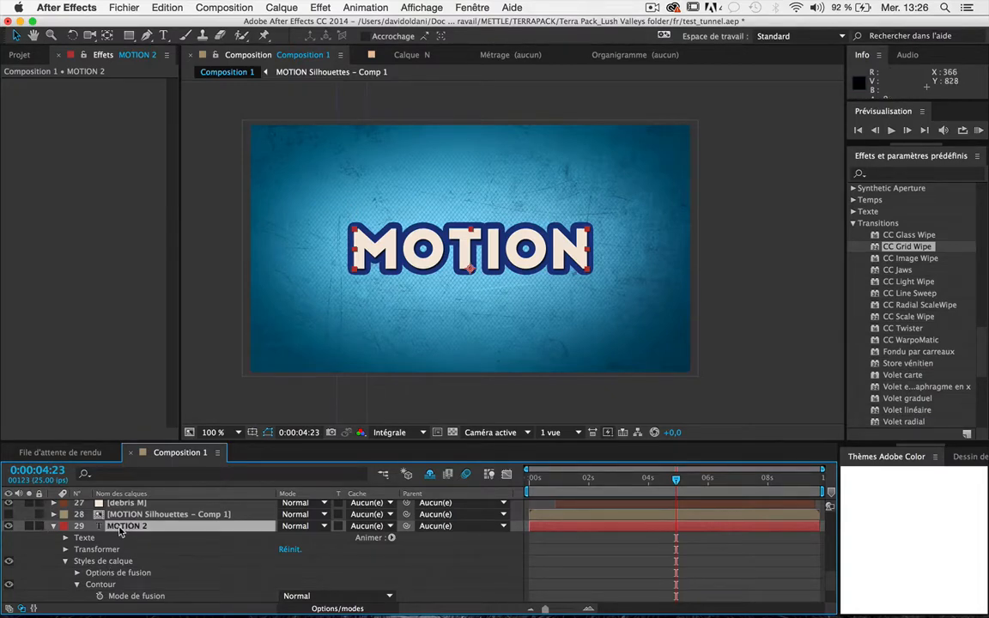
{"action": "key", "text": "super+shift+c"}
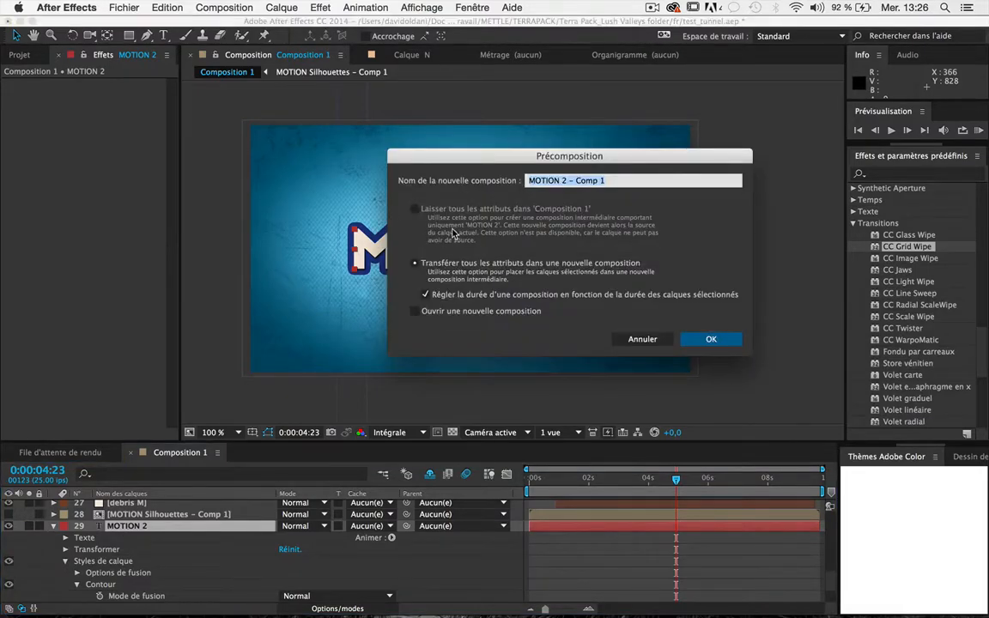
{"action": "type", "text": "texte c"}
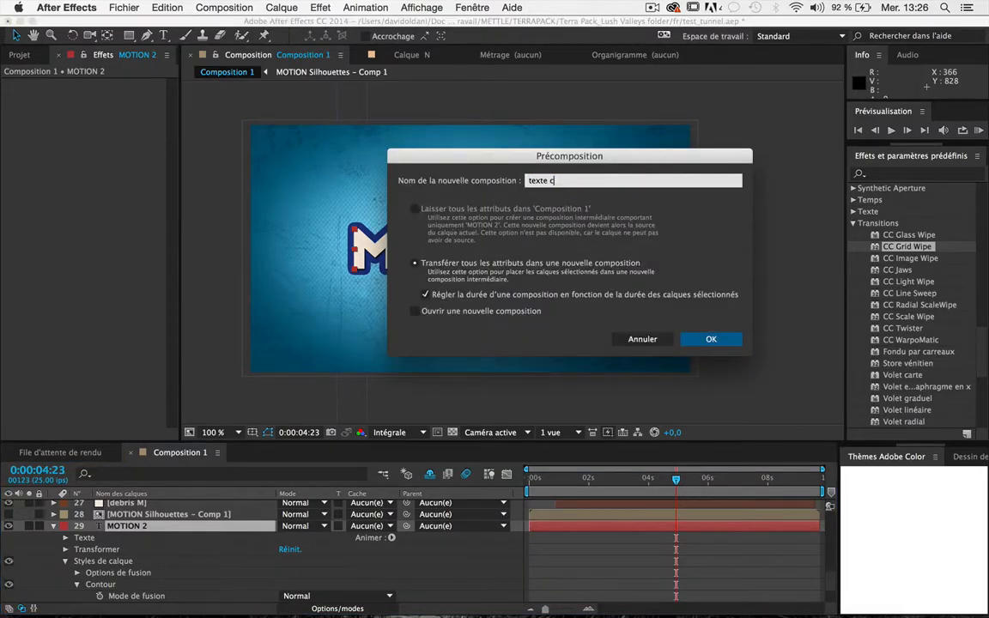
{"action": "type", "text": "ontour"}
{"action": "key", "text": "Return"}
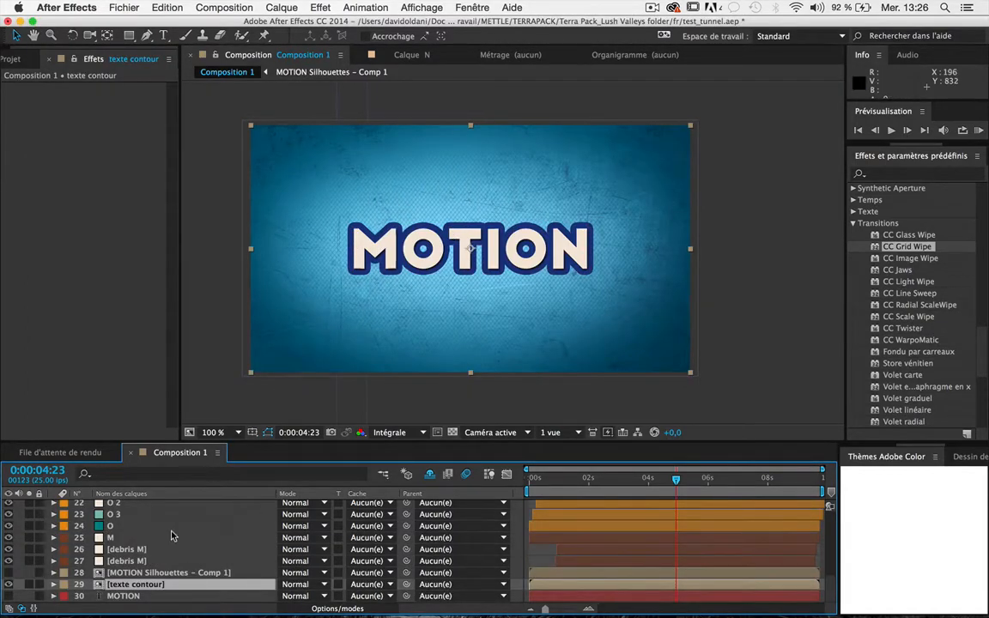
Step: Check the texte contour layer in isolation and add a Contour layer style to it
{"action": "left_click", "coordinate": [30, 584]}
{"action": "left_click", "coordinate": [30, 583]}
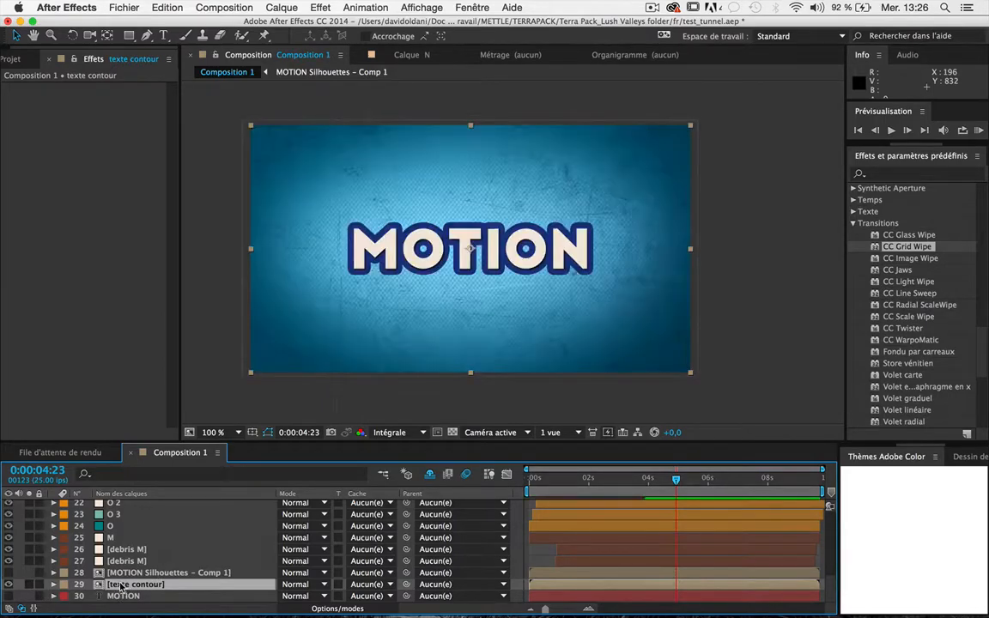
{"action": "right_click", "coordinate": [120, 583]}
{"action": "mouse_move", "coordinate": [305, 273]}
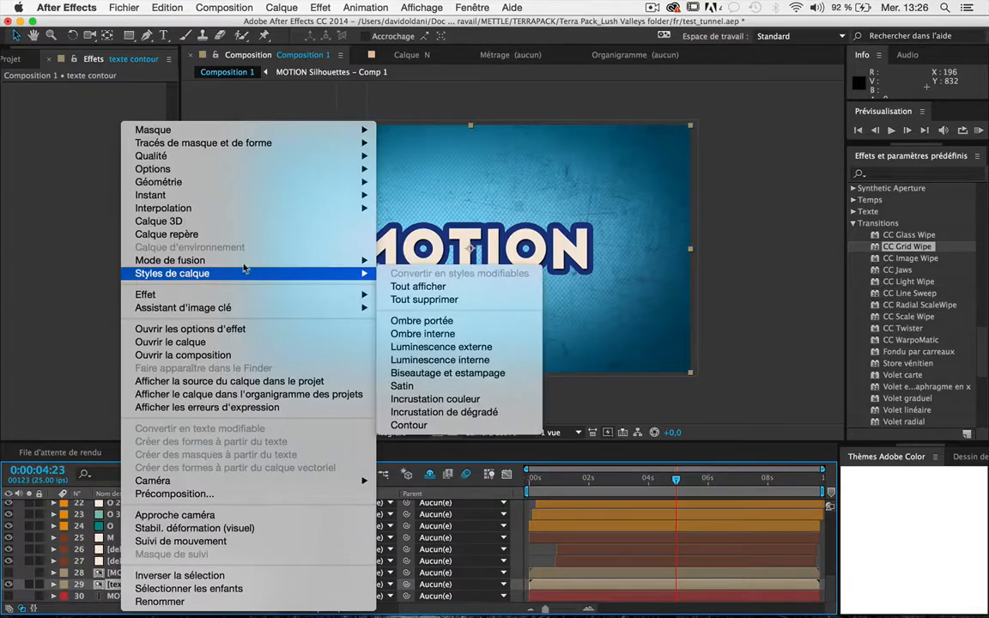
{"action": "left_click", "coordinate": [412, 425]}
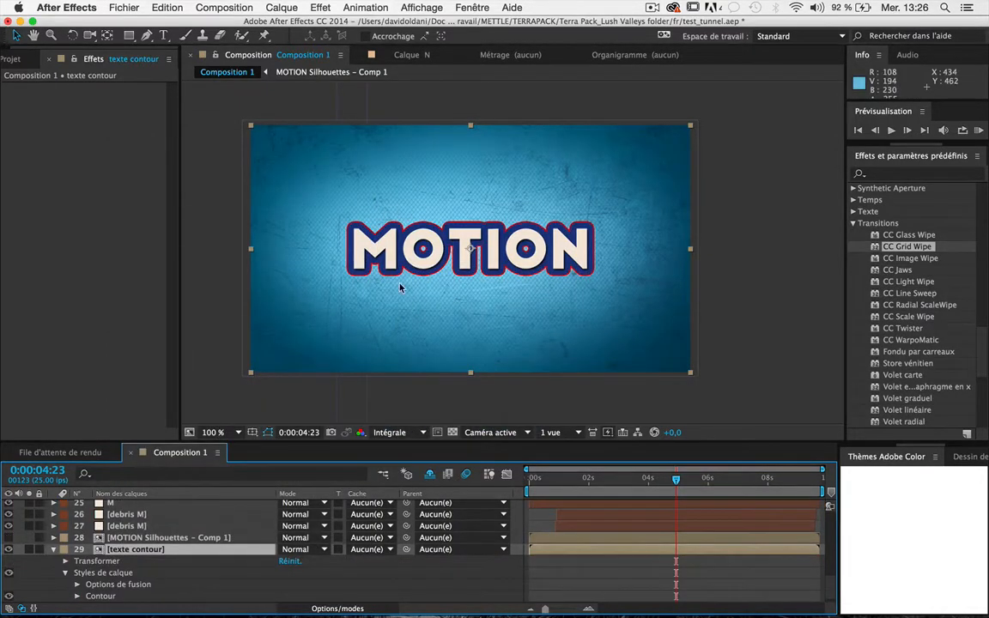
Step: Set the texte contour layer's fill opacity (Opacité du fond) to 0% in its advanced blending options
{"action": "scroll", "coordinate": [75, 585], "scroll_direction": "down", "scroll_amount": 1}
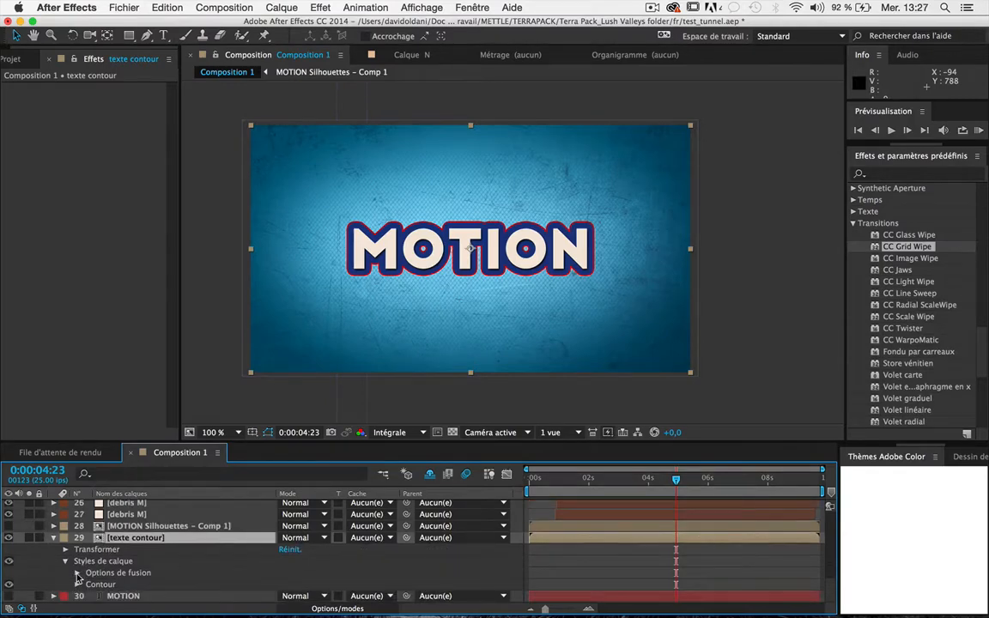
{"action": "left_click", "coordinate": [77, 573]}
{"action": "scroll", "coordinate": [10, 580], "scroll_direction": "down", "scroll_amount": 1}
{"action": "left_click", "coordinate": [87, 596]}
{"action": "scroll", "coordinate": [104, 597], "scroll_direction": "down", "scroll_amount": 6}
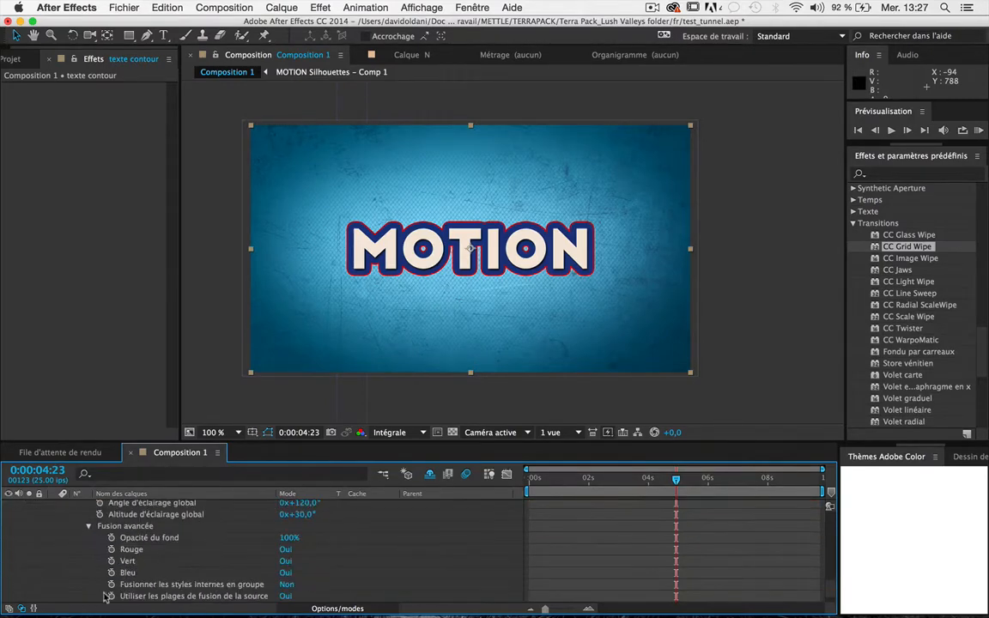
{"action": "left_click", "coordinate": [146, 538]}
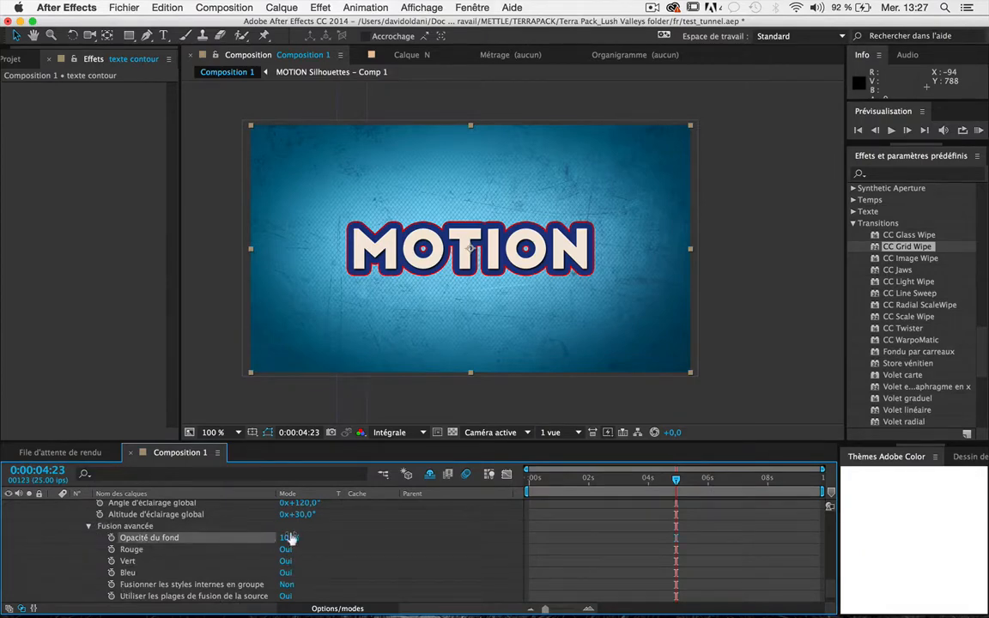
{"action": "left_click_drag", "start_coordinate": [291, 539], "coordinate": [157, 539]}
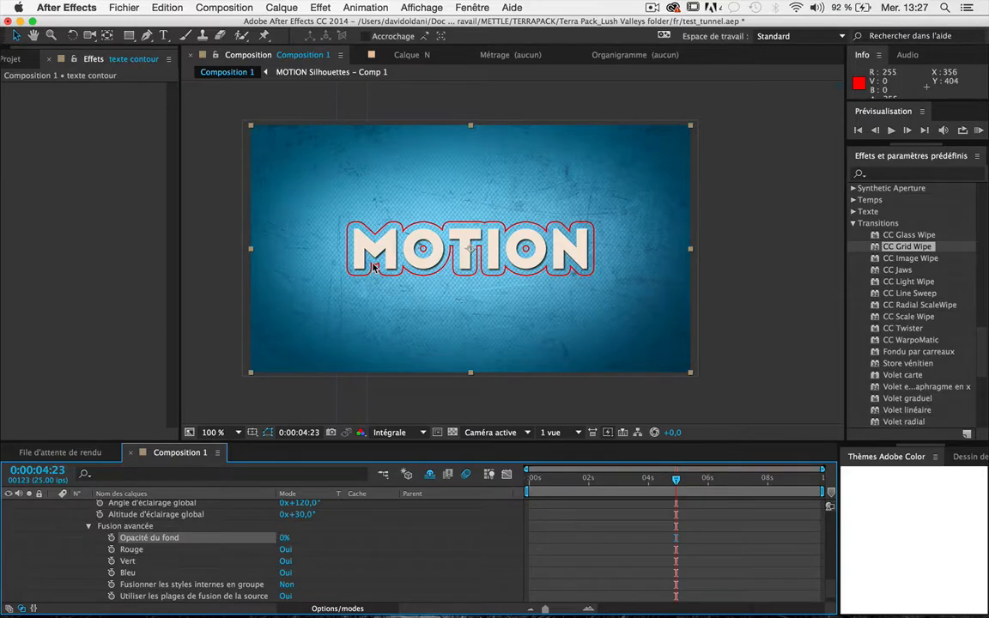
Step: Set the texte contour layer's Contour style position to Intérieur, keeping its size at 3.0
{"action": "scroll", "coordinate": [109, 581], "scroll_direction": "down", "scroll_amount": 2}
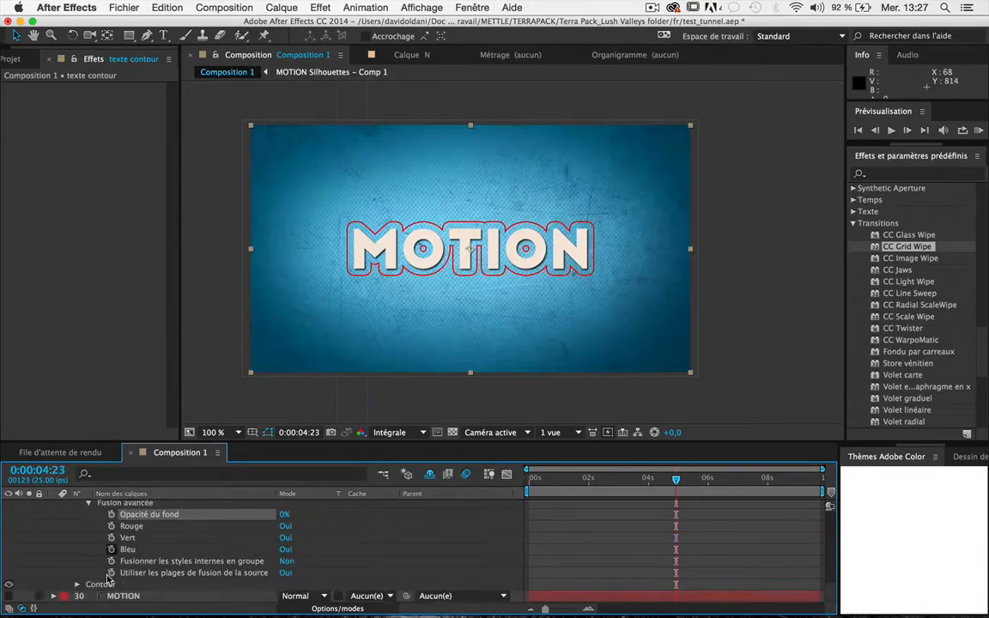
{"action": "left_click", "coordinate": [77, 584]}
{"action": "scroll", "coordinate": [281, 567], "scroll_direction": "down", "scroll_amount": 4}
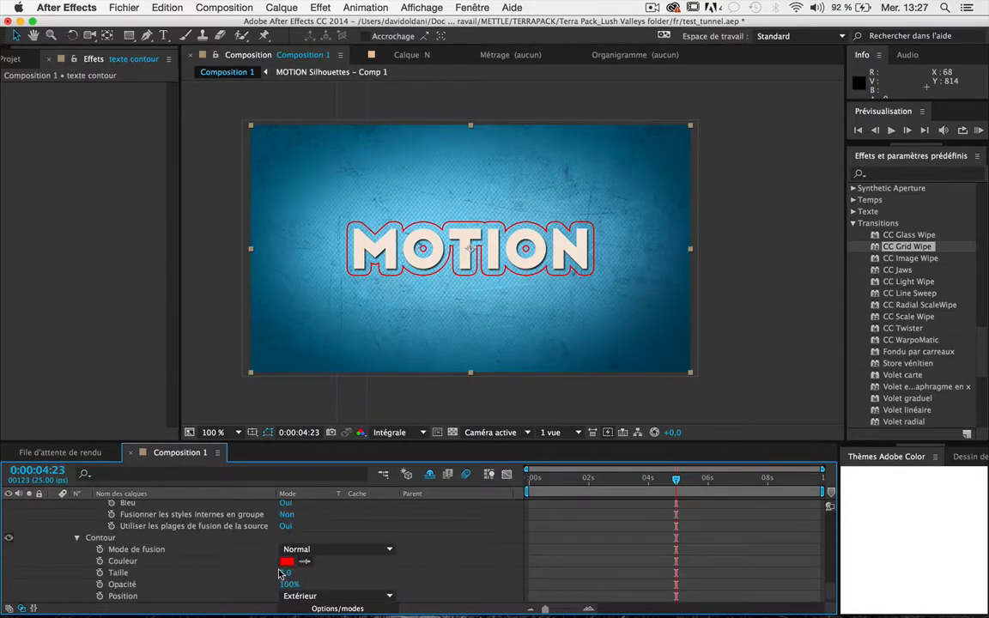
{"action": "left_click", "coordinate": [301, 596]}
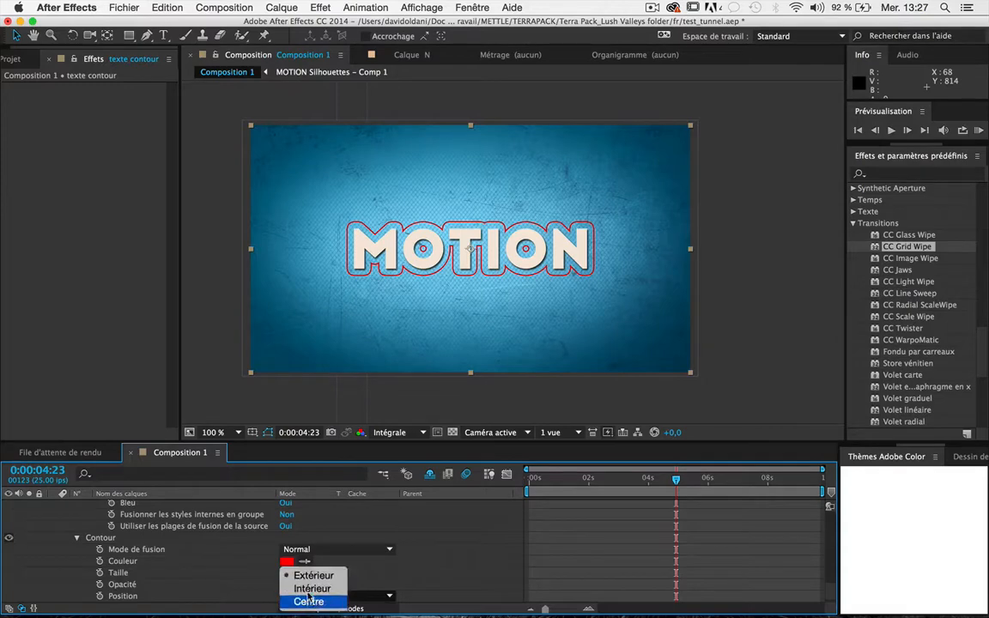
{"action": "left_click", "coordinate": [311, 588]}
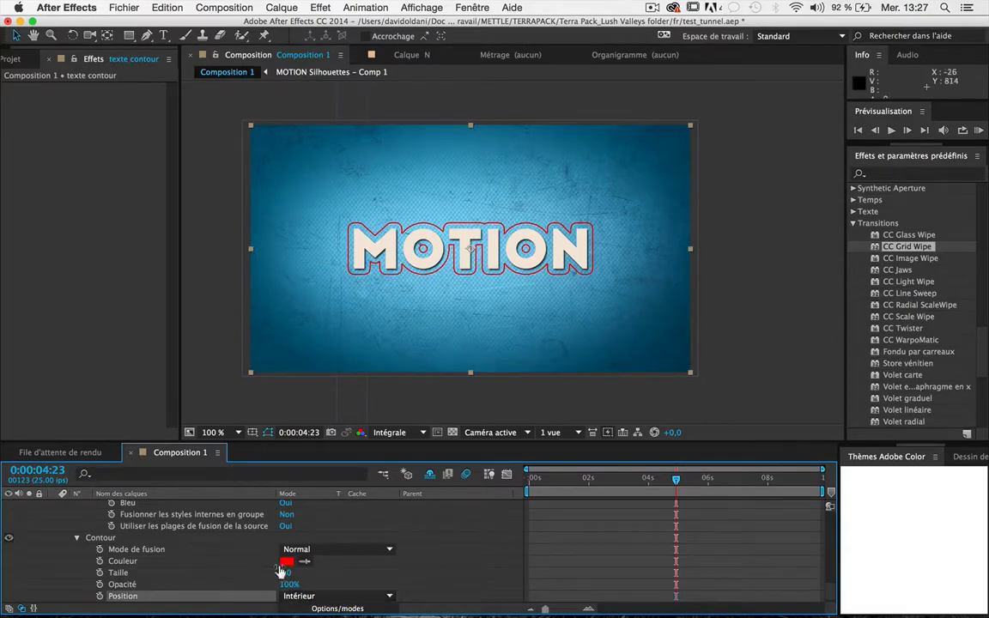
{"action": "left_click_drag", "start_coordinate": [284, 573], "coordinate": [267, 569]}
Step: Change the texte contour layer's Contour colour to dark blue 1D215C
{"action": "left_click", "coordinate": [287, 564]}
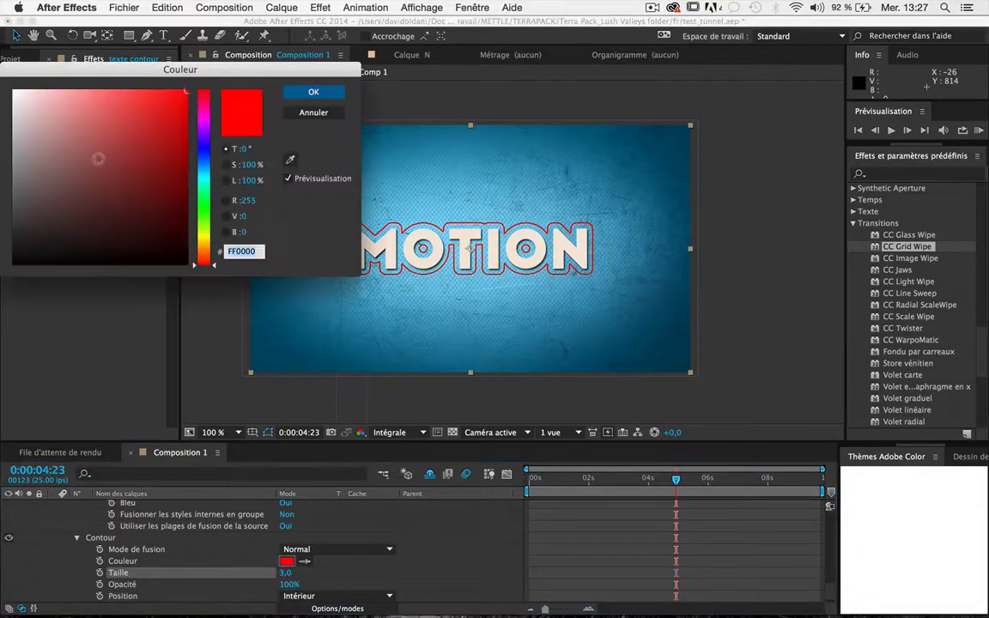
{"action": "left_click", "coordinate": [207, 151]}
{"action": "left_click_drag", "start_coordinate": [152, 145], "coordinate": [134, 202]}
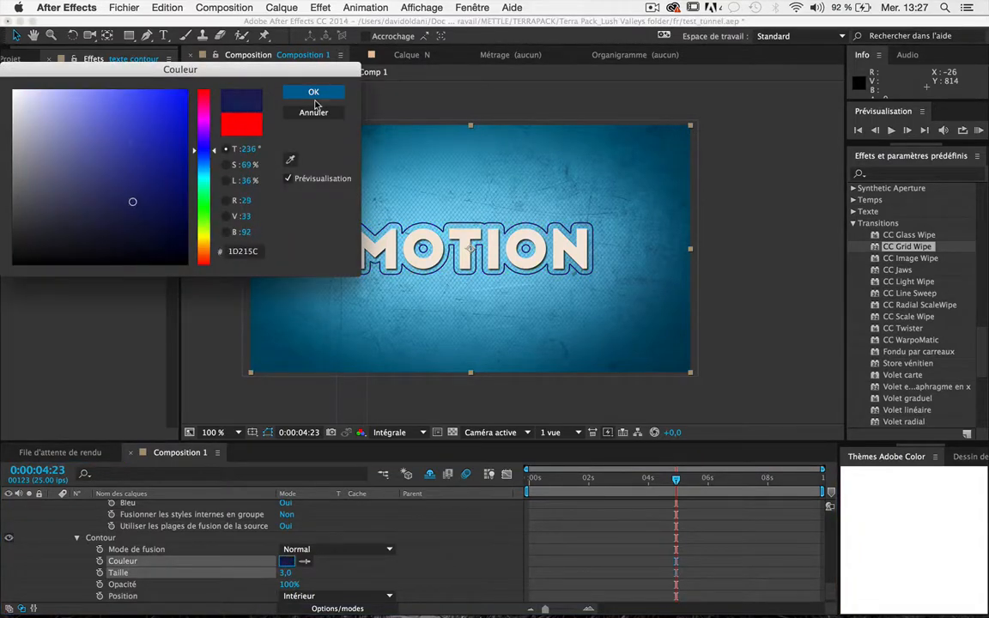
{"action": "left_click", "coordinate": [314, 95]}
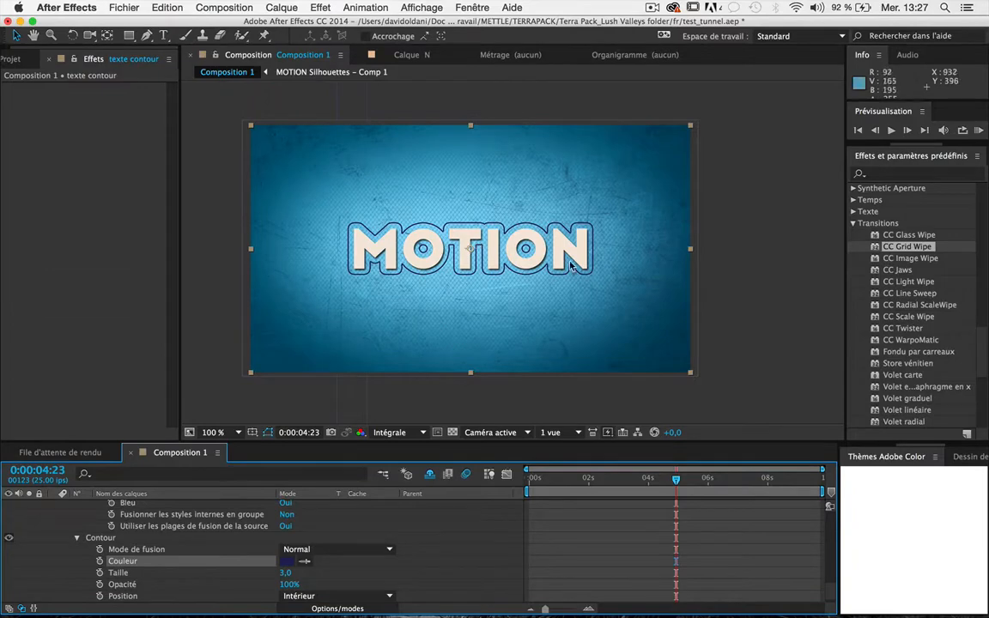
Step: Add a gradient overlay (Incrustation de dégradé) layer style to the texte contour layer and reveal its settings
{"action": "scroll", "coordinate": [148, 545], "scroll_direction": "up", "scroll_amount": 3}
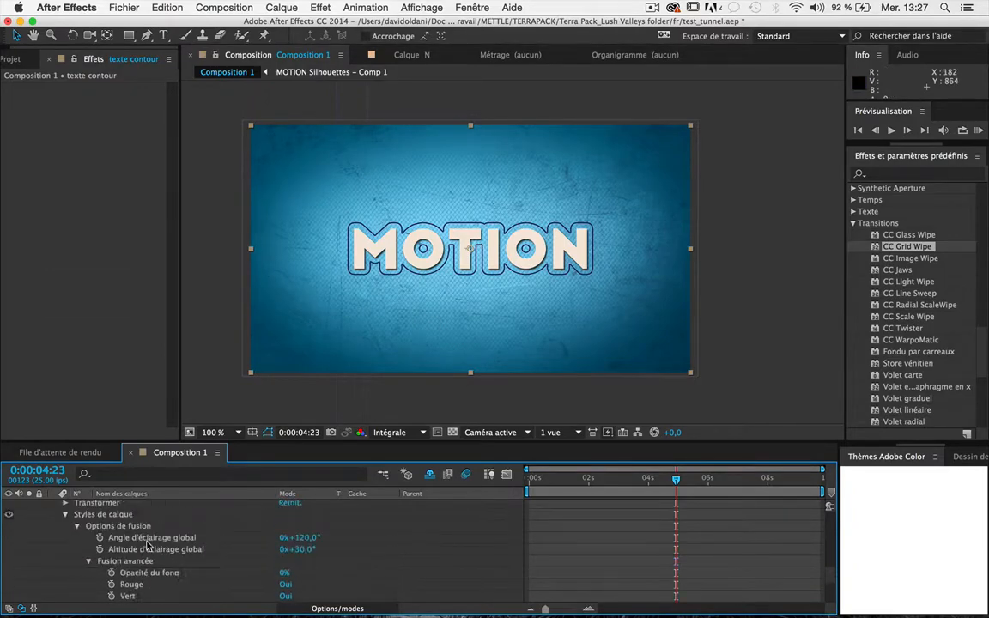
{"action": "scroll", "coordinate": [148, 544], "scroll_direction": "up", "scroll_amount": 2}
{"action": "right_click", "coordinate": [131, 530]}
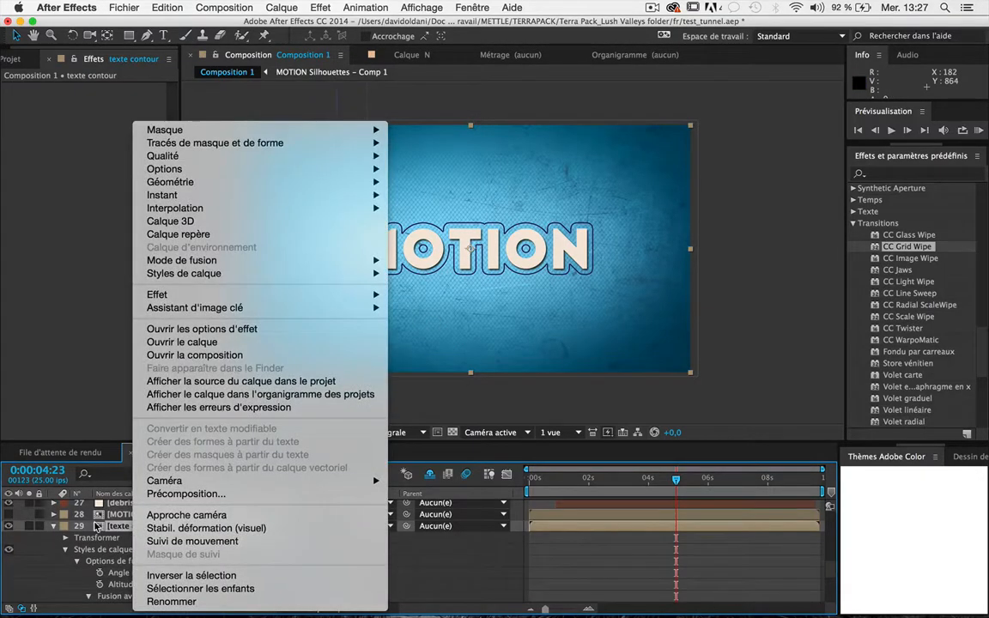
{"action": "mouse_move", "coordinate": [158, 273]}
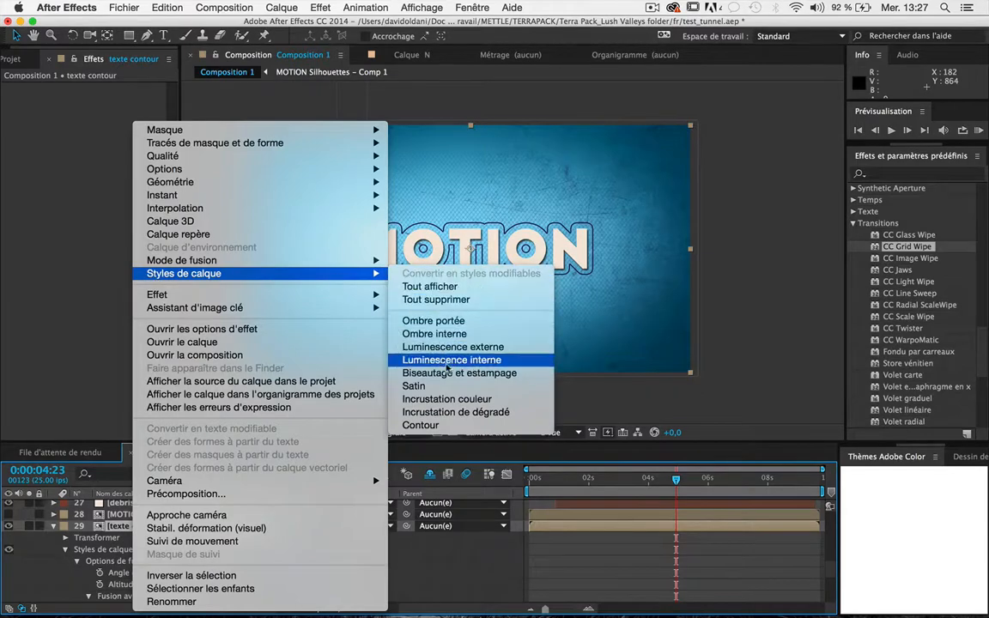
{"action": "left_click", "coordinate": [417, 414]}
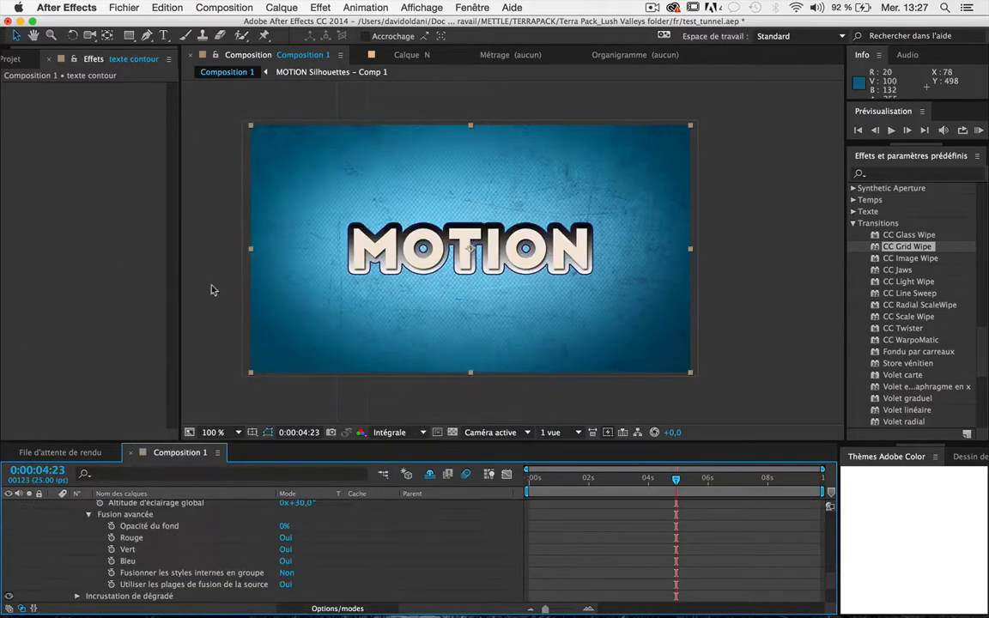
{"action": "scroll", "coordinate": [93, 569], "scroll_direction": "down", "scroll_amount": 1}
{"action": "left_click", "coordinate": [76, 574]}
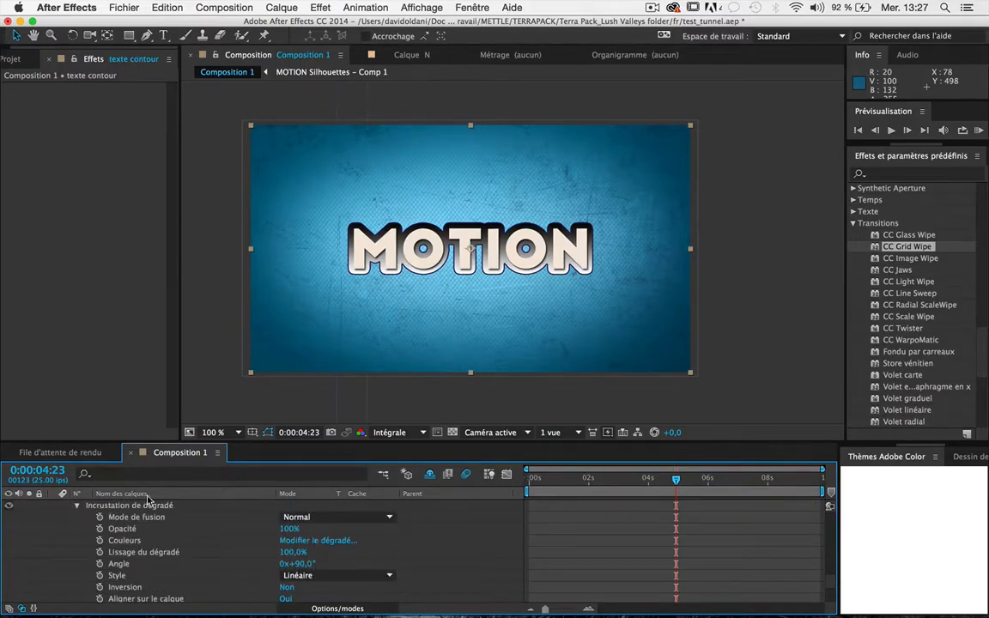
Step: Open the overlay's gradient for editing and set its 100% colour stop to dark blue 0A194F
{"action": "left_click", "coordinate": [314, 539]}
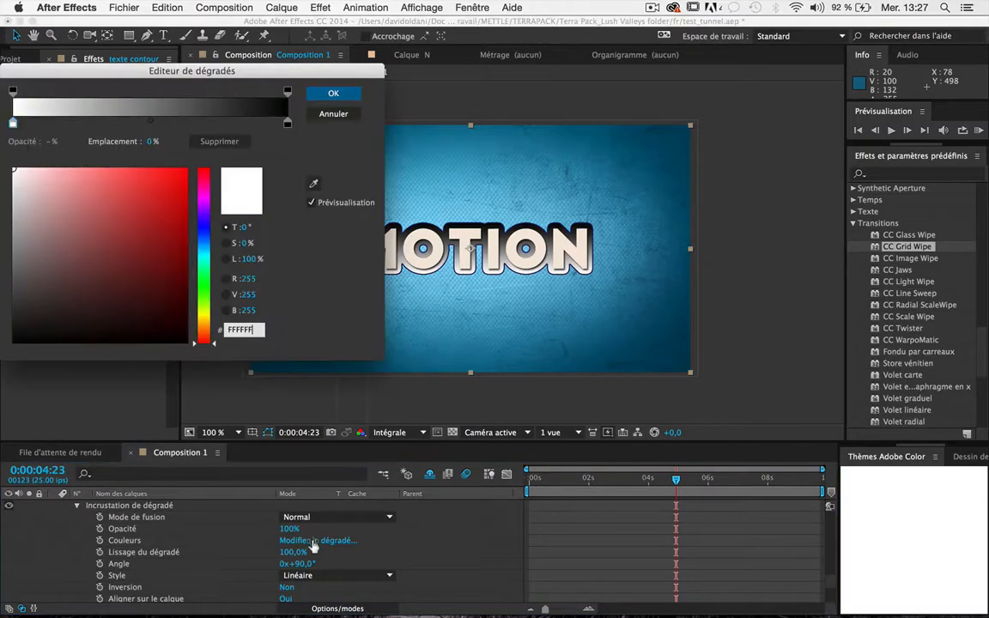
{"action": "left_click", "coordinate": [289, 125]}
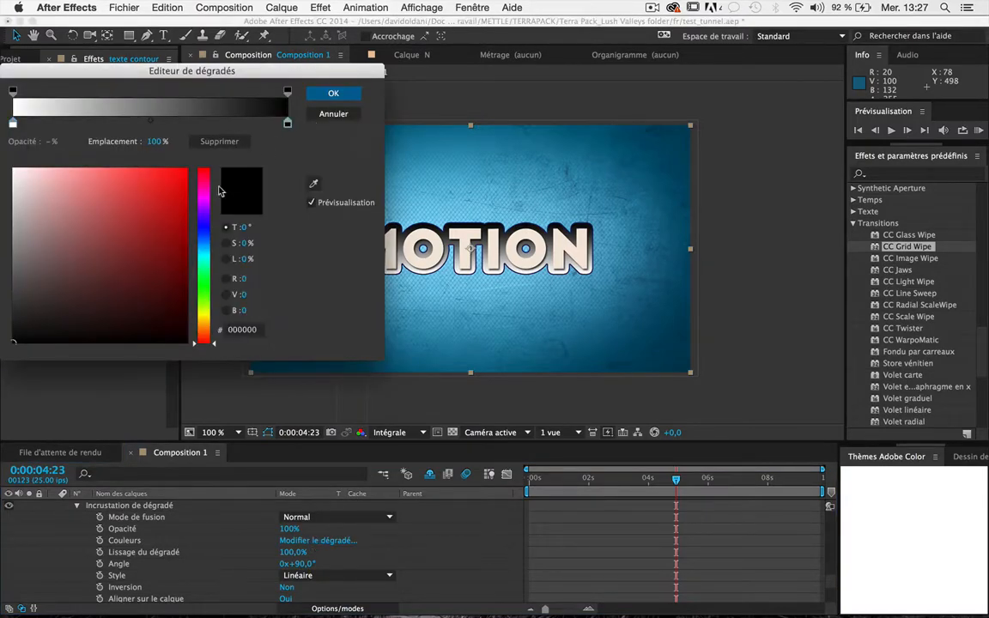
{"action": "left_click", "coordinate": [205, 232]}
{"action": "left_click_drag", "start_coordinate": [120, 264], "coordinate": [163, 288]}
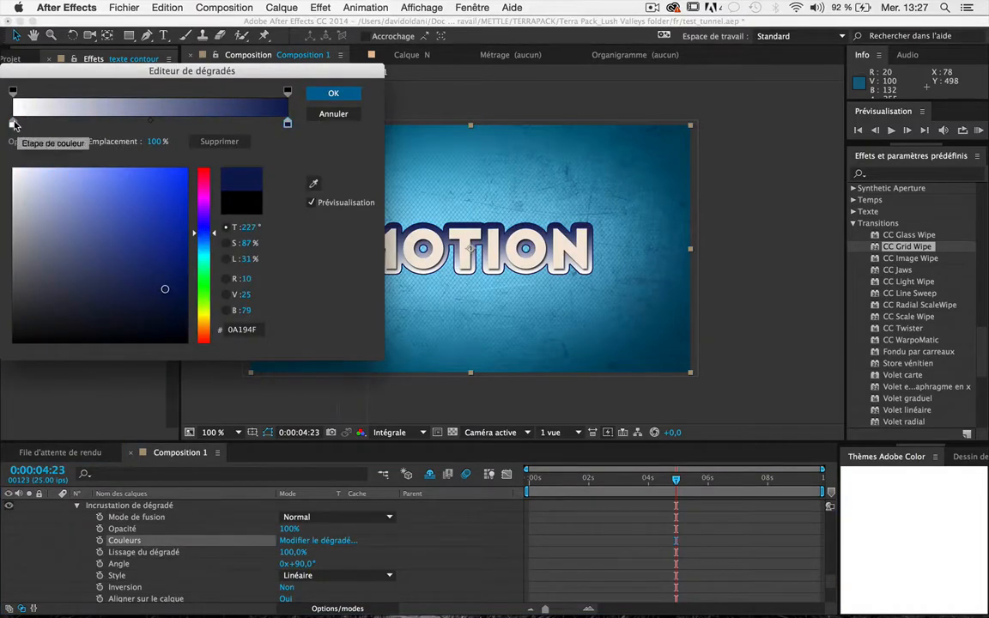
Step: Set the gradient's 0% colour stop to a medium blue and apply the gradient
{"action": "left_click", "coordinate": [12, 124]}
{"action": "left_click", "coordinate": [204, 240]}
{"action": "left_click", "coordinate": [145, 230]}
{"action": "left_click_drag", "start_coordinate": [145, 230], "coordinate": [148, 205]}
{"action": "left_click", "coordinate": [333, 93]}
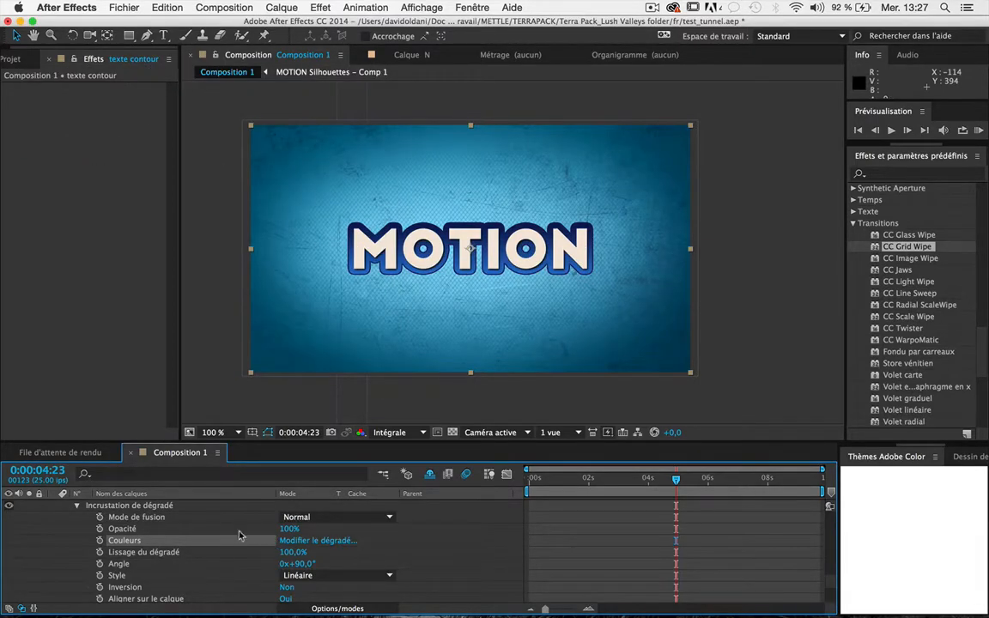
Step: Lower the gradient overlay's opacity to 44% and collapse the texte contour layer's properties
{"action": "left_click_drag", "start_coordinate": [290, 529], "coordinate": [249, 529]}
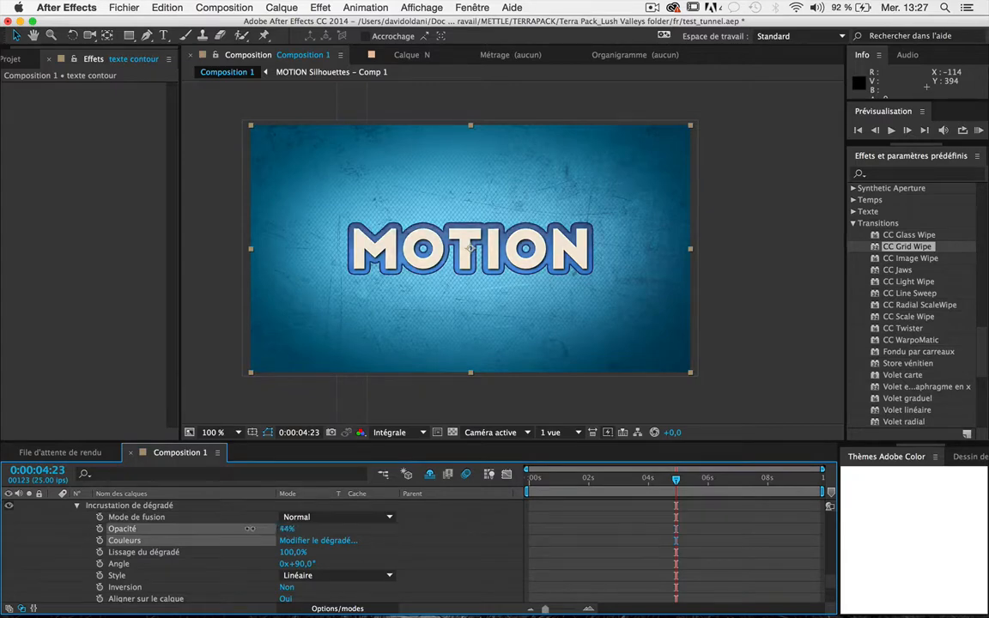
{"action": "left_click", "coordinate": [196, 275]}
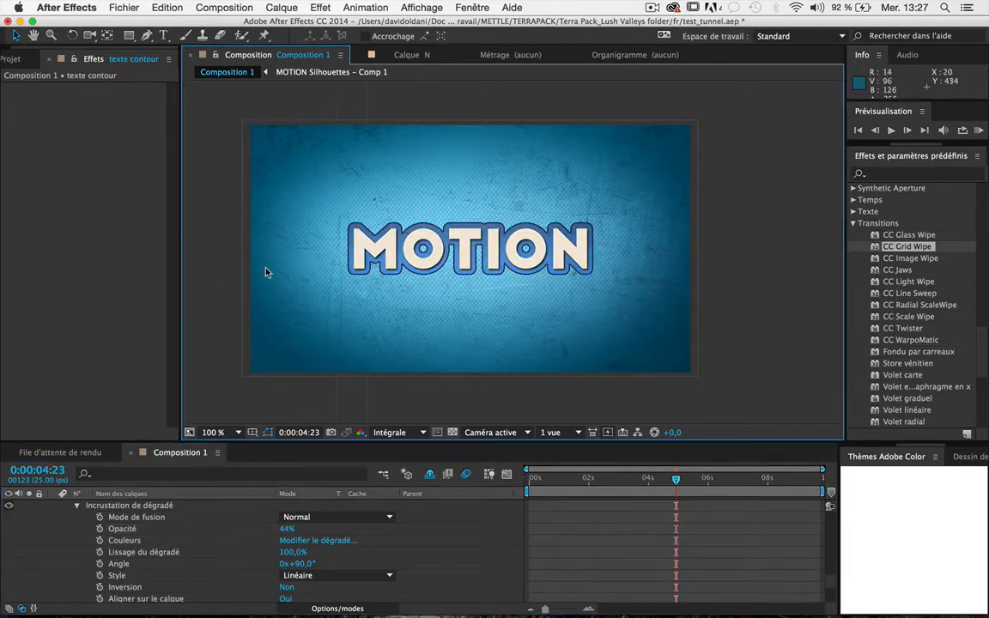
{"action": "scroll", "coordinate": [97, 520], "scroll_direction": "up", "scroll_amount": 3}
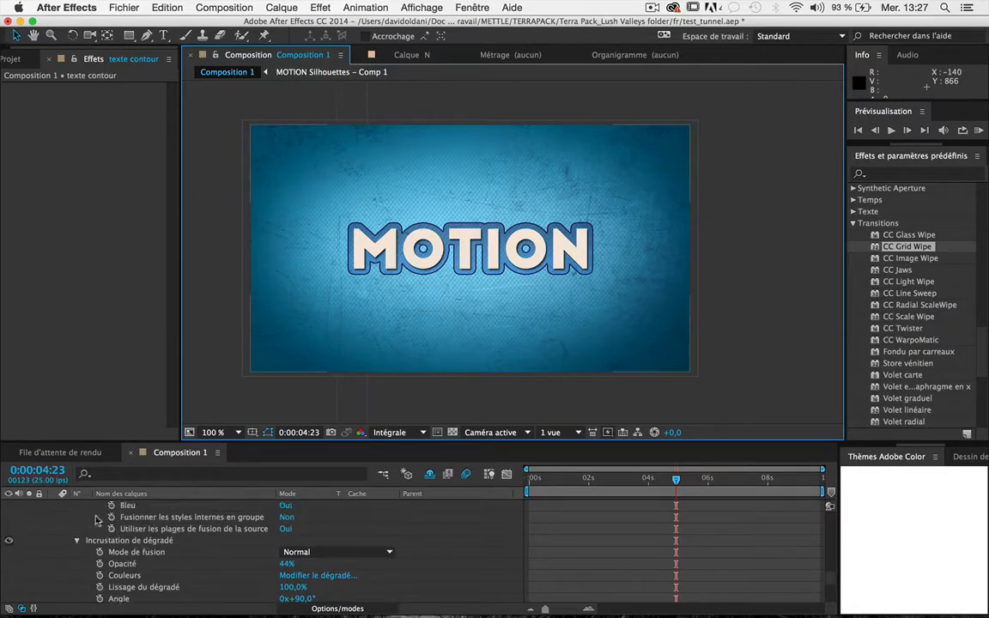
{"action": "scroll", "coordinate": [87, 534], "scroll_direction": "up", "scroll_amount": 10}
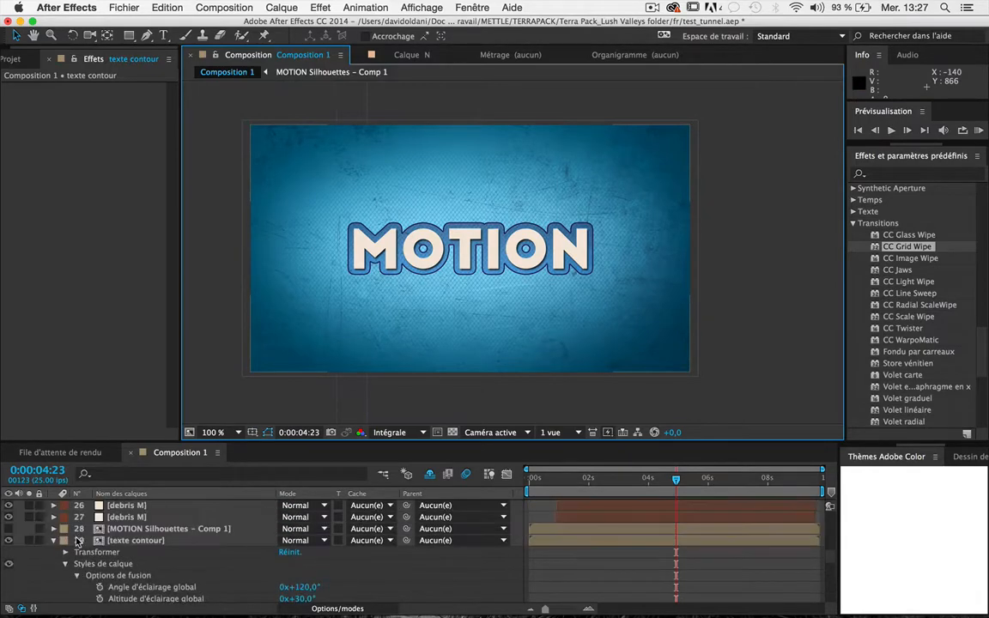
{"action": "left_click", "coordinate": [53, 540]}
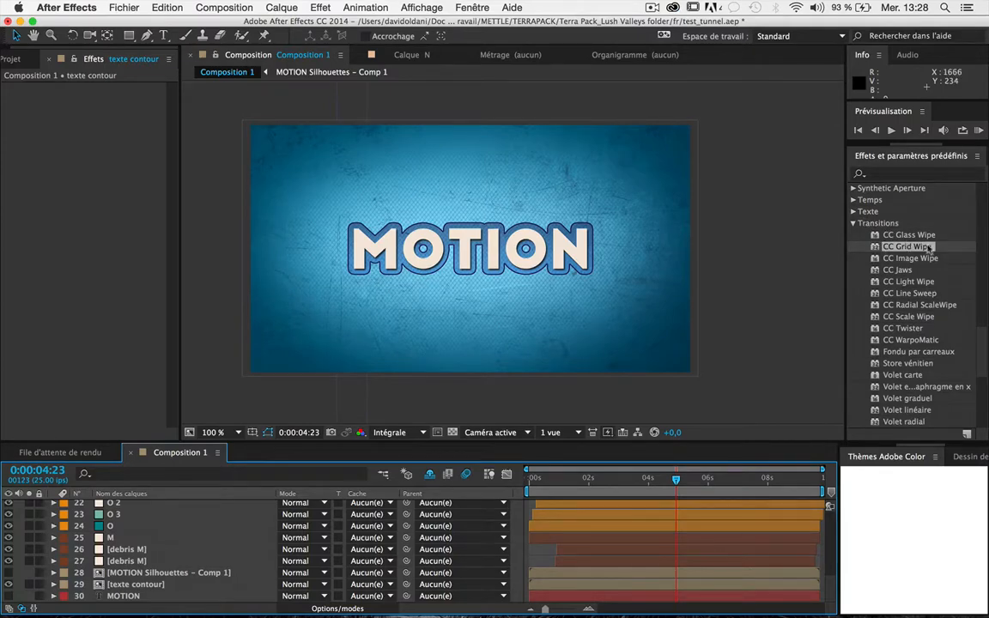
Step: Apply CC Grid Wipe to the texte contour layer and keyframe its Completion at 100% on the first frame
{"action": "left_click_drag", "start_coordinate": [923, 249], "coordinate": [148, 584]}
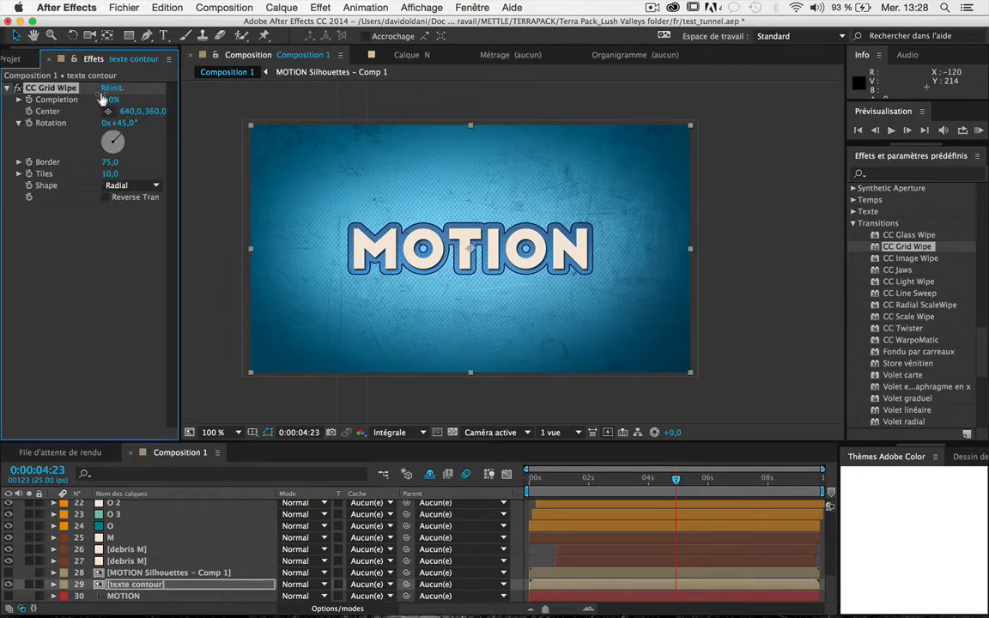
{"action": "left_click_drag", "start_coordinate": [103, 98], "coordinate": [155, 98]}
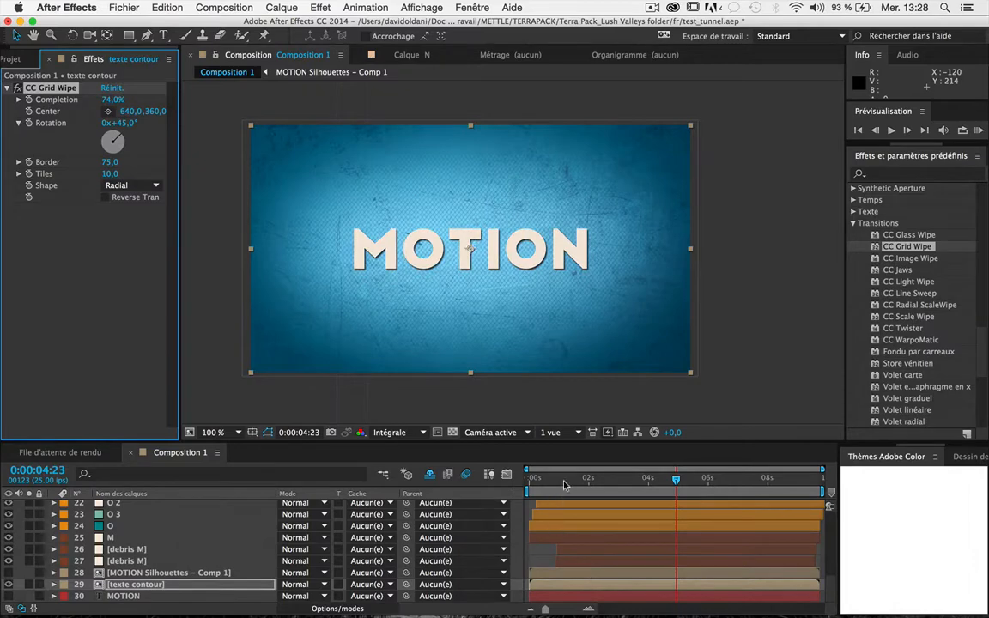
{"action": "left_click_drag", "start_coordinate": [563, 480], "coordinate": [469, 434]}
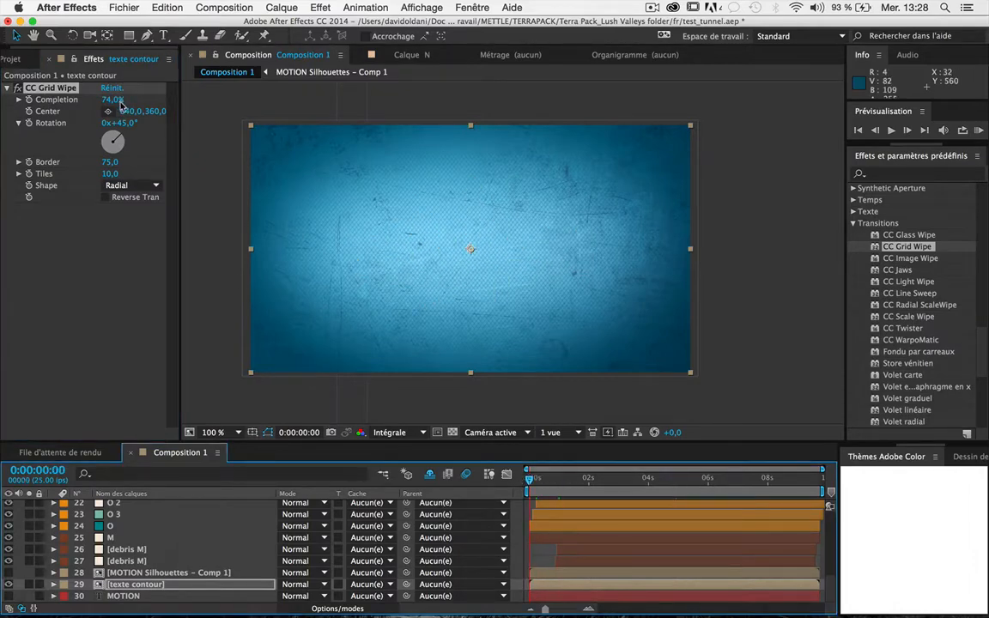
{"action": "left_click_drag", "start_coordinate": [106, 99], "coordinate": [129, 97]}
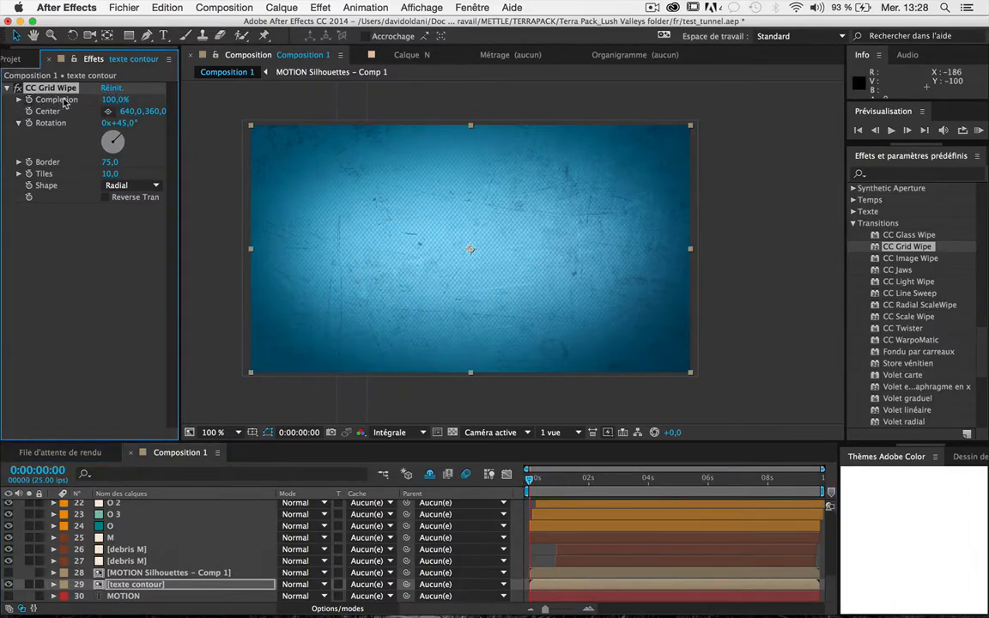
{"action": "left_click", "coordinate": [29, 100]}
Step: Keyframe the grid wipe's Completion at 0% at 0:00:02:21 and preview the reveal from the start
{"action": "left_click_drag", "start_coordinate": [540, 481], "coordinate": [613, 482]}
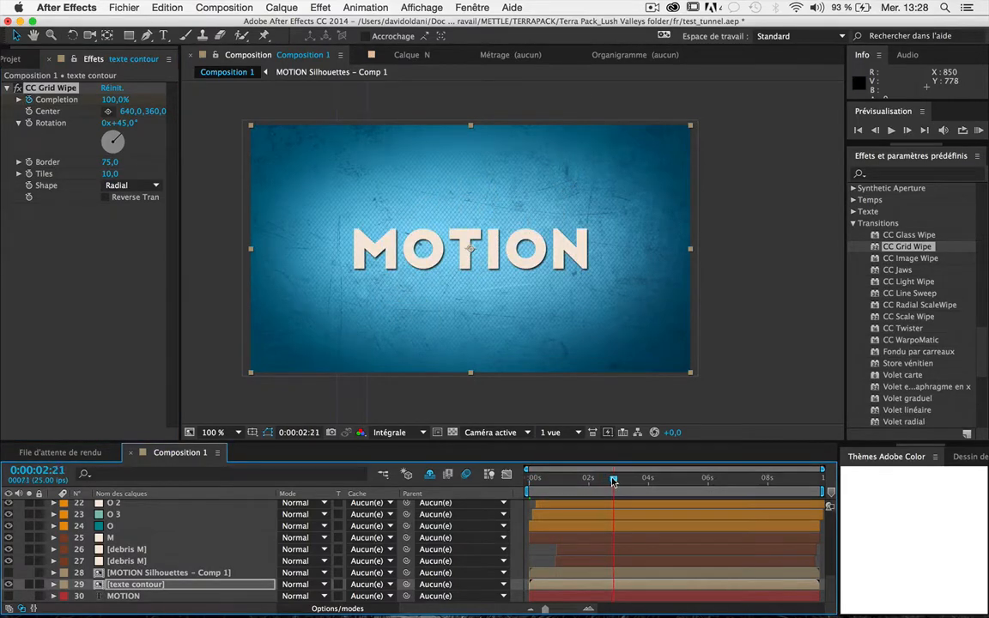
{"action": "left_click_drag", "start_coordinate": [108, 100], "coordinate": [35, 115]}
{"action": "left_click_drag", "start_coordinate": [611, 483], "coordinate": [499, 487]}
{"action": "key", "text": "space"}
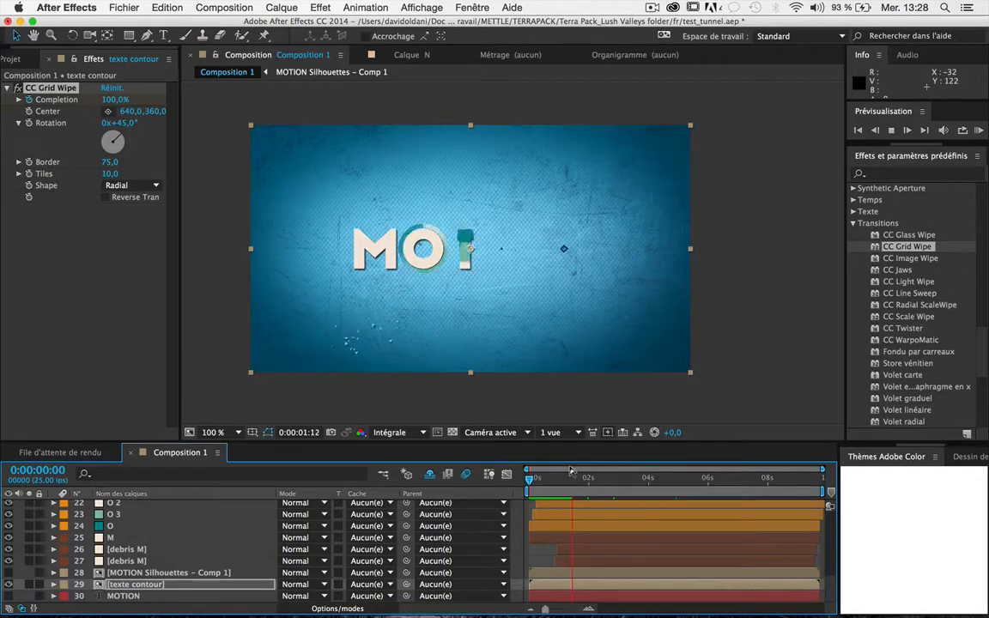
{"action": "key", "text": "space"}
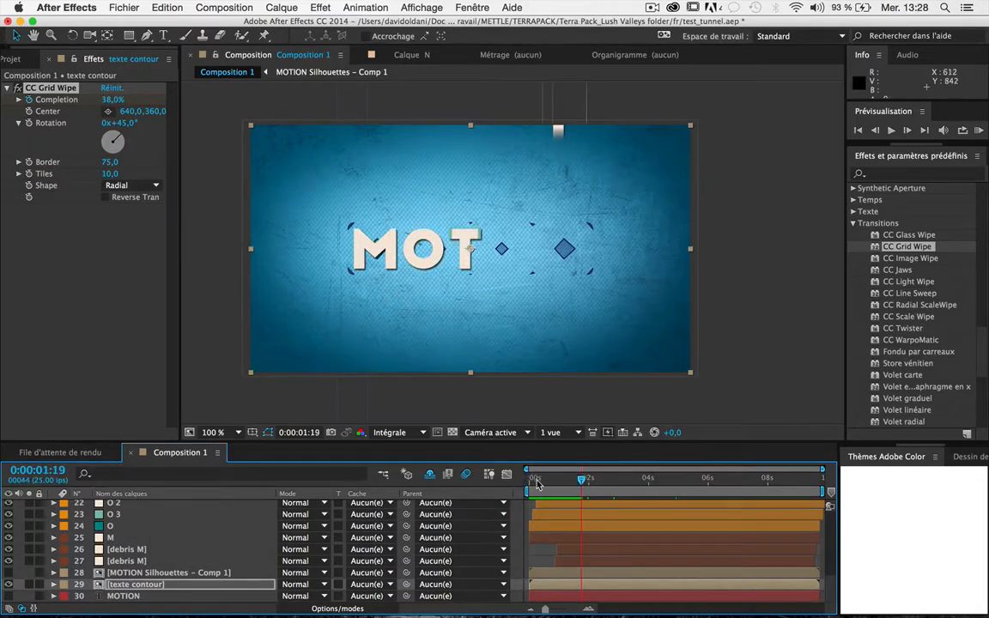
Step: Duplicate the CC Grid Wipe effect and set the copy's Rotation to -31° and Tiles to 22.6
{"action": "left_click_drag", "start_coordinate": [537, 485], "coordinate": [587, 488]}
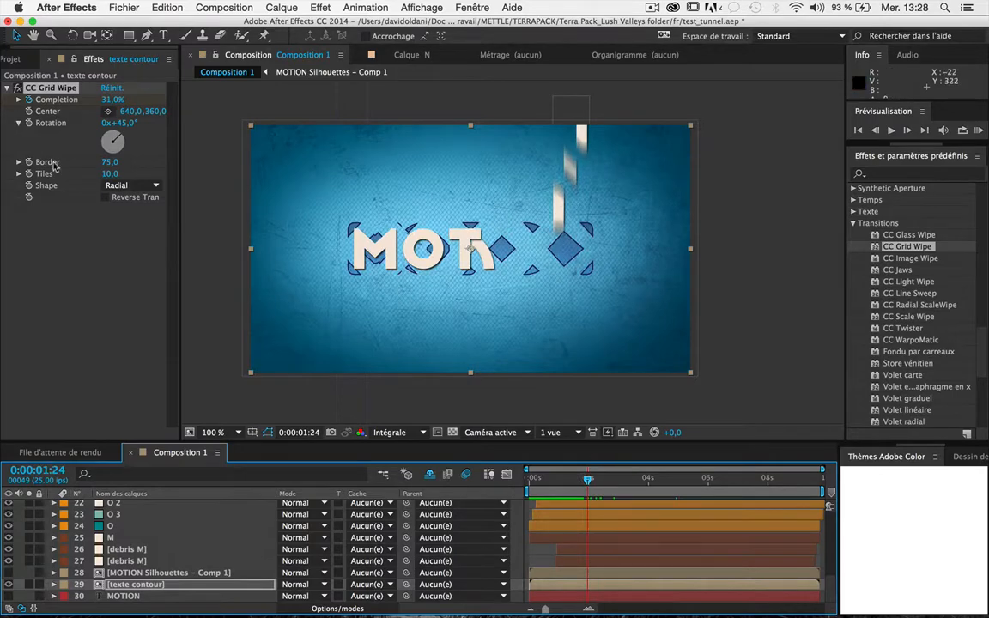
{"action": "left_click", "coordinate": [49, 90]}
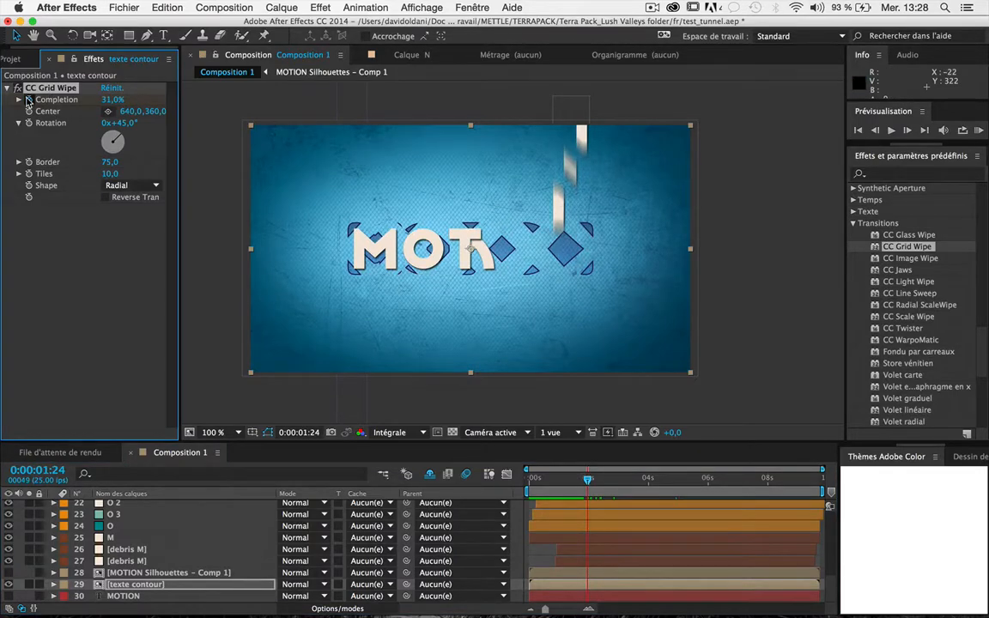
{"action": "key", "text": "super+d"}
{"action": "left_click_drag", "start_coordinate": [118, 244], "coordinate": [49, 249]}
{"action": "left_click_drag", "start_coordinate": [107, 295], "coordinate": [183, 292]}
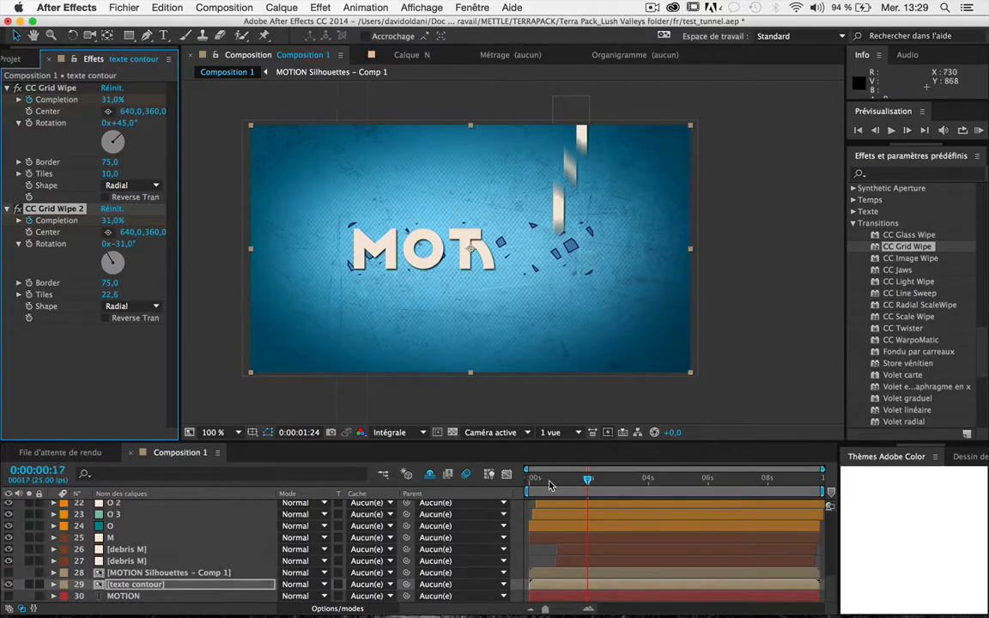
Step: Duplicate CC Grid Wipe 2, set the new copy's Rotation to 6° and Tiles to 25, and preview the reveal
{"action": "left_click_drag", "start_coordinate": [549, 485], "coordinate": [593, 496]}
{"action": "left_click", "coordinate": [51, 214]}
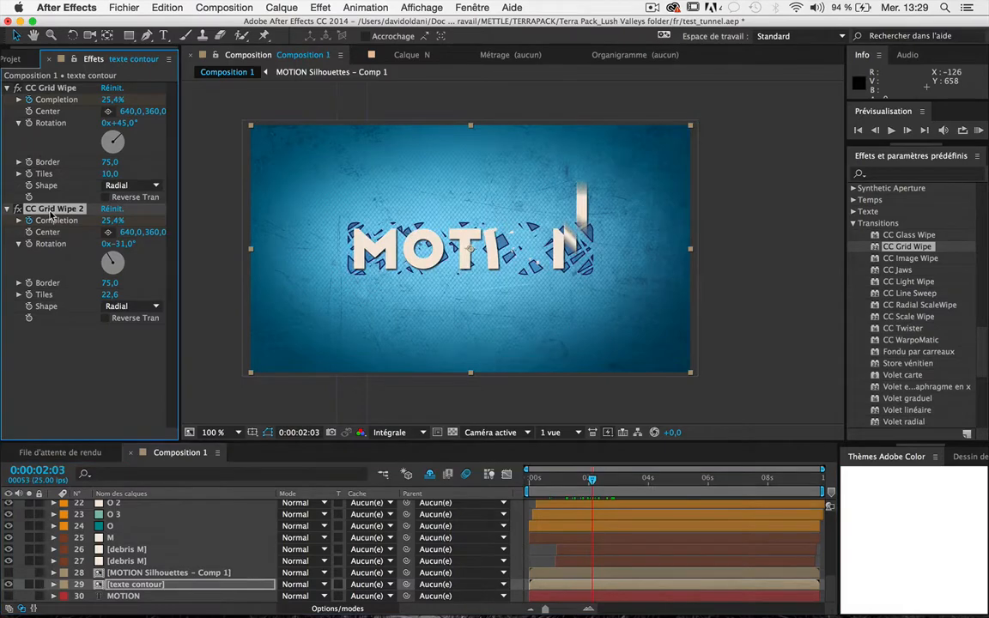
{"action": "key", "text": "super+d"}
{"action": "left_click_drag", "start_coordinate": [126, 356], "coordinate": [147, 355]}
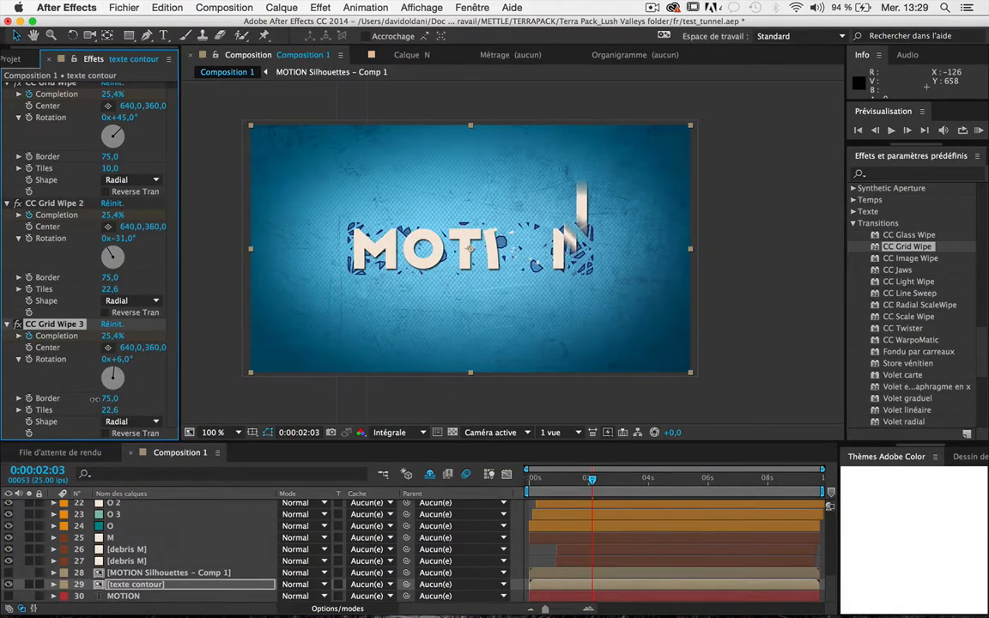
{"action": "left_click_drag", "start_coordinate": [94, 398], "coordinate": [175, 391]}
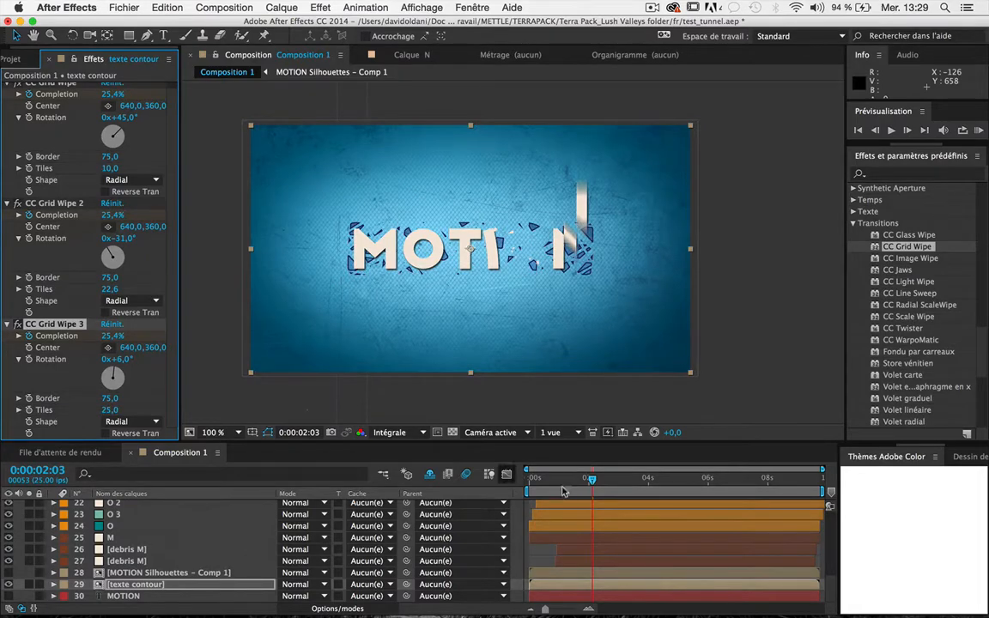
{"action": "key", "text": "space"}
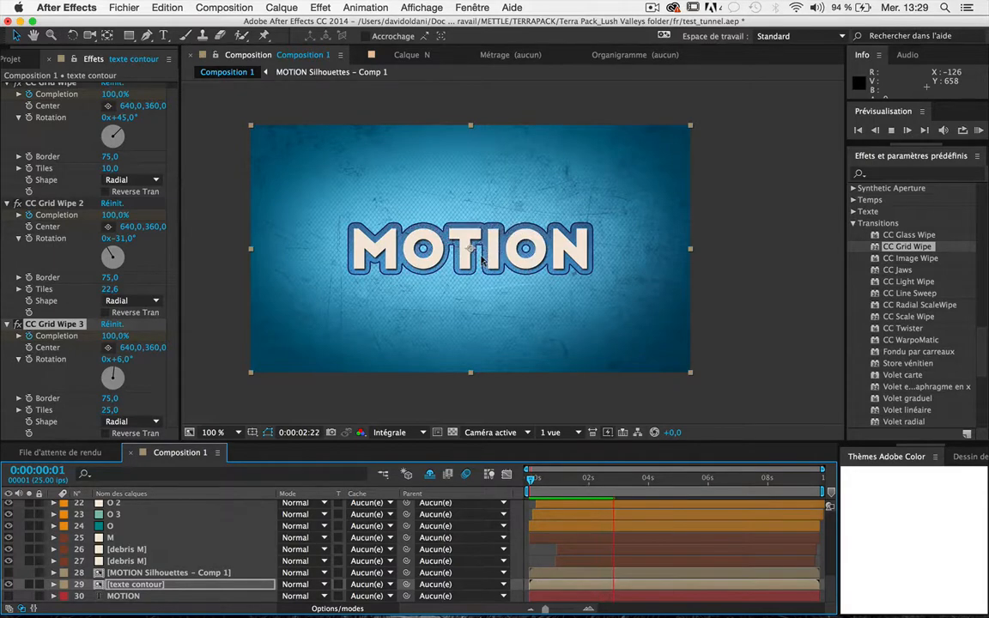
{"action": "key", "text": "space"}
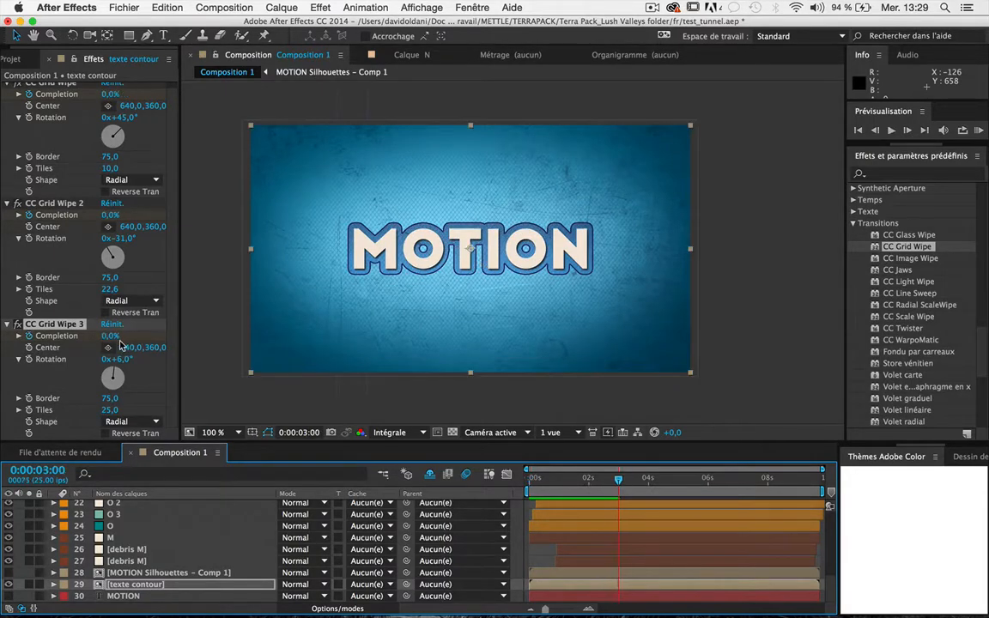
Step: Change the Shape of CC Grid Wipe 3 to Doors and that of the first CC Grid Wipe to Rectangular
{"action": "left_click", "coordinate": [96, 428]}
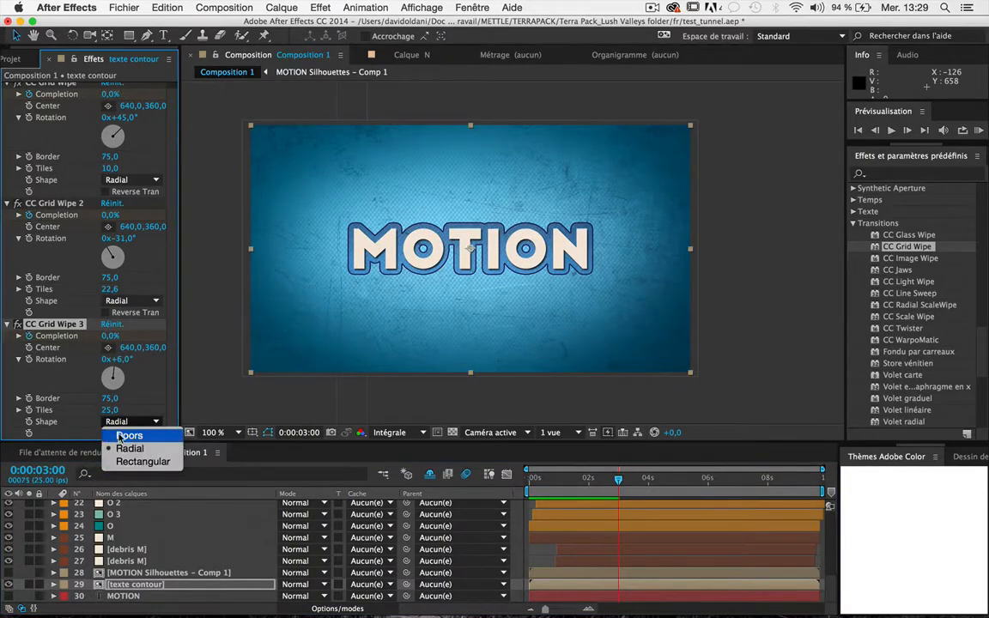
{"action": "left_click", "coordinate": [120, 435]}
{"action": "key", "text": "space"}
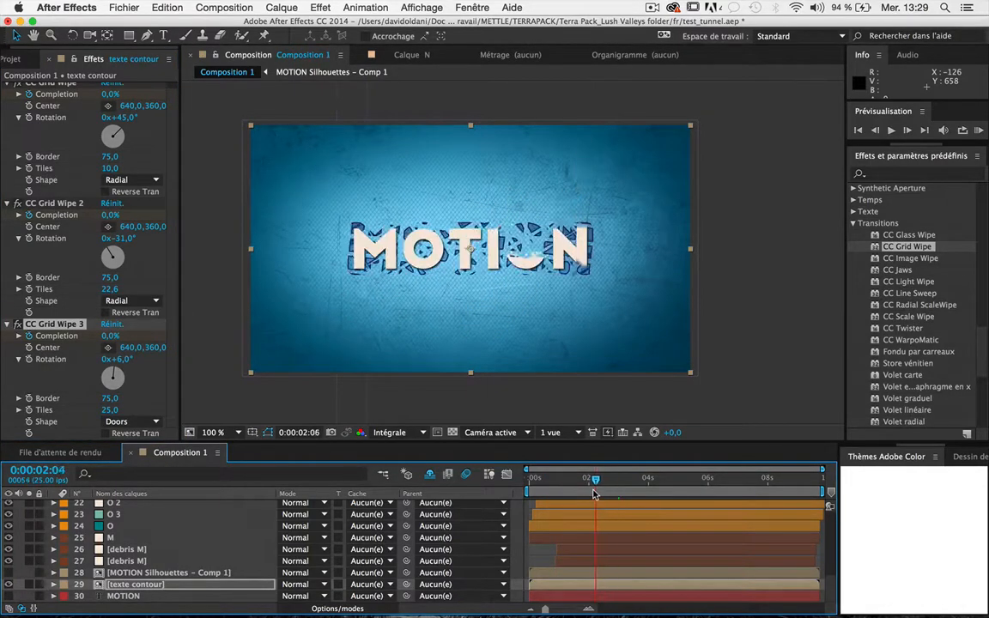
{"action": "left_click", "coordinate": [129, 179]}
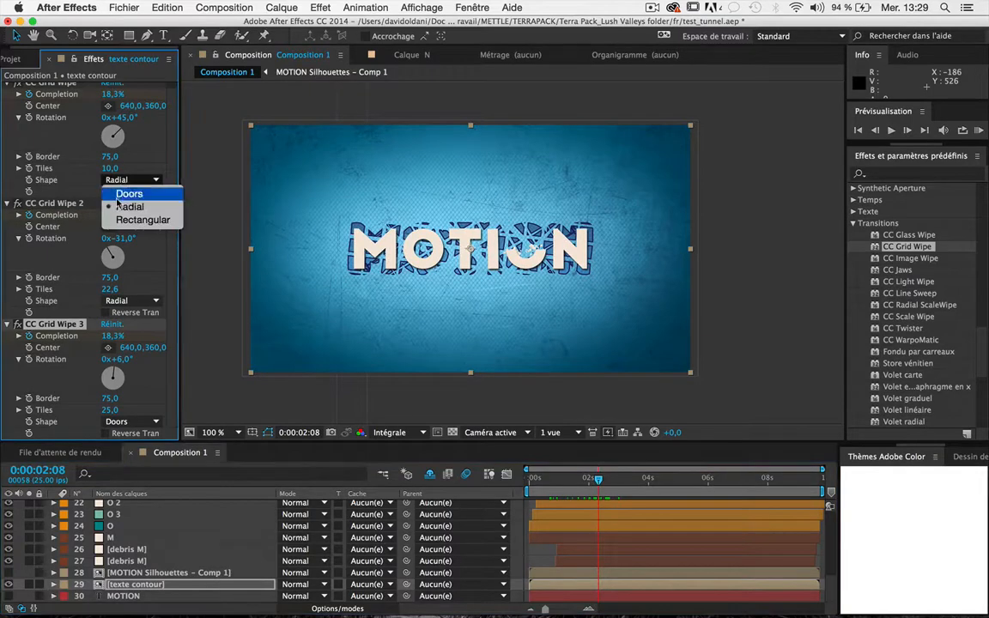
{"action": "left_click", "coordinate": [126, 220]}
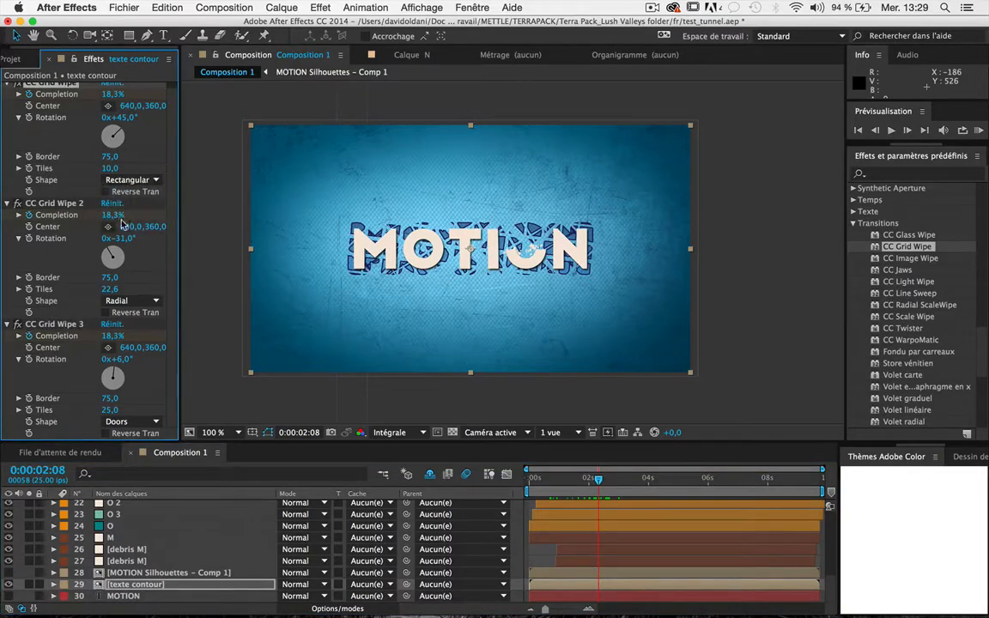
Step: Move the Center of CC Grid Wipe 2 to 597, 360 and preview the composition
{"action": "left_click", "coordinate": [106, 312]}
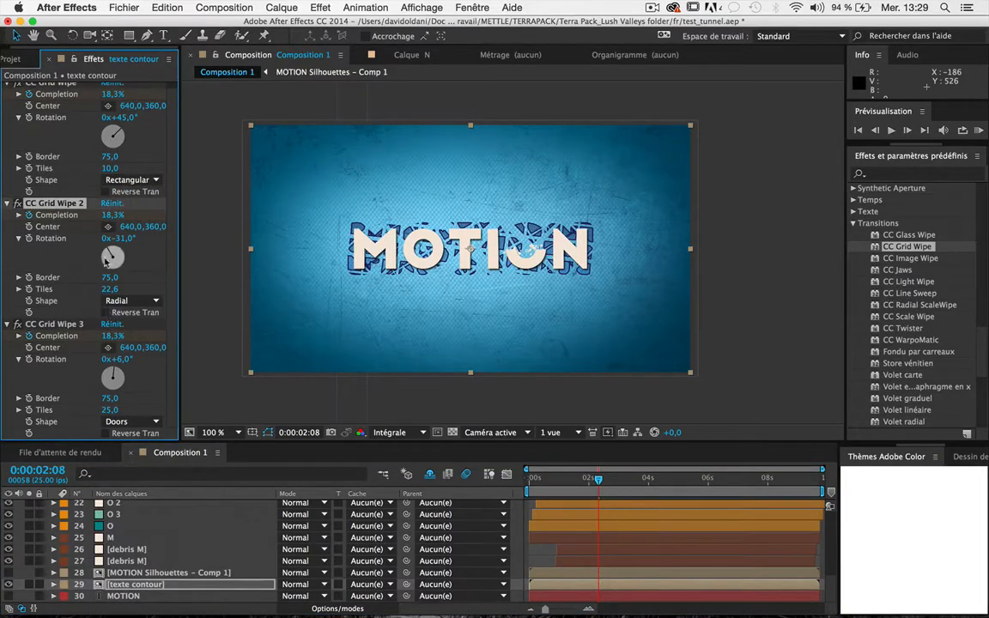
{"action": "left_click_drag", "start_coordinate": [131, 227], "coordinate": [104, 227]}
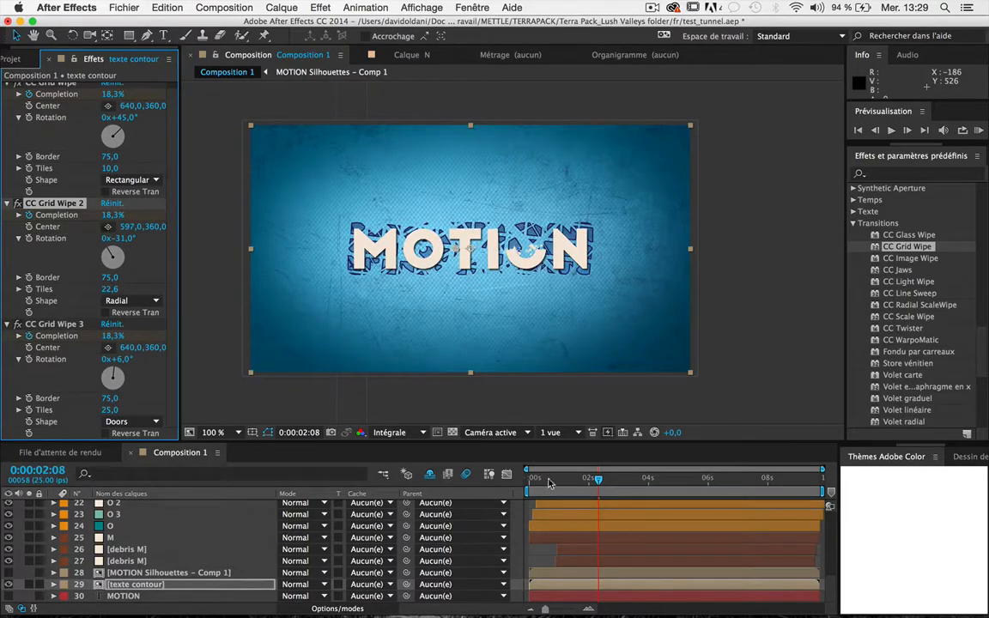
{"action": "key", "text": "KP_0"}
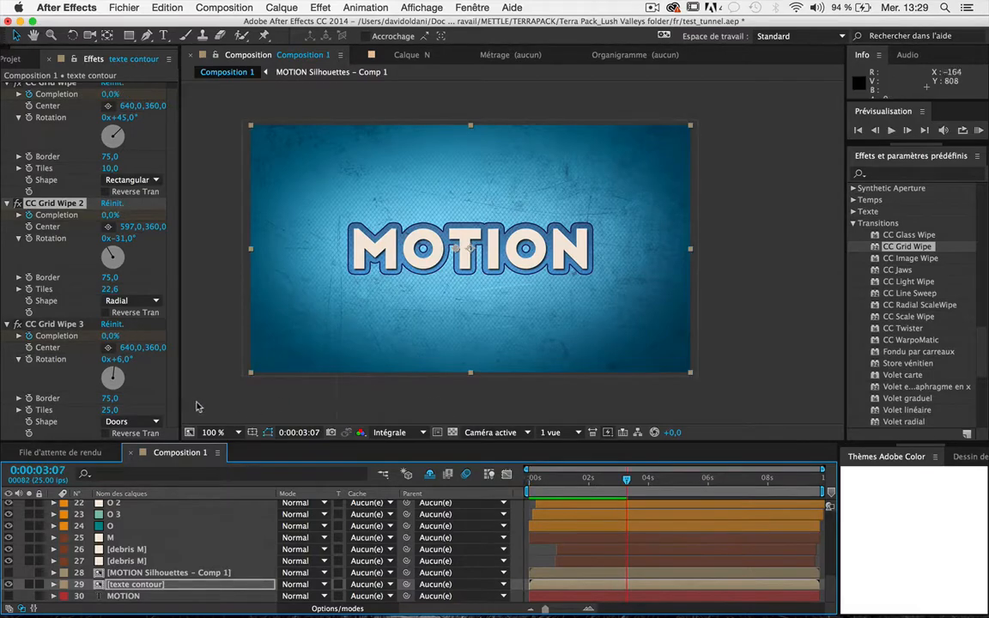
Step: Add a drop shadow (Ombre portée) layer style to the texte contour layer
{"action": "left_click", "coordinate": [228, 404]}
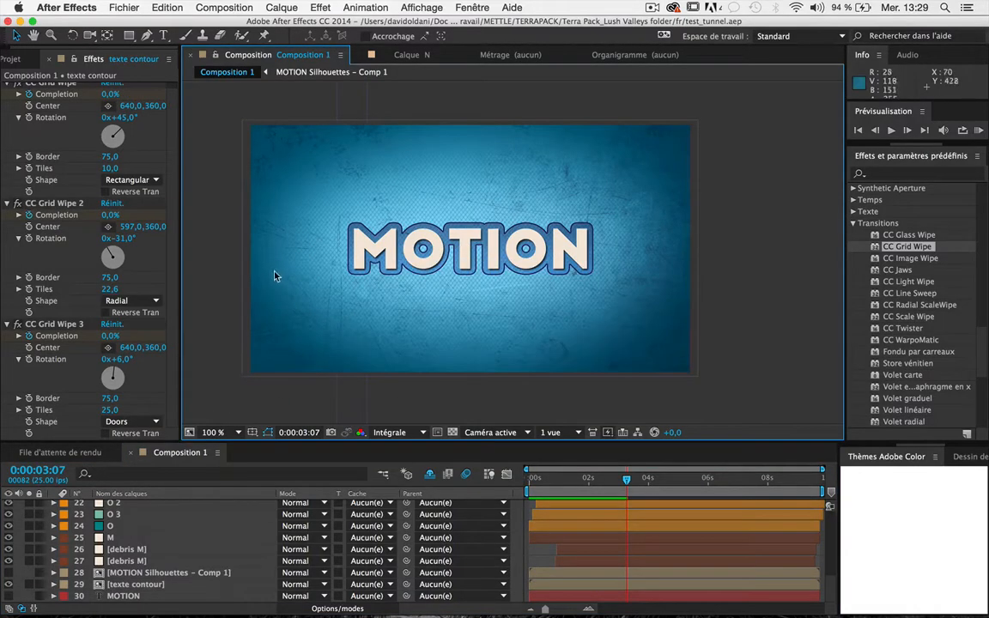
{"action": "key", "text": "period"}
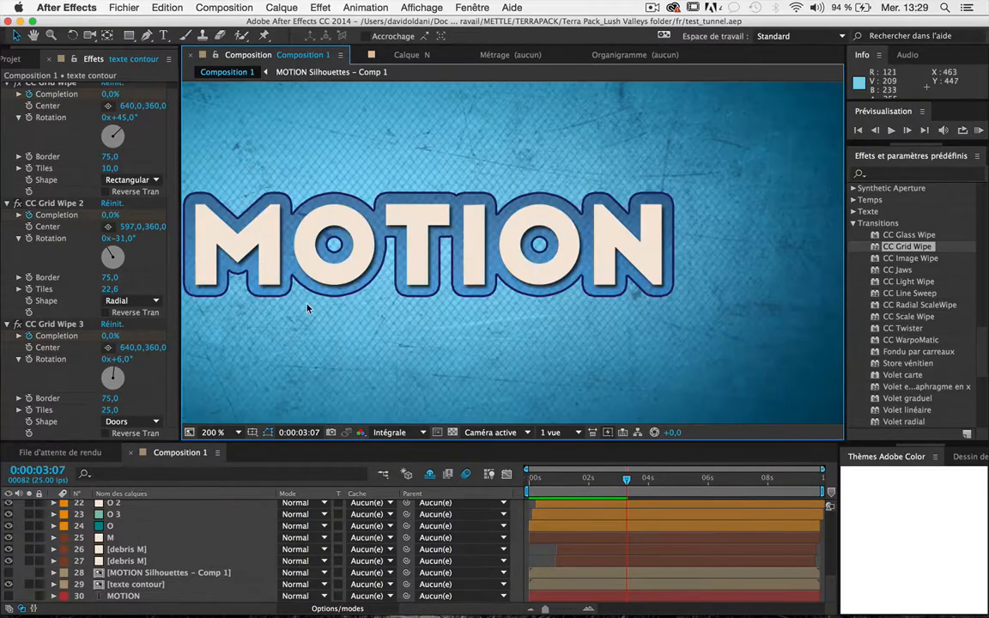
{"action": "right_click", "coordinate": [117, 526]}
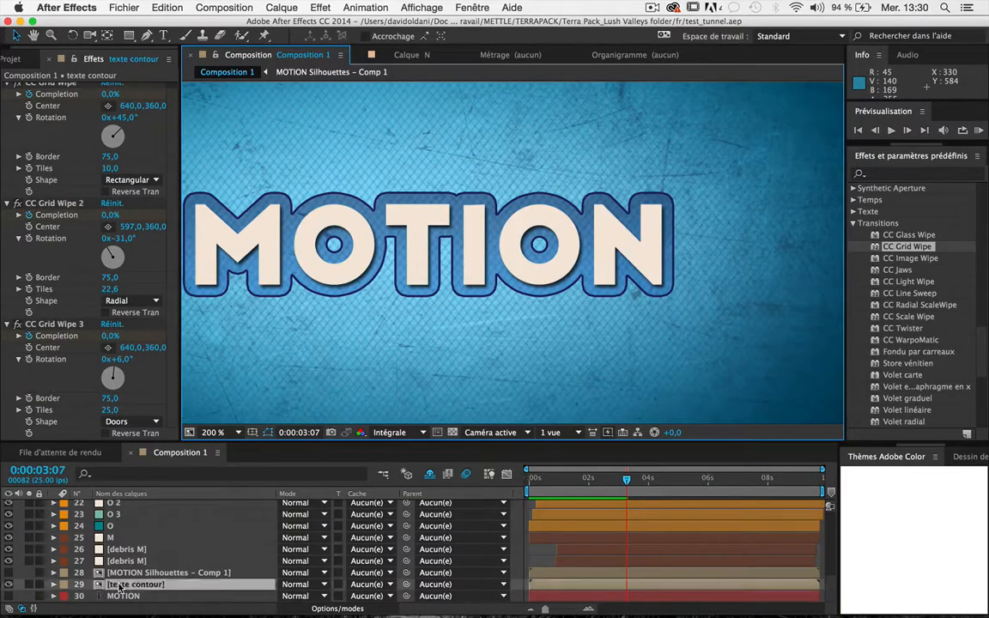
{"action": "mouse_move", "coordinate": [154, 277]}
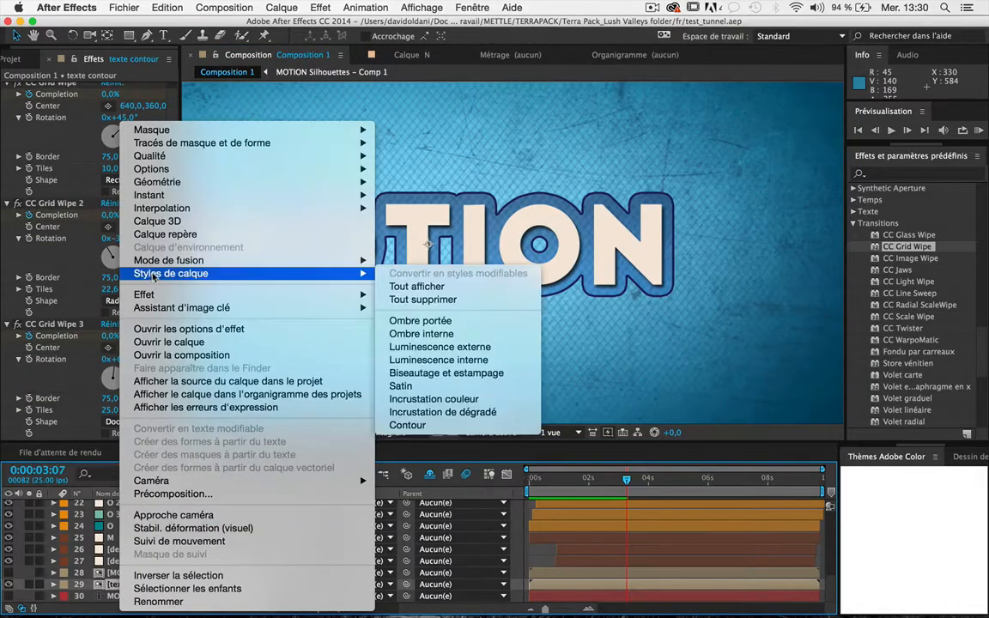
{"action": "left_click", "coordinate": [429, 321]}
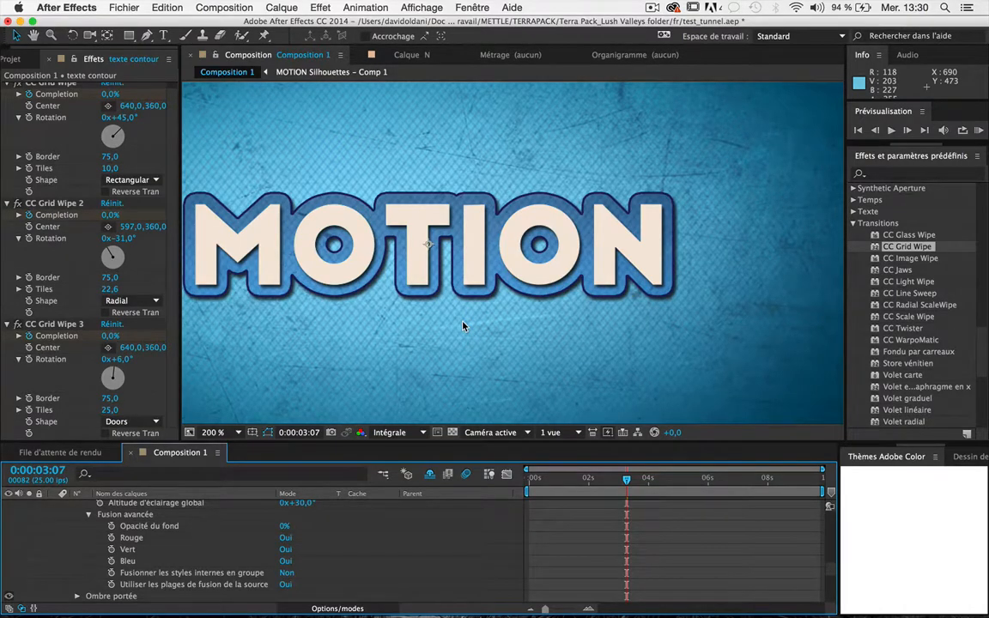
Step: Set the texte contour layer's drop shadow opacity to 44% and its distance to 6
{"action": "scroll", "coordinate": [97, 570], "scroll_direction": "down", "scroll_amount": 2}
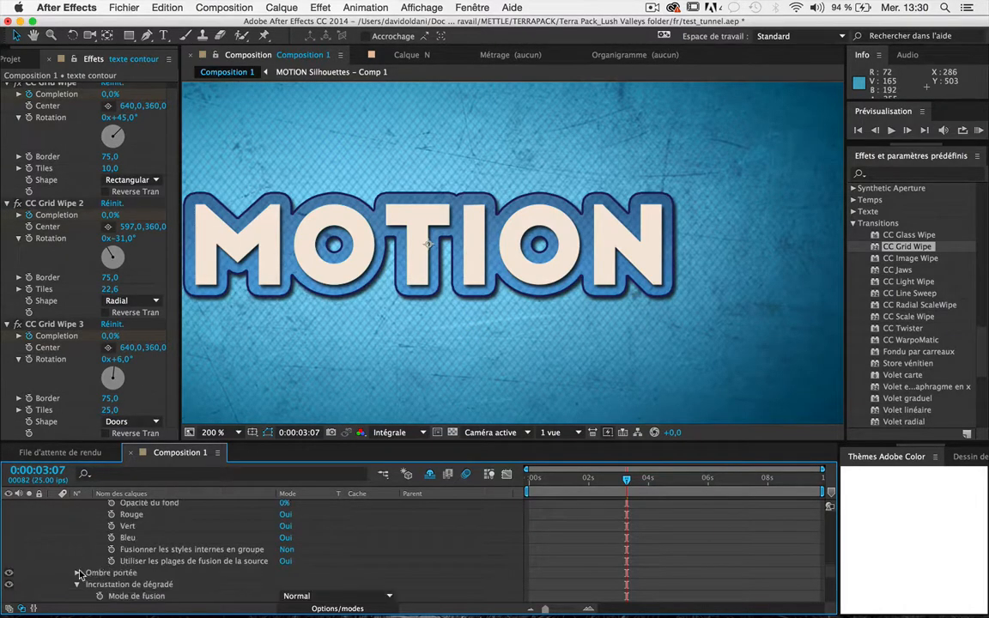
{"action": "left_click", "coordinate": [78, 573]}
{"action": "scroll", "coordinate": [103, 550], "scroll_direction": "down", "scroll_amount": 6}
{"action": "left_click_drag", "start_coordinate": [283, 542], "coordinate": [249, 539]}
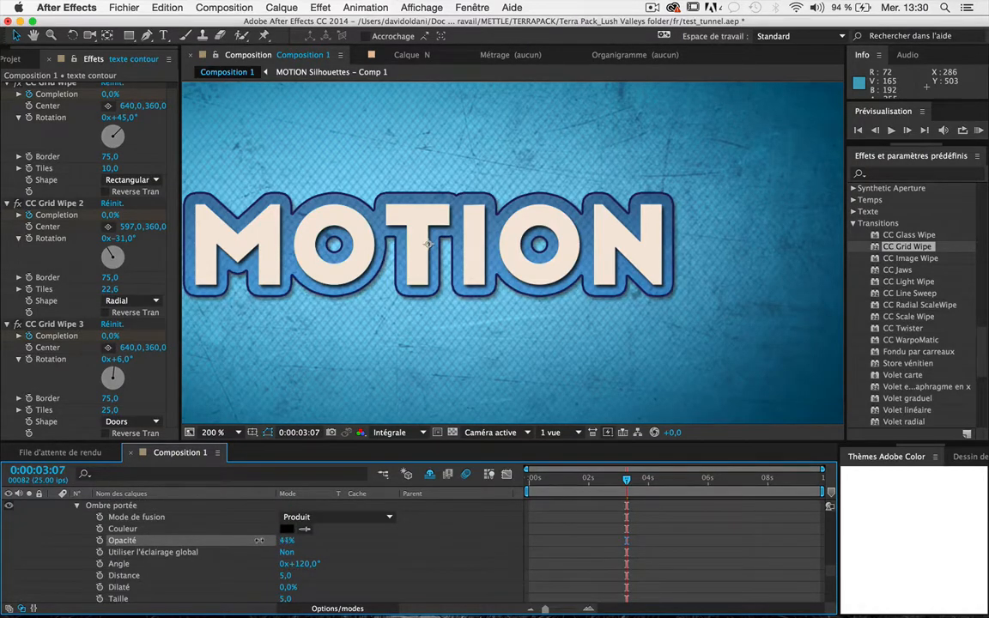
{"action": "left_click_drag", "start_coordinate": [282, 577], "coordinate": [340, 488]}
{"action": "scroll", "coordinate": [409, 265], "scroll_direction": "down", "scroll_amount": 1}
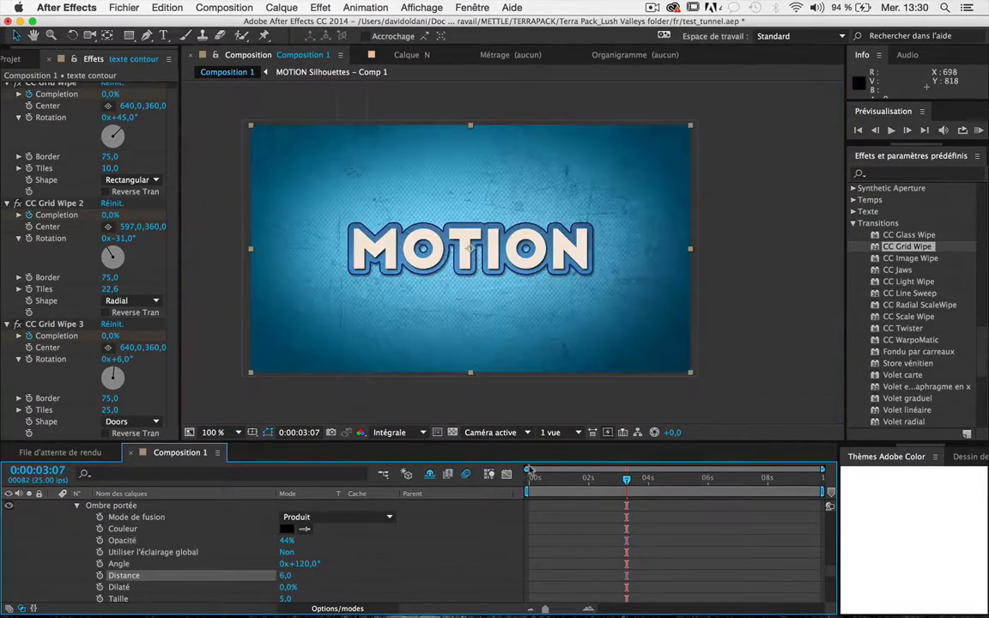
Step: Preview the composition and set the Contour layer style's size (Taille) to 2.5 on the texte contour layer
{"action": "key", "text": "space"}
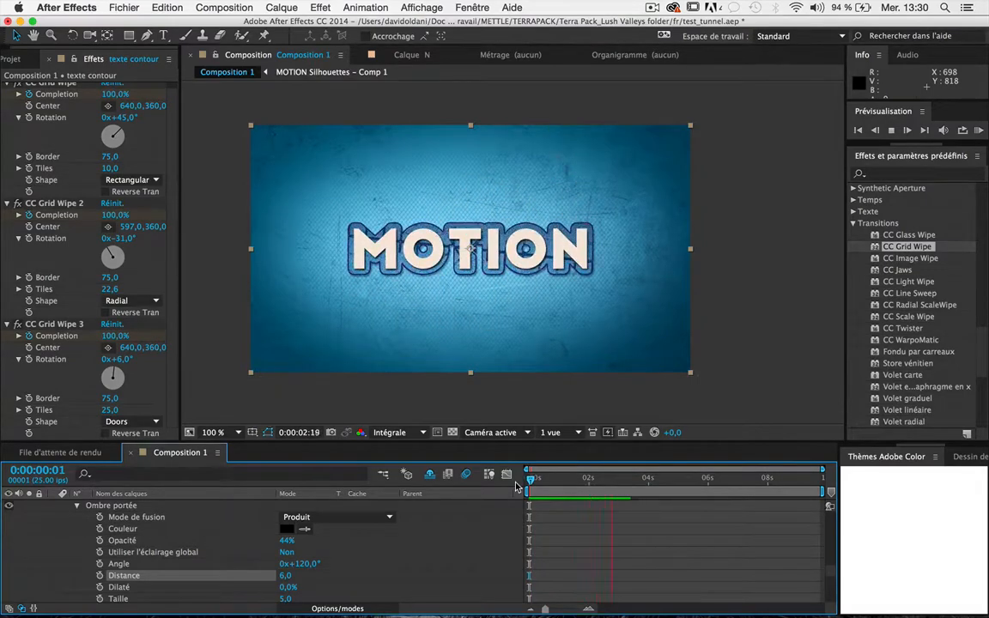
{"action": "key", "text": "space"}
{"action": "scroll", "coordinate": [100, 582], "scroll_direction": "down", "scroll_amount": 5}
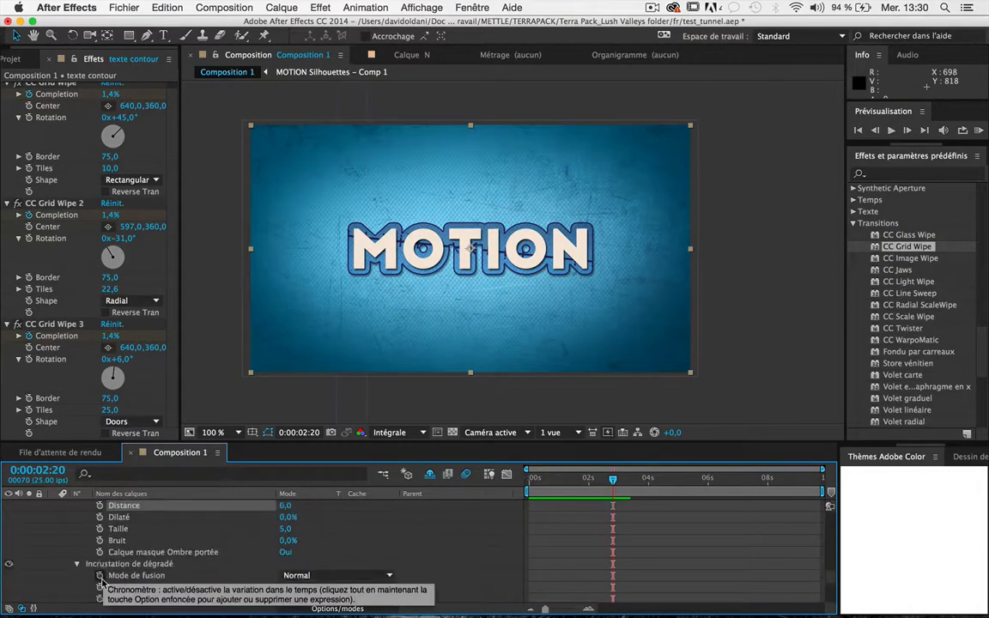
{"action": "scroll", "coordinate": [101, 582], "scroll_direction": "down", "scroll_amount": 6}
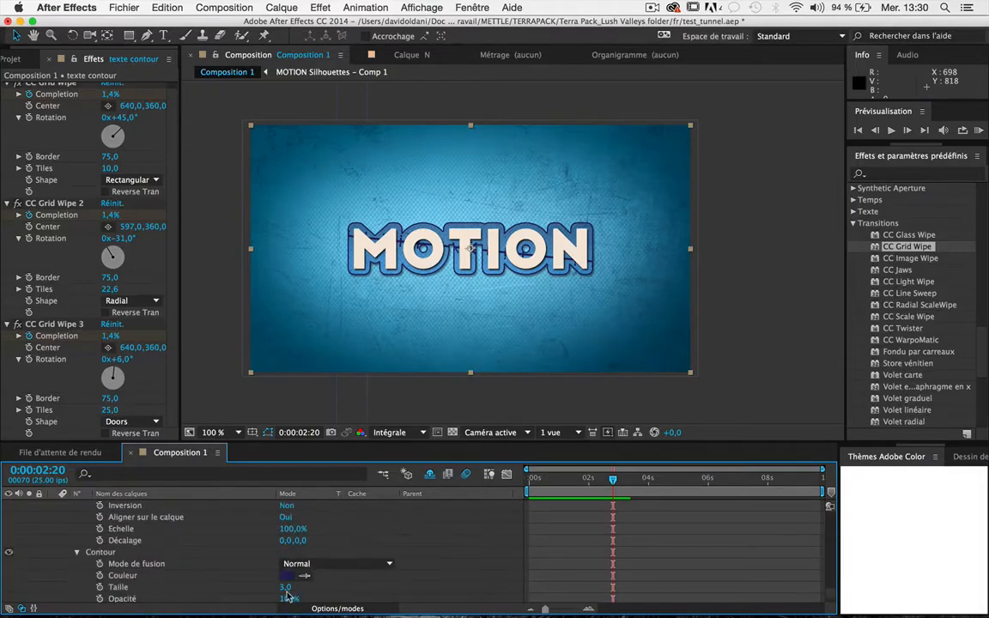
{"action": "mouse_move", "coordinate": [282, 585]}
{"action": "left_mouse_down"}
{"action": "mouse_move", "coordinate": [292, 585]}
{"action": "mouse_move", "coordinate": [254, 586]}
{"action": "mouse_move", "coordinate": [269, 585]}
{"action": "left_mouse_up"}
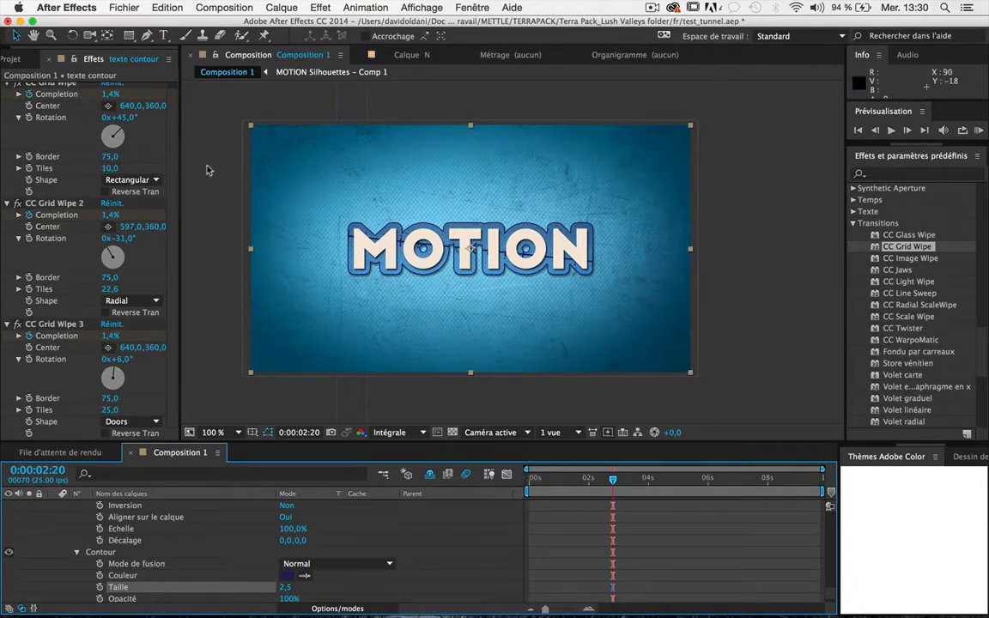
{"action": "left_click", "coordinate": [220, 111]}
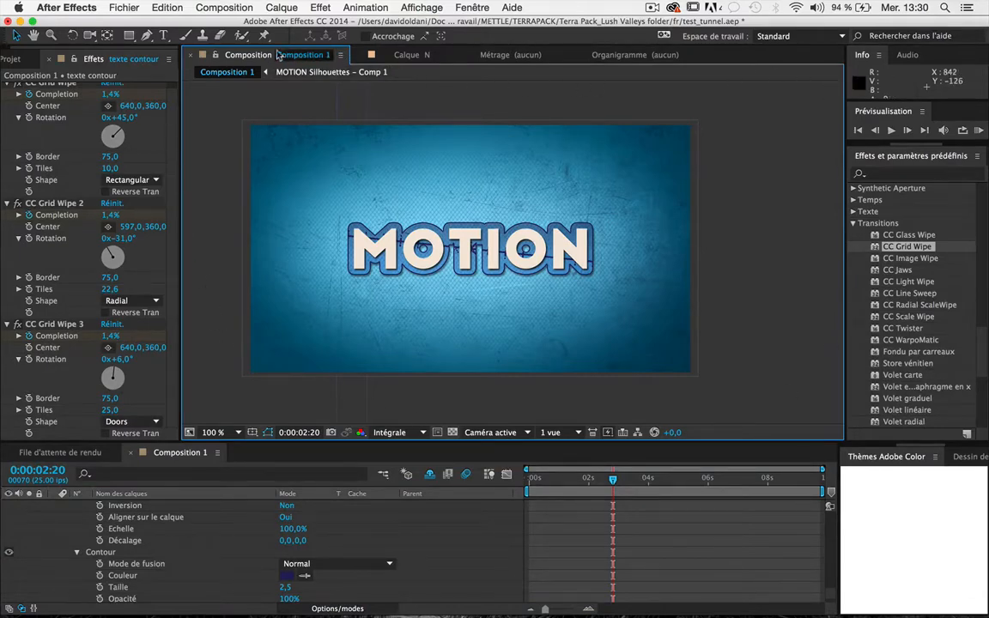
Step: Open a second, locked viewer of Composition 1 beside the existing one and make the original viewer active
{"action": "left_click", "coordinate": [420, 8]}
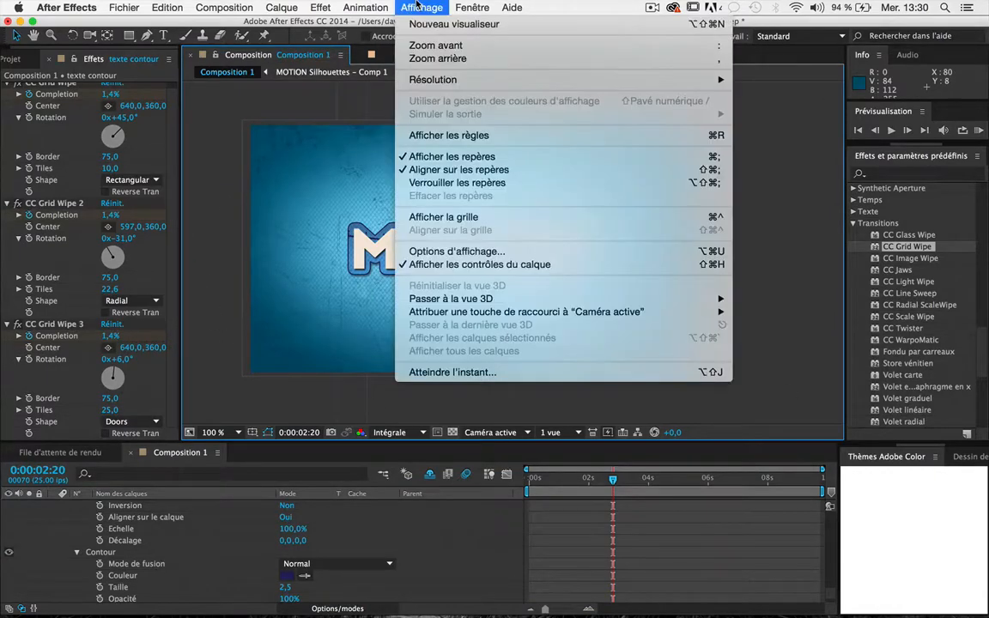
{"action": "left_click", "coordinate": [414, 25]}
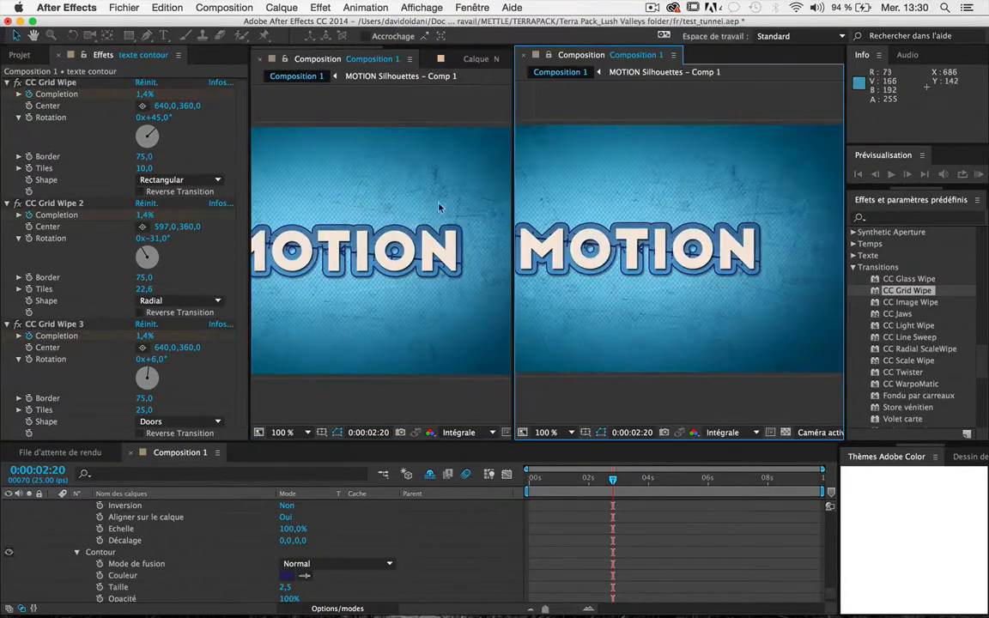
{"action": "key", "text": "comma"}
{"action": "key", "text": "comma"}
{"action": "key", "text": "period"}
{"action": "key", "text": "period"}
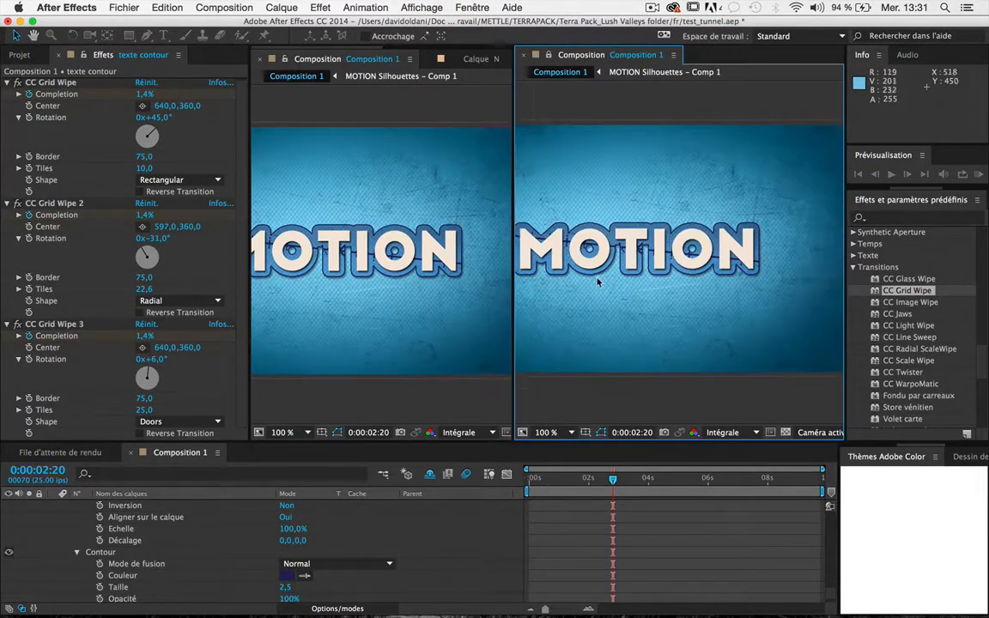
{"action": "left_click", "coordinate": [434, 163]}
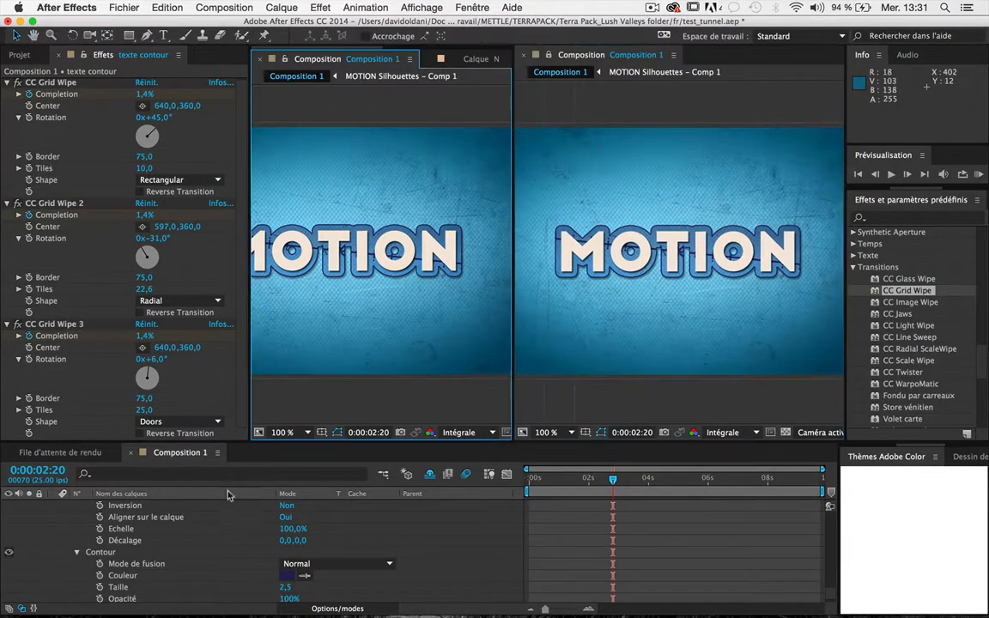
Step: Open the texte contour precomposition, set the MOTION 2 layer's Contour size to 26.4 and check the outline at other times
{"action": "scroll", "coordinate": [113, 534], "scroll_direction": "down", "scroll_amount": 3}
{"action": "scroll", "coordinate": [119, 537], "scroll_direction": "up", "scroll_amount": 10}
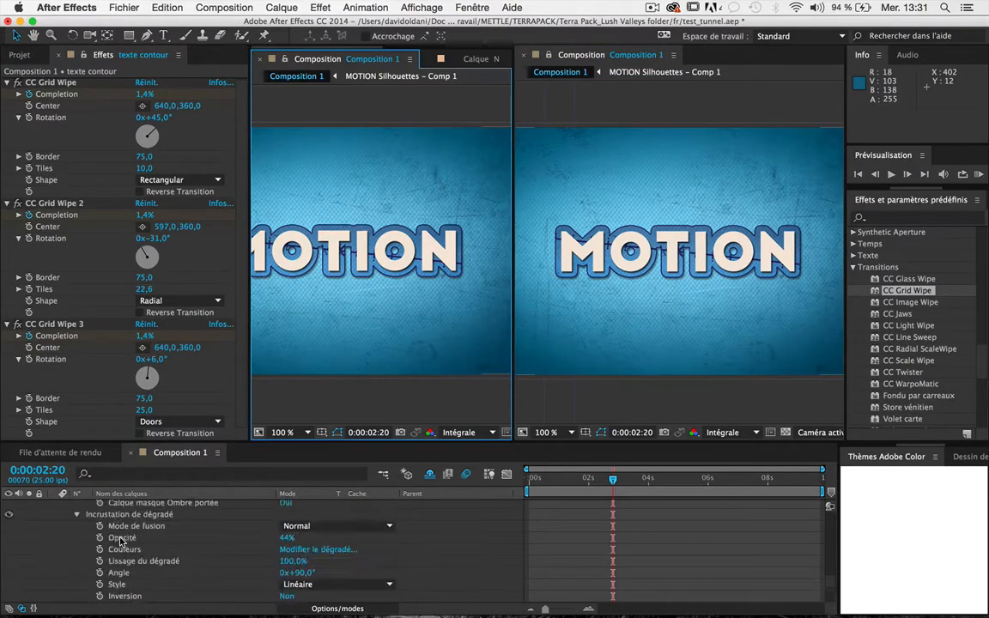
{"action": "scroll", "coordinate": [121, 540], "scroll_direction": "up", "scroll_amount": 10}
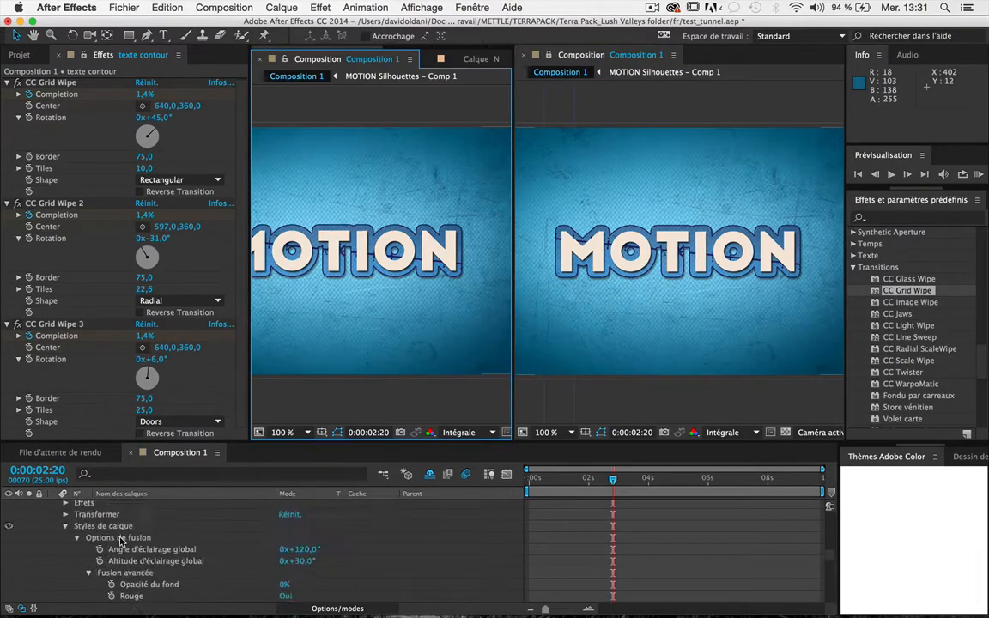
{"action": "double_click", "coordinate": [120, 527]}
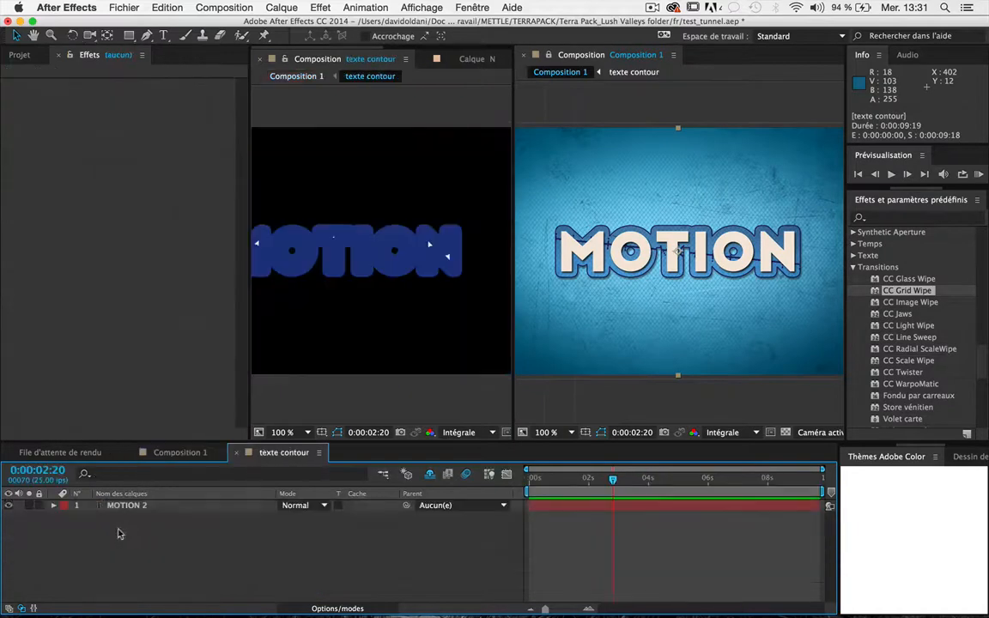
{"action": "left_click", "coordinate": [53, 506]}
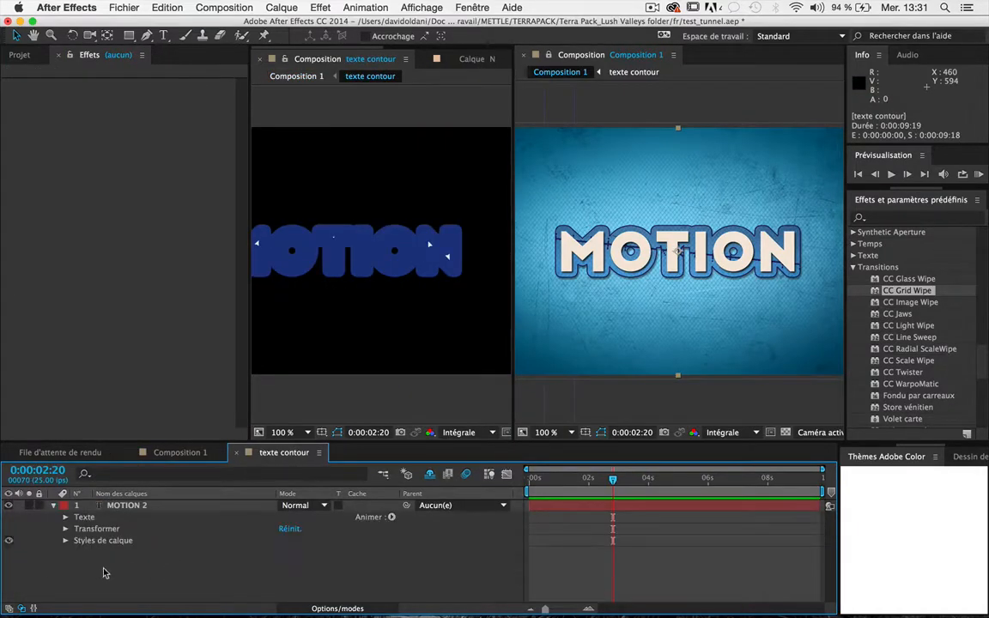
{"action": "left_click", "coordinate": [66, 541]}
{"action": "left_click", "coordinate": [76, 564]}
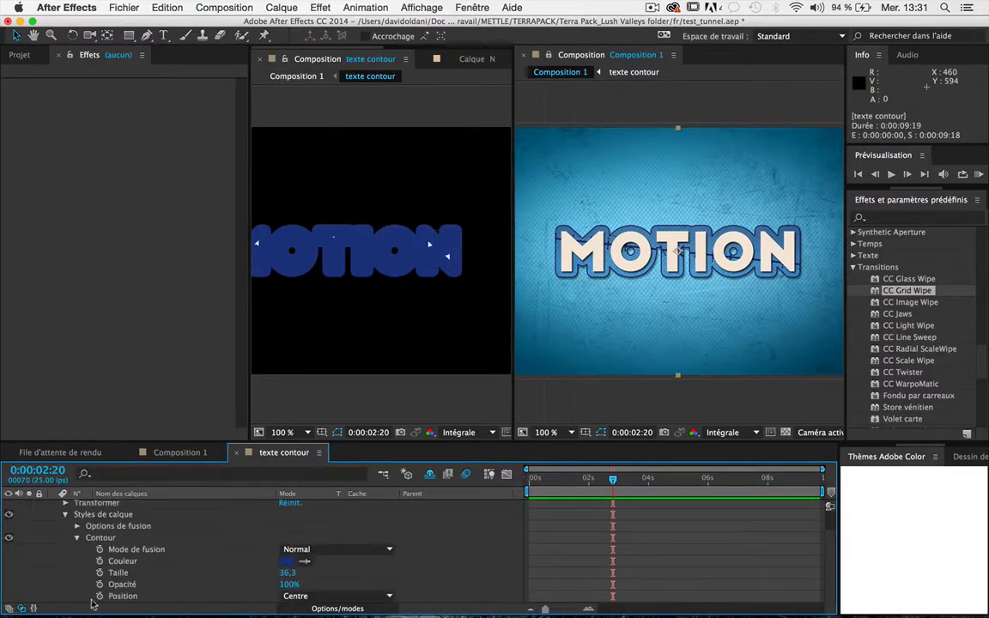
{"action": "left_click_drag", "start_coordinate": [285, 573], "coordinate": [213, 568]}
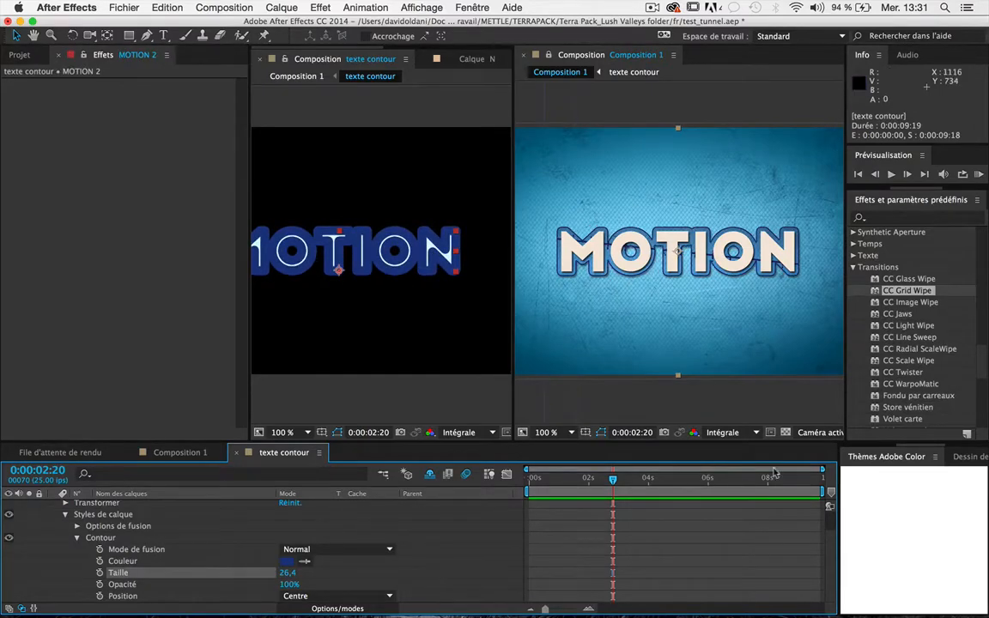
{"action": "left_click", "coordinate": [556, 489]}
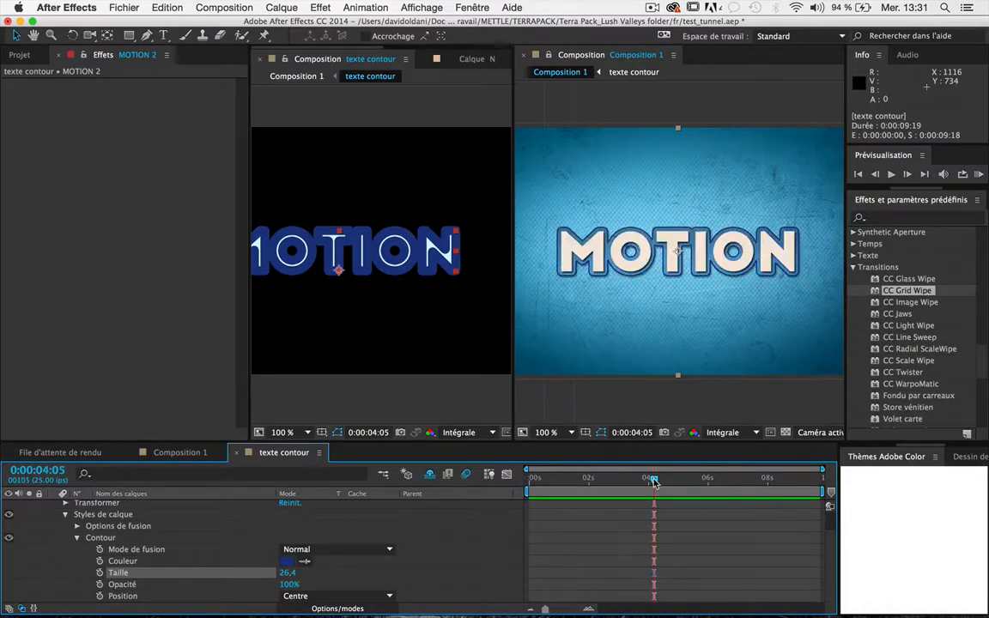
{"action": "left_click", "coordinate": [602, 483]}
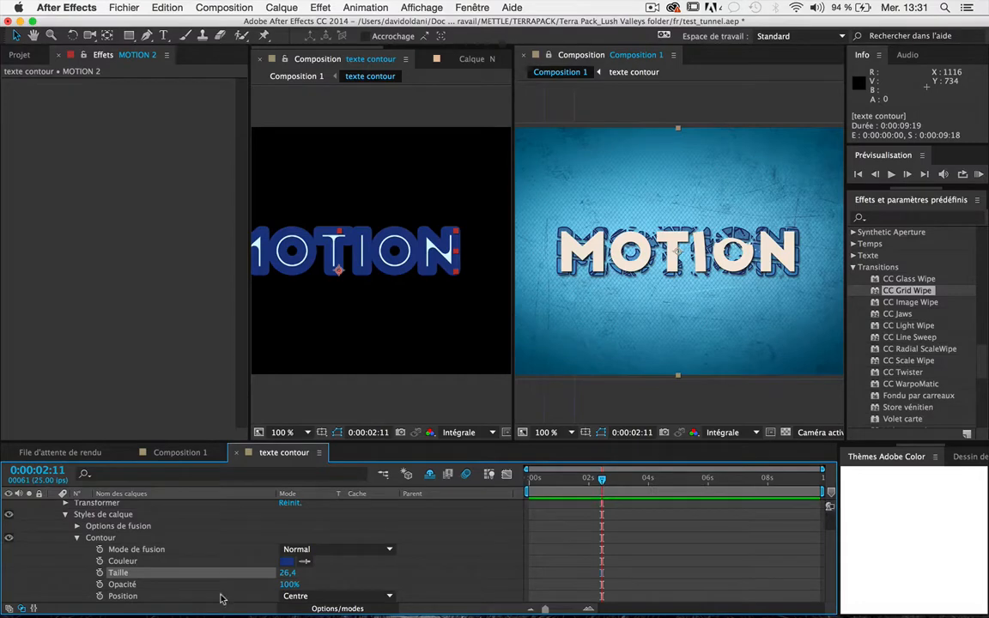
Step: Return to Composition 1, close the original composition viewer and dock the locked viewer alongside the layer viewer
{"action": "left_click", "coordinate": [178, 458]}
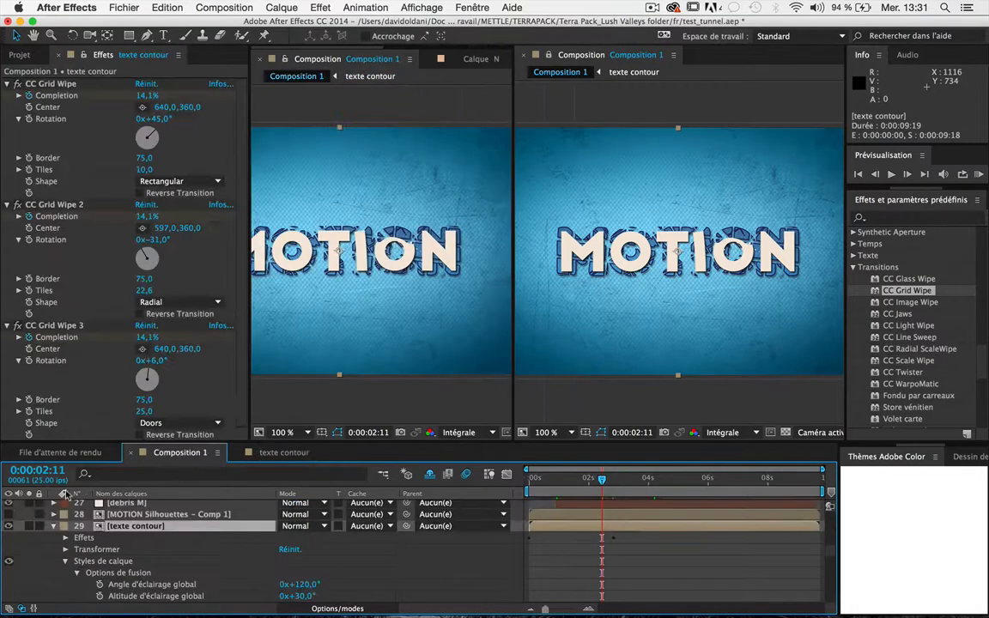
{"action": "left_click", "coordinate": [259, 58]}
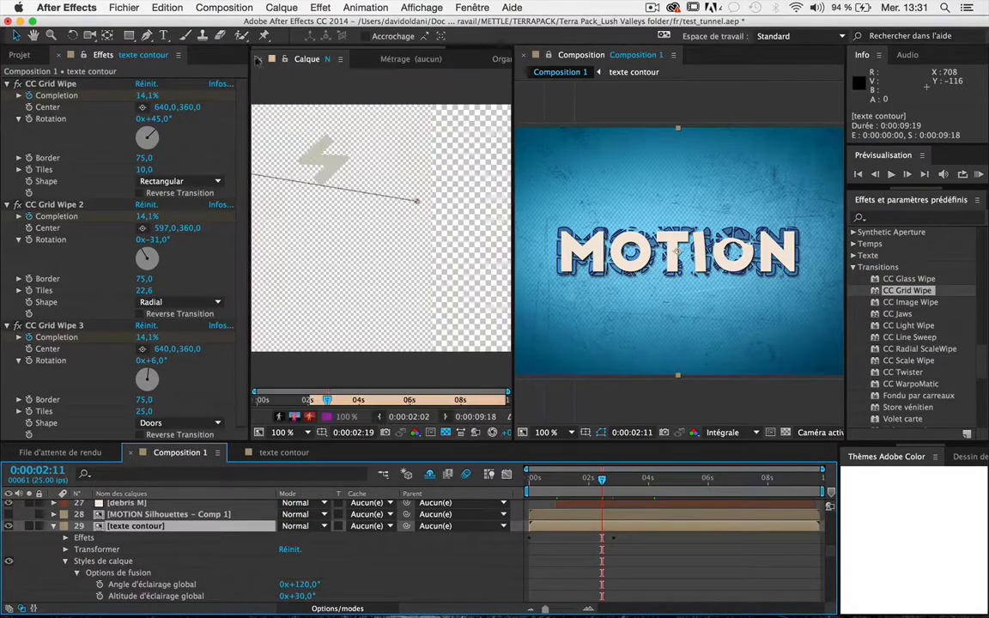
{"action": "left_click_drag", "start_coordinate": [527, 55], "coordinate": [378, 56]}
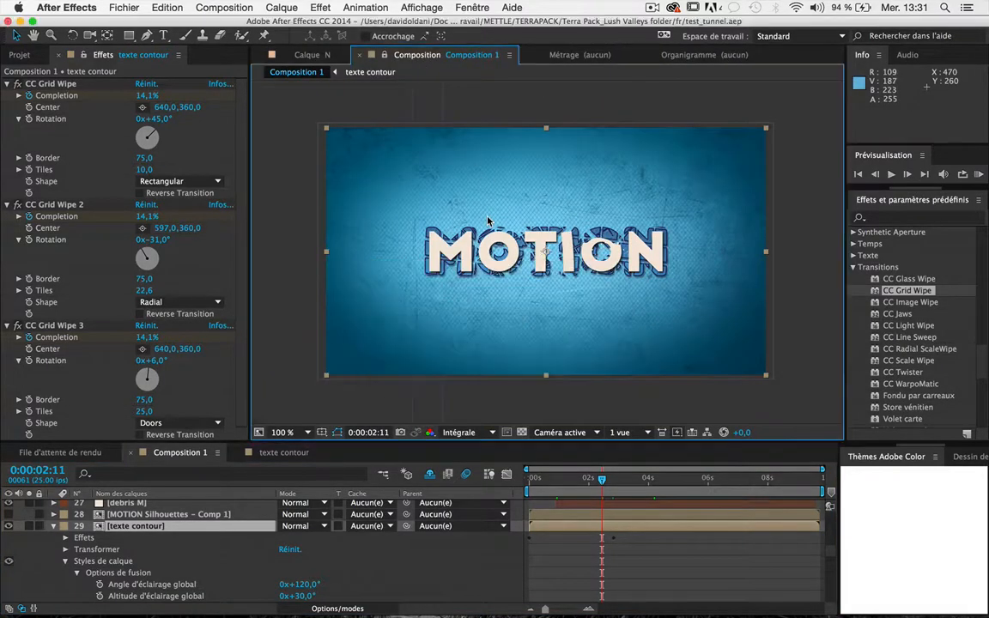
{"action": "left_click", "coordinate": [265, 312]}
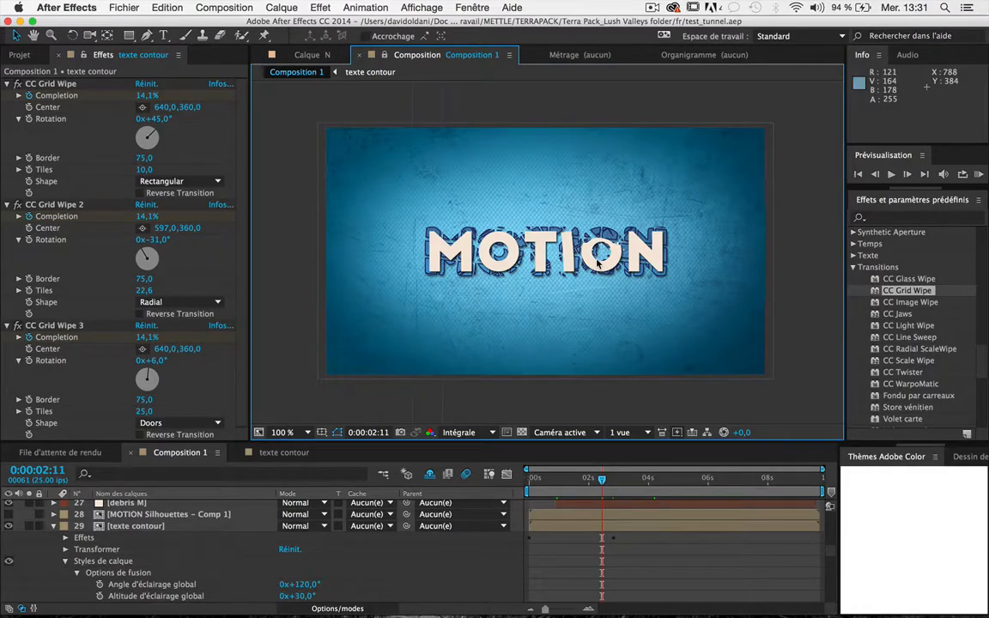
Step: Preview the outline's reveal in Composition 1 from 0:00:01:02
{"action": "left_click", "coordinate": [561, 483]}
{"action": "key", "text": "space"}
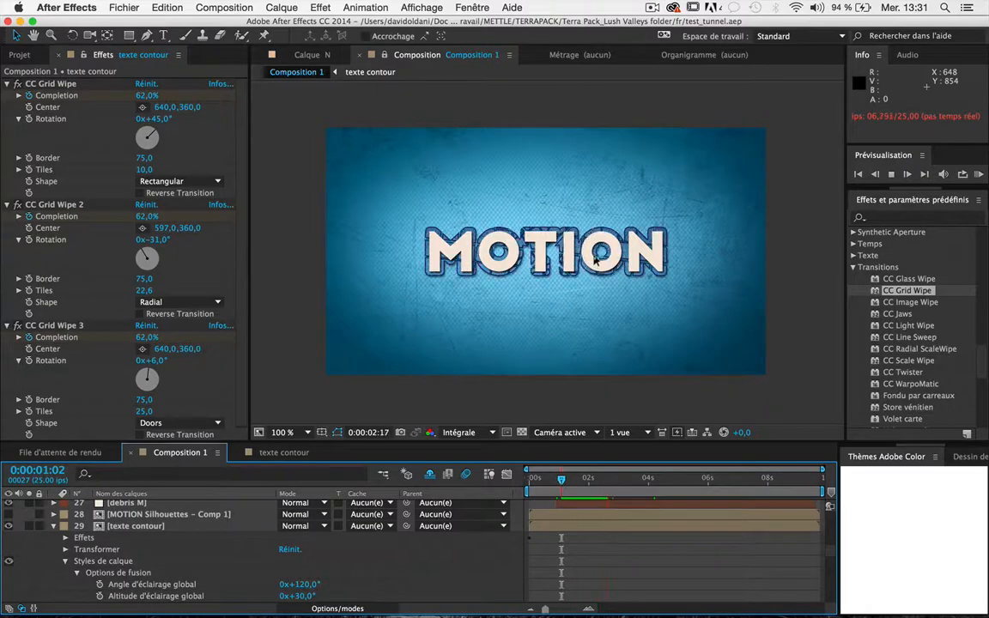
{"action": "key", "text": "space"}
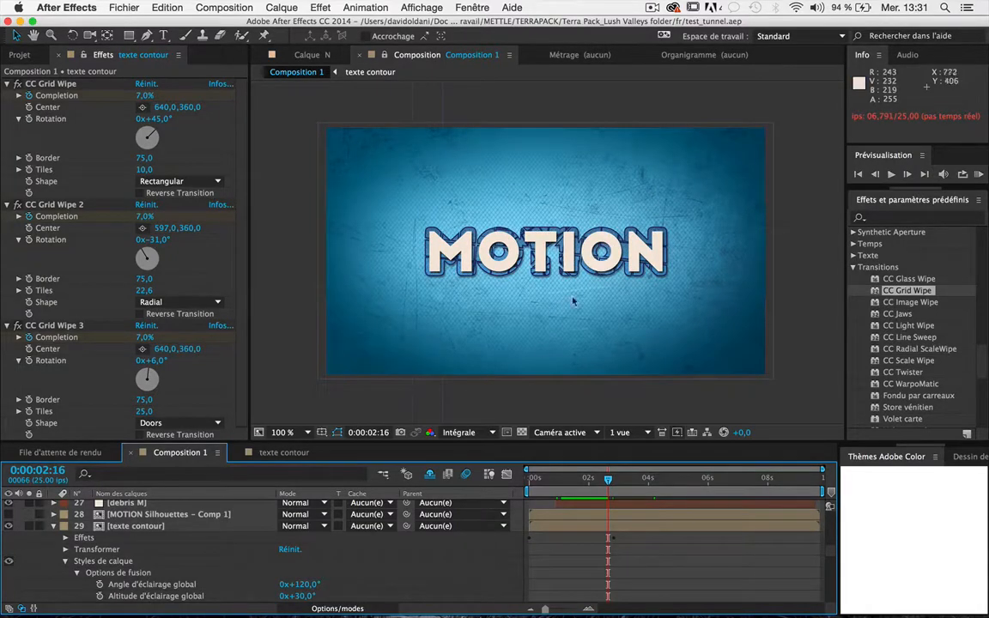
Step: Shift the texte contour layer 10 frames later so it starts at 0:00:00:10, and preview the timing
{"action": "left_click", "coordinate": [122, 528]}
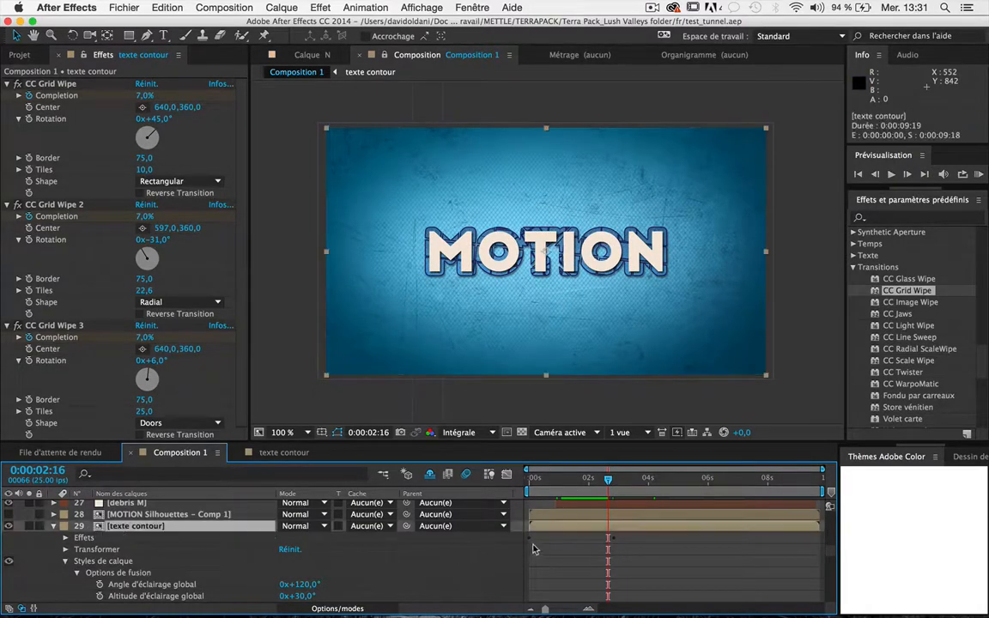
{"action": "left_click_drag", "start_coordinate": [541, 531], "coordinate": [552, 532]}
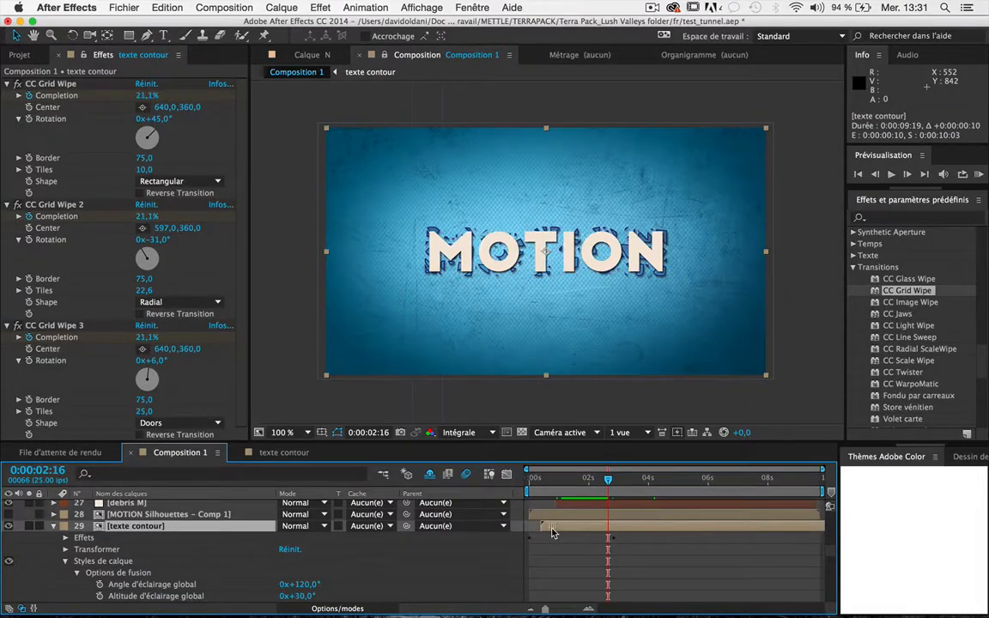
{"action": "key", "text": "space"}
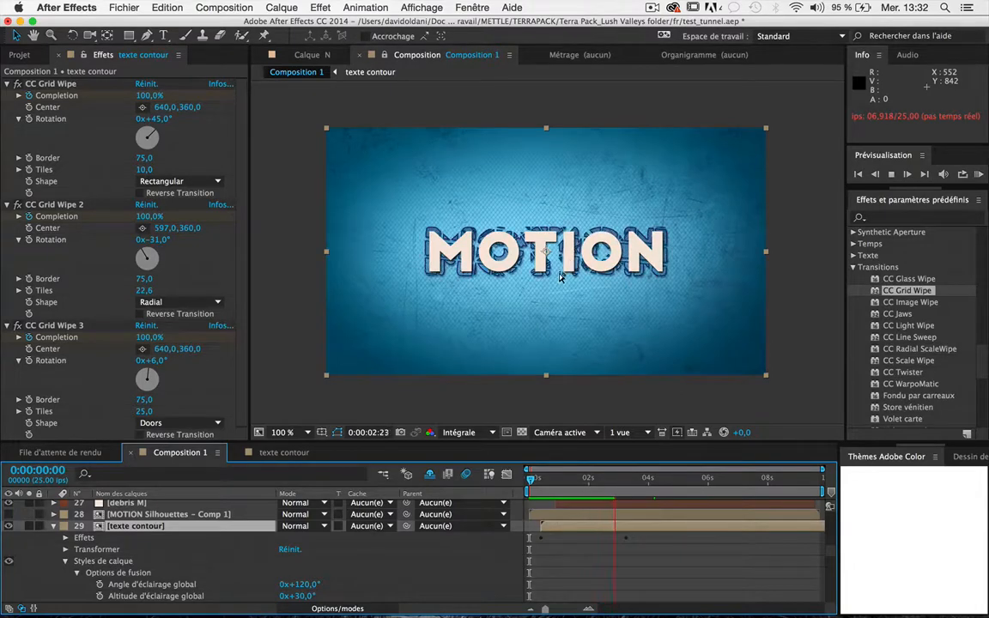
{"action": "key", "text": "space"}
Step: Delay the texte contour layer another 6 frames so it starts at 0:00:00:16, preview the reveal and deselect the layer
{"action": "left_click_drag", "start_coordinate": [558, 527], "coordinate": [565, 530]}
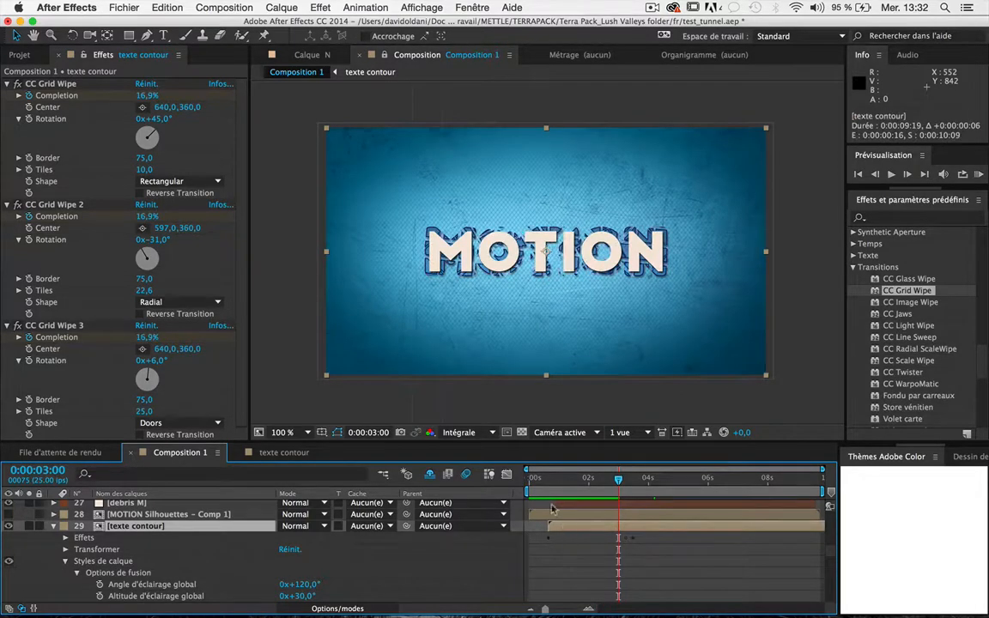
{"action": "left_click", "coordinate": [552, 481]}
{"action": "key", "text": "space"}
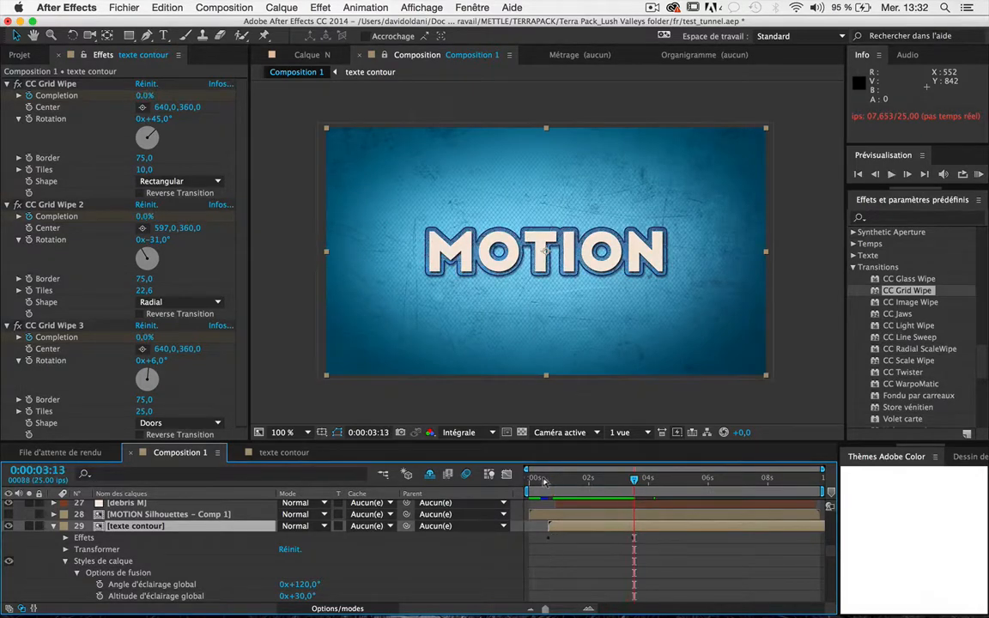
{"action": "key", "text": "space"}
{"action": "left_click", "coordinate": [286, 241]}
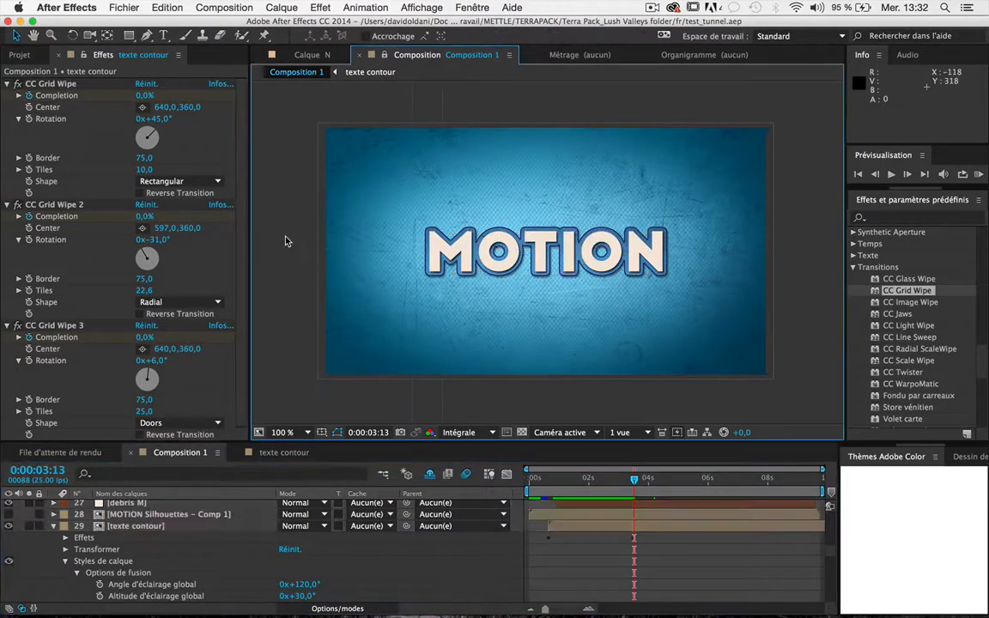